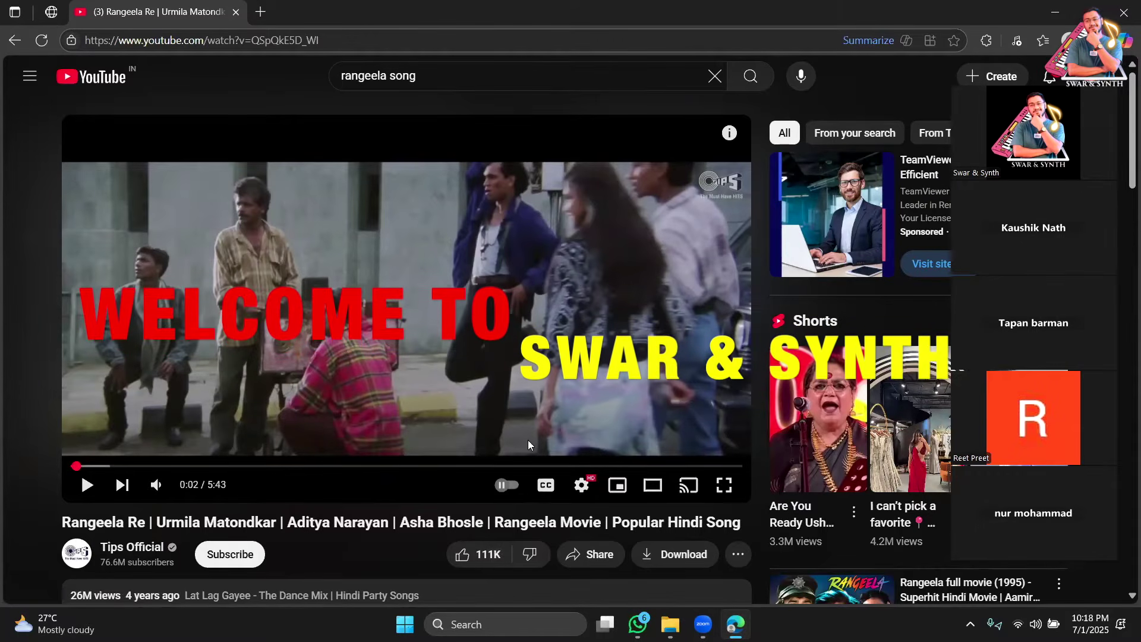
Step: Play the Rangeela Re video in parts, skipping past its opening and pausing between passages to study the original song
{"action": "left_click", "coordinate": [358, 366]}
{"action": "left_click", "coordinate": [99, 466]}
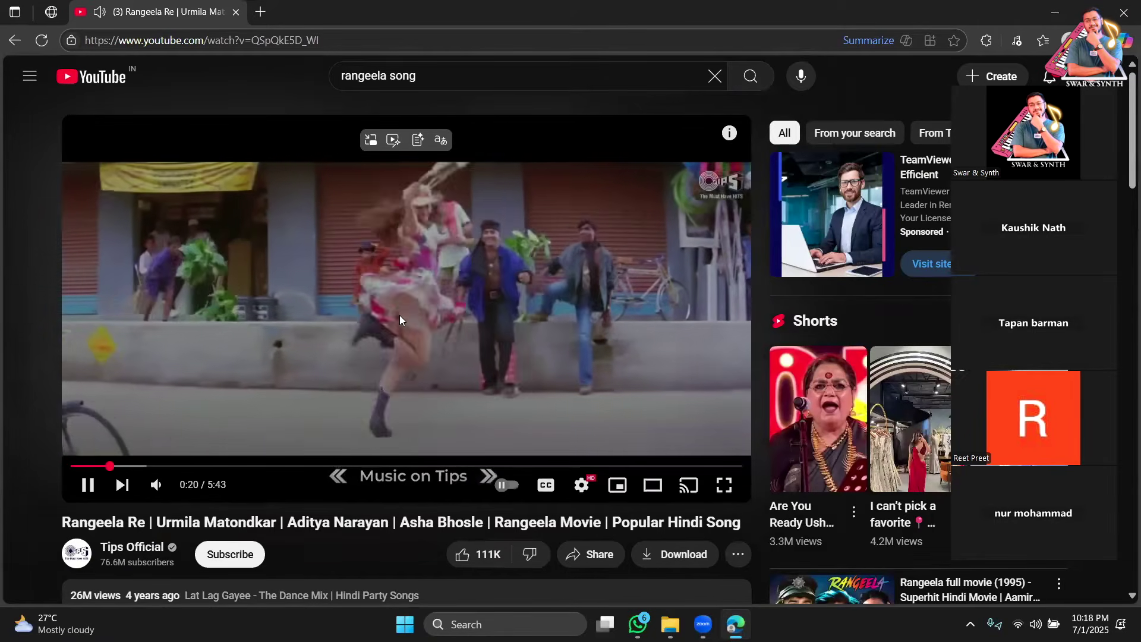
{"action": "left_click", "coordinate": [400, 315]}
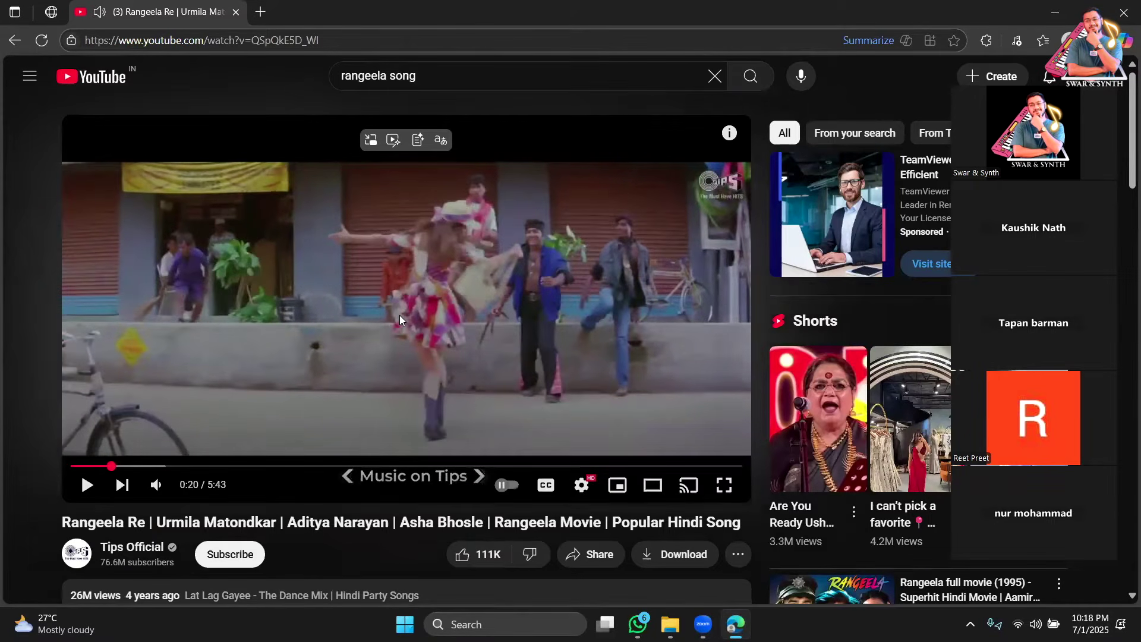
{"action": "left_click", "coordinate": [400, 315]}
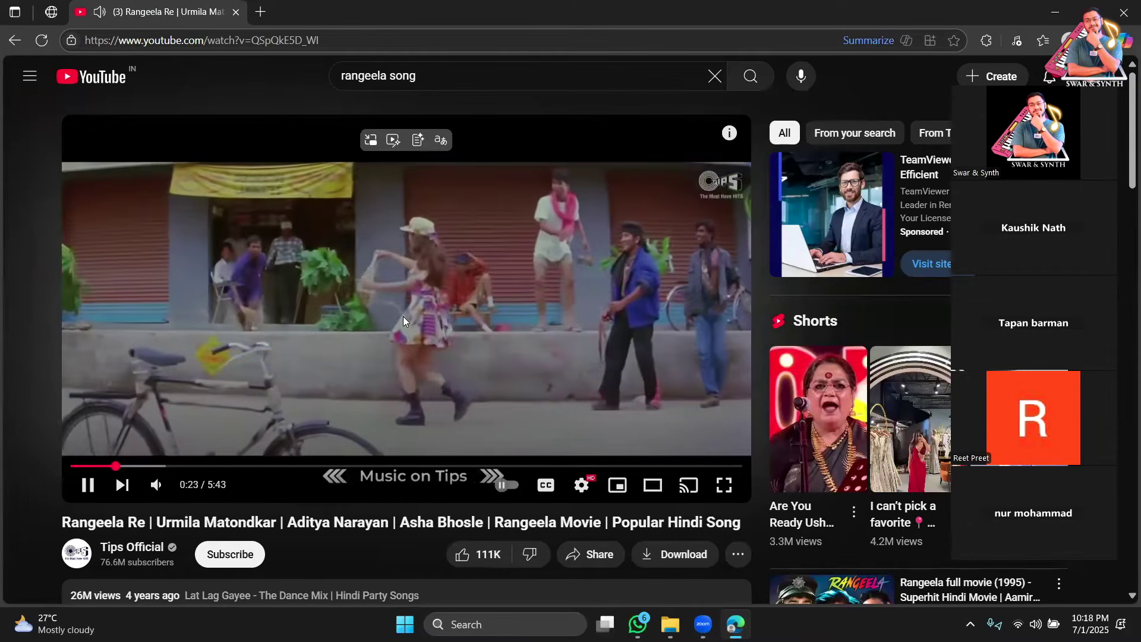
{"action": "left_click", "coordinate": [404, 318]}
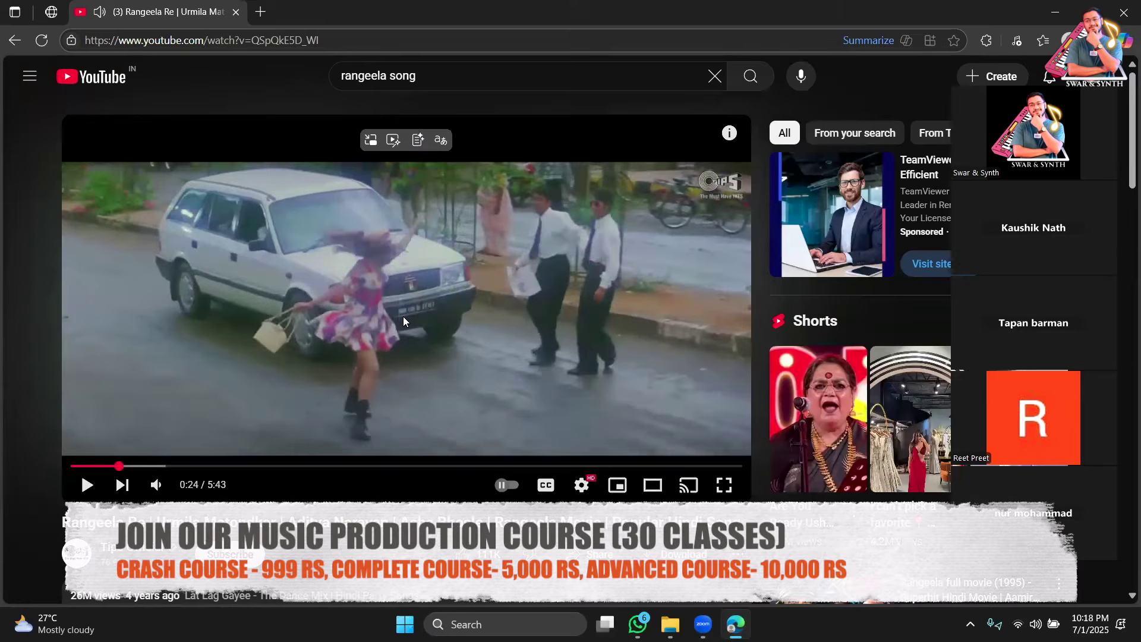
{"action": "left_click", "coordinate": [373, 337]}
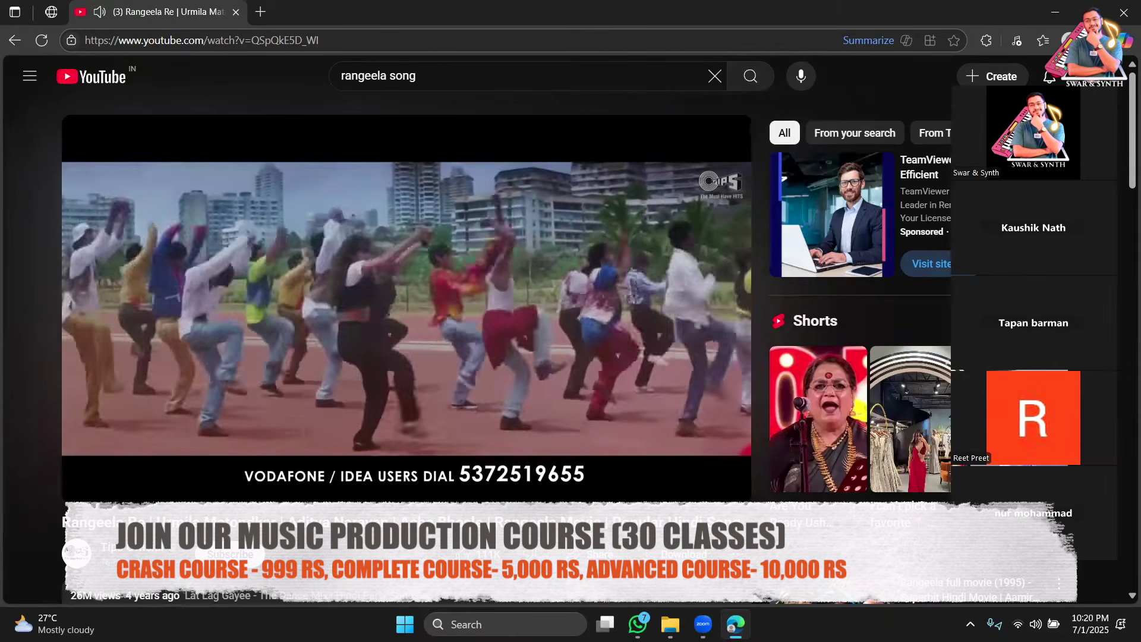
{"action": "left_click", "coordinate": [464, 292]}
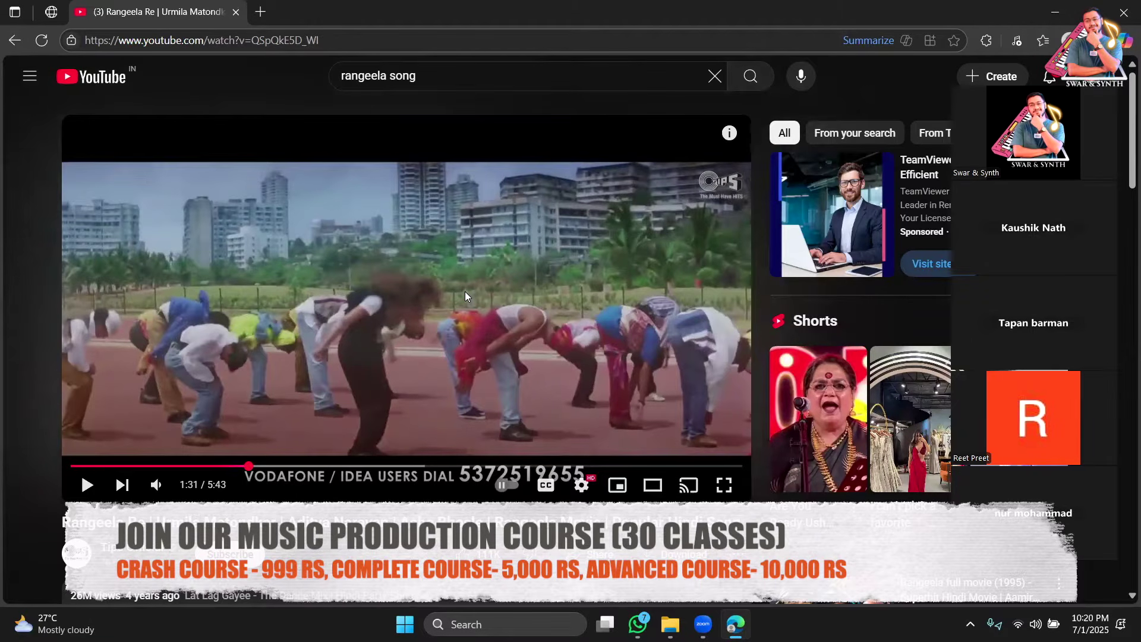
{"action": "left_click", "coordinate": [465, 292]}
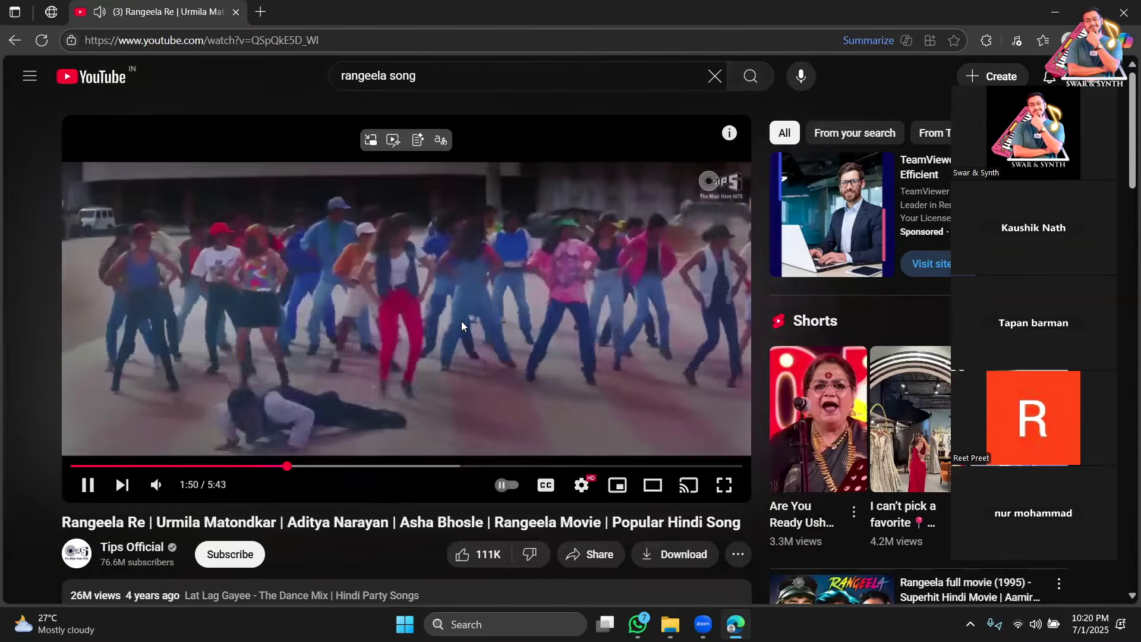
{"action": "left_click", "coordinate": [462, 324]}
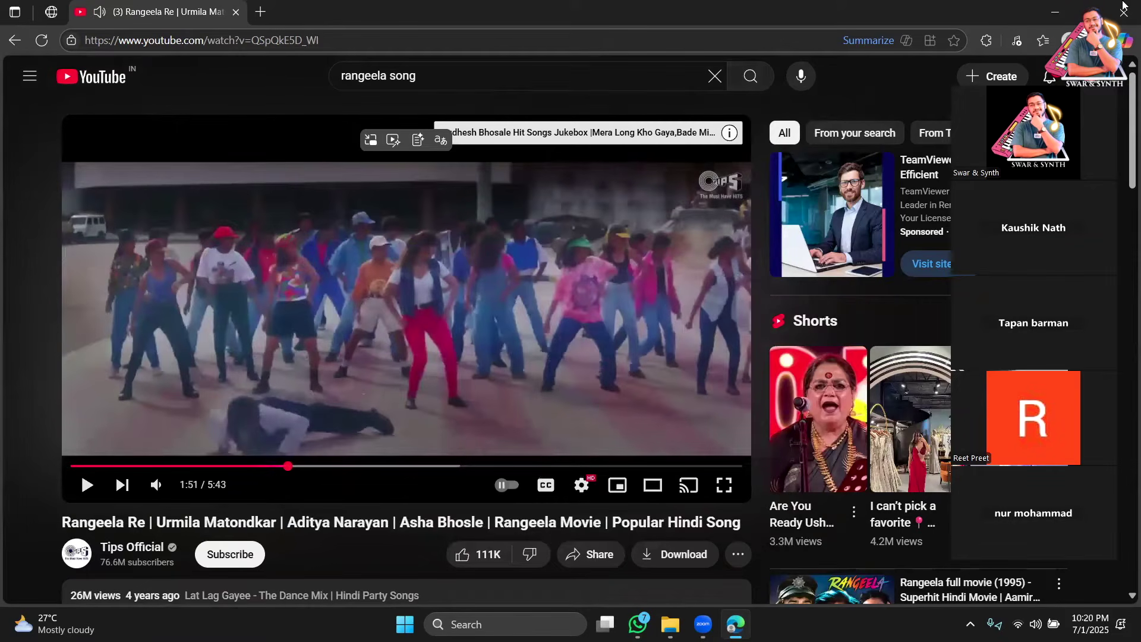
Step: Leave the browser and open the rangeela project from the Class Projects folder on New Volume (D:) in FL Studio
{"action": "left_click", "coordinate": [732, 623]}
{"action": "mouse_move", "coordinate": [688, 624]}
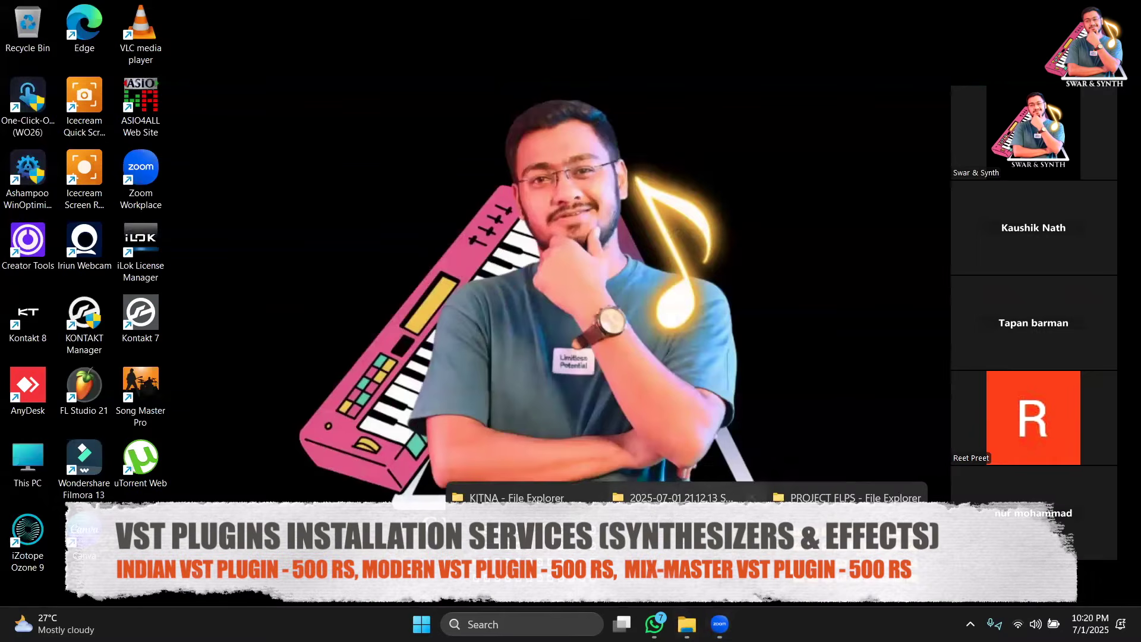
{"action": "left_click", "coordinate": [678, 523]}
{"action": "left_click", "coordinate": [88, 397]}
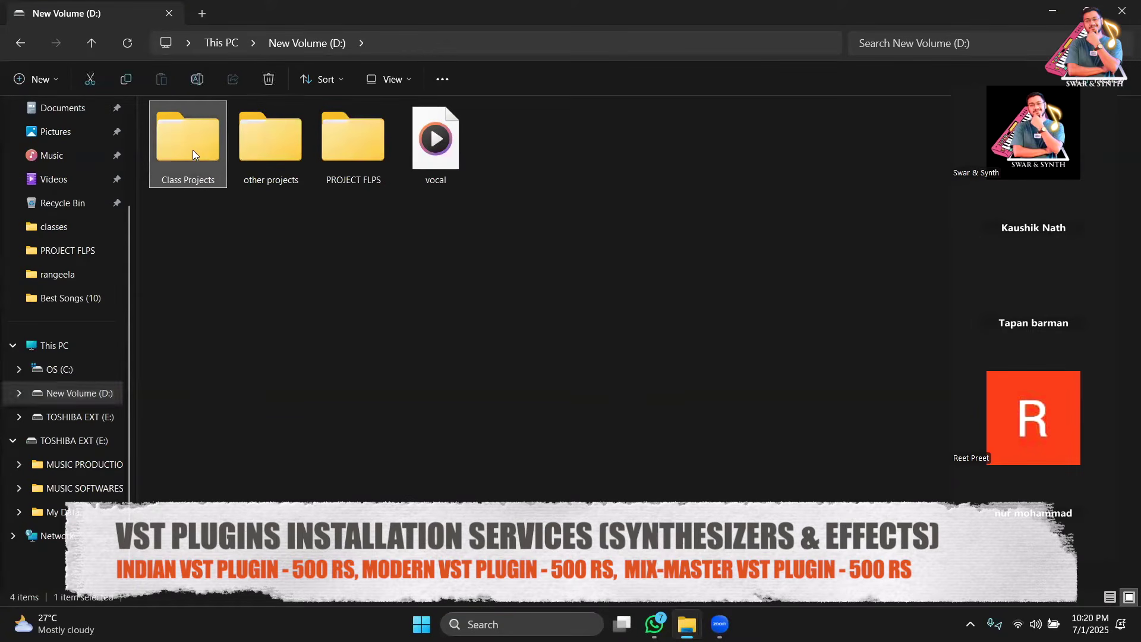
{"action": "double_click", "coordinate": [192, 154]}
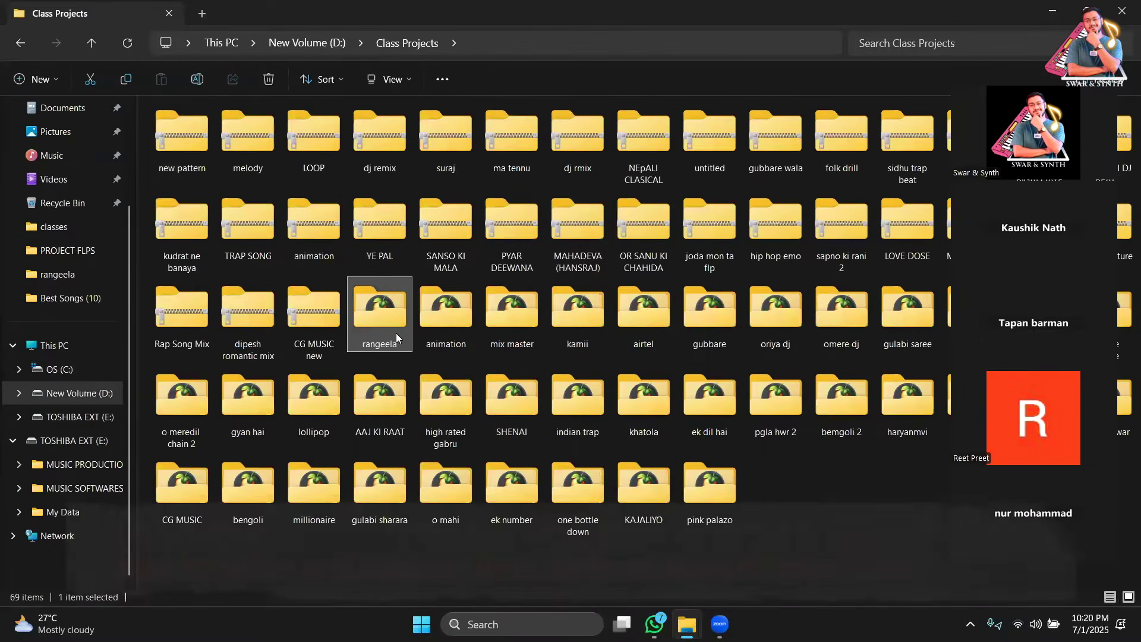
{"action": "double_click", "coordinate": [394, 327]}
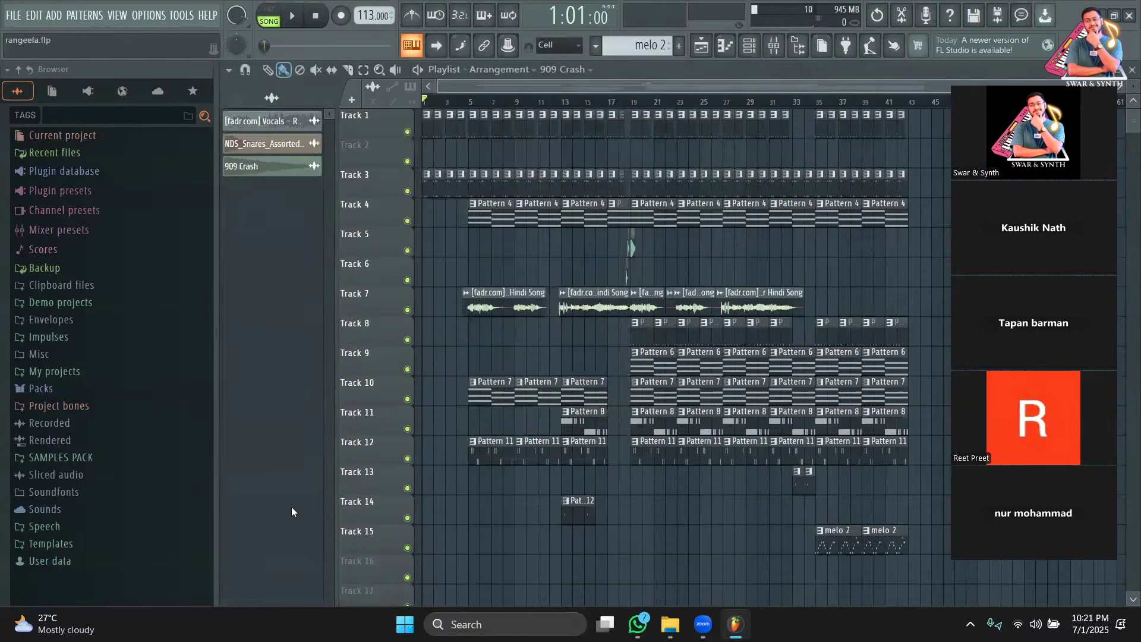
Step: Play the whole arrangement from the start, with the meeting's participant strip moved aside from the playlist
{"action": "left_click_drag", "start_coordinate": [1074, 39], "coordinate": [1012, 90]}
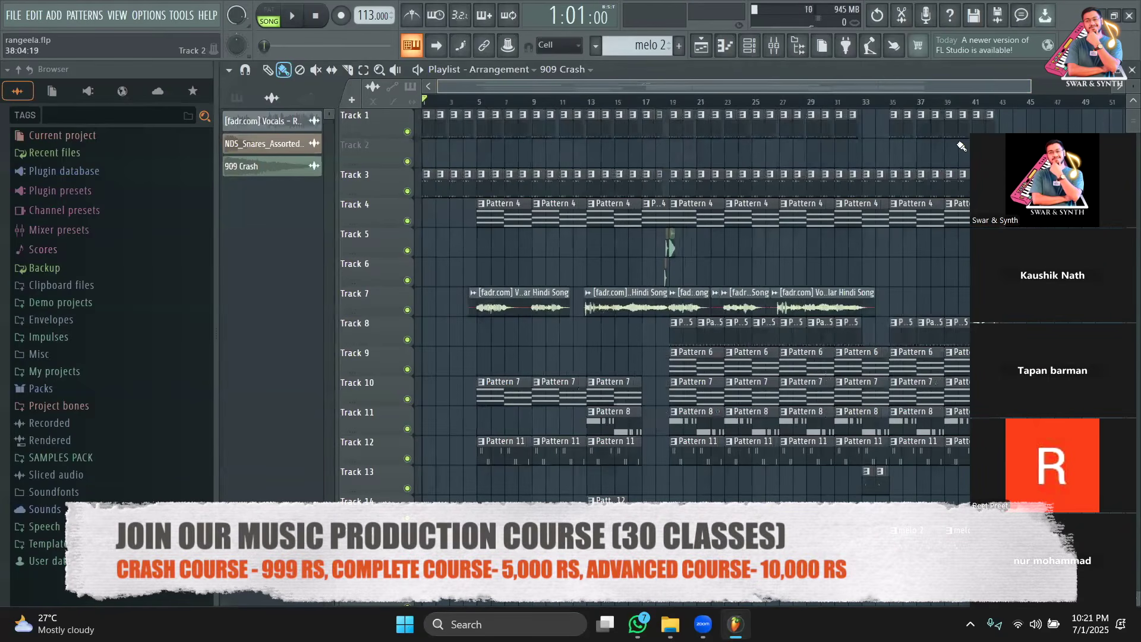
{"action": "left_click_drag", "start_coordinate": [1091, 93], "coordinate": [1091, 46]}
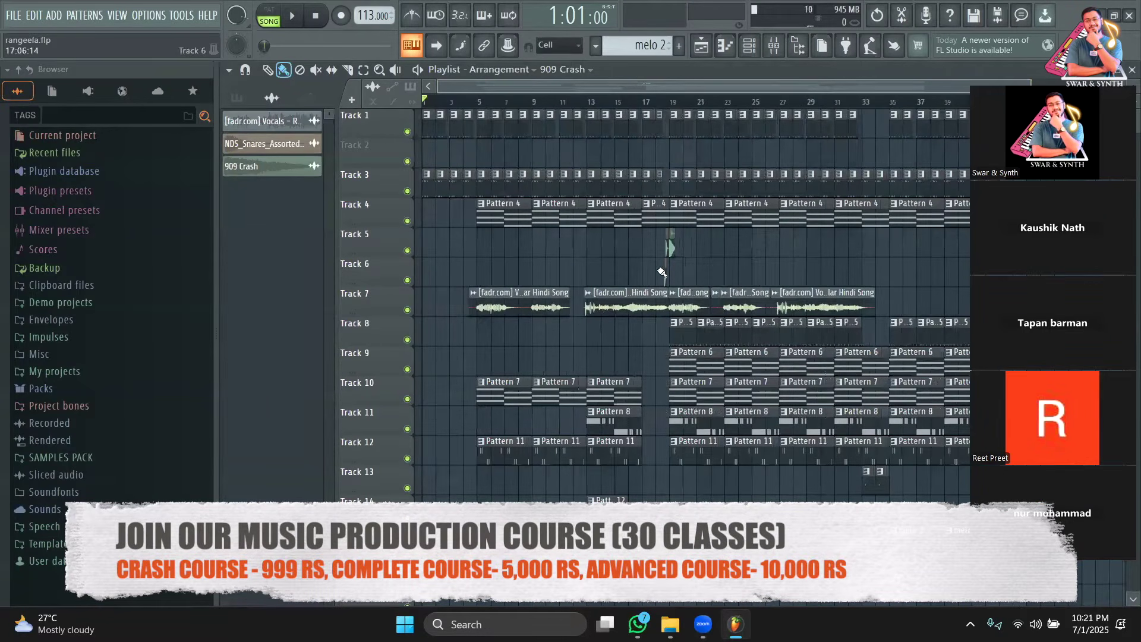
{"action": "key", "text": "space"}
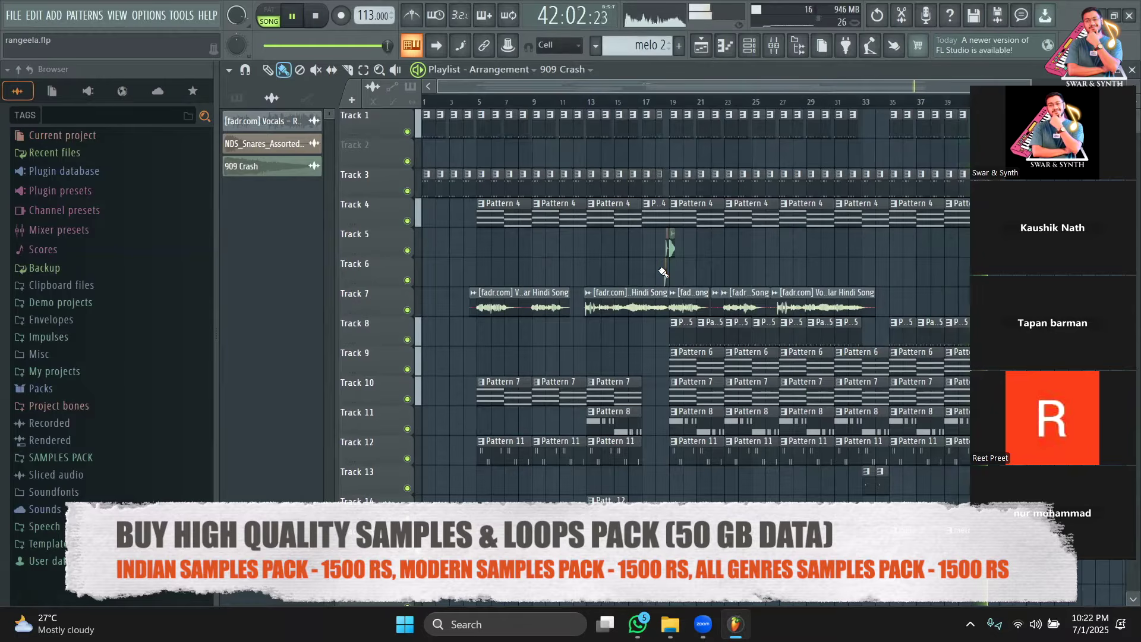
{"action": "key", "text": "space"}
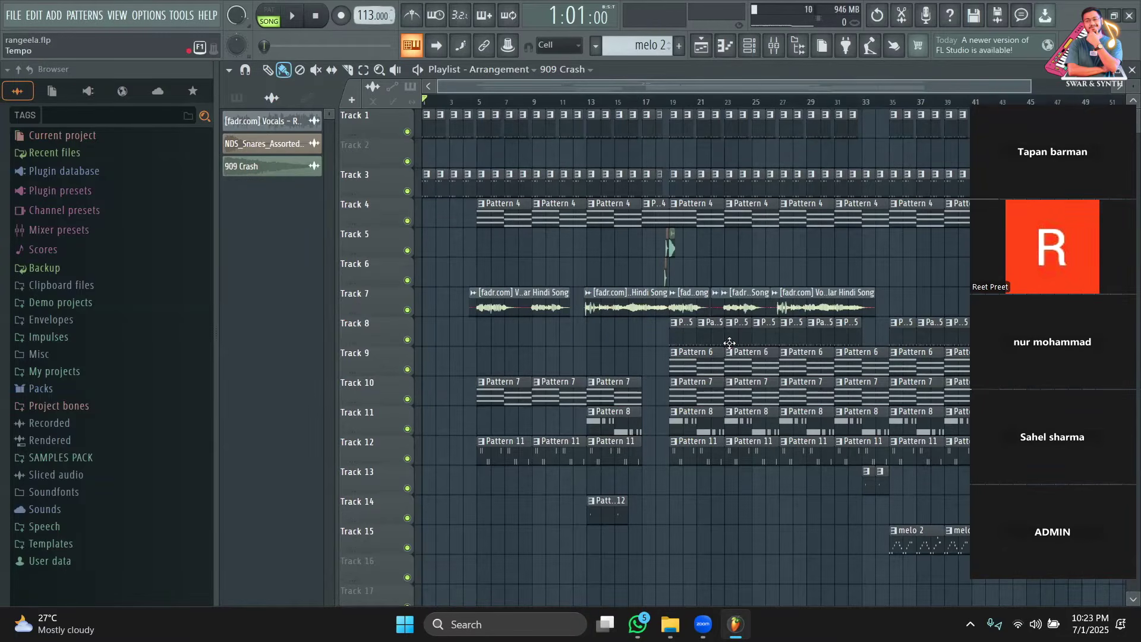
Step: Inspect the audio clip settings of the first vocal clip on Track 7
{"action": "left_click", "coordinate": [513, 313]}
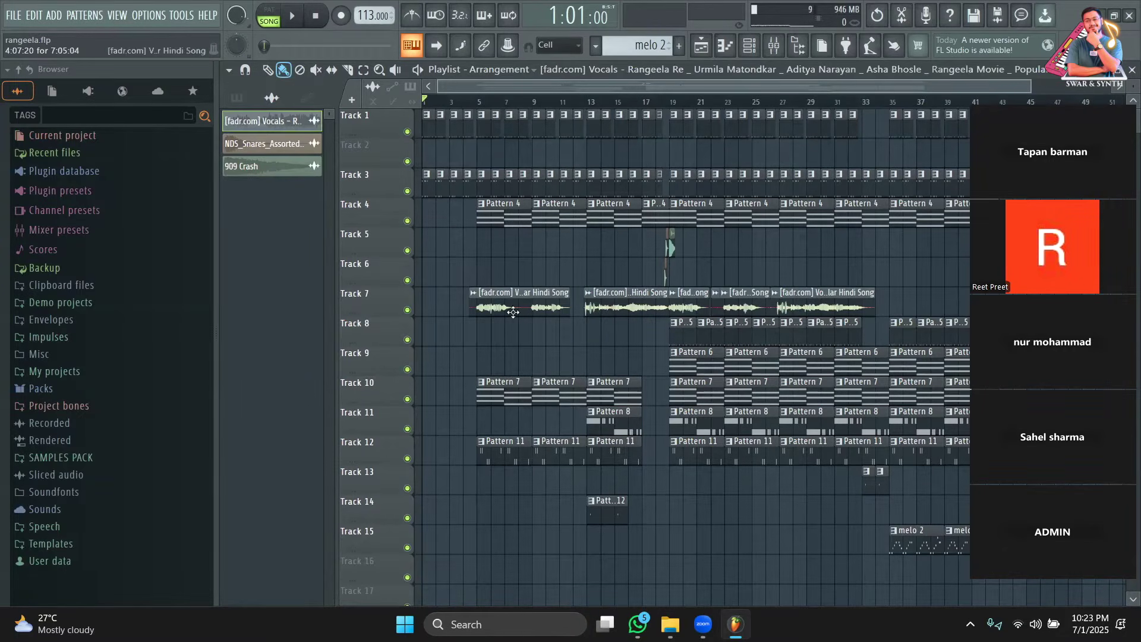
{"action": "double_click", "coordinate": [514, 311]}
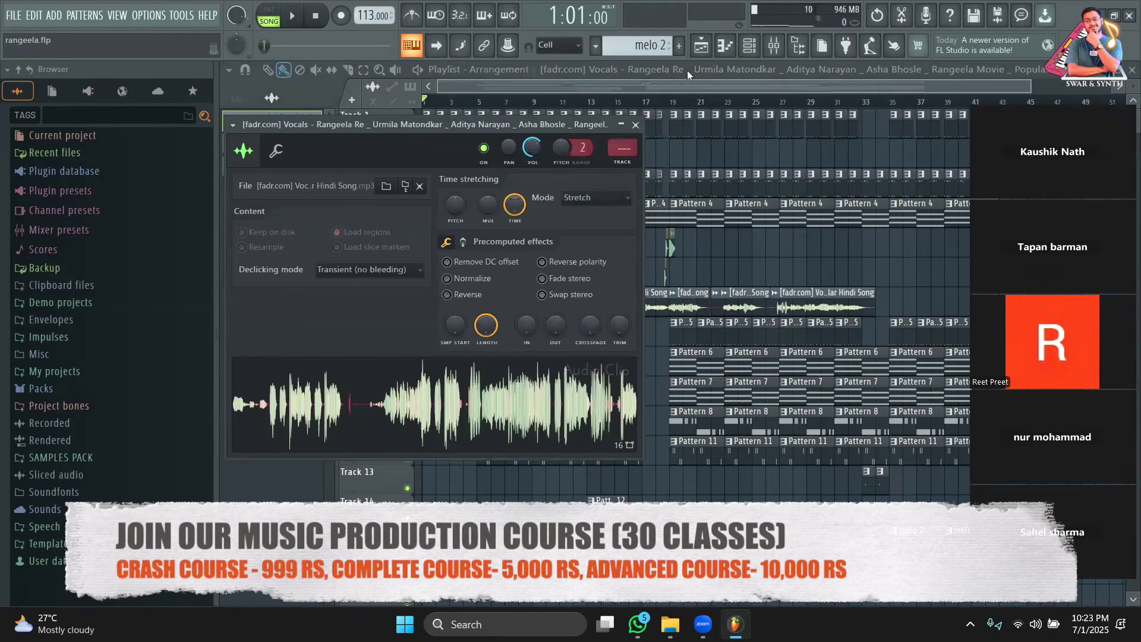
{"action": "left_click", "coordinate": [636, 124]}
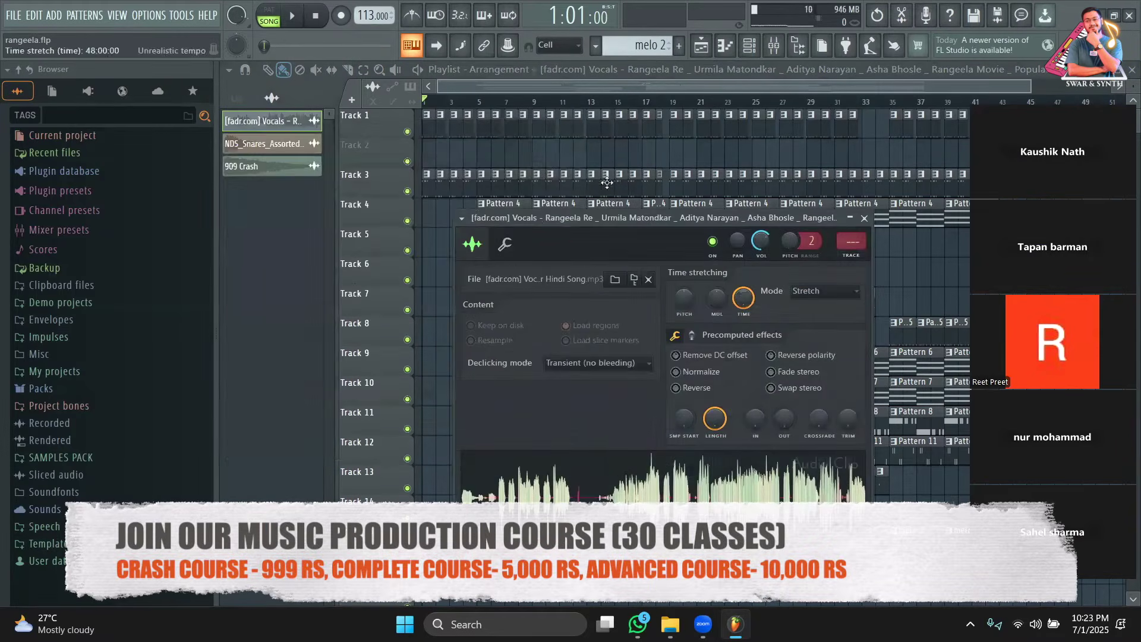
Step: Open Pattern 4 from Track 4 in the piano roll and examine the TRITON #2 chords across all four bars
{"action": "right_click", "coordinate": [385, 225]}
{"action": "double_click", "coordinate": [528, 218]}
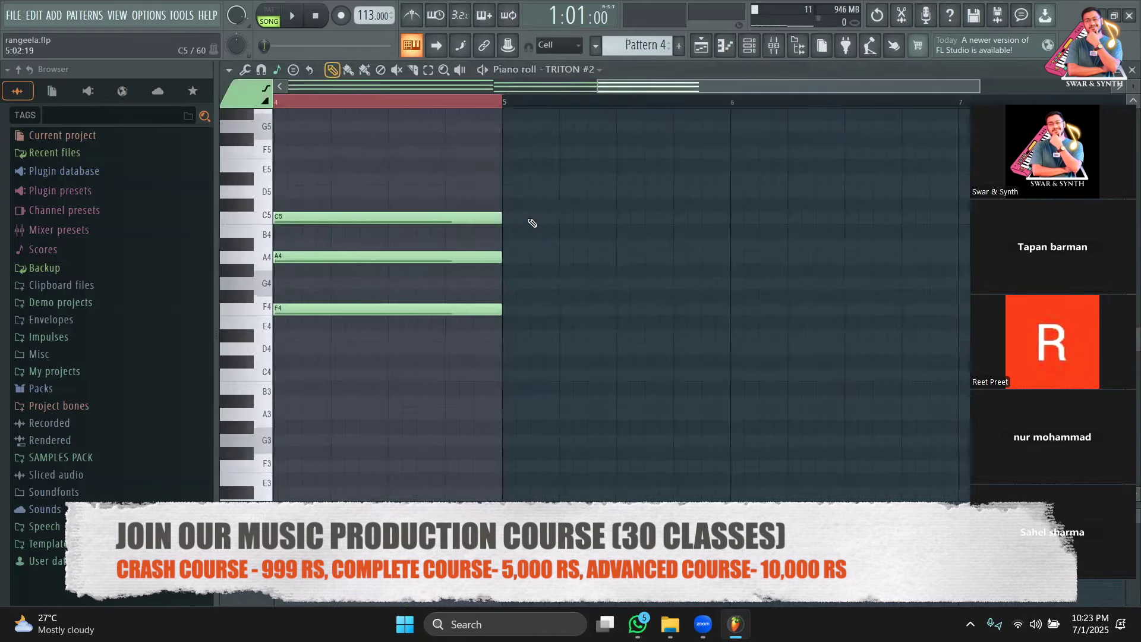
{"action": "left_click_drag", "start_coordinate": [613, 85], "coordinate": [405, 70]}
{"action": "left_click_drag", "start_coordinate": [673, 84], "coordinate": [876, 115]}
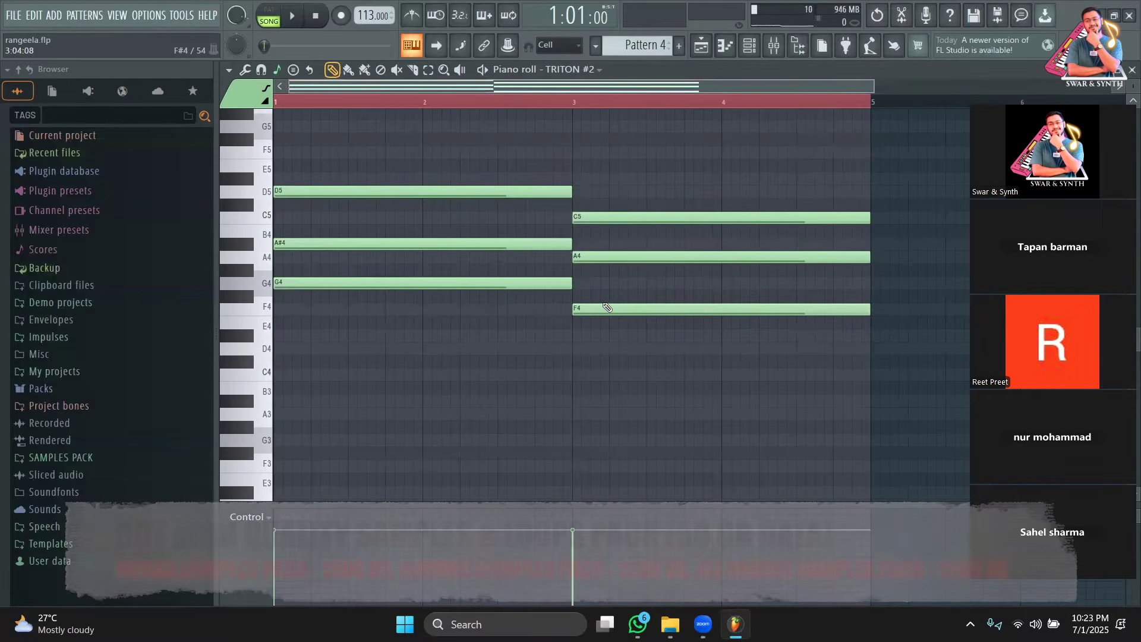
{"action": "left_click", "coordinate": [714, 54]}
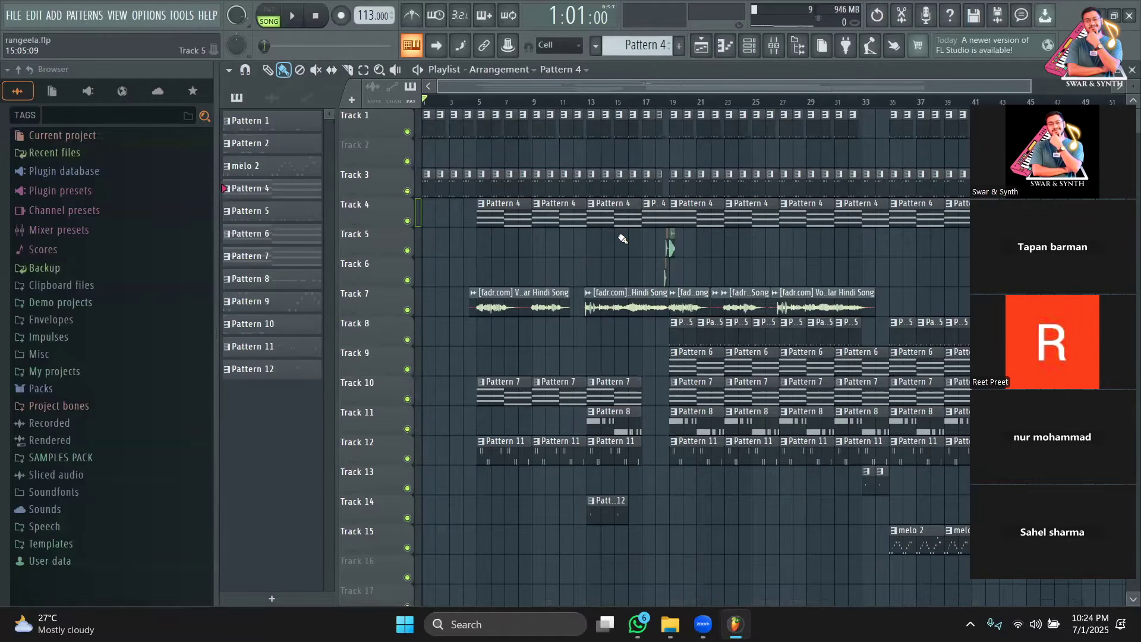
Step: Solo Track 1 and play its drum beat with Pattern 1 shown in the channel rack's step sequencer view
{"action": "left_click", "coordinate": [408, 132], "text": "ctrl"}
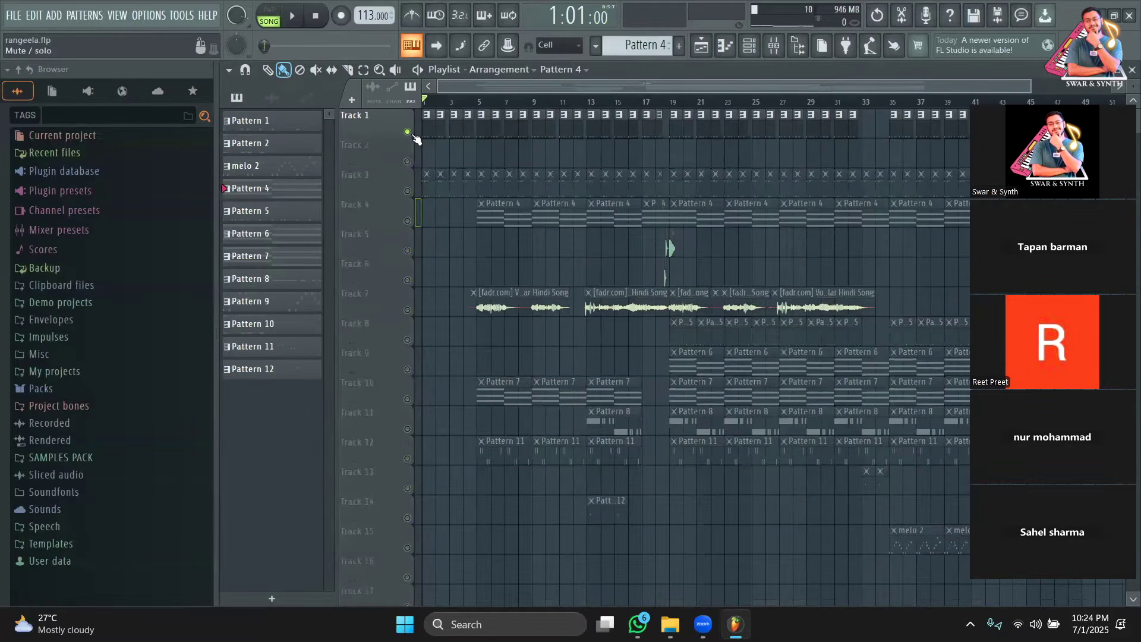
{"action": "key", "text": "space"}
{"action": "key", "text": "F6"}
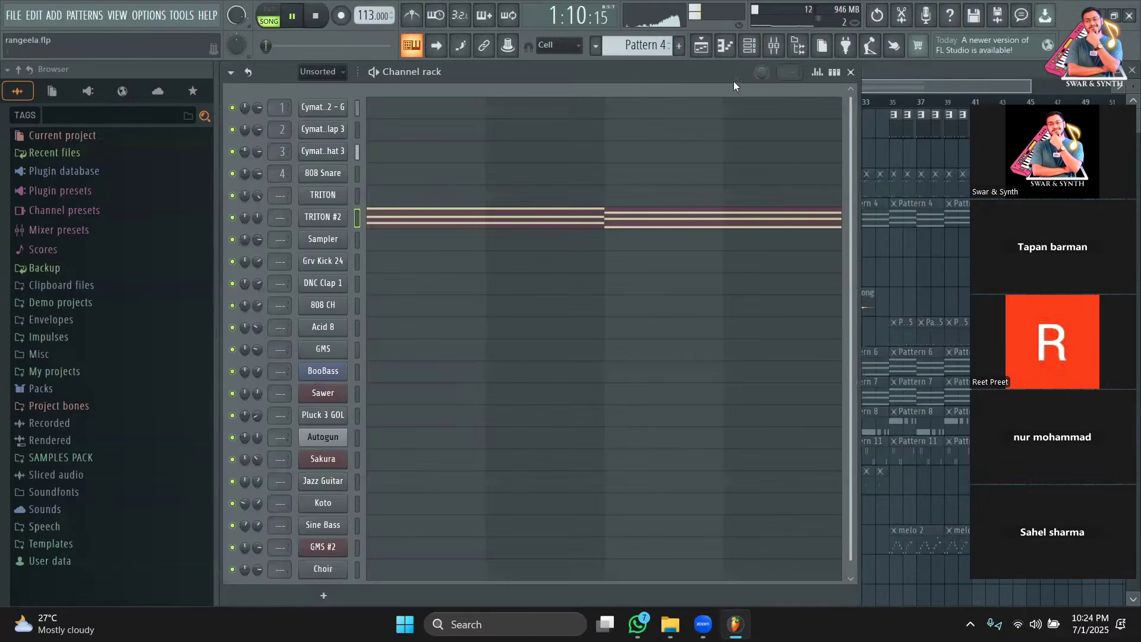
{"action": "key", "text": "space"}
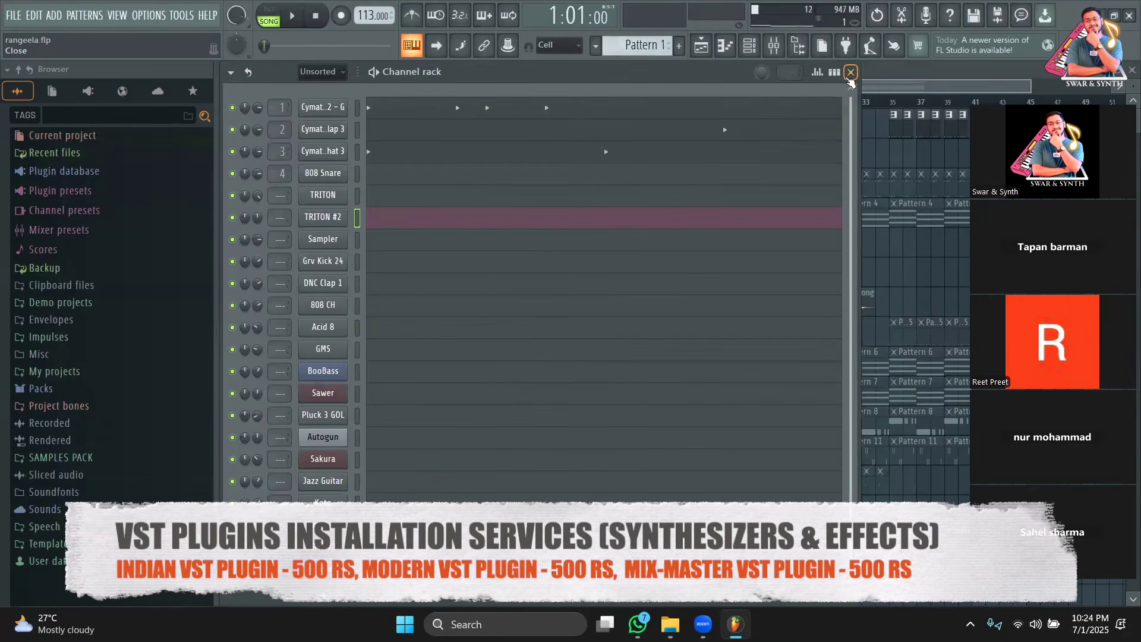
{"action": "left_click", "coordinate": [836, 73]}
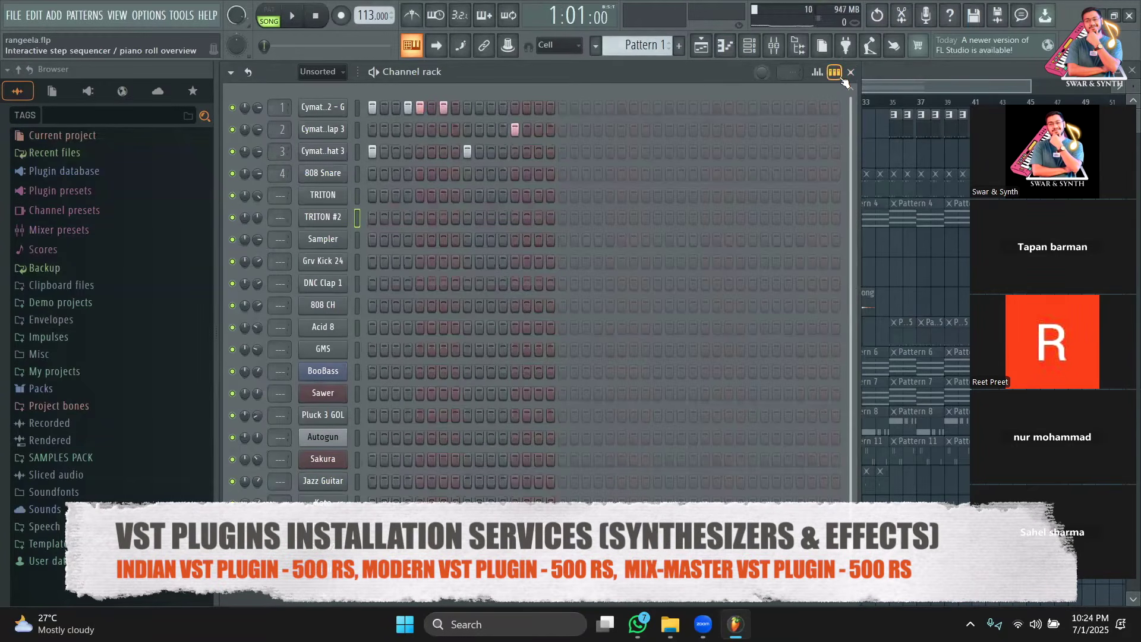
{"action": "key", "text": "space"}
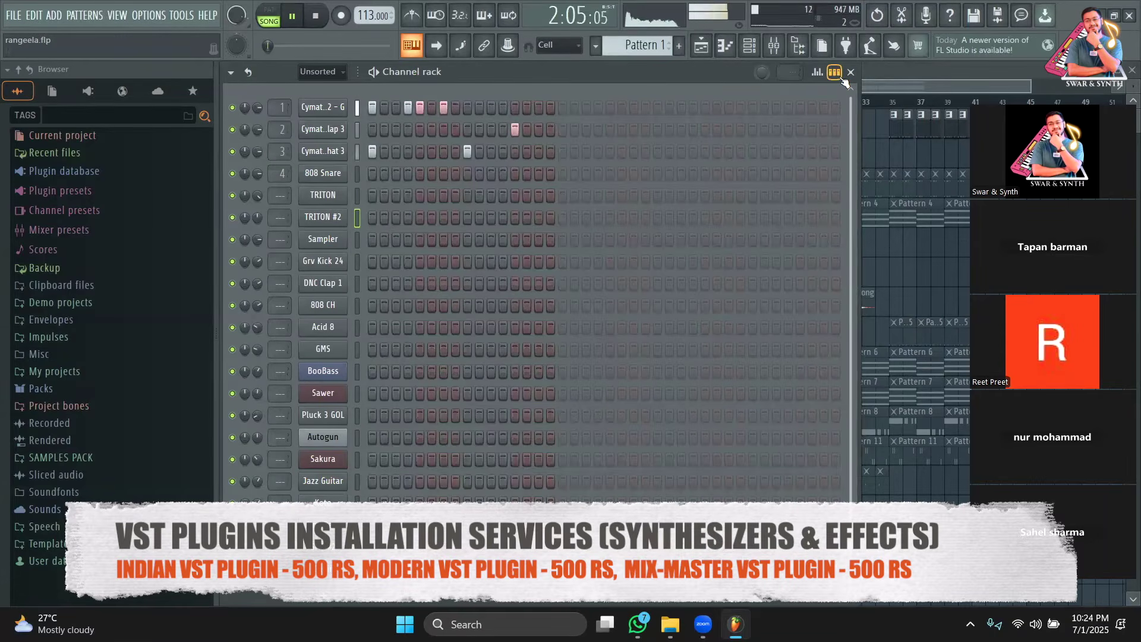
{"action": "key", "text": "space"}
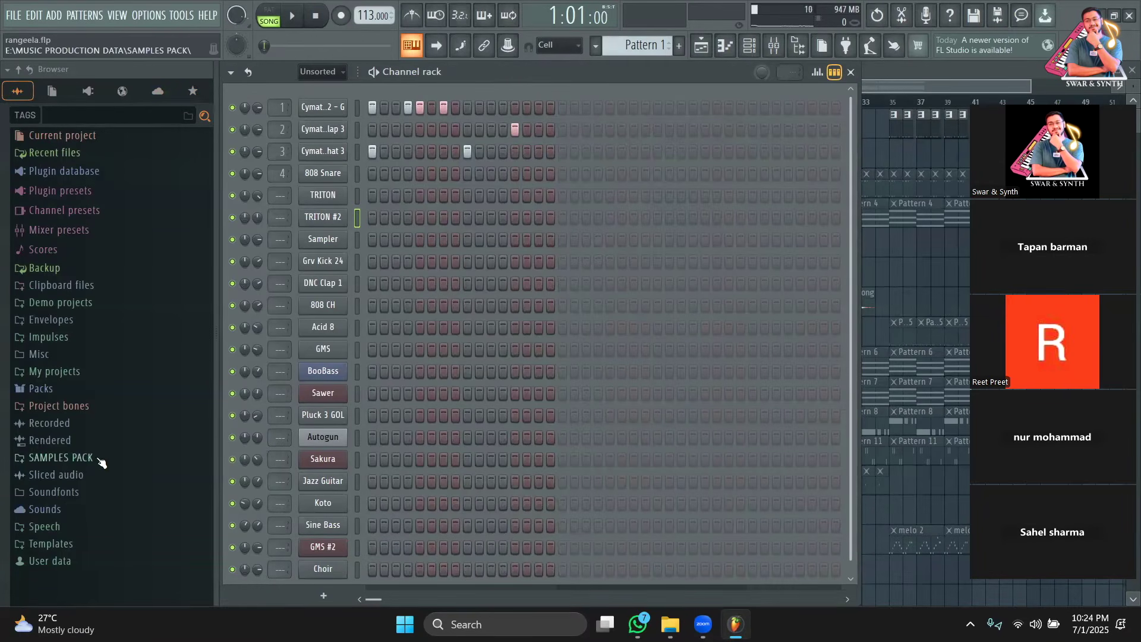
Step: Browse the SAMPLES PACK folder to Cymatics - Drill Essential Drum Kit and expand its Drum One Shots folder
{"action": "left_click", "coordinate": [95, 389]}
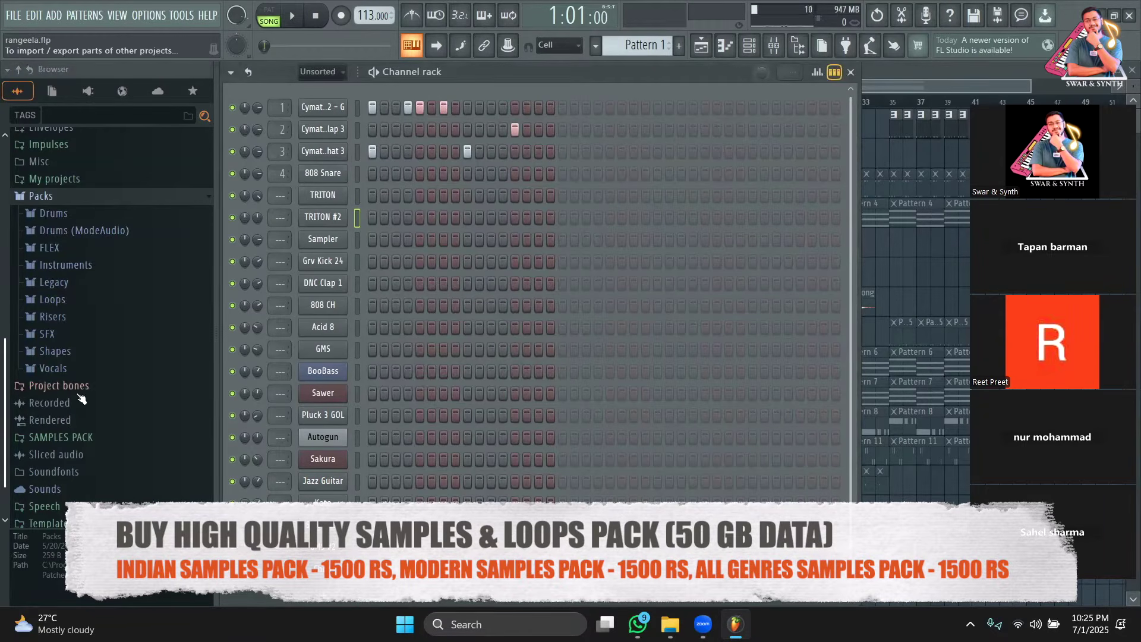
{"action": "left_click", "coordinate": [103, 440]}
{"action": "scroll", "coordinate": [77, 331], "scroll_direction": "down", "scroll_amount": 5}
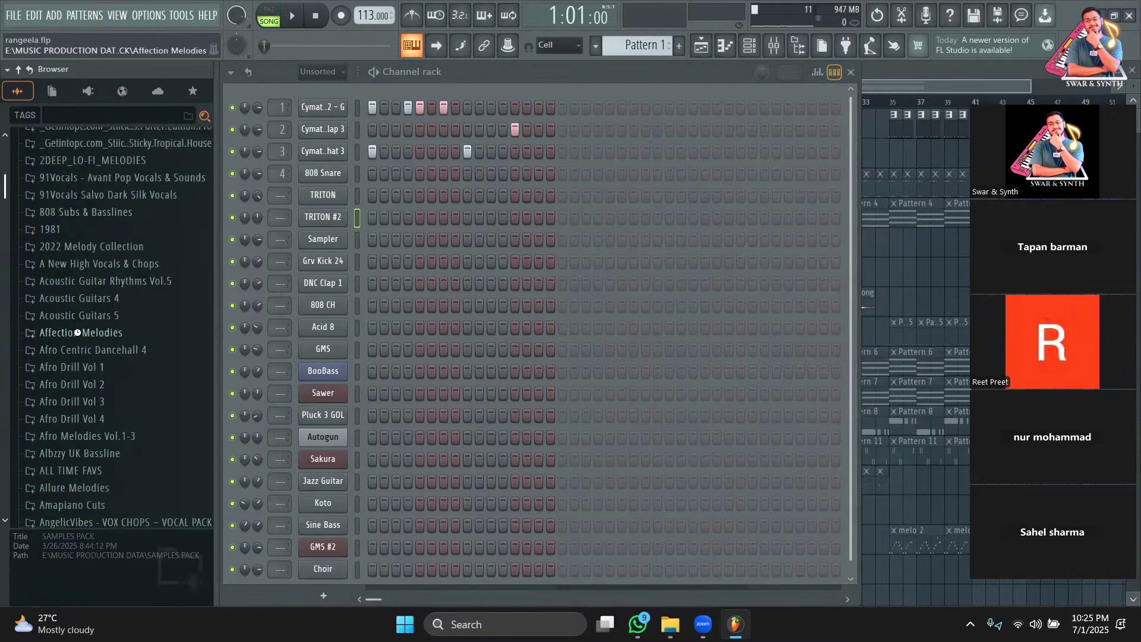
{"action": "scroll", "coordinate": [77, 331], "scroll_direction": "down", "scroll_amount": 10}
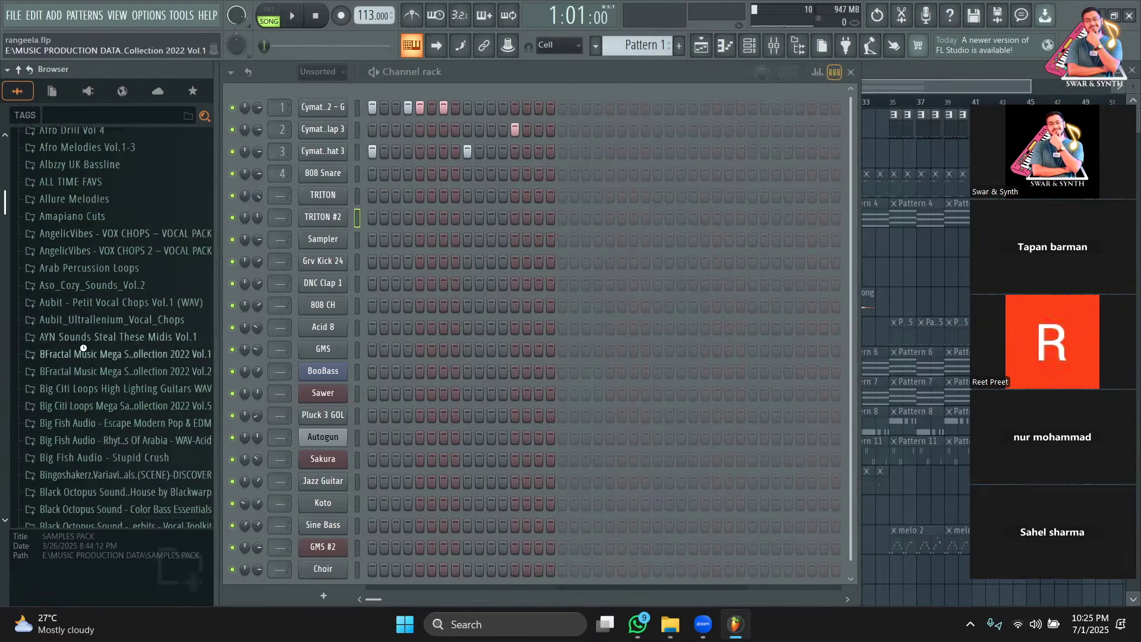
{"action": "scroll", "coordinate": [83, 344], "scroll_direction": "down", "scroll_amount": 2}
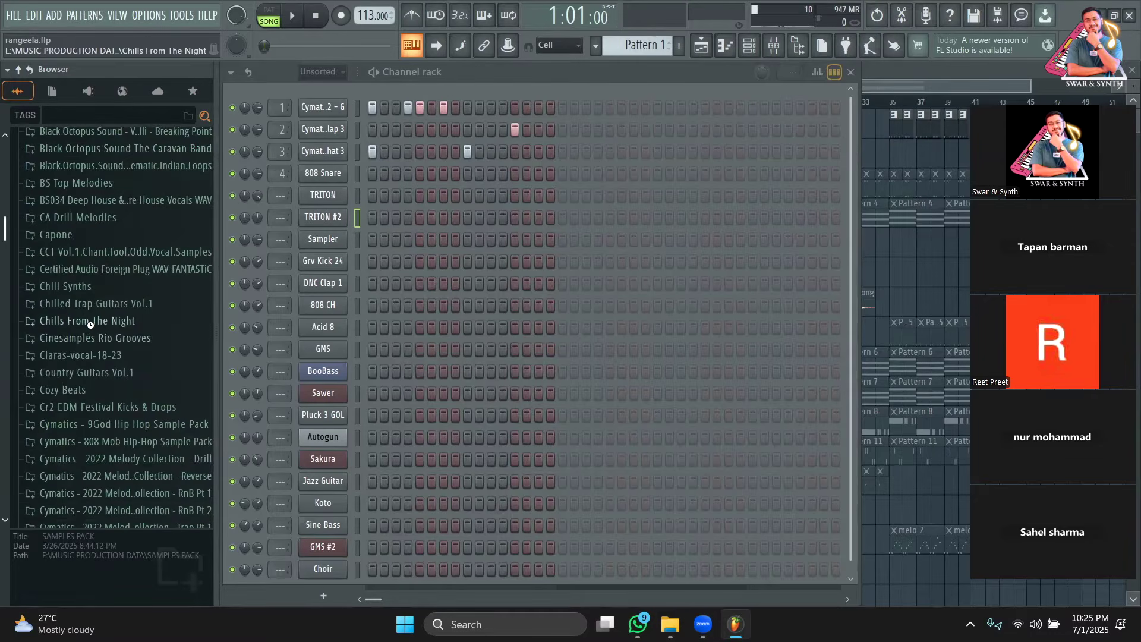
{"action": "scroll", "coordinate": [95, 348], "scroll_direction": "down", "scroll_amount": 6}
{"action": "scroll", "coordinate": [97, 348], "scroll_direction": "down", "scroll_amount": 2}
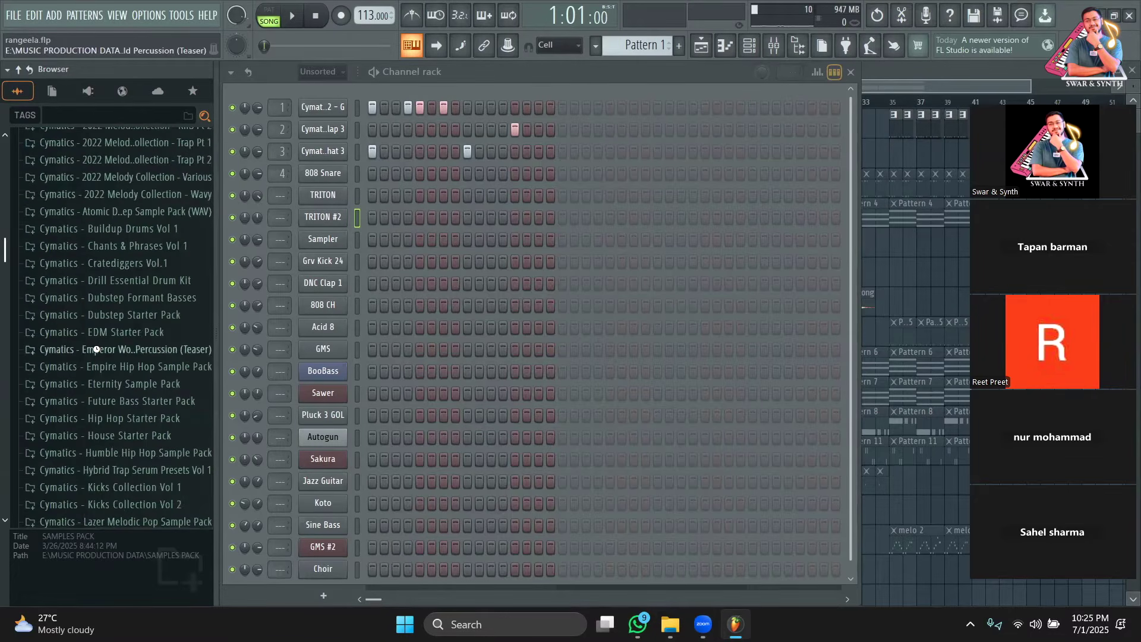
{"action": "left_click", "coordinate": [127, 279]}
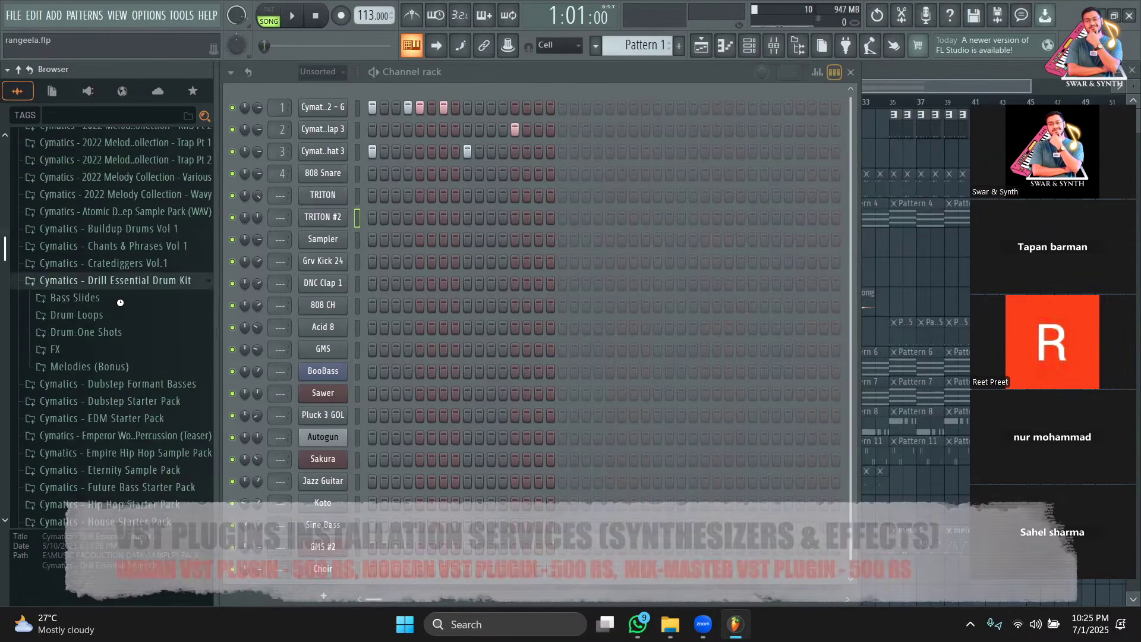
{"action": "left_click", "coordinate": [115, 331]}
{"action": "scroll", "coordinate": [115, 331], "scroll_direction": "down", "scroll_amount": 2}
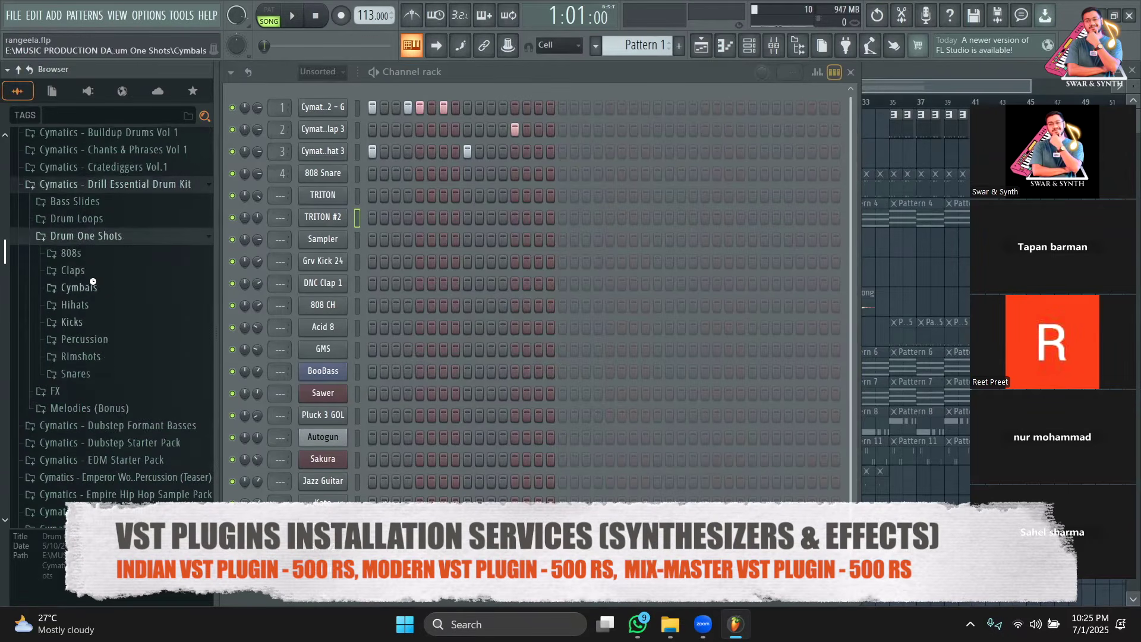
Step: Expand the Cymatics - Hip Hop Starter Pack folder and its Drums - One Shots subfolder
{"action": "scroll", "coordinate": [95, 349], "scroll_direction": "down", "scroll_amount": 2}
{"action": "scroll", "coordinate": [95, 349], "scroll_direction": "down", "scroll_amount": 1}
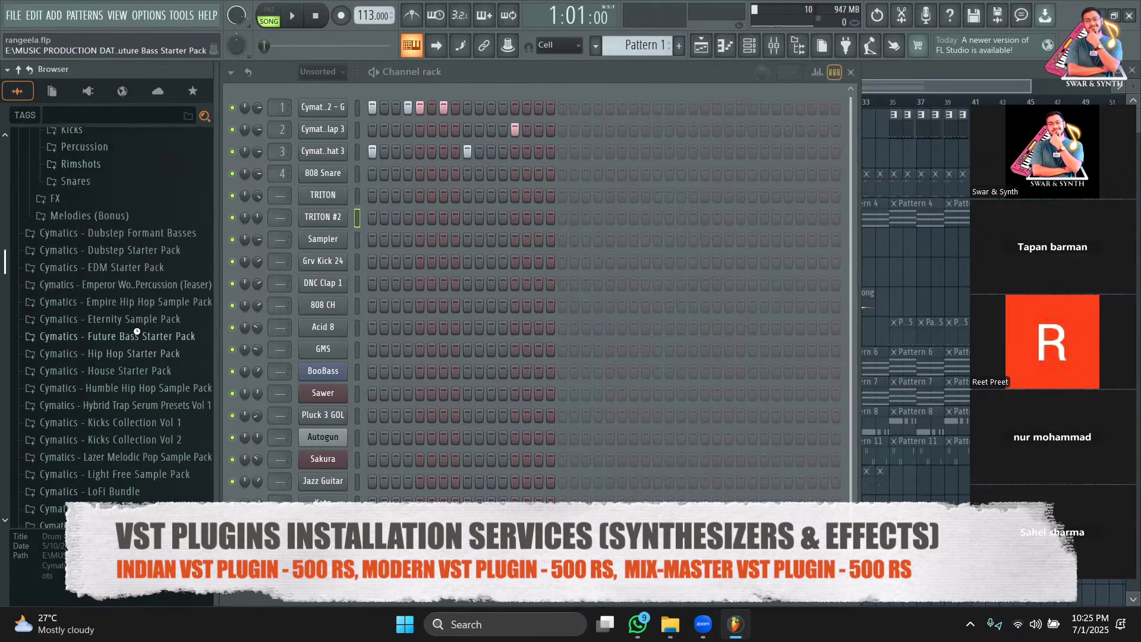
{"action": "left_click", "coordinate": [134, 353]}
{"action": "left_click", "coordinate": [113, 388]}
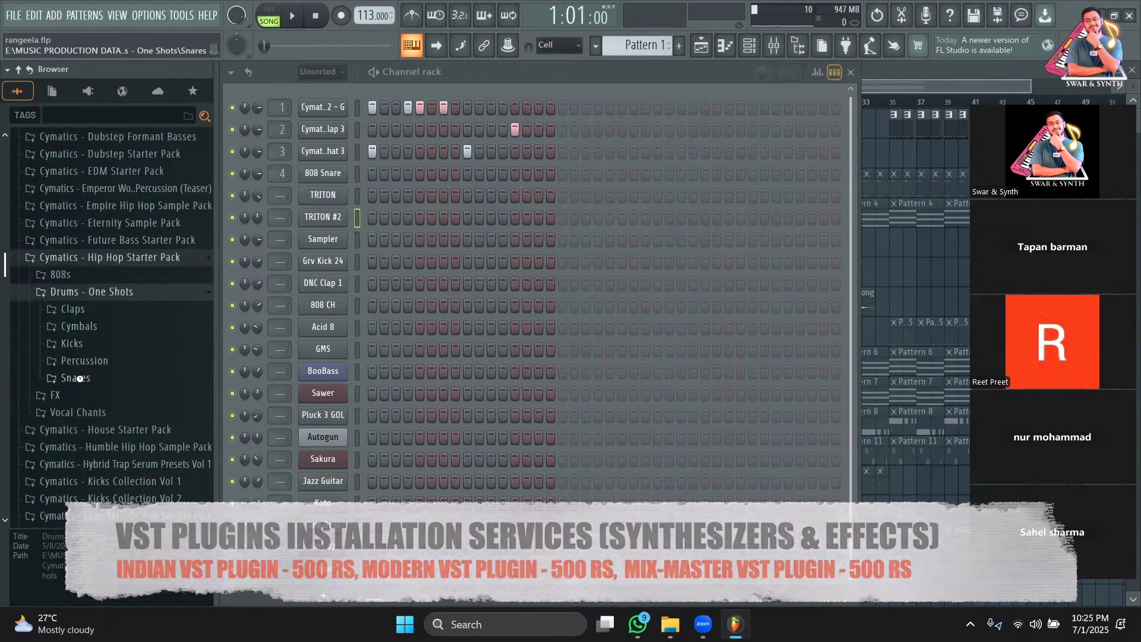
Step: Open the Kicks folder of Cymatics - Drill Essential Drum Kit and audition its kicks from Alpha Kick through Womp Kick
{"action": "scroll", "coordinate": [79, 375], "scroll_direction": "up", "scroll_amount": 7}
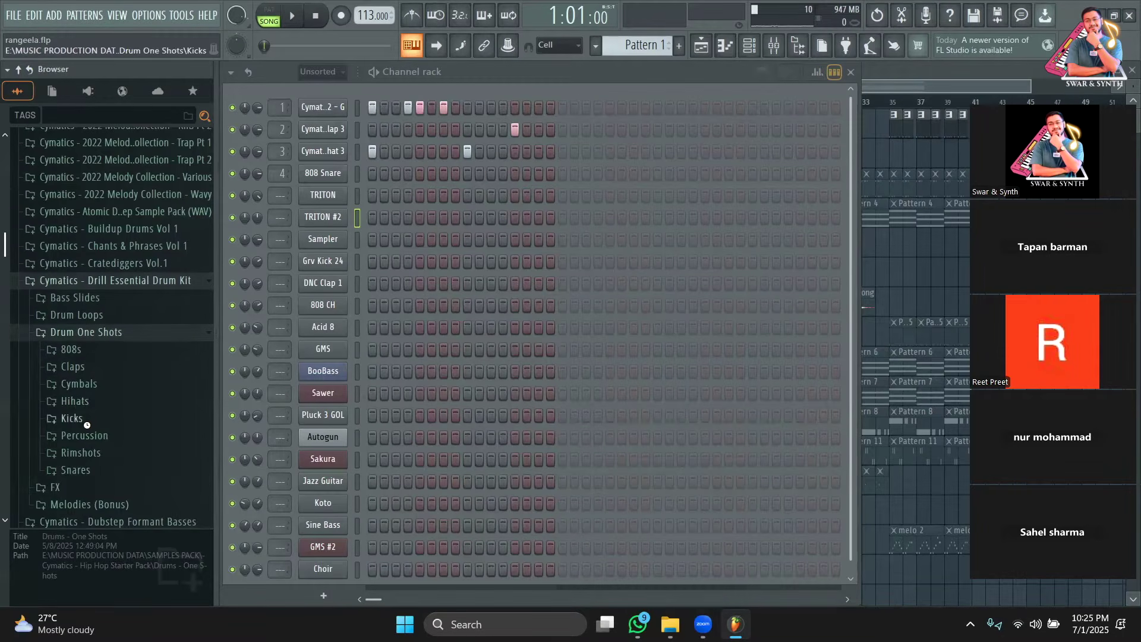
{"action": "left_click", "coordinate": [89, 419]}
{"action": "left_click", "coordinate": [114, 344]}
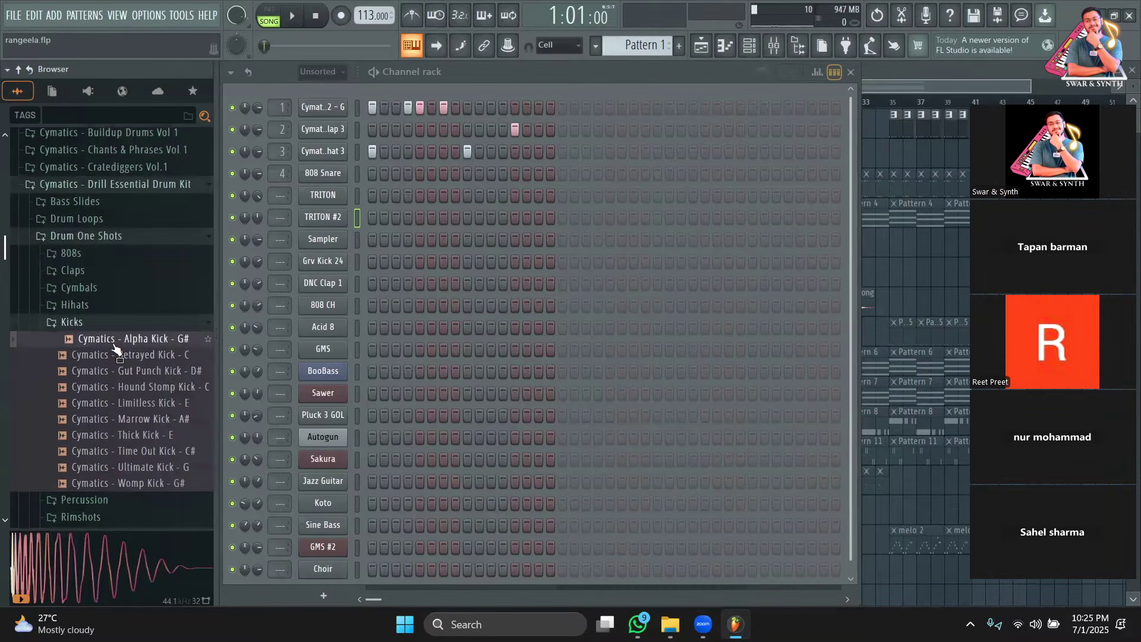
{"action": "left_click", "coordinate": [119, 356]}
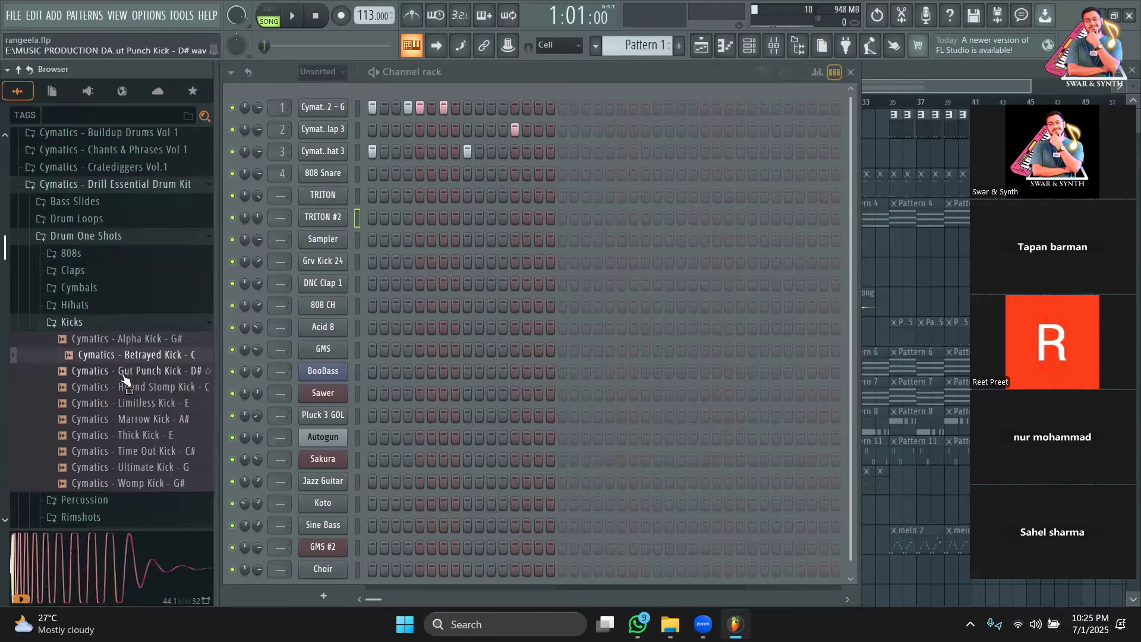
{"action": "left_click", "coordinate": [123, 374]}
{"action": "left_click", "coordinate": [125, 388]}
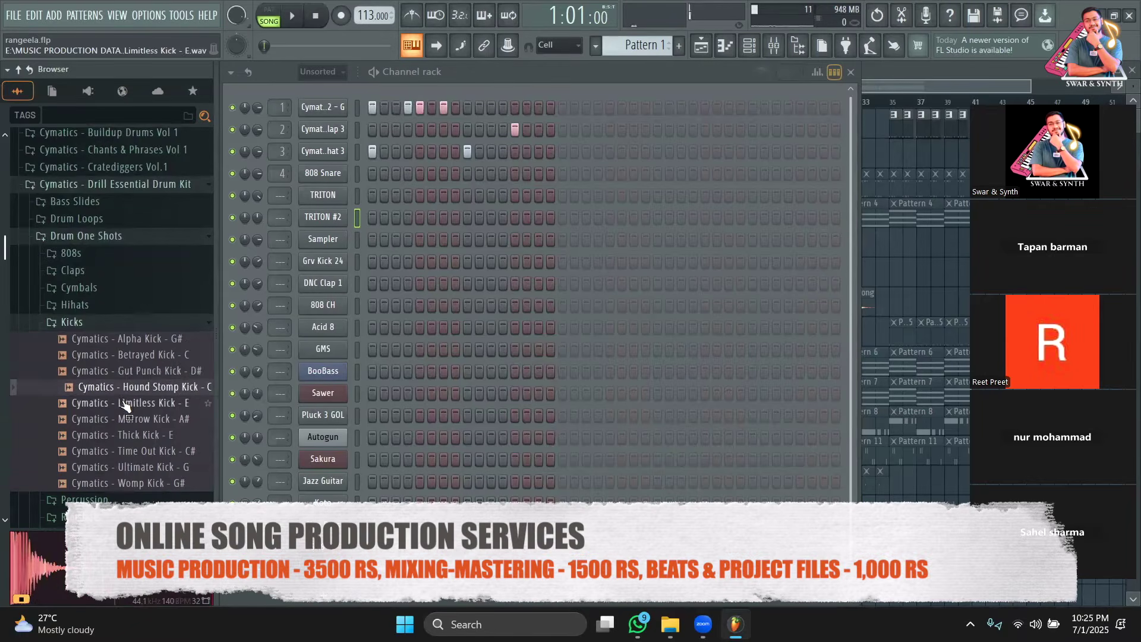
{"action": "left_click", "coordinate": [125, 403]}
{"action": "left_click", "coordinate": [126, 419]}
{"action": "left_click", "coordinate": [127, 435]}
{"action": "left_click", "coordinate": [127, 453]}
{"action": "left_click", "coordinate": [129, 468]}
{"action": "left_click", "coordinate": [132, 484]}
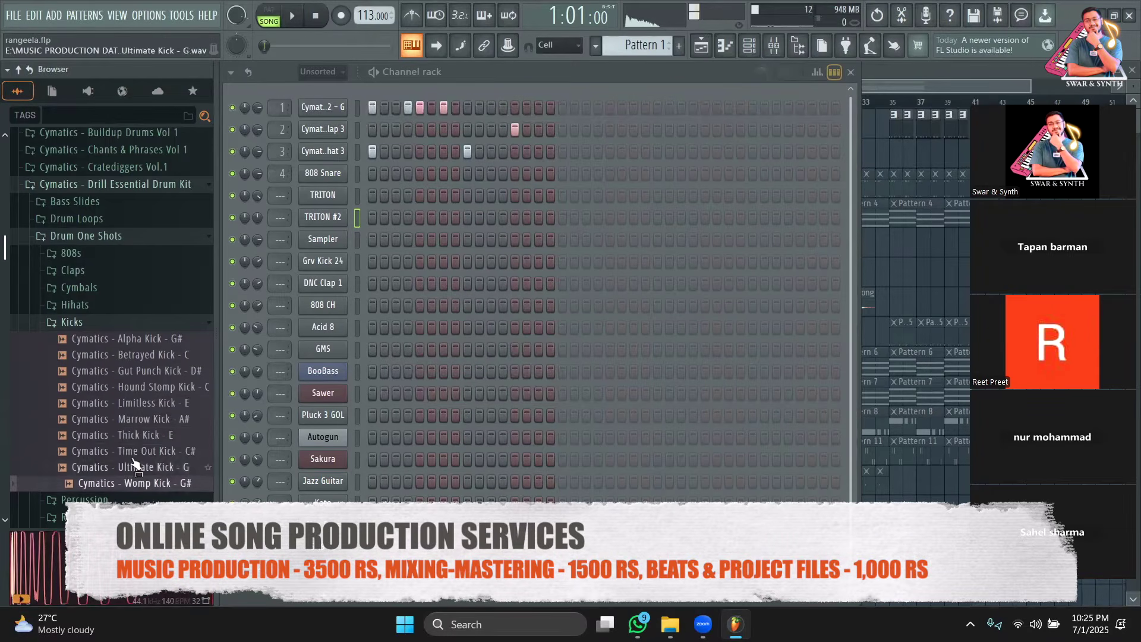
Step: Open the Kicks folder in Cymatics - Hip Hop Starter Pack and preview its Grime and Pop kick samples
{"action": "scroll", "coordinate": [134, 434], "scroll_direction": "down", "scroll_amount": 3}
{"action": "scroll", "coordinate": [140, 364], "scroll_direction": "down", "scroll_amount": 8}
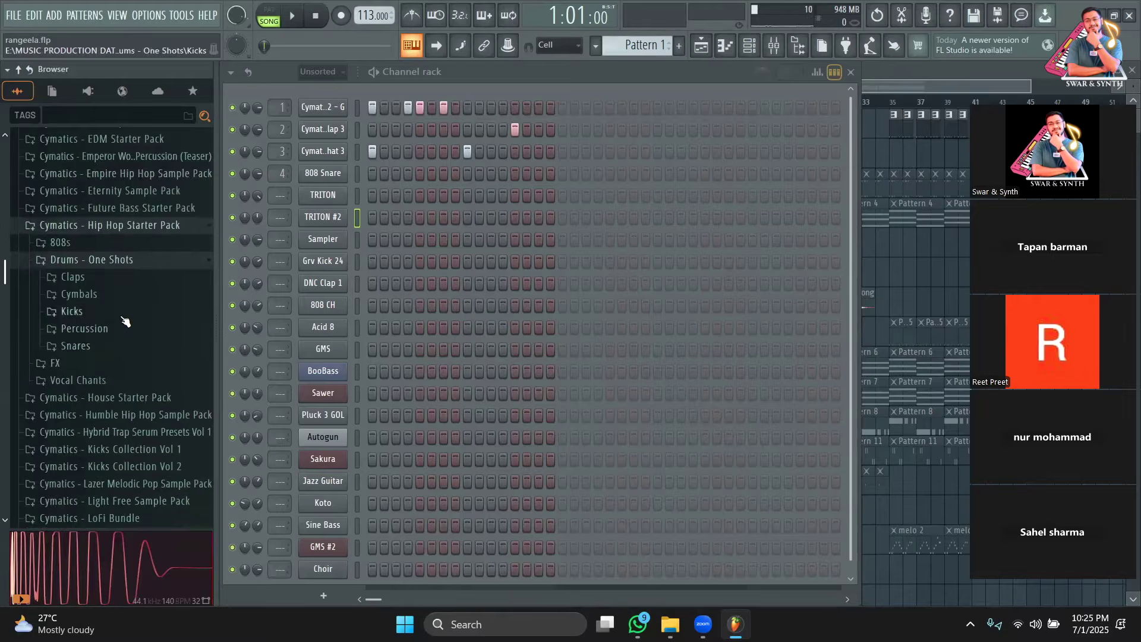
{"action": "left_click", "coordinate": [123, 319]}
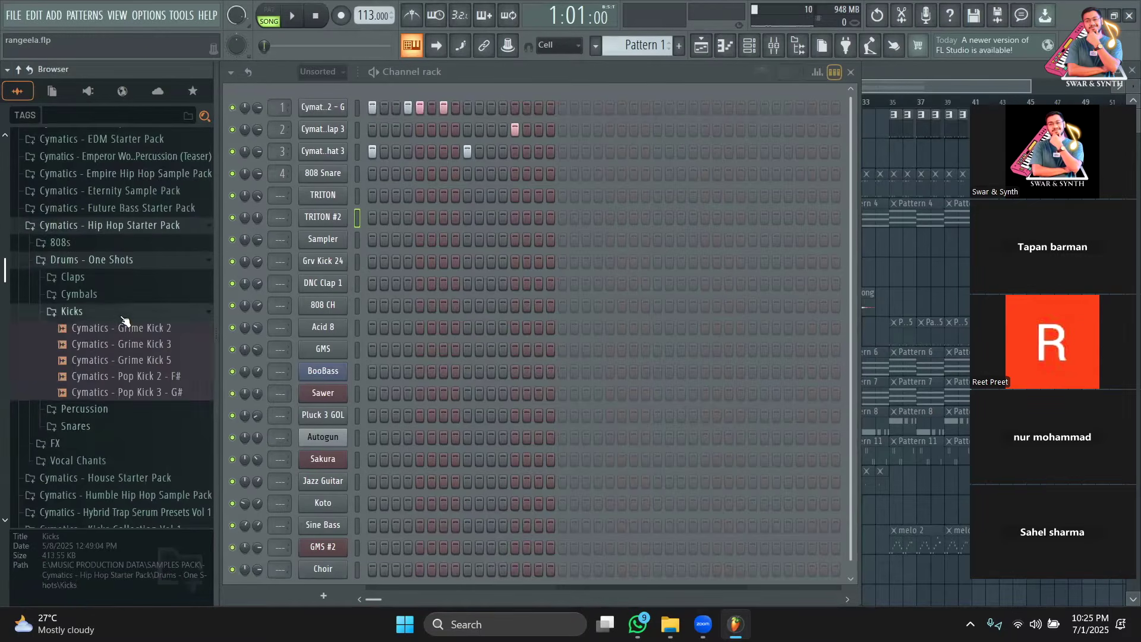
{"action": "left_click", "coordinate": [151, 335]}
{"action": "left_click_drag", "start_coordinate": [163, 360], "coordinate": [169, 381]}
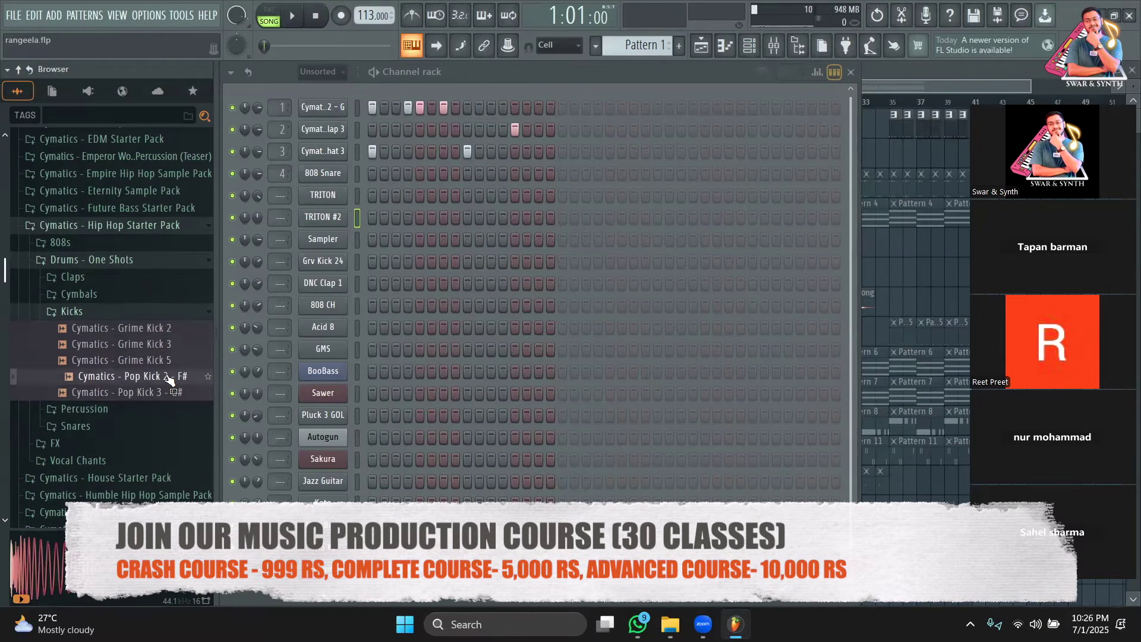
{"action": "mouse_move", "coordinate": [169, 381]}
{"action": "left_mouse_down"}
{"action": "mouse_move", "coordinate": [170, 350]}
{"action": "mouse_move", "coordinate": [168, 363]}
{"action": "left_mouse_up"}
Step: Audition several Drill Essential Drum Kit kicks again for comparison, ending with Betrayed Kick - C
{"action": "scroll", "coordinate": [160, 378], "scroll_direction": "up", "scroll_amount": 7}
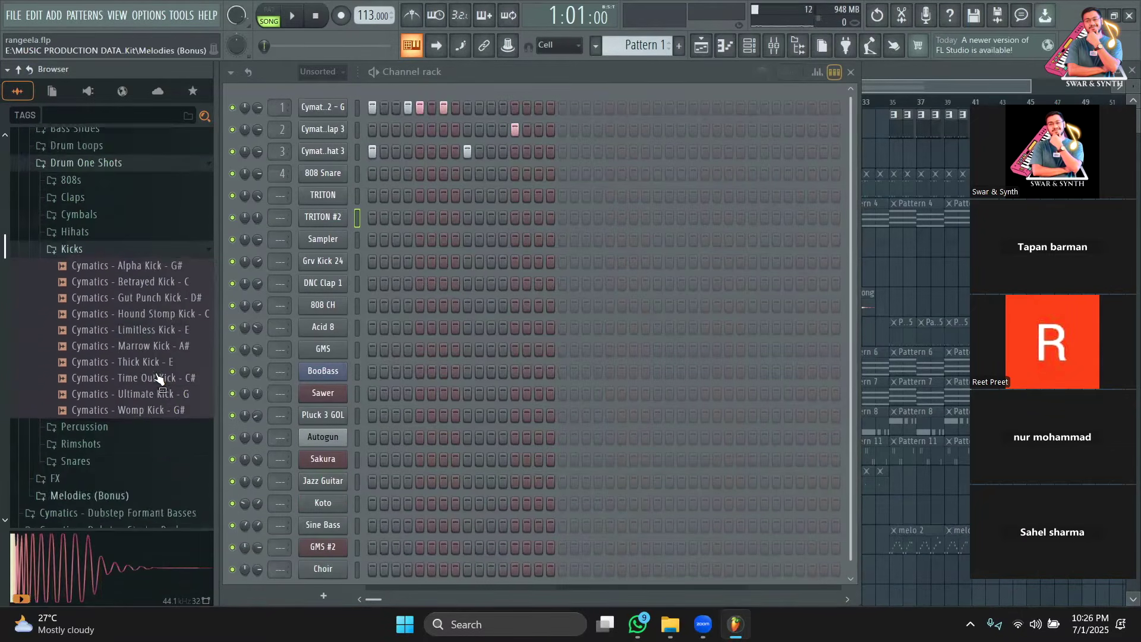
{"action": "left_click", "coordinate": [163, 436]}
{"action": "left_click", "coordinate": [162, 451]}
{"action": "left_click", "coordinate": [163, 482]}
{"action": "left_click", "coordinate": [163, 469]}
{"action": "left_click", "coordinate": [168, 435]}
{"action": "left_click", "coordinate": [176, 355]}
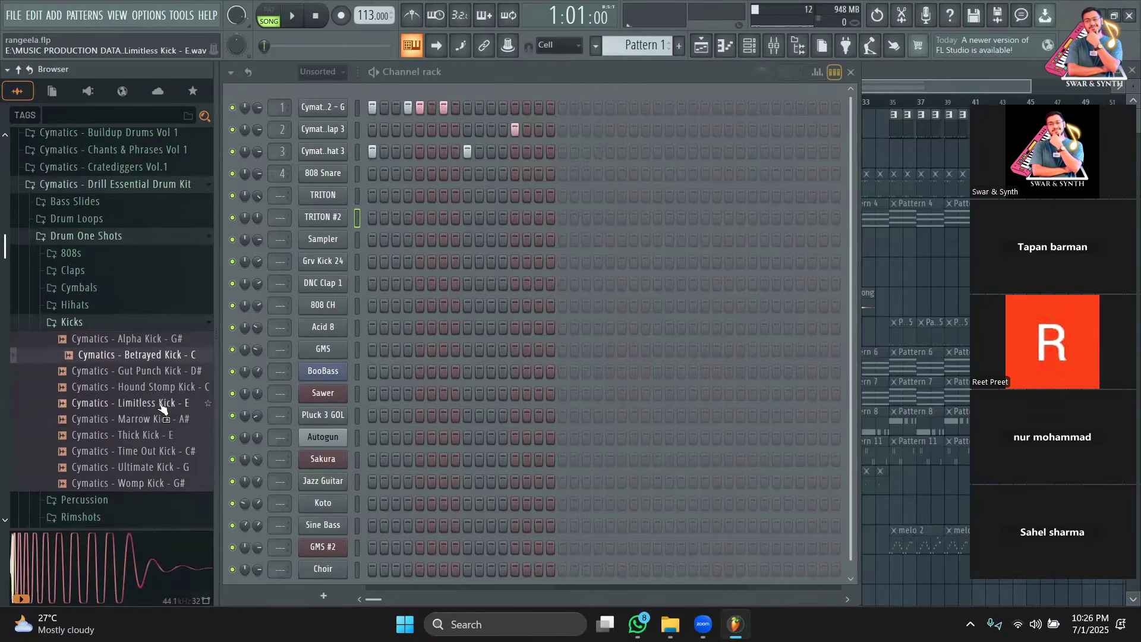
Step: Collapse the sample folders, open the Kicks folder under Packs > Drums, and preview the 707 Kick
{"action": "scroll", "coordinate": [160, 404], "scroll_direction": "down", "scroll_amount": 7}
{"action": "scroll", "coordinate": [161, 409], "scroll_direction": "down", "scroll_amount": 15}
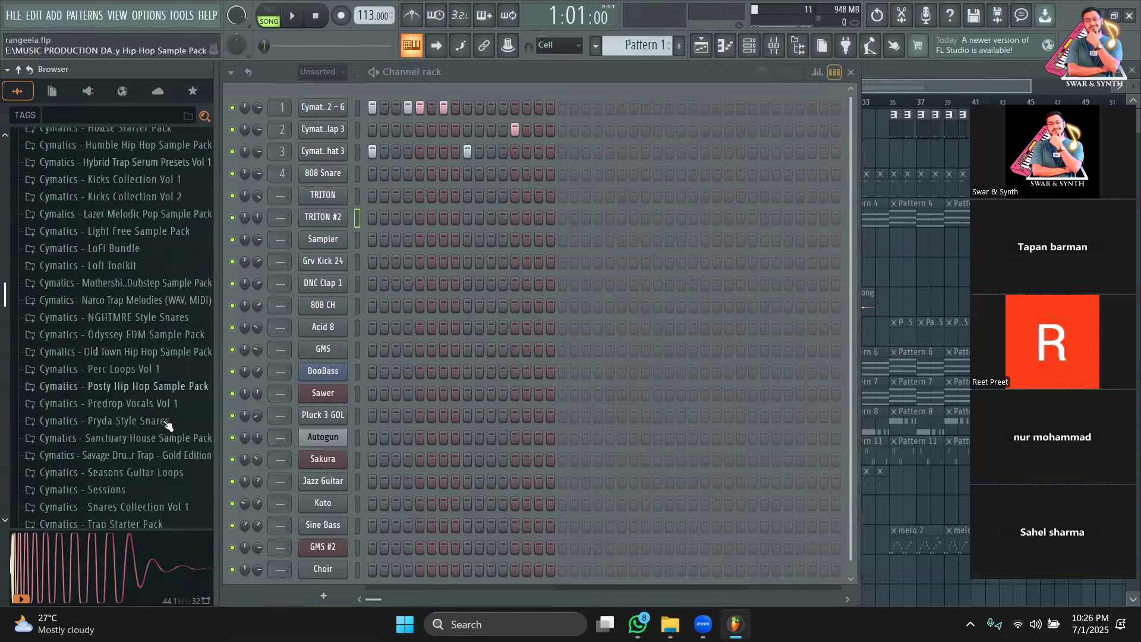
{"action": "left_click", "coordinate": [19, 71]}
{"action": "scroll", "coordinate": [130, 333], "scroll_direction": "down", "scroll_amount": 2}
{"action": "left_click", "coordinate": [42, 346]}
{"action": "scroll", "coordinate": [83, 297], "scroll_direction": "down", "scroll_amount": 3}
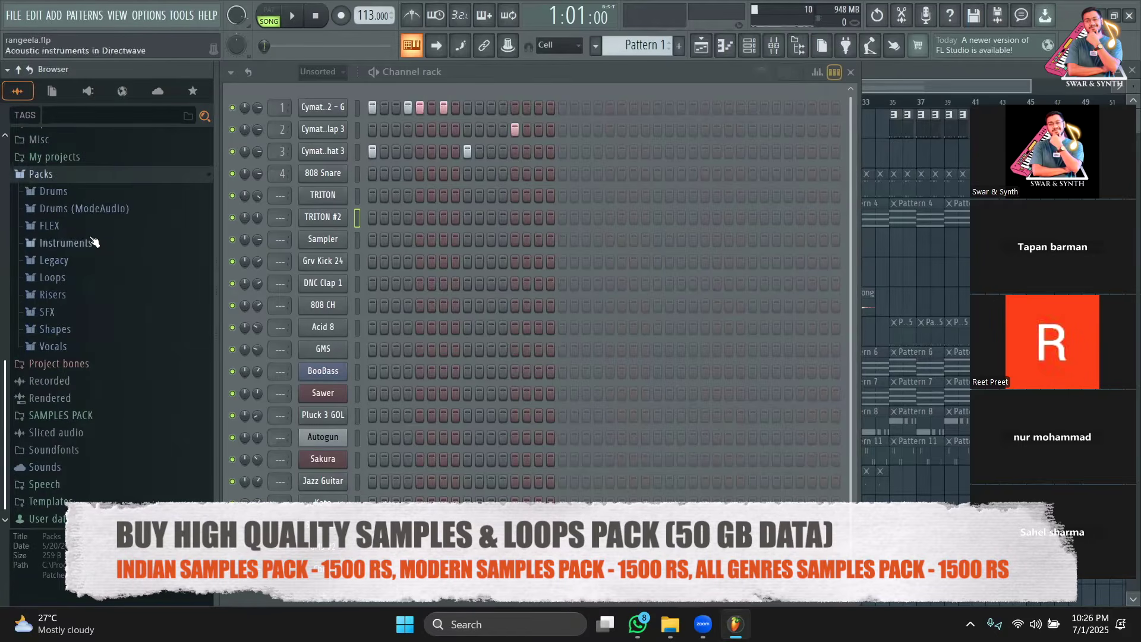
{"action": "left_click", "coordinate": [88, 191]}
{"action": "scroll", "coordinate": [87, 200], "scroll_direction": "up", "scroll_amount": 3}
{"action": "left_click", "coordinate": [102, 327]}
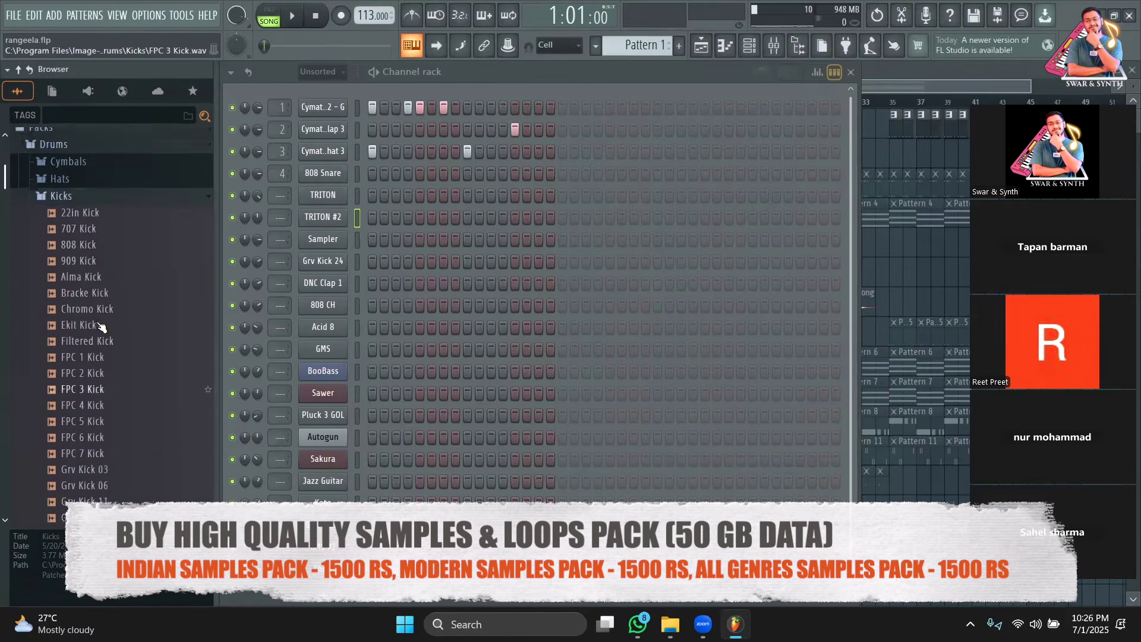
{"action": "scroll", "coordinate": [102, 324], "scroll_direction": "up", "scroll_amount": 3}
{"action": "left_click", "coordinate": [104, 356]}
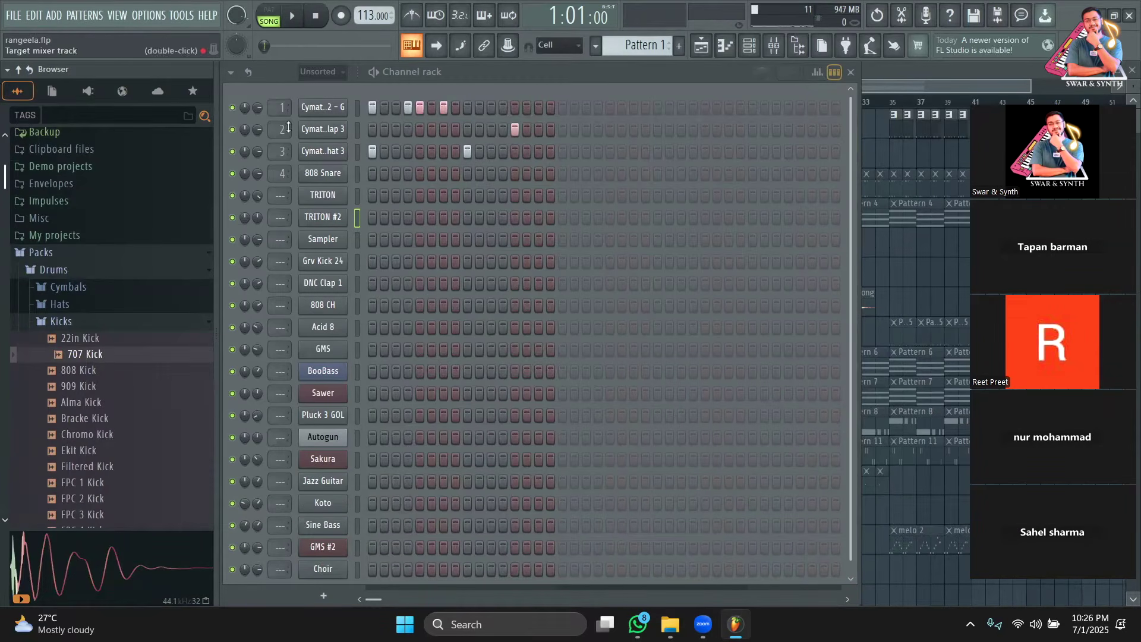
Step: Try the 707 Kick in place of the Lofi Kick 12 - G sample while playing Pattern 1, and undo the swap
{"action": "left_click", "coordinate": [332, 113]}
{"action": "left_click_drag", "start_coordinate": [414, 453], "coordinate": [324, 205]}
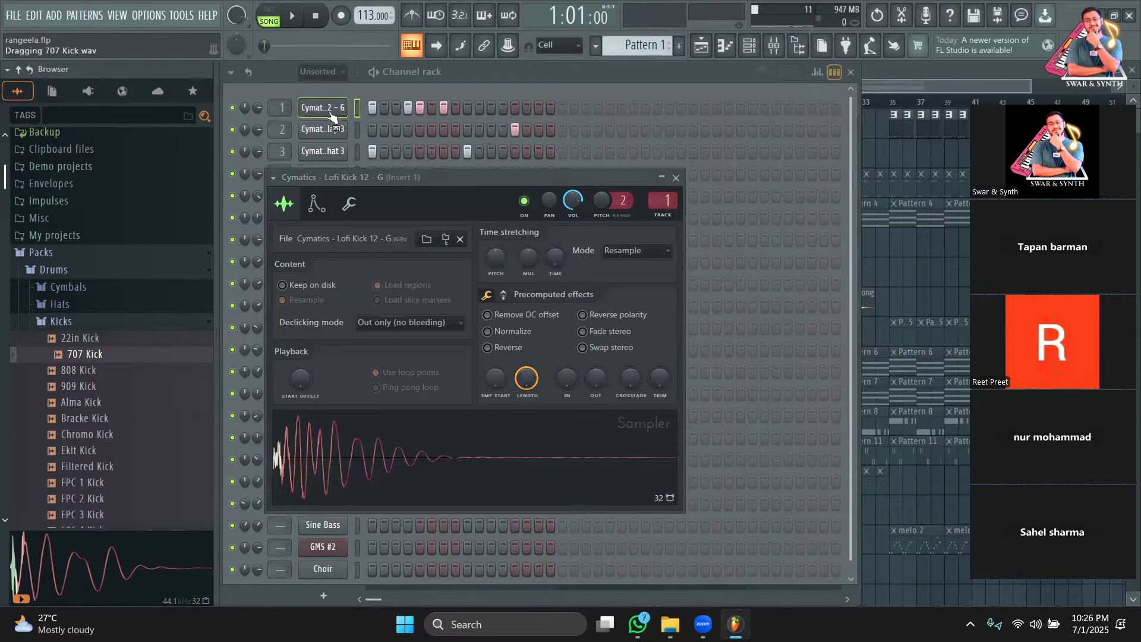
{"action": "left_click_drag", "start_coordinate": [333, 115], "coordinate": [331, 110]}
{"action": "left_click", "coordinate": [294, 21]}
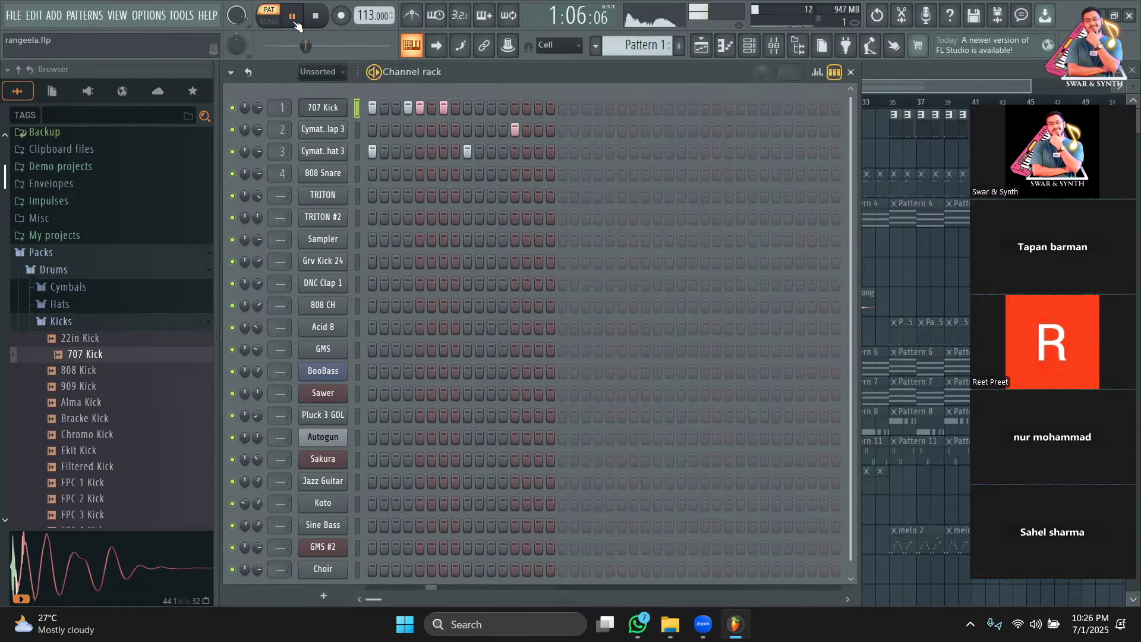
{"action": "key", "text": "ctrl+z"}
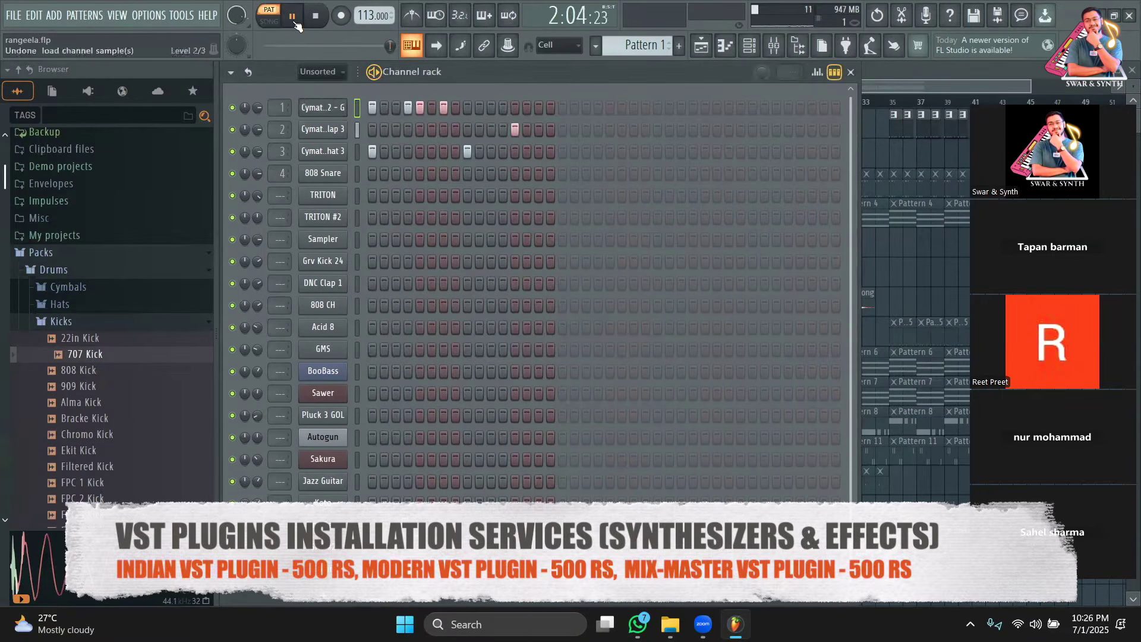
Step: Open the Cymatics - Lofi Clap 3 channel's sampler settings, stop playback, and expand the Claps folder in Drums (ModeAudio)
{"action": "scroll", "coordinate": [107, 380], "scroll_direction": "down", "scroll_amount": 2}
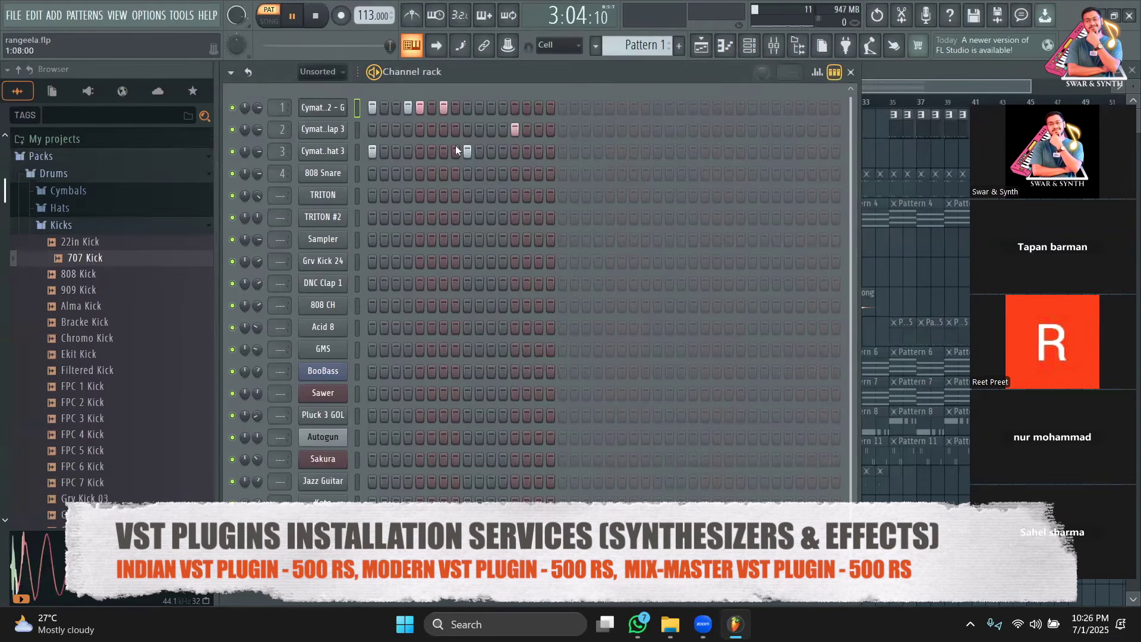
{"action": "left_click", "coordinate": [342, 136]}
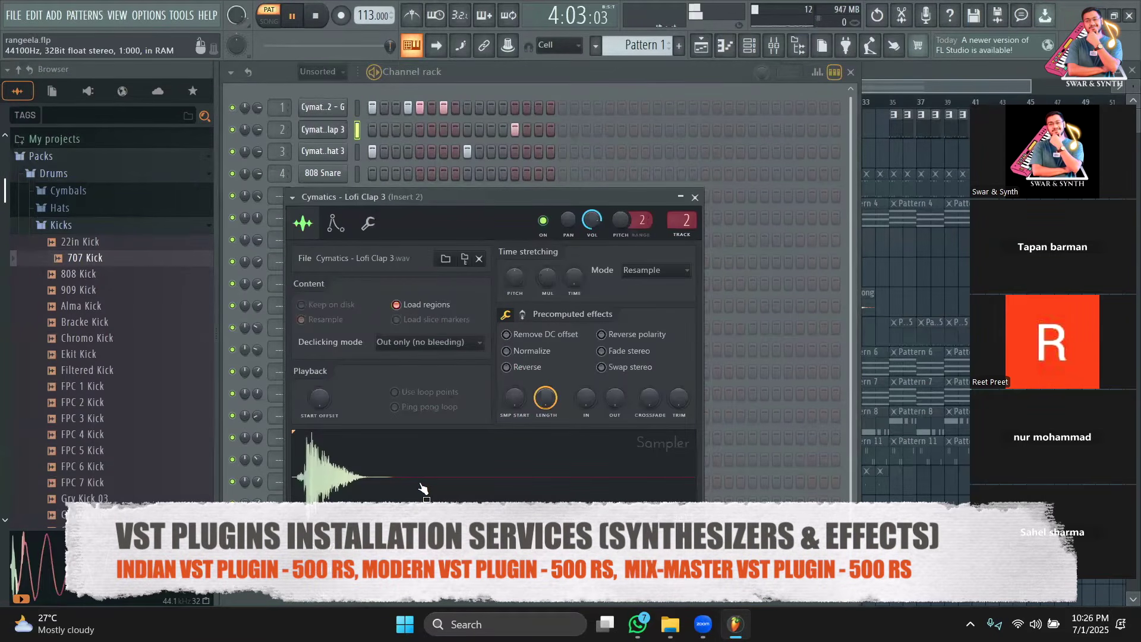
{"action": "left_click", "coordinate": [93, 231]}
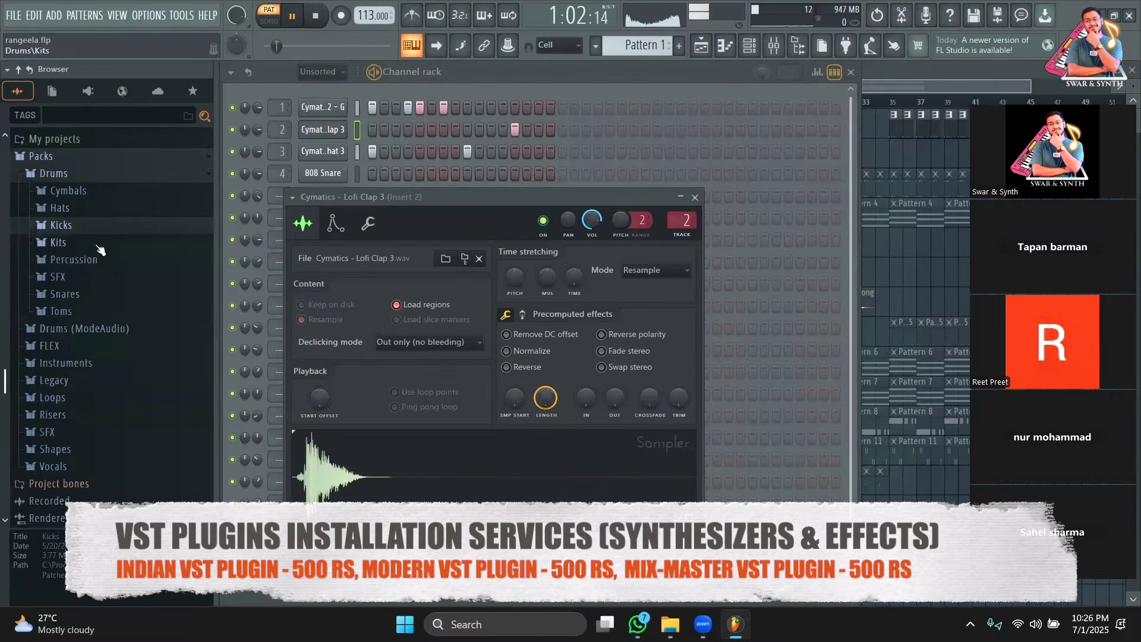
{"action": "key", "text": "space"}
{"action": "left_click", "coordinate": [84, 328]}
{"action": "scroll", "coordinate": [89, 262], "scroll_direction": "down", "scroll_amount": 2}
{"action": "left_click", "coordinate": [87, 254]}
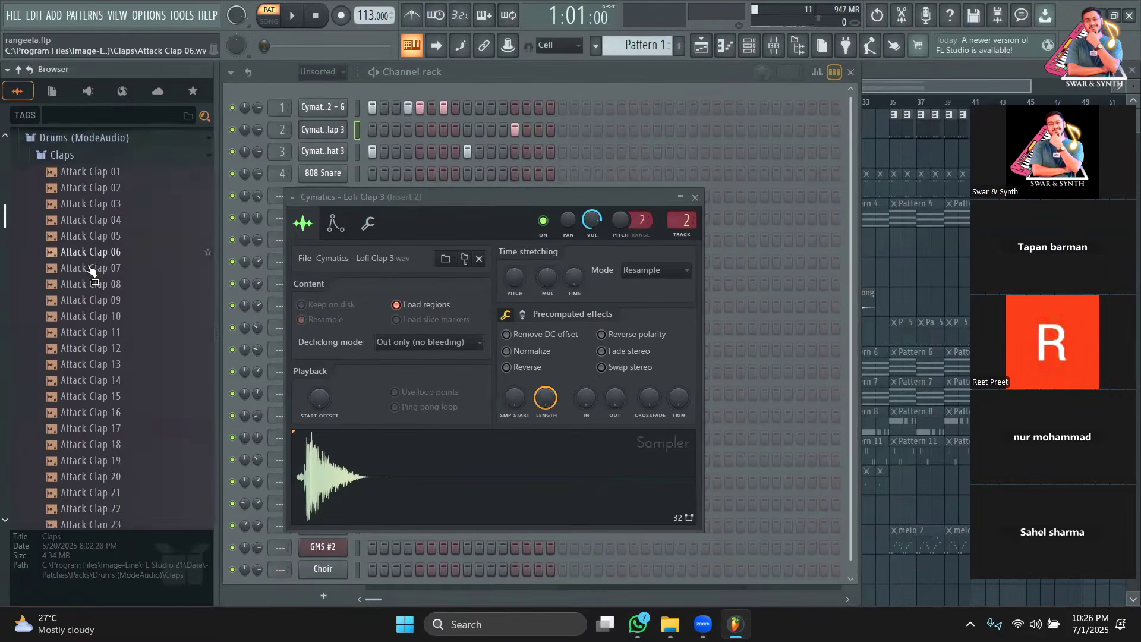
Step: Audition clap samples down the Drums (ModeAudio) Claps folder, comparing MA Jameson, MA Minotaur and MA LeWeekend Clap
{"action": "left_click", "coordinate": [74, 262]}
{"action": "scroll", "coordinate": [119, 288], "scroll_direction": "down", "scroll_amount": 2}
{"action": "left_click", "coordinate": [109, 288]}
{"action": "scroll", "coordinate": [109, 289], "scroll_direction": "down", "scroll_amount": 2}
{"action": "left_click", "coordinate": [109, 290]}
{"action": "scroll", "coordinate": [109, 289], "scroll_direction": "down", "scroll_amount": 1}
{"action": "left_click", "coordinate": [109, 289]}
{"action": "scroll", "coordinate": [109, 290], "scroll_direction": "down", "scroll_amount": 2}
{"action": "left_click", "coordinate": [109, 290]}
{"action": "scroll", "coordinate": [109, 290], "scroll_direction": "down", "scroll_amount": 2}
{"action": "left_click", "coordinate": [109, 282]}
{"action": "left_click", "coordinate": [110, 329]}
{"action": "scroll", "coordinate": [110, 328], "scroll_direction": "down", "scroll_amount": 2}
{"action": "left_click", "coordinate": [109, 284]}
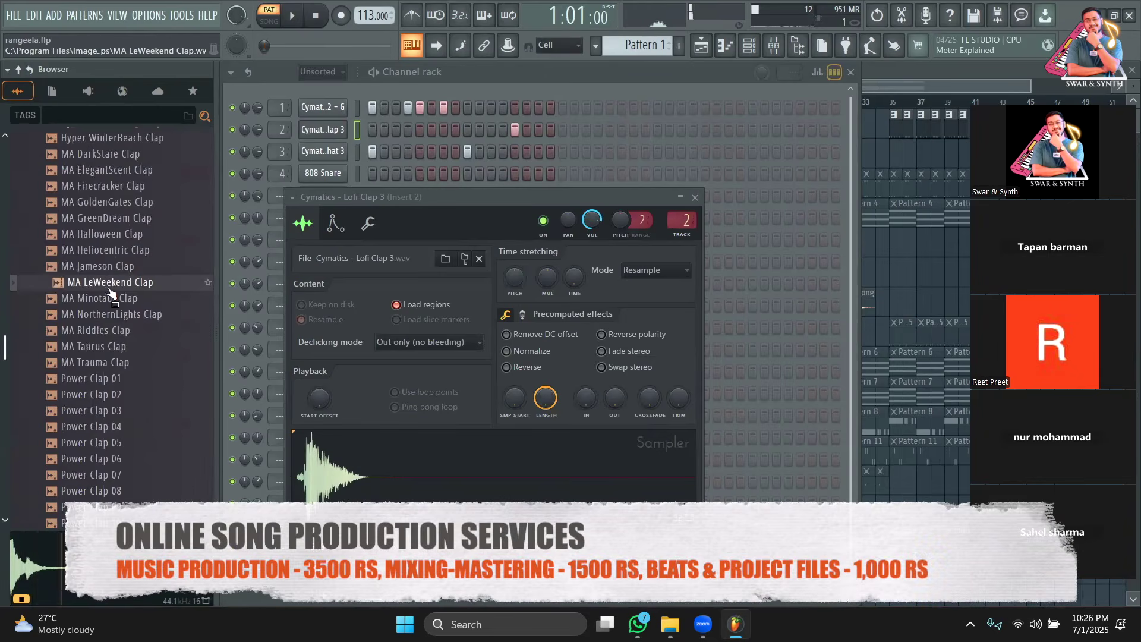
{"action": "left_click", "coordinate": [110, 299]}
{"action": "left_click", "coordinate": [108, 267]}
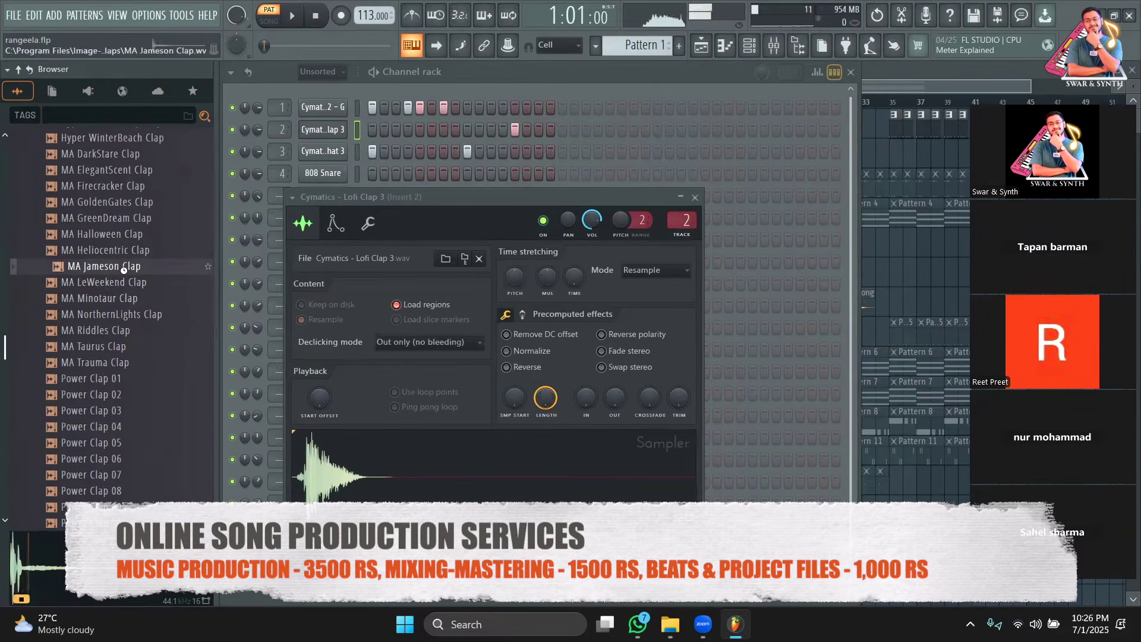
{"action": "left_click", "coordinate": [123, 285]}
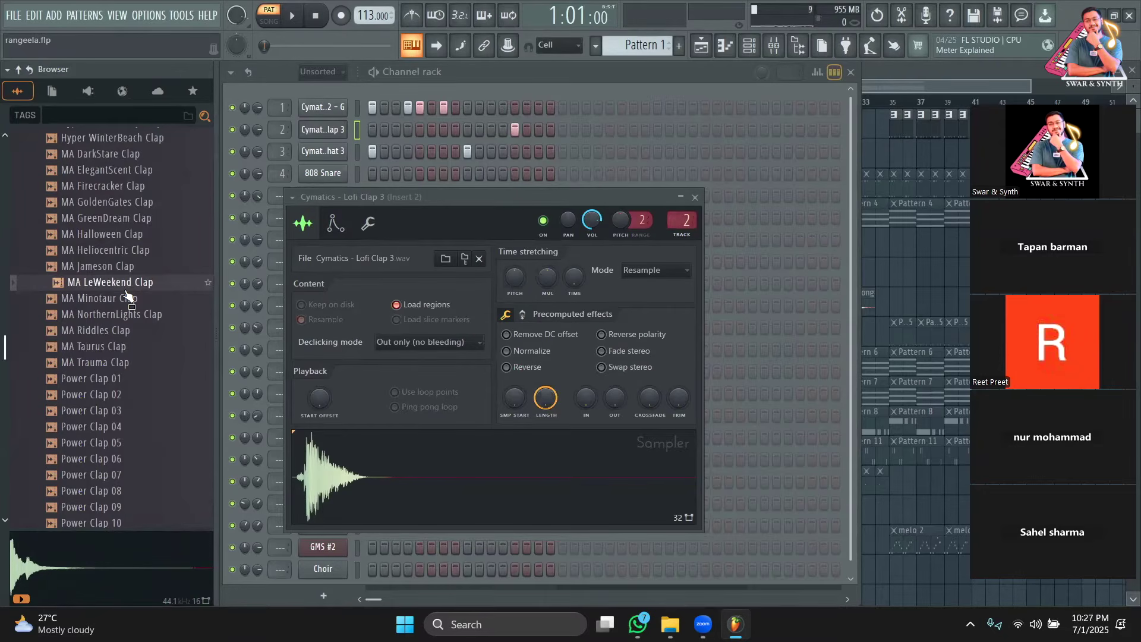
Step: Solo Track 3 in the playlist and open its Pattern 2 in the piano roll to examine the TRITON notes up close
{"action": "left_click", "coordinate": [1030, 90]}
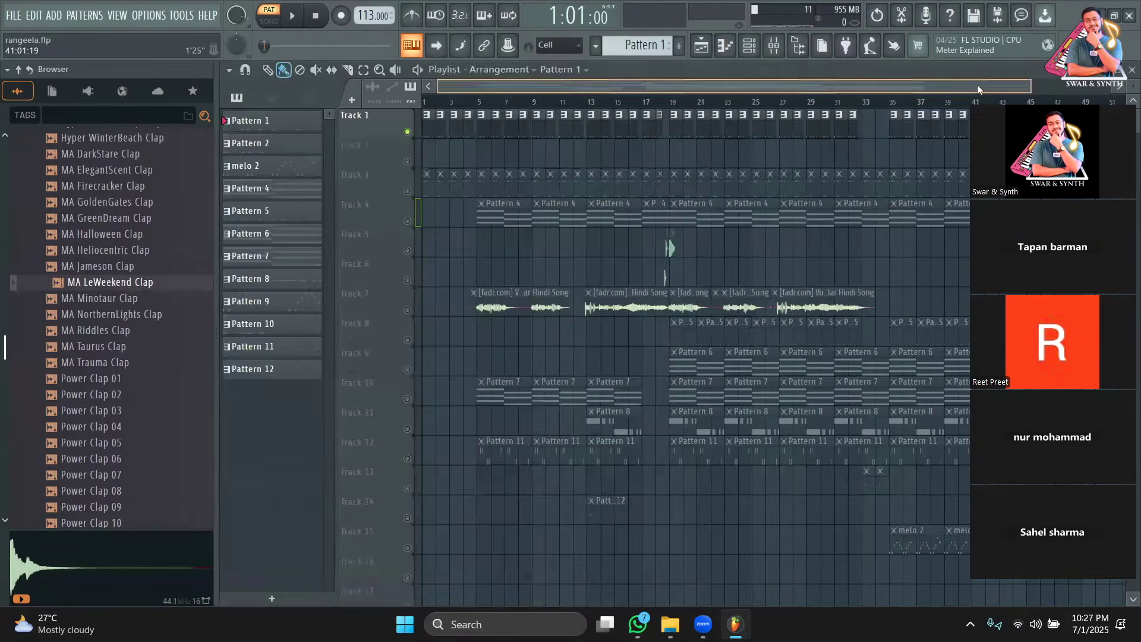
{"action": "right_click", "coordinate": [409, 192]}
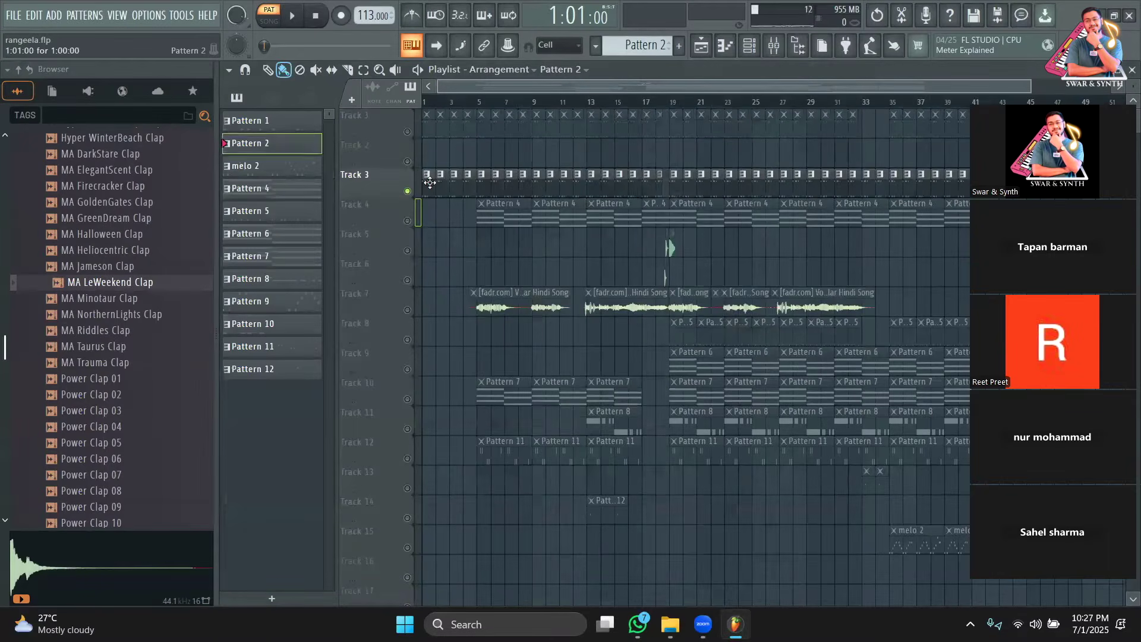
{"action": "double_click", "coordinate": [429, 183]}
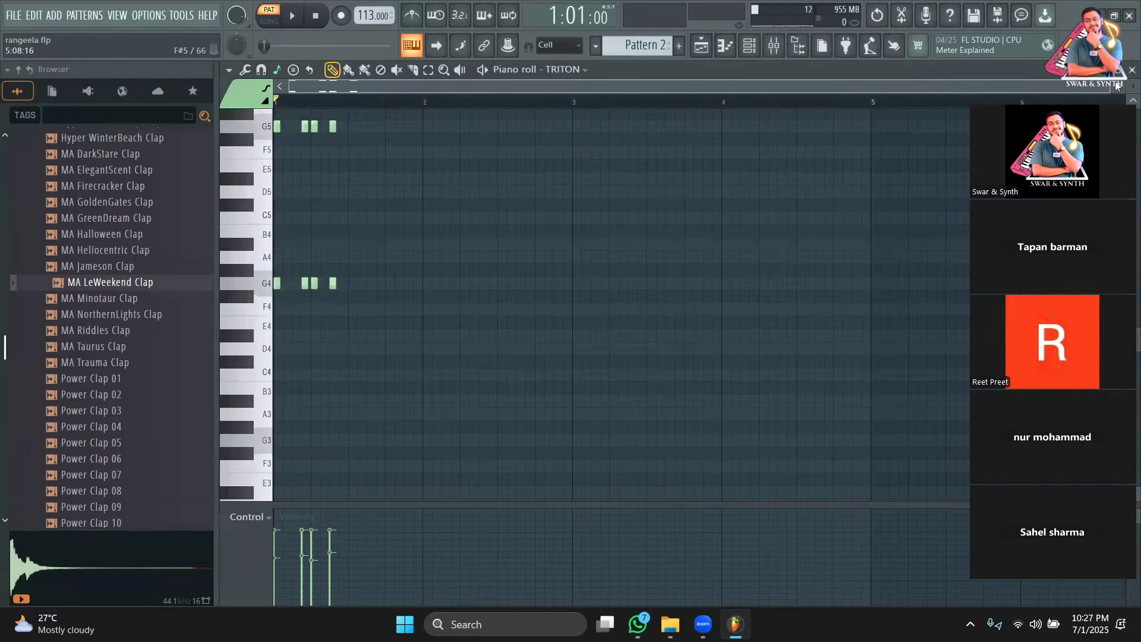
{"action": "left_click_drag", "start_coordinate": [1109, 83], "coordinate": [438, 107]}
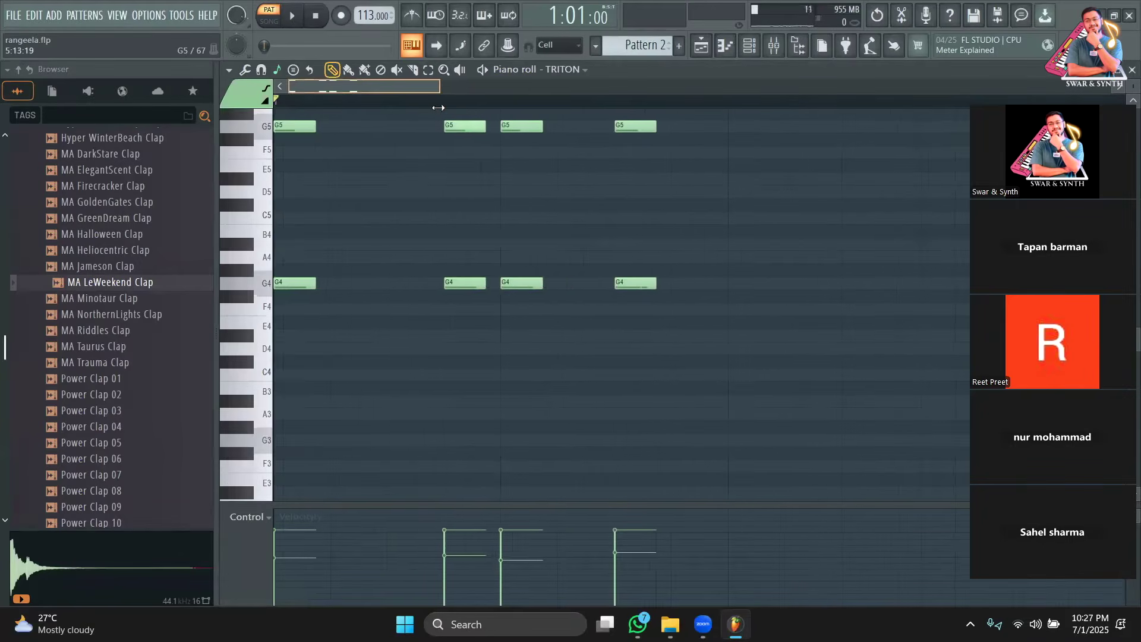
{"action": "scroll", "coordinate": [612, 464], "scroll_direction": "up", "scroll_amount": 2}
{"action": "scroll", "coordinate": [611, 464], "scroll_direction": "down", "scroll_amount": 1}
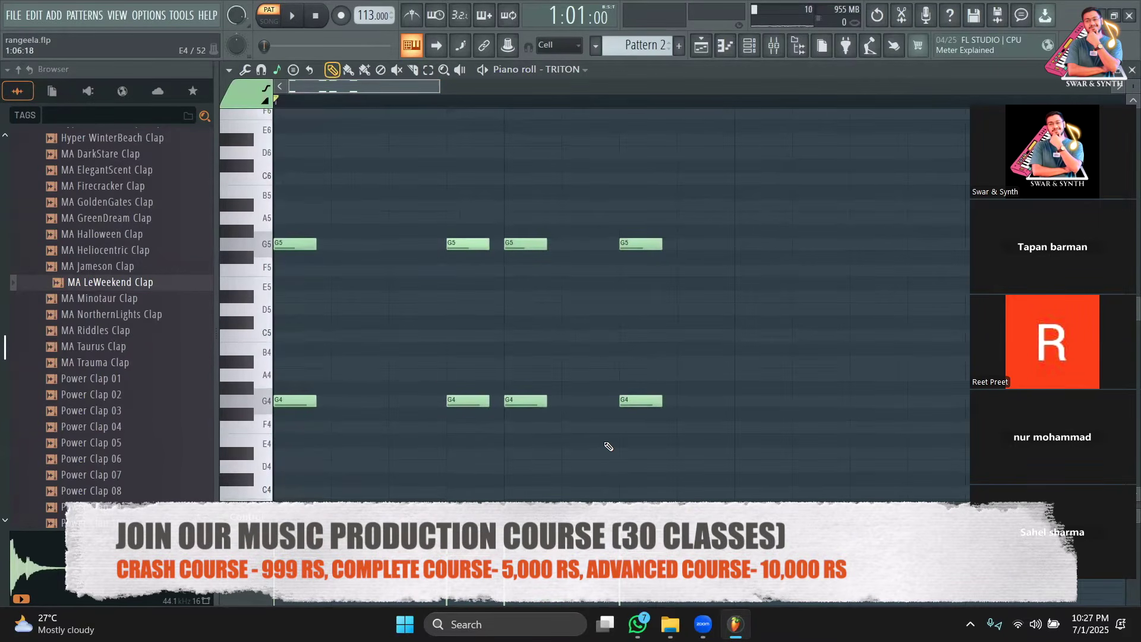
Step: Play the TRITON part of Pattern 2 twice to hear its rhythm, stopping playback after each listen
{"action": "key", "text": "space"}
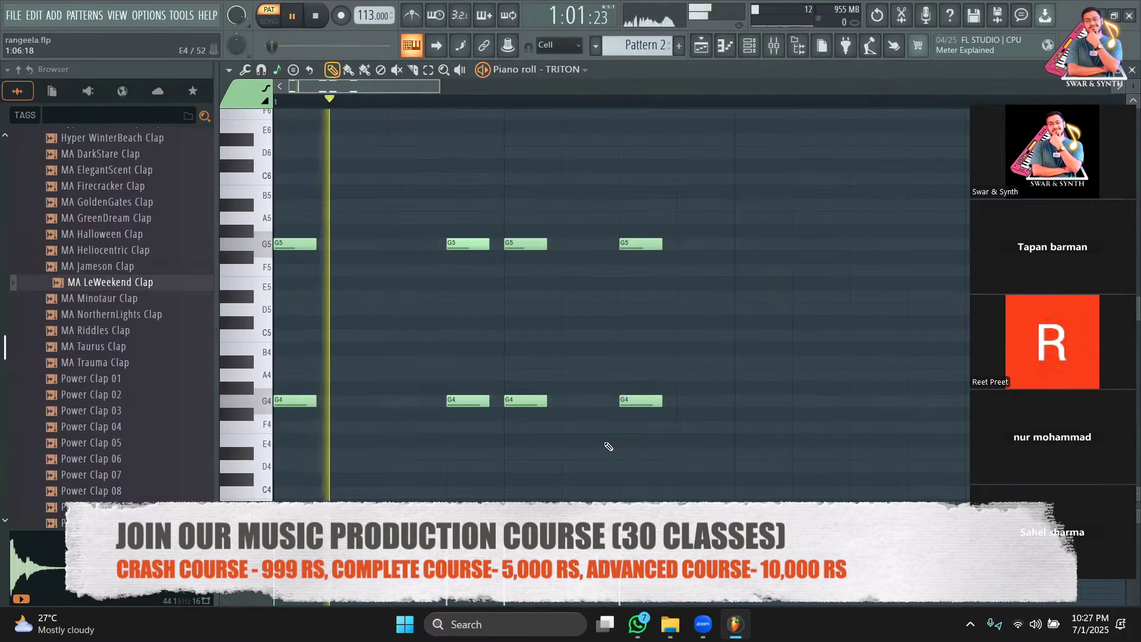
{"action": "key", "text": "space"}
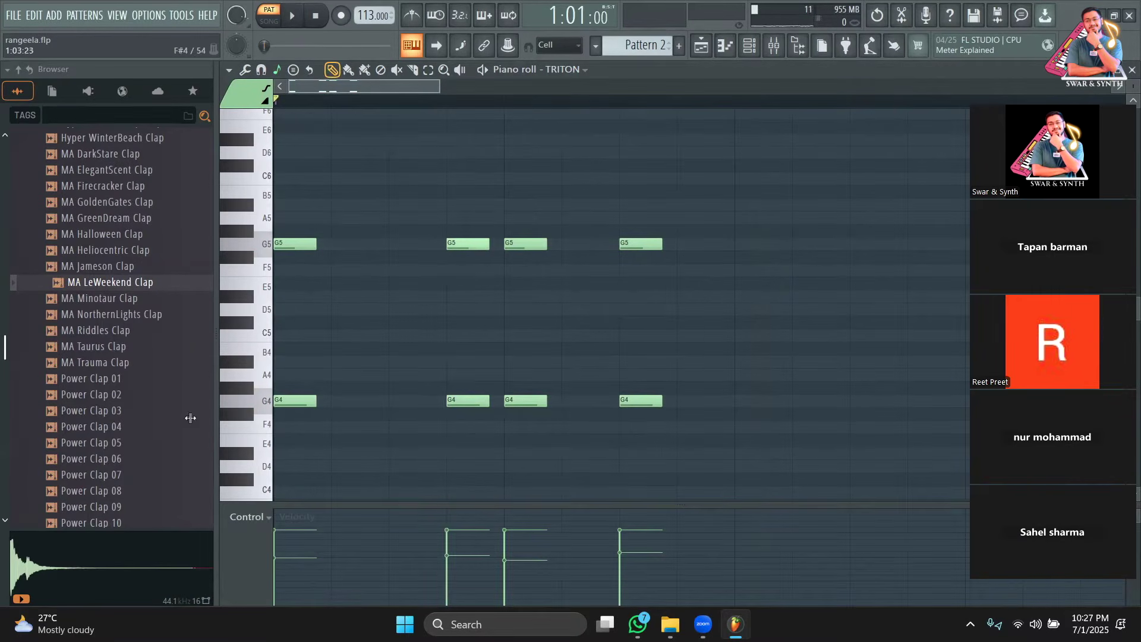
{"action": "key", "text": "space"}
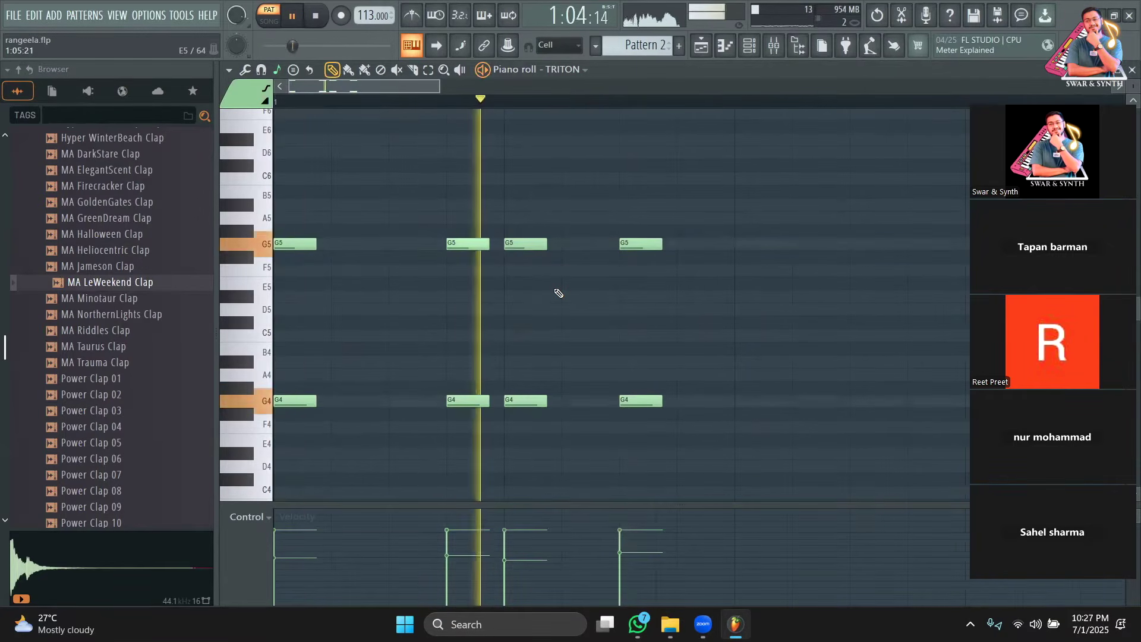
{"action": "key", "text": "space"}
{"action": "scroll", "coordinate": [556, 289], "scroll_direction": "up", "scroll_amount": 1}
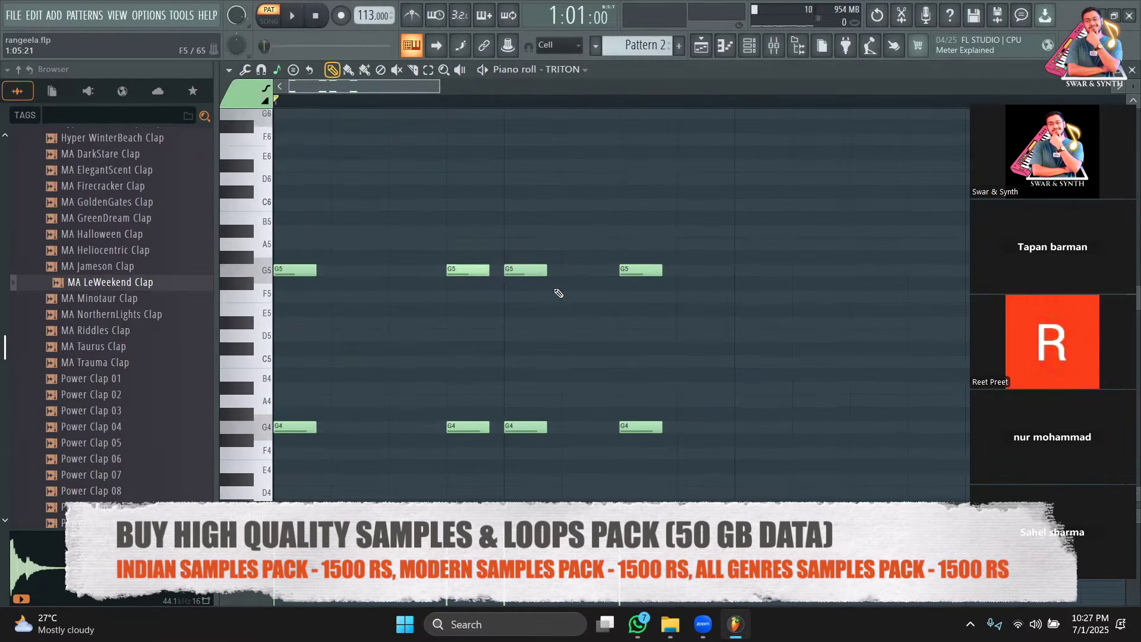
Step: Show the channel rack for Pattern 2 and look over its channels around TRITON
{"action": "scroll", "coordinate": [557, 288], "scroll_direction": "down", "scroll_amount": 3}
{"action": "left_click", "coordinate": [752, 50]}
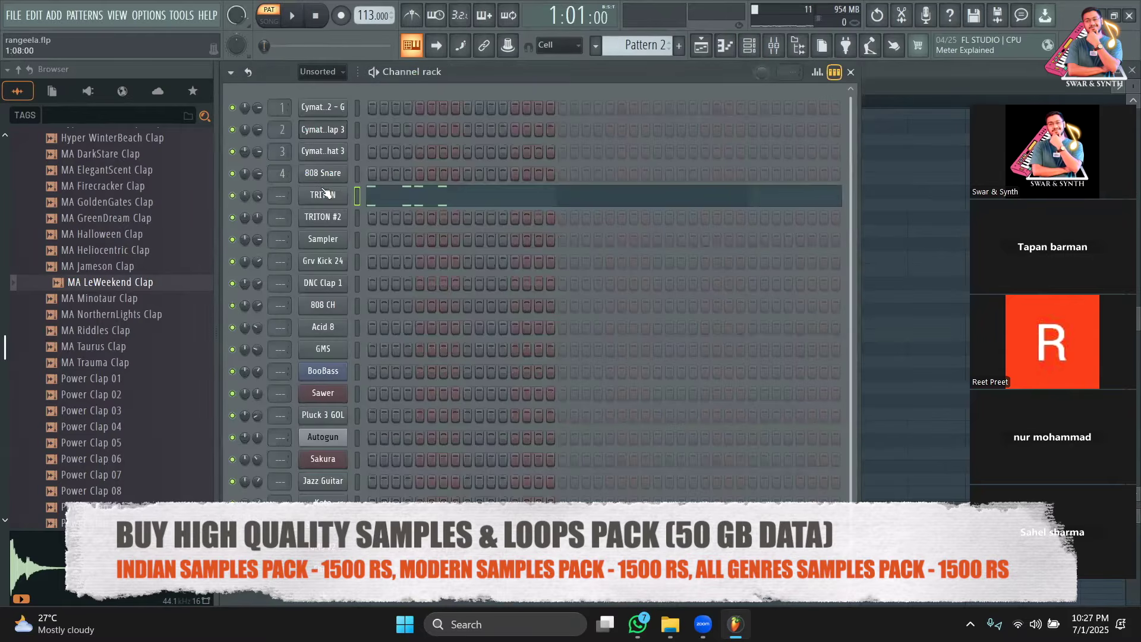
{"action": "scroll", "coordinate": [289, 490], "scroll_direction": "down", "scroll_amount": 1}
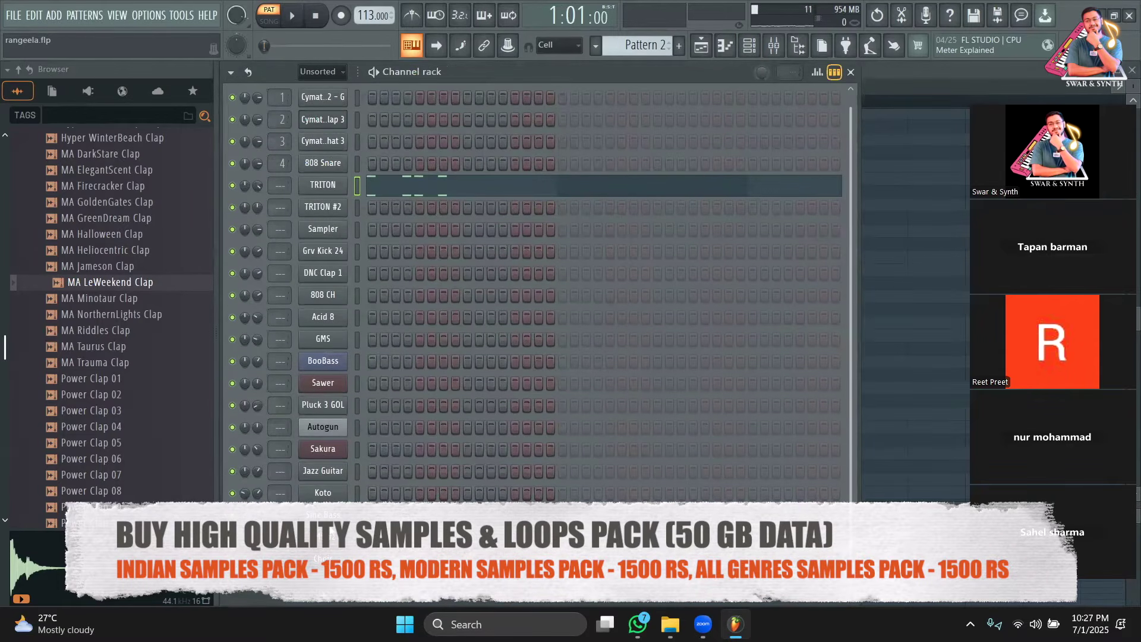
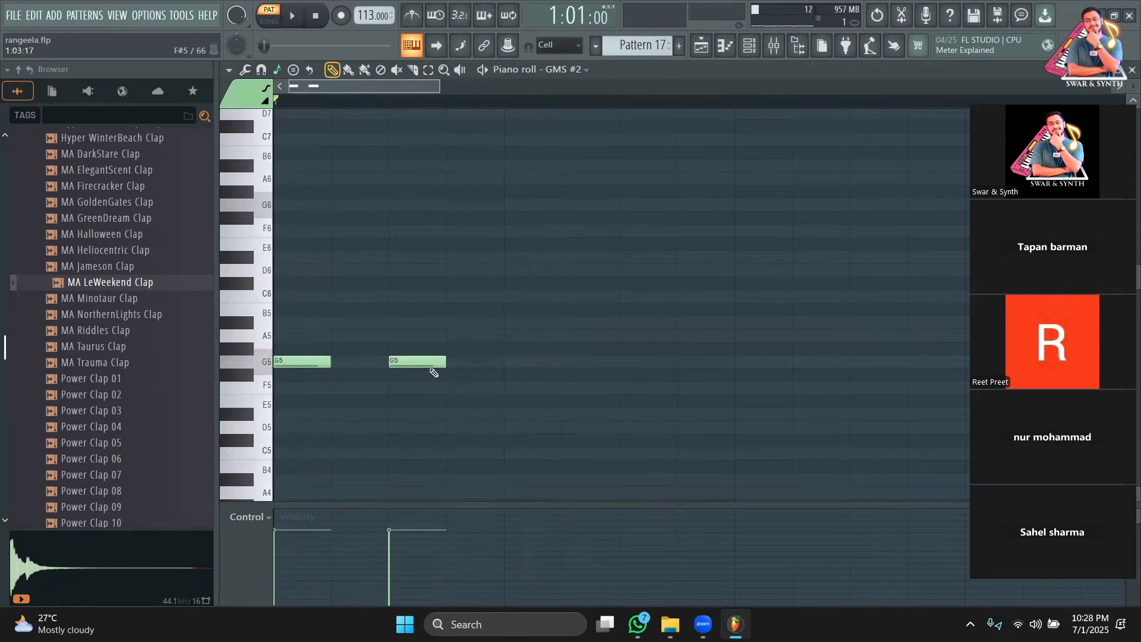
Step: Add G5 notes at steps 5 and 7 of Pattern 17's GMS #2 piano roll and stop playback
{"action": "left_click", "coordinate": [529, 363]}
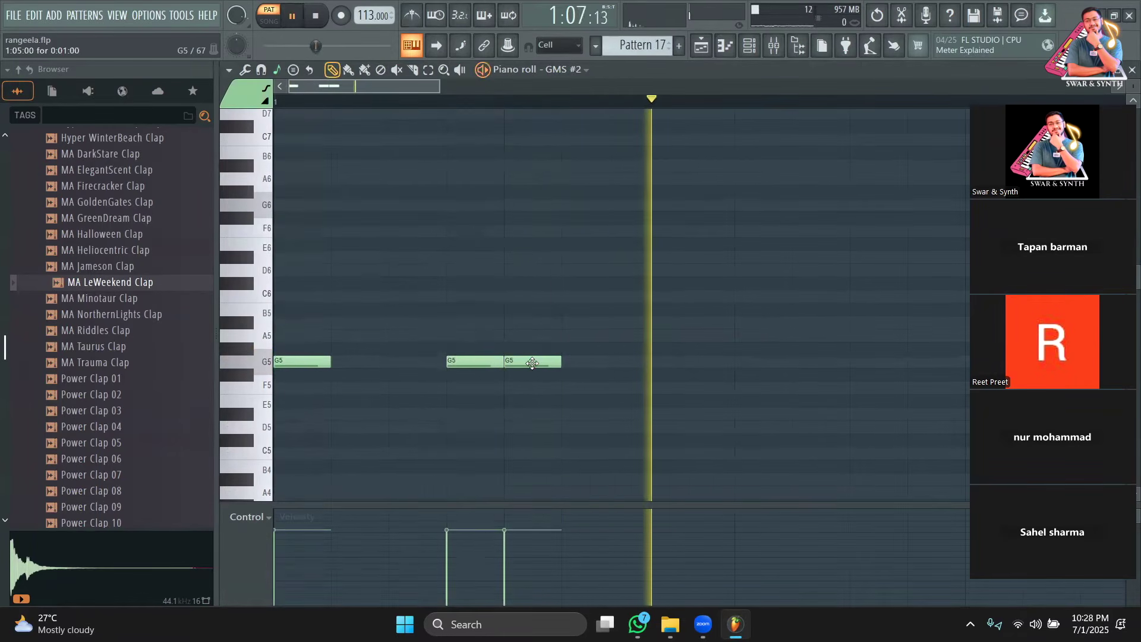
{"action": "left_click", "coordinate": [648, 361]}
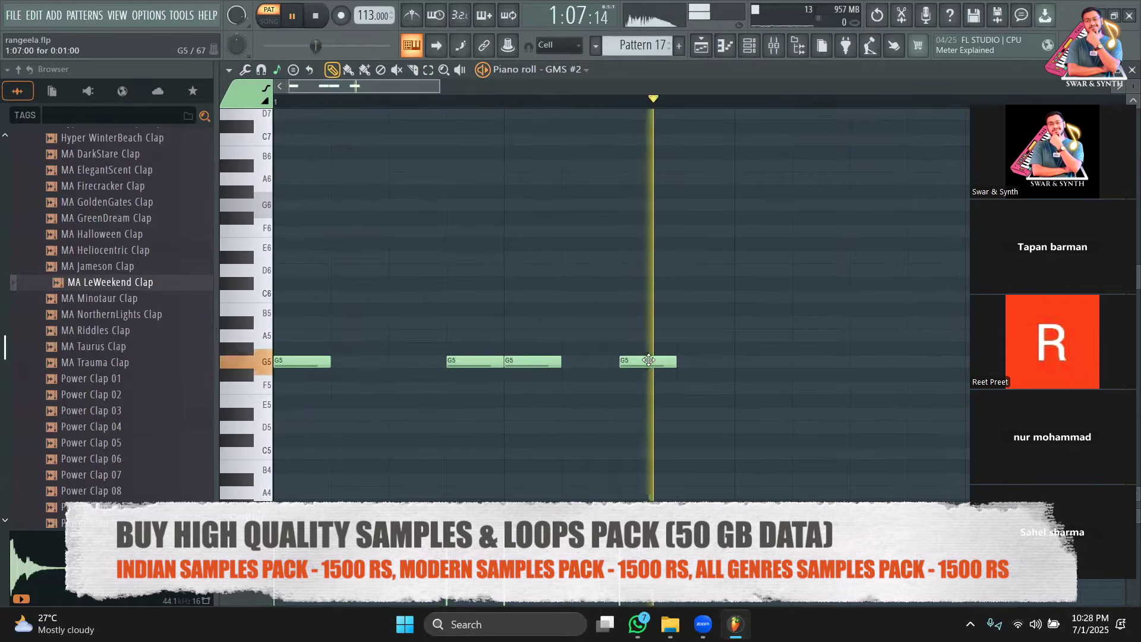
{"action": "key", "text": "space"}
Step: Delete the G5 notes from Pattern 17's GMS #2 piano roll
{"action": "right_click", "coordinate": [649, 360]}
{"action": "right_click", "coordinate": [493, 361]}
{"action": "right_click", "coordinate": [531, 361]}
{"action": "right_click", "coordinate": [301, 361]}
Step: Return to Pattern 2 and open the TRITON channel's notes in the piano roll
{"action": "left_click", "coordinate": [750, 45]}
{"action": "left_click_drag", "start_coordinate": [666, 45], "coordinate": [665, 70]}
{"action": "left_click", "coordinate": [573, 185]}
{"action": "scroll", "coordinate": [543, 283], "scroll_direction": "down", "scroll_amount": 3}
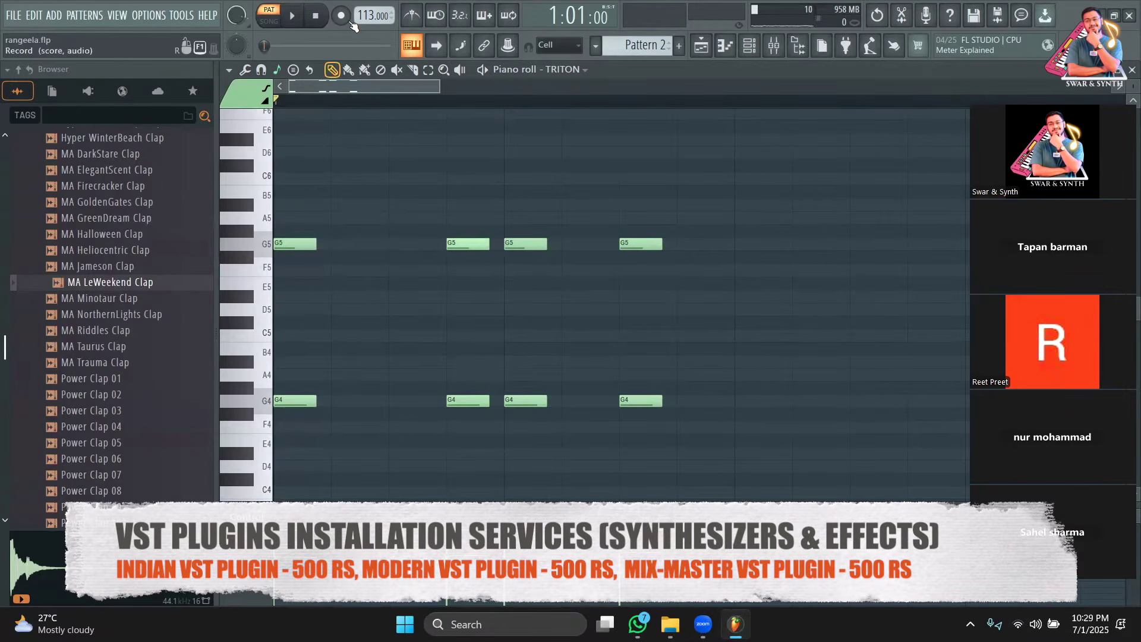
Step: Listen to Pattern 2's TRITON notes two more times, stopping after each pass
{"action": "key", "text": "space"}
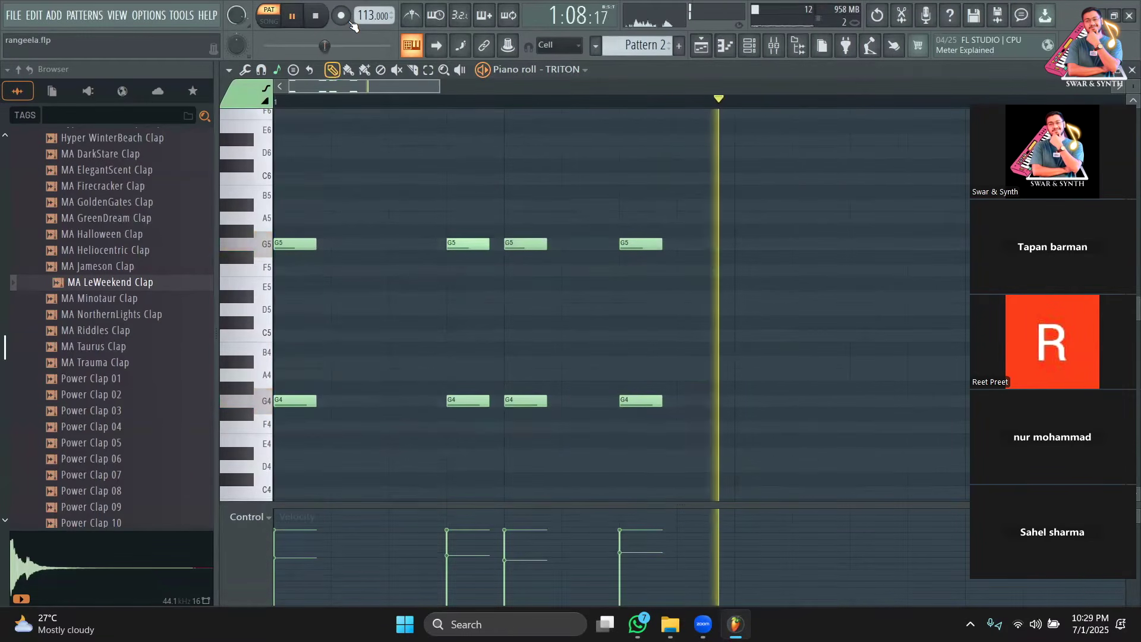
{"action": "key", "text": "space"}
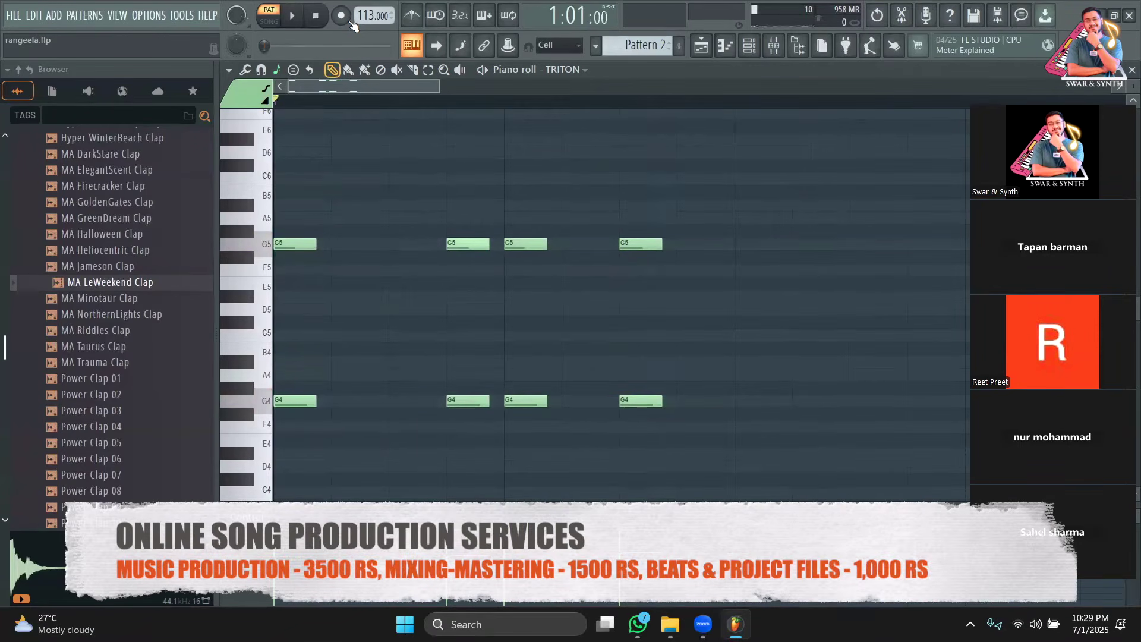
{"action": "key", "text": "space"}
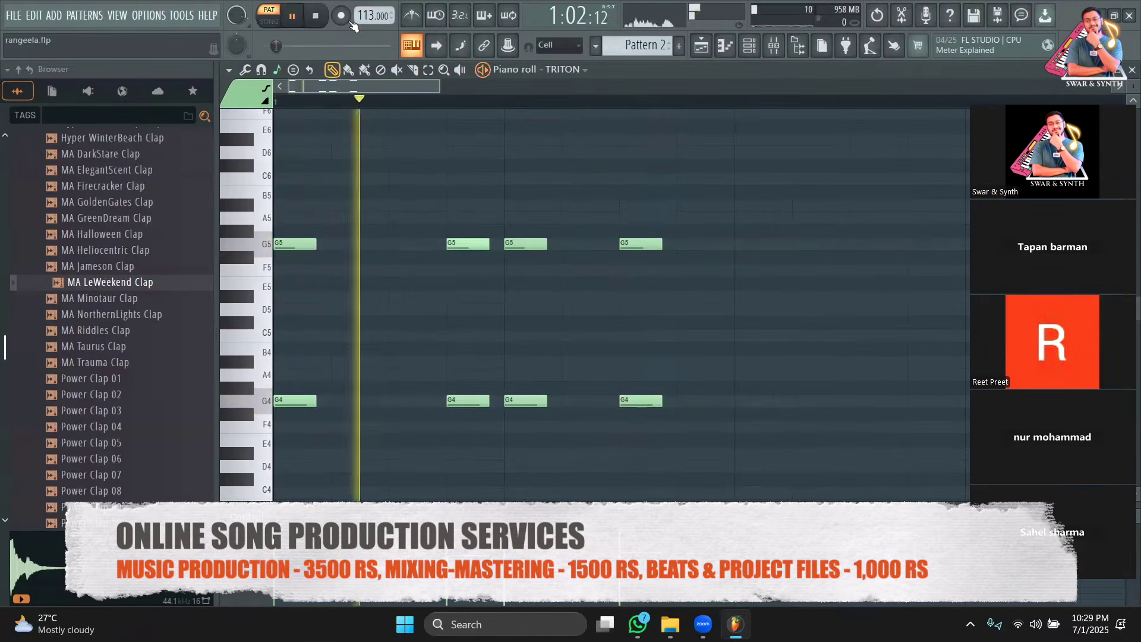
{"action": "key", "text": "space"}
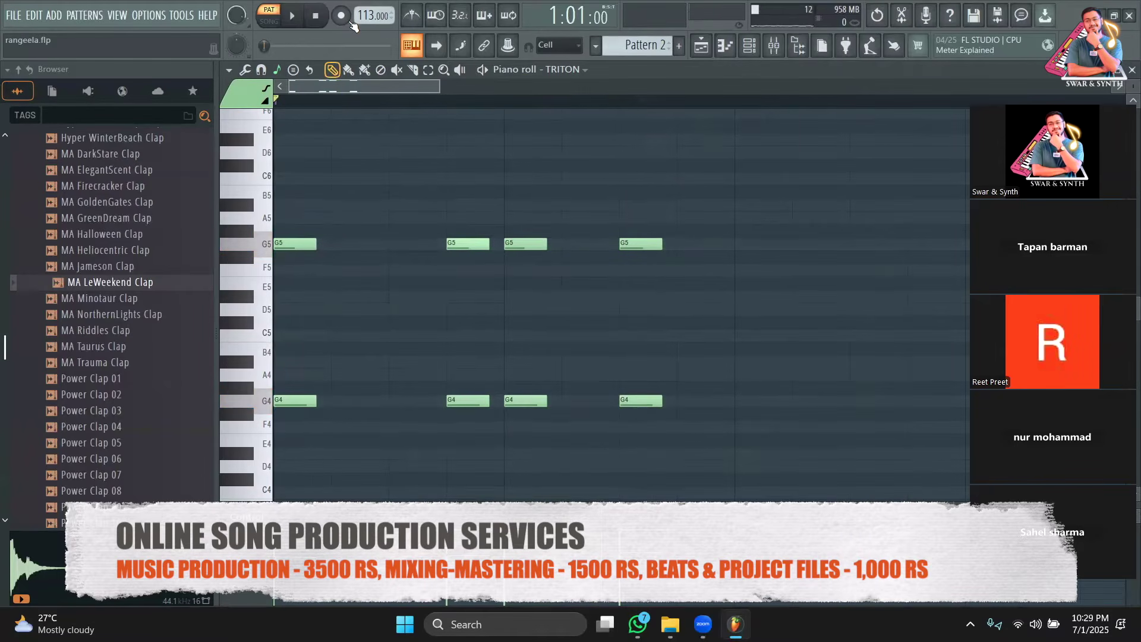
Step: Open the GMS #2 channel's synthesizer from the channel rack and look at it
{"action": "scroll", "coordinate": [119, 315], "scroll_direction": "up", "scroll_amount": 20}
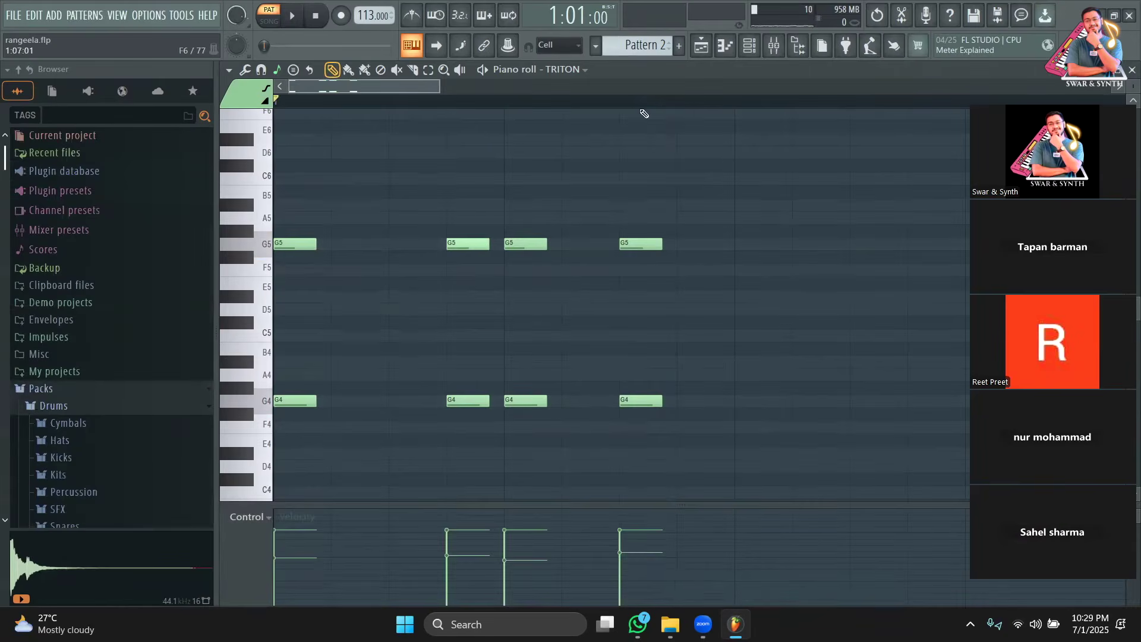
{"action": "left_click", "coordinate": [751, 46]}
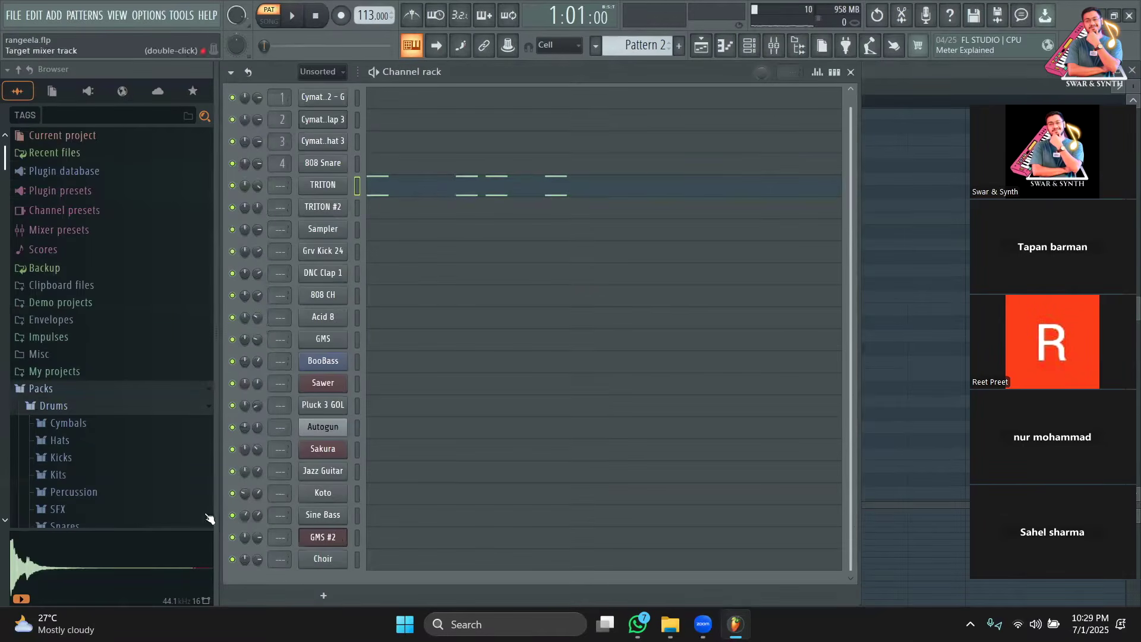
{"action": "left_click", "coordinate": [323, 538]}
{"action": "left_click", "coordinate": [595, 113]}
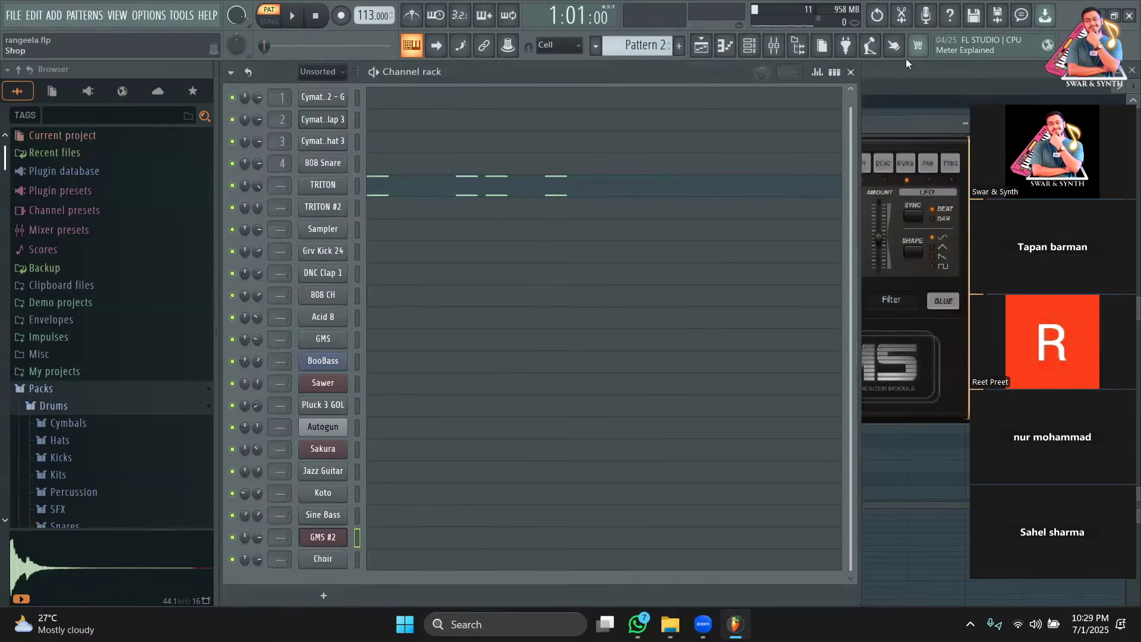
Step: Unmute Track 1 alongside Track 3 in the playlist and play the opening bars in song mode
{"action": "left_click", "coordinate": [716, 50]}
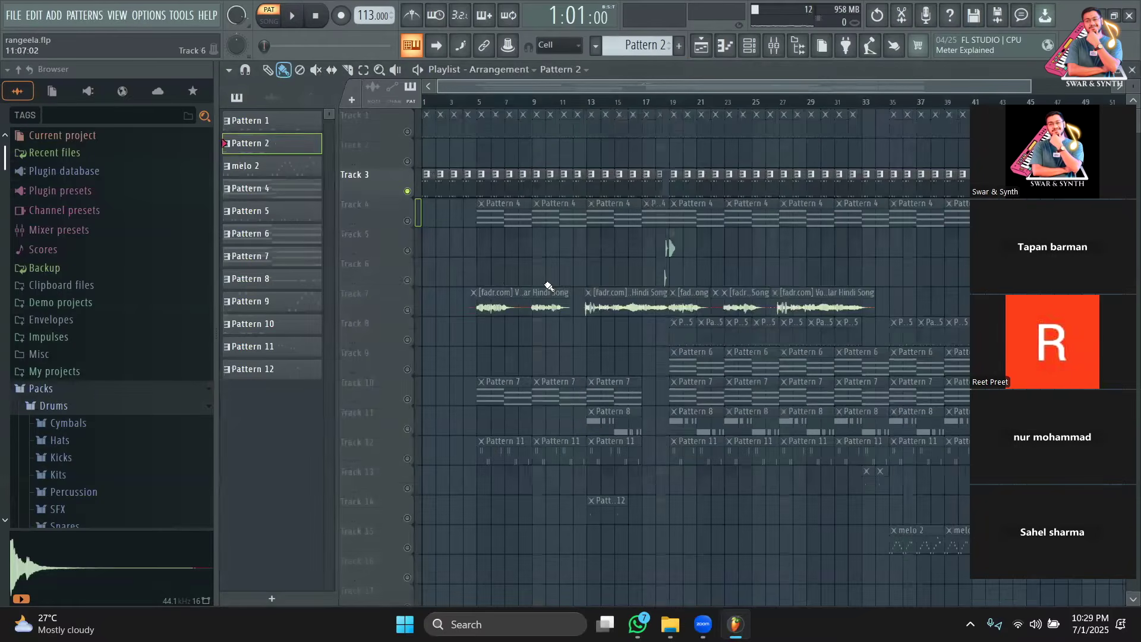
{"action": "left_click", "coordinate": [409, 131]}
{"action": "key", "text": "l"}
{"action": "left_click_drag", "start_coordinate": [1029, 81], "coordinate": [759, 83]}
{"action": "key", "text": "space"}
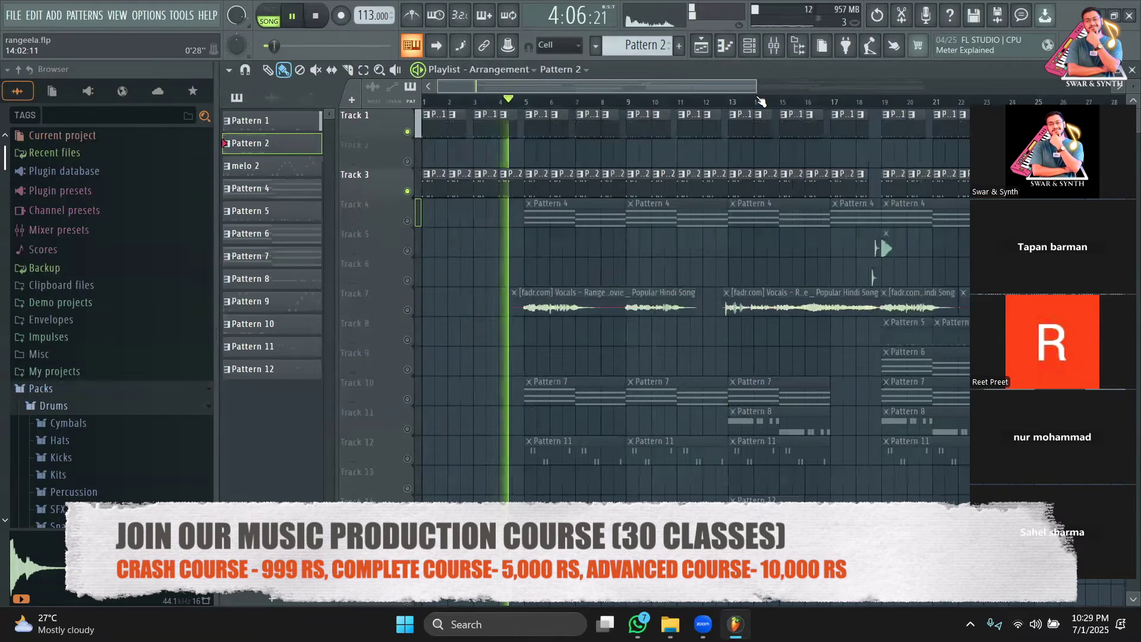
{"action": "key", "text": "space"}
Step: Unmute Track 4, play the arrangement from bar 5 to hear Pattern 4, and switch to the Draw tool
{"action": "left_click", "coordinate": [414, 219]}
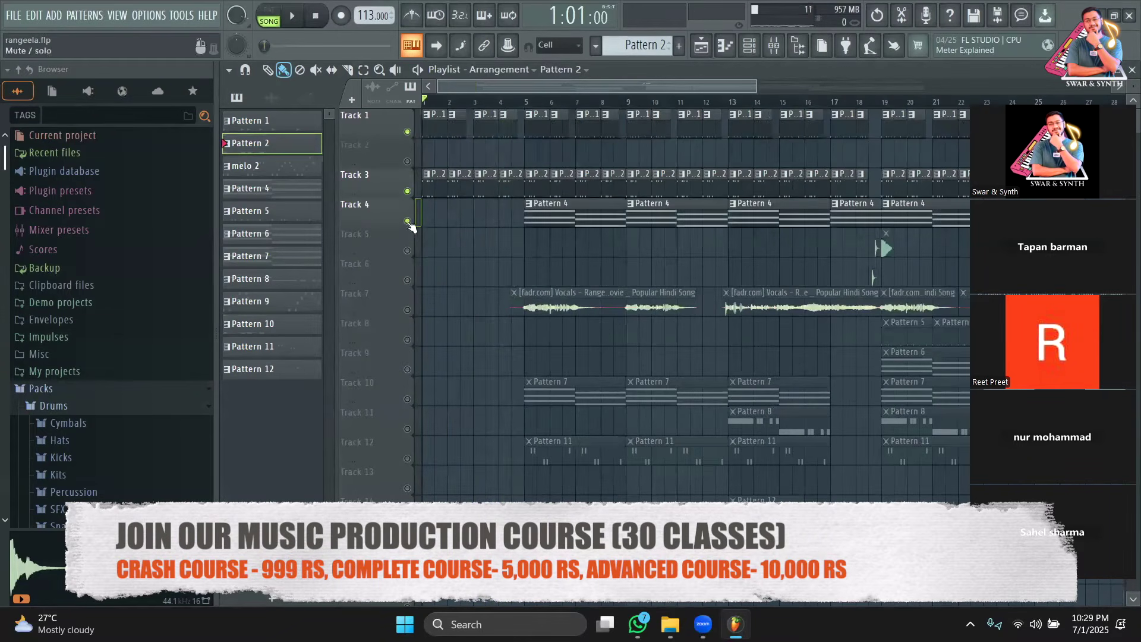
{"action": "left_click", "coordinate": [529, 109]}
{"action": "key", "text": "space"}
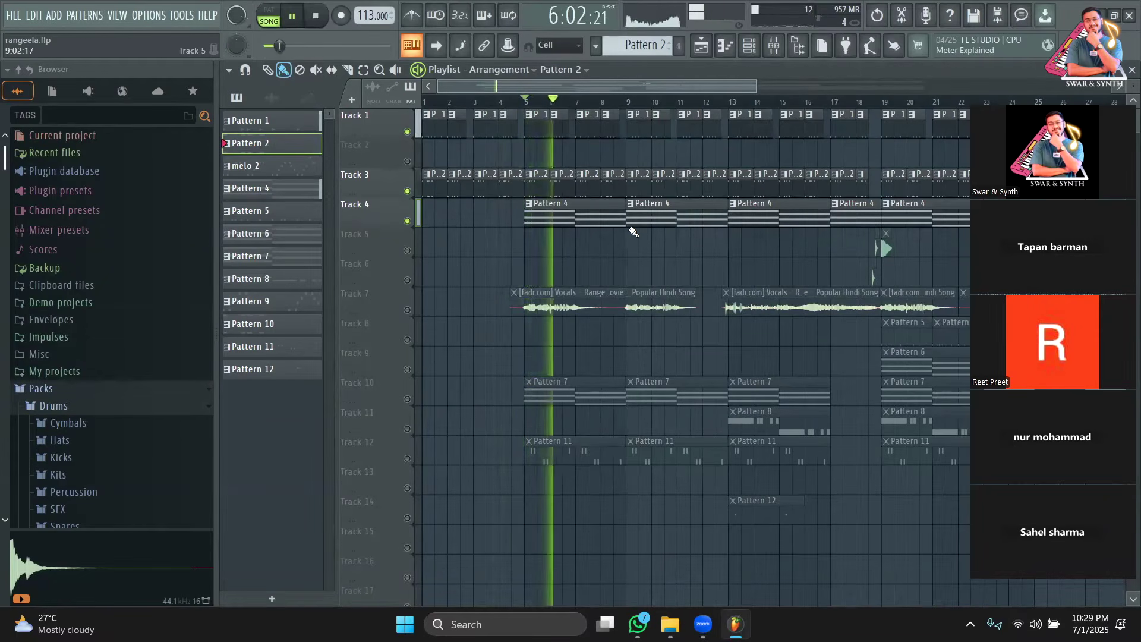
{"action": "left_click", "coordinate": [267, 70]}
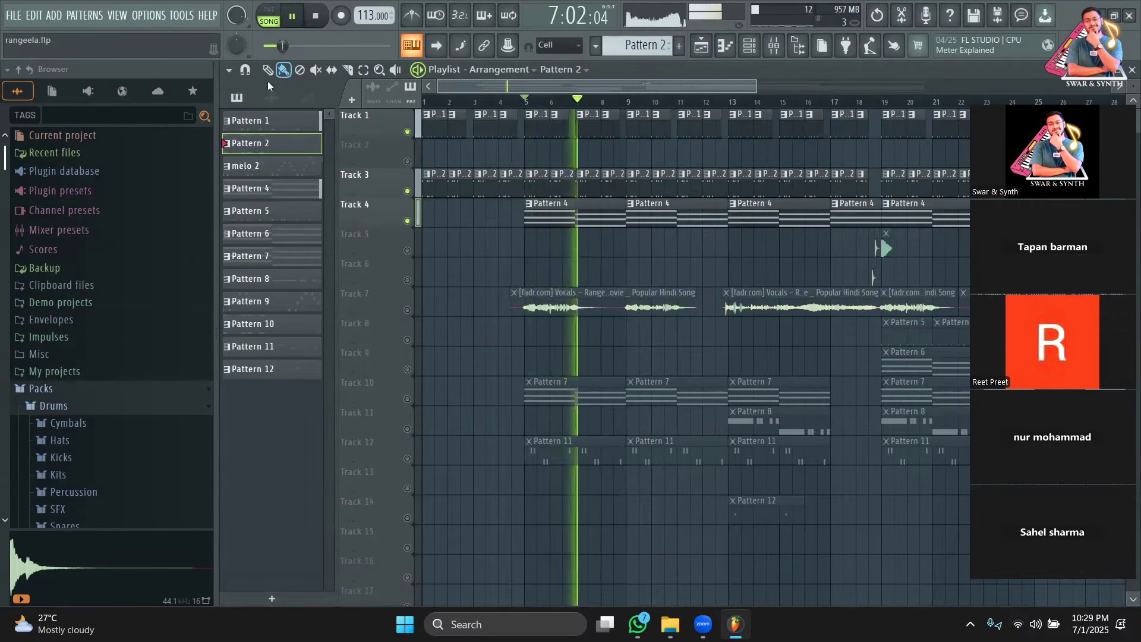
{"action": "key", "text": "space"}
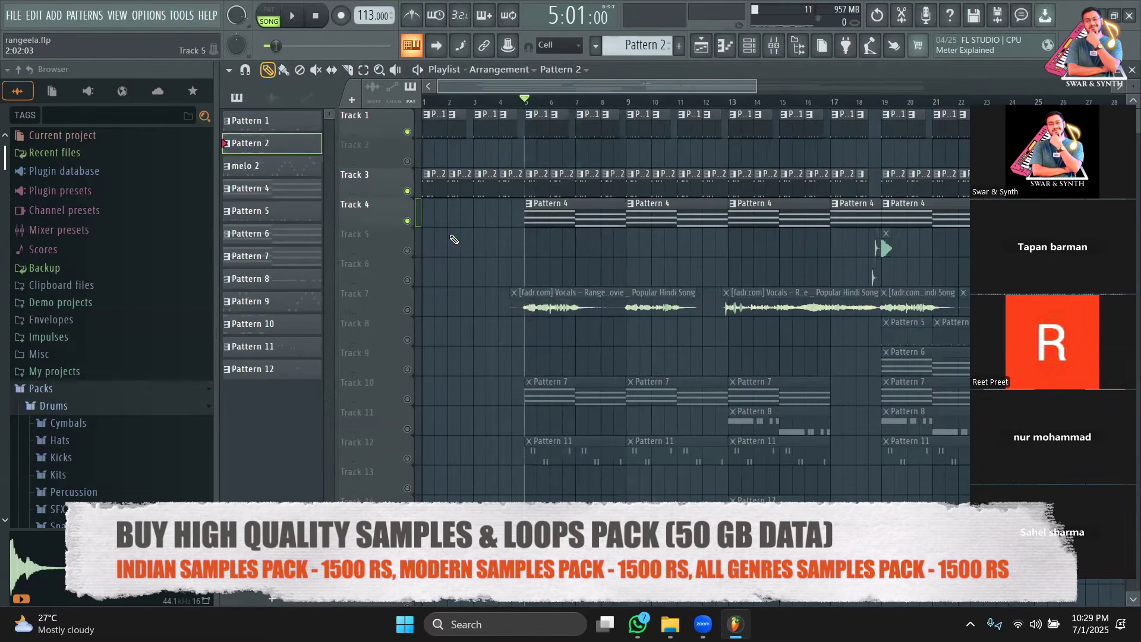
Step: Return the playhead to bar 1 and play the opening Pattern 1 and Pattern 2 clips twice
{"action": "left_click_drag", "start_coordinate": [525, 101], "coordinate": [424, 101]}
{"action": "left_click_drag", "start_coordinate": [756, 86], "coordinate": [531, 87]}
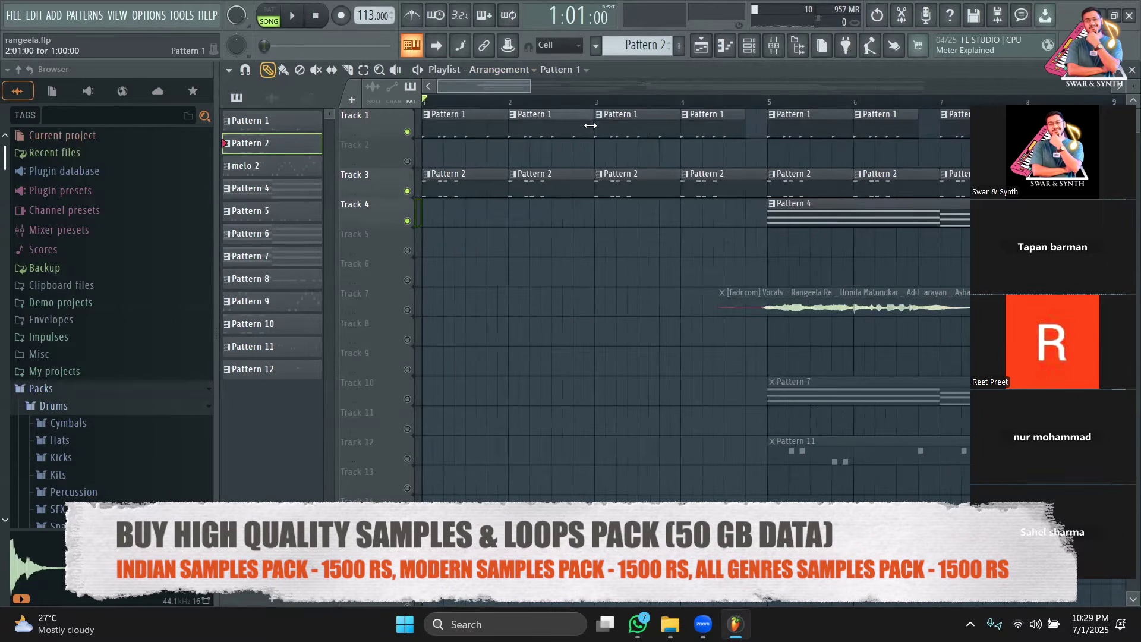
{"action": "key", "text": "space"}
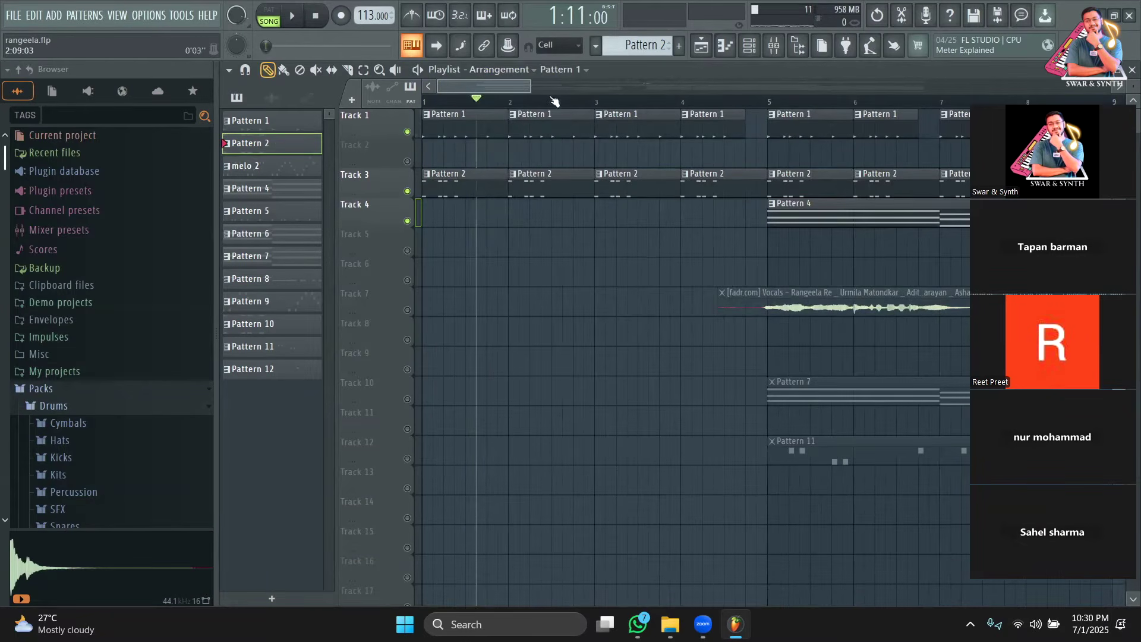
{"action": "key", "text": "space"}
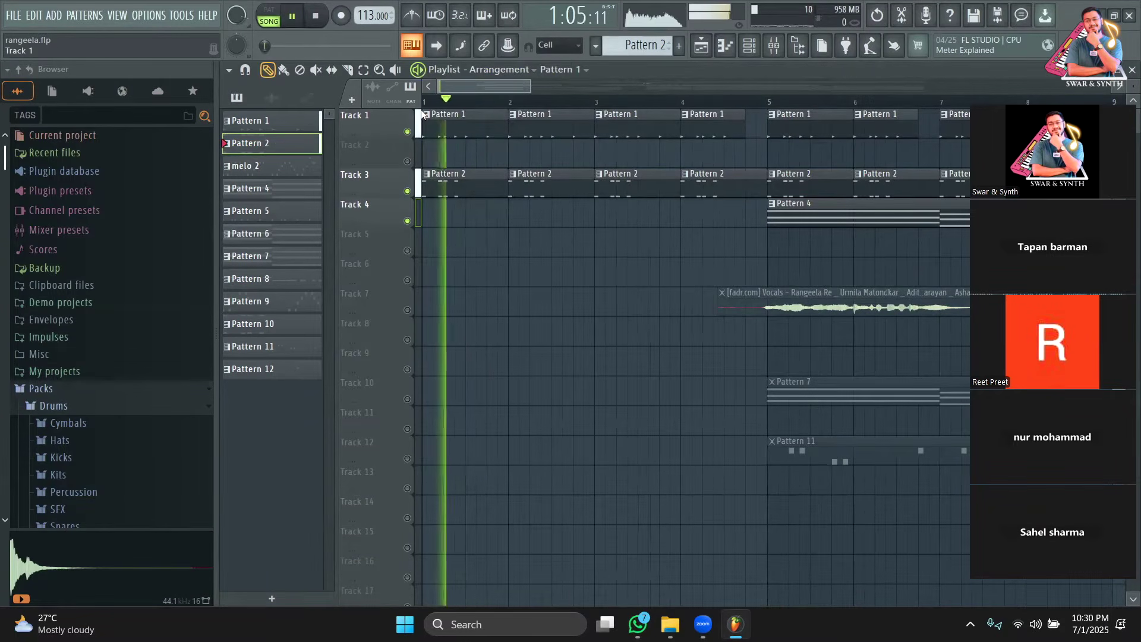
{"action": "key", "text": "space"}
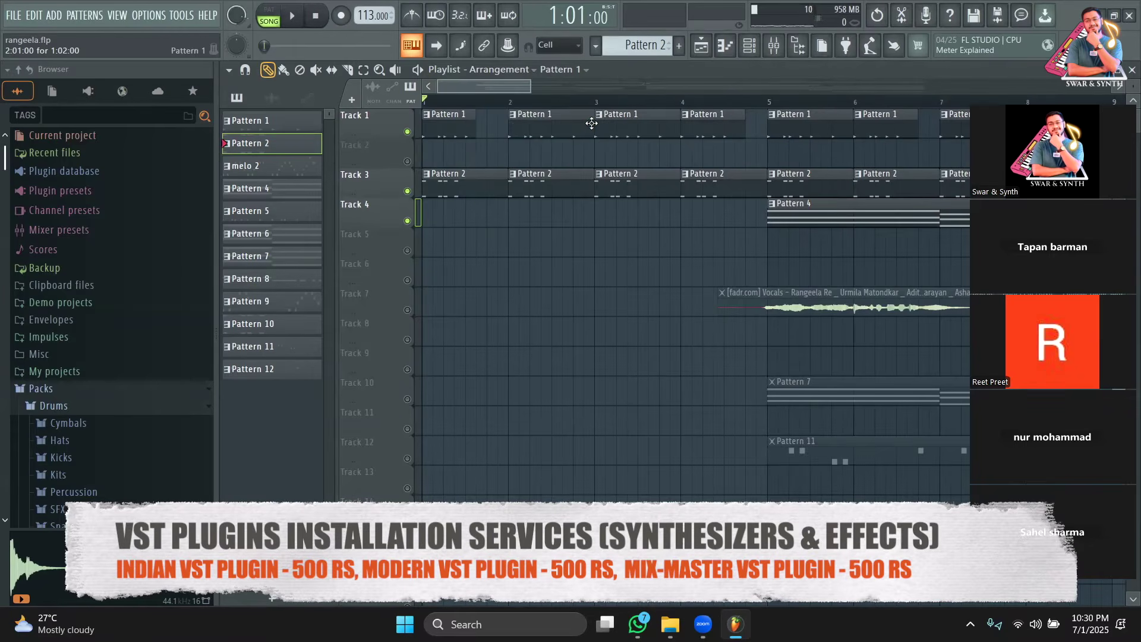
Step: Shorten the first two Pattern 1 clips on Track 1 to 8 steps each, playing the opening between trims
{"action": "left_click_drag", "start_coordinate": [588, 122], "coordinate": [540, 122]}
{"action": "key", "text": "space"}
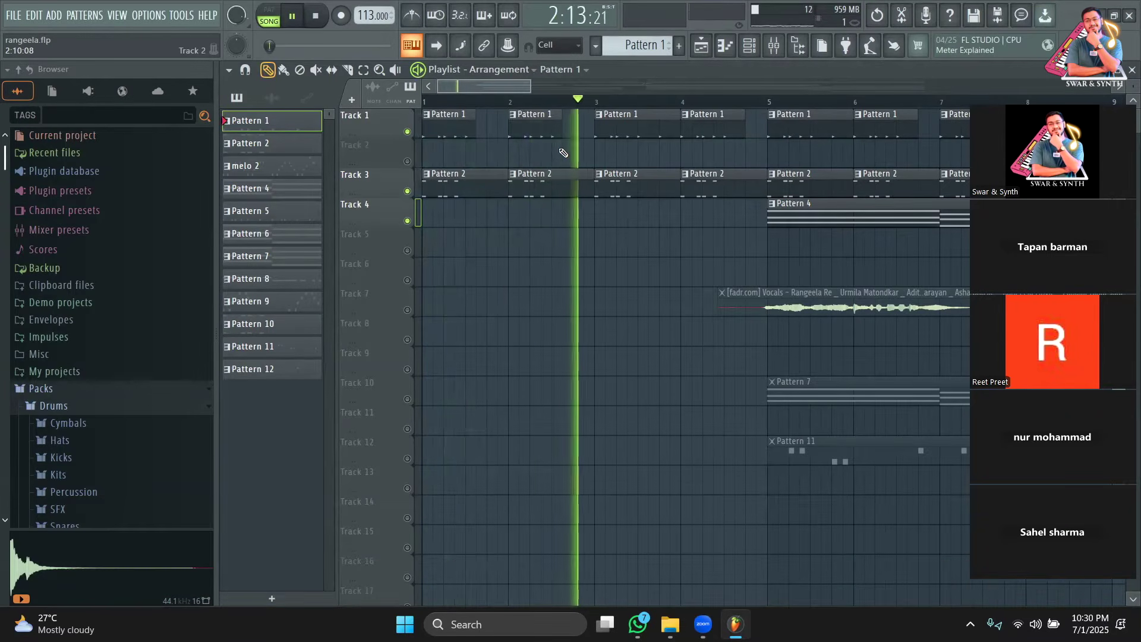
{"action": "key", "text": "space"}
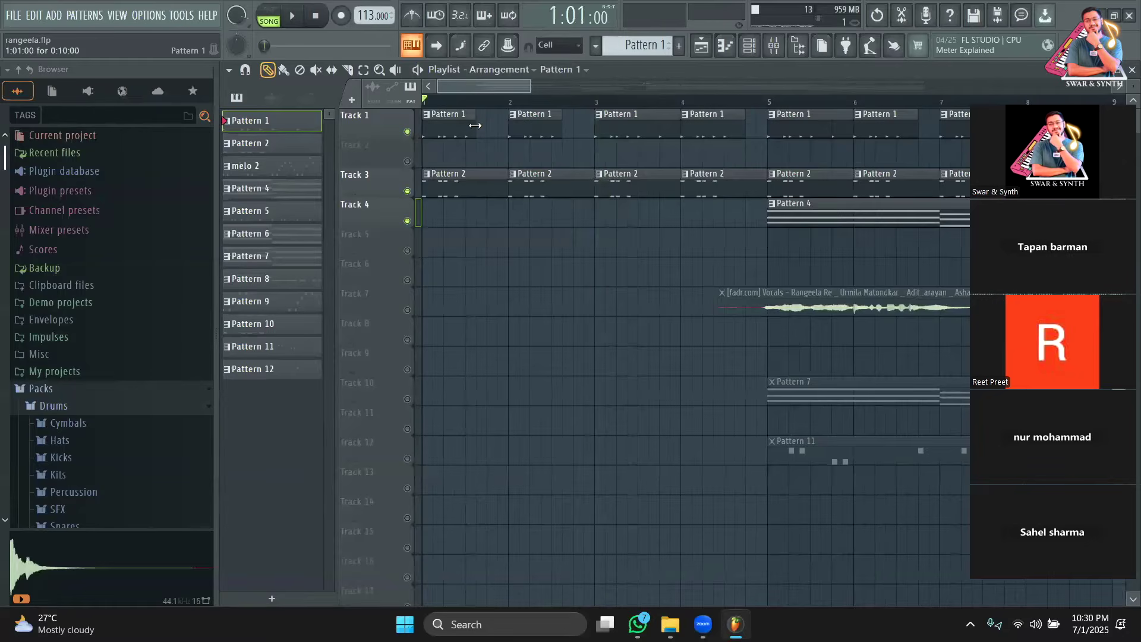
{"action": "key", "text": "space"}
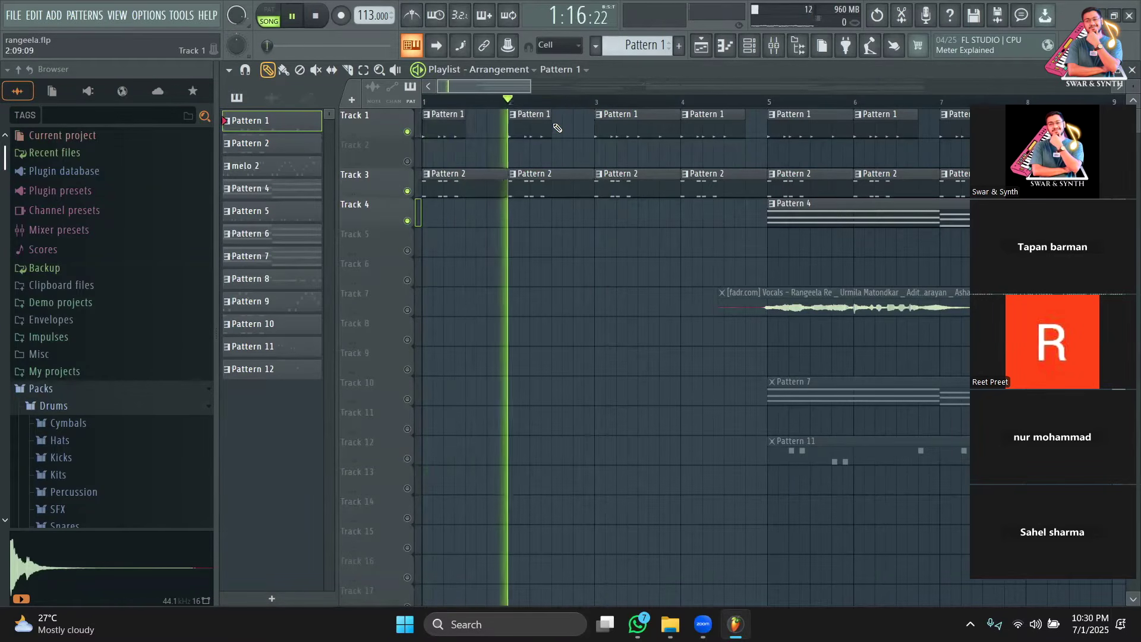
{"action": "key", "text": "space"}
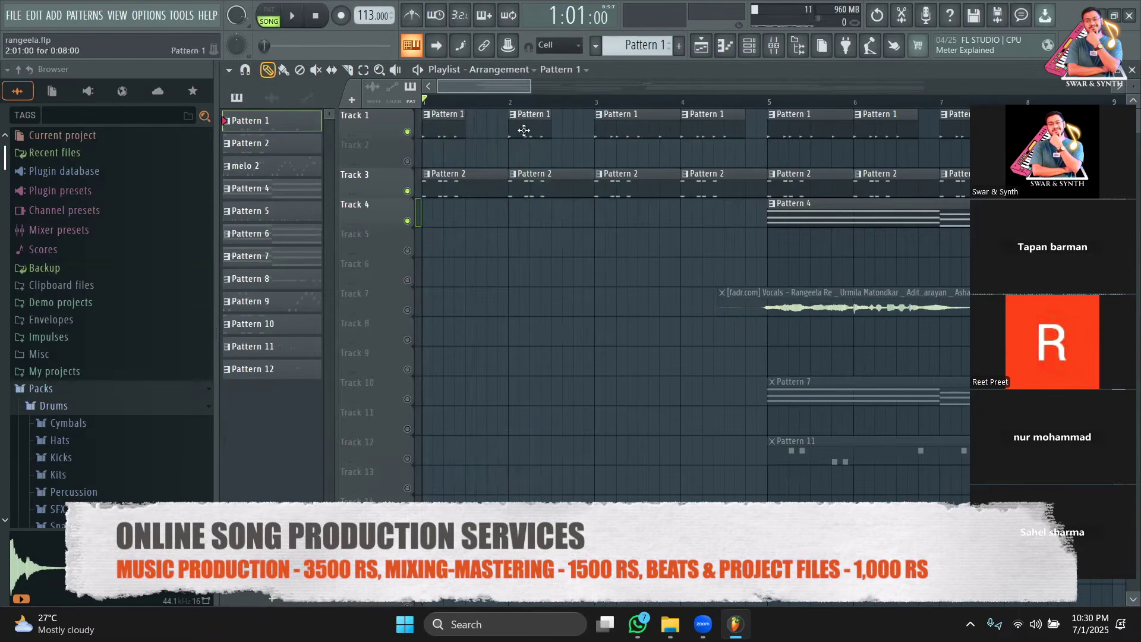
Step: Set Track 1's bar 1 clip to 14 steps and its bar 4 clip to 8 steps, and play the opening
{"action": "left_click_drag", "start_coordinate": [474, 136], "coordinate": [511, 134]}
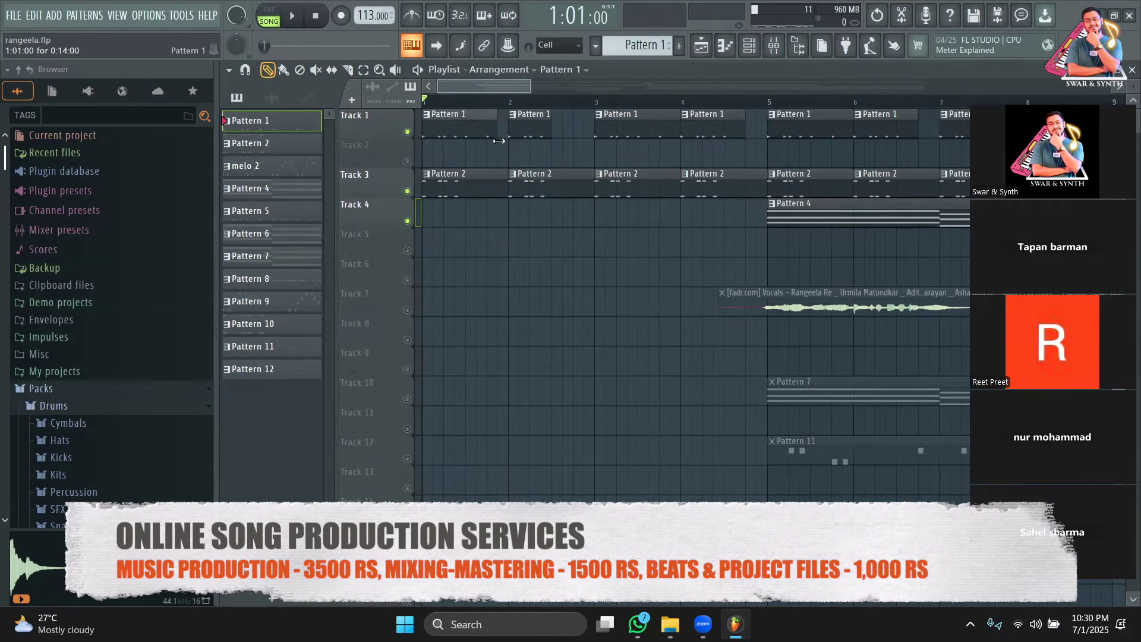
{"action": "key", "text": "space"}
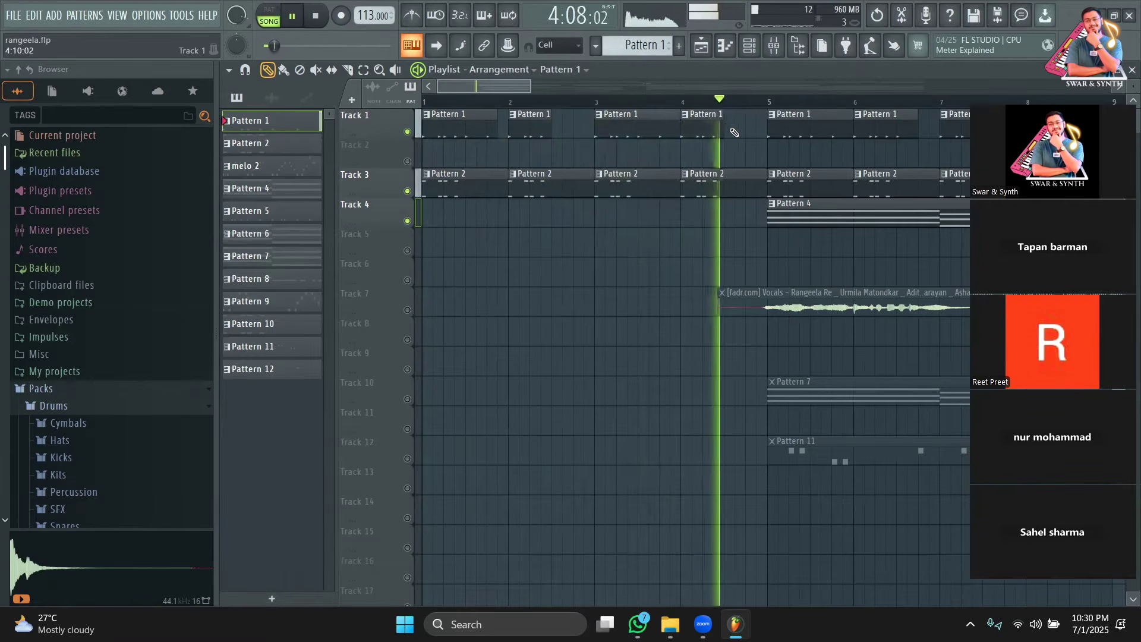
{"action": "key", "text": "space"}
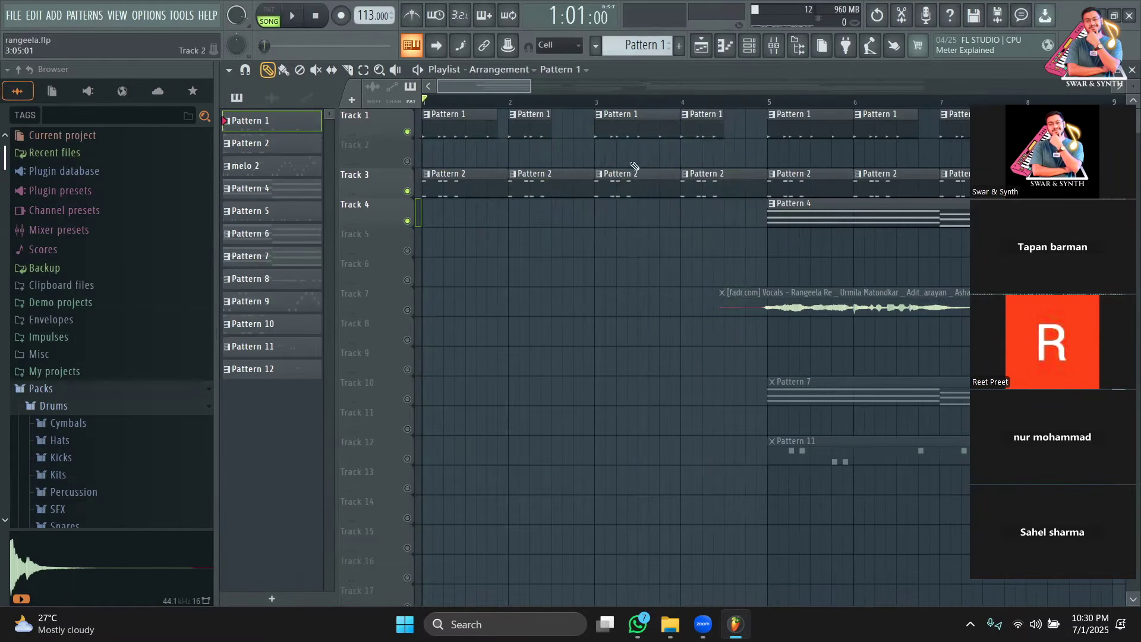
Step: Move the playhead to bar 5 and examine the TRITON #2 chords of Pattern 4 in the piano roll
{"action": "left_click", "coordinate": [775, 102]}
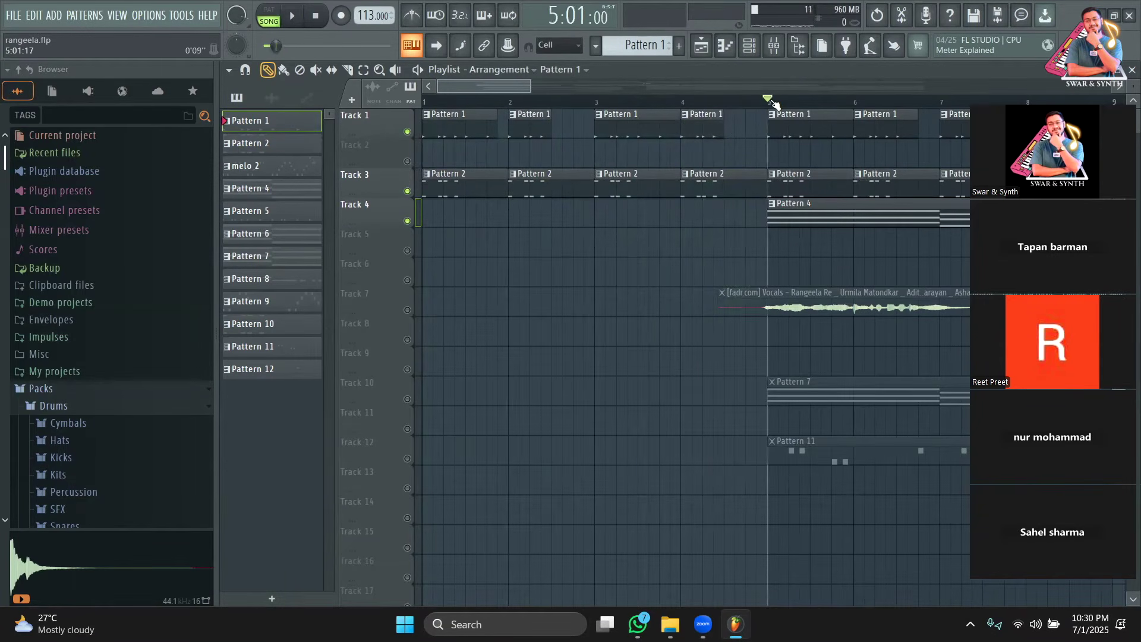
{"action": "double_click", "coordinate": [803, 221]}
{"action": "left_click_drag", "start_coordinate": [380, 89], "coordinate": [770, 89]}
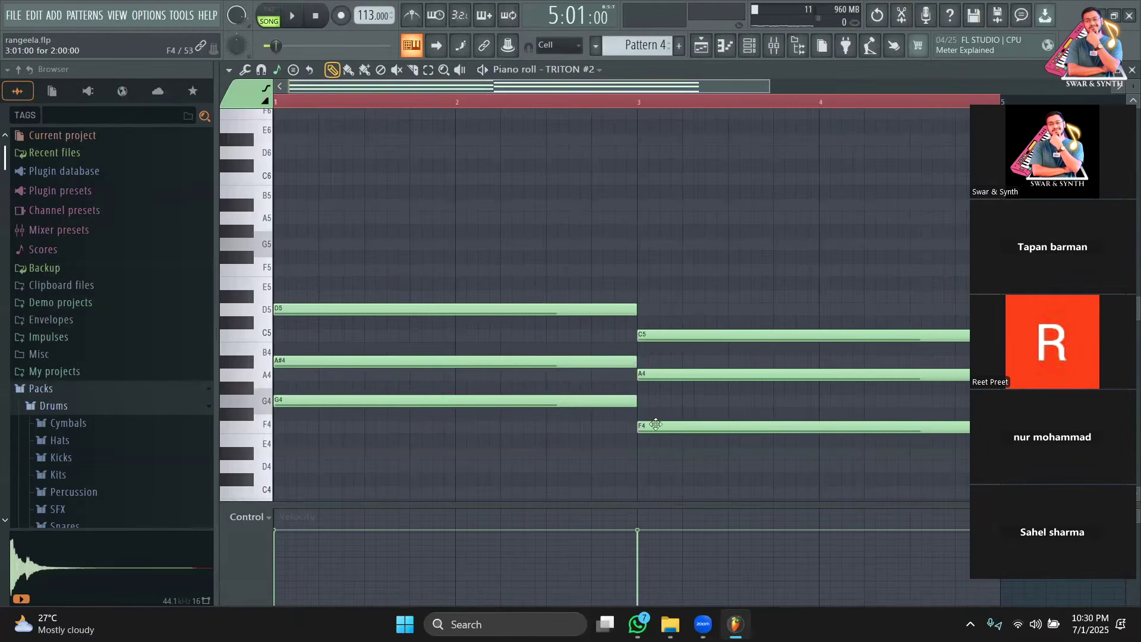
{"action": "scroll", "coordinate": [659, 410], "scroll_direction": "down", "scroll_amount": 3}
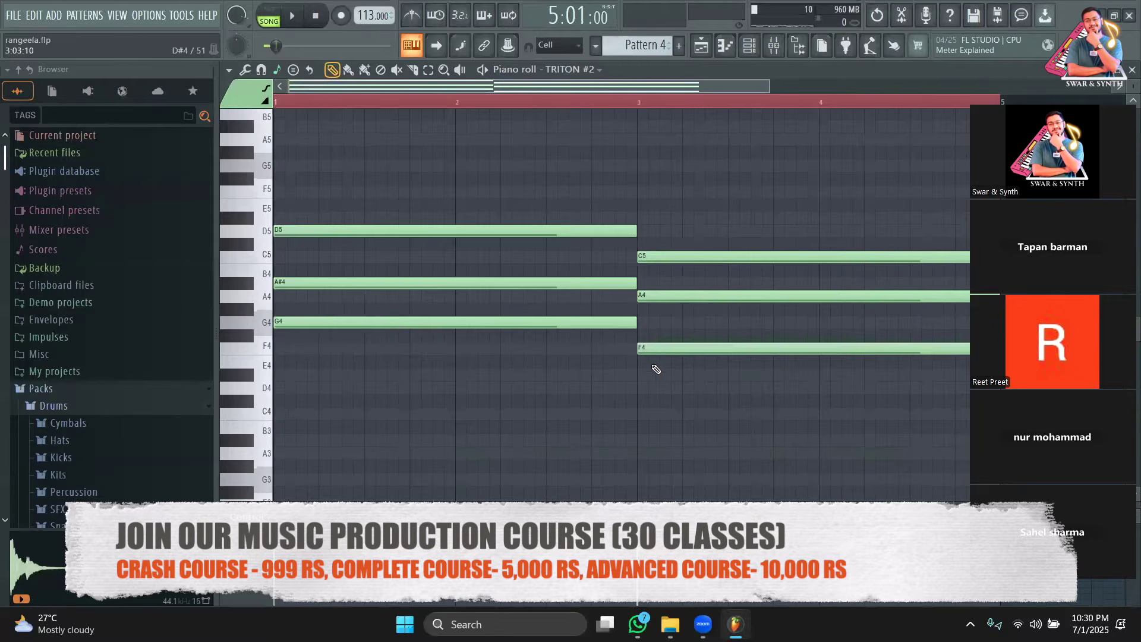
{"action": "left_click", "coordinate": [701, 51]}
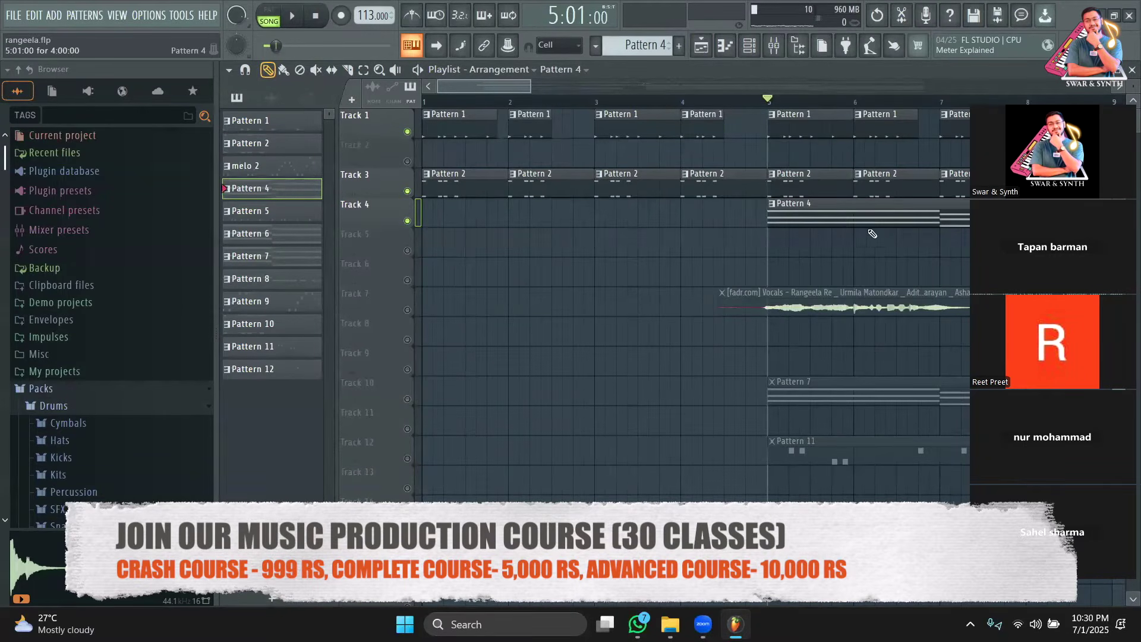
{"action": "double_click", "coordinate": [850, 220]}
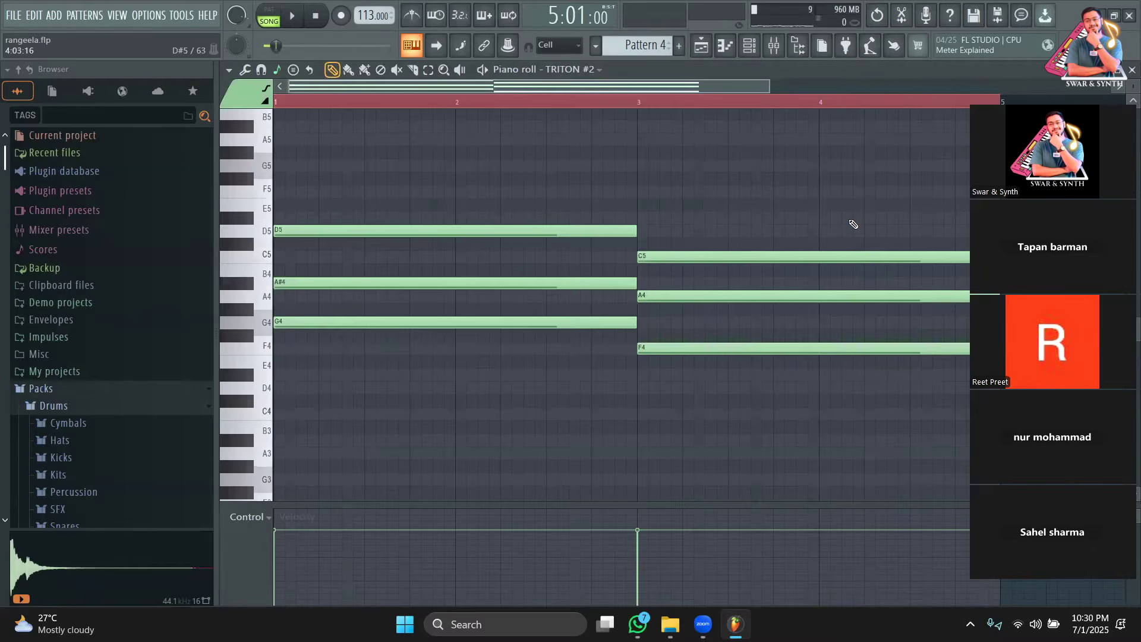
Step: Review the Pattern 4 chords in the piano roll and play the arrangement from bar 5 in the playlist
{"action": "left_click", "coordinate": [702, 46]}
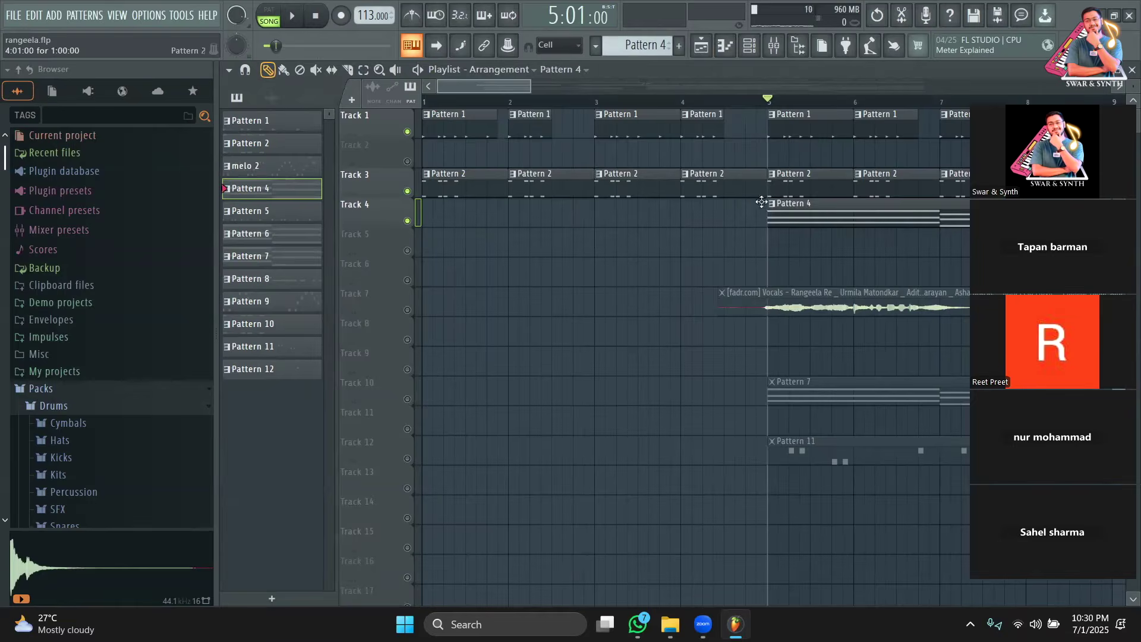
{"action": "double_click", "coordinate": [784, 215]}
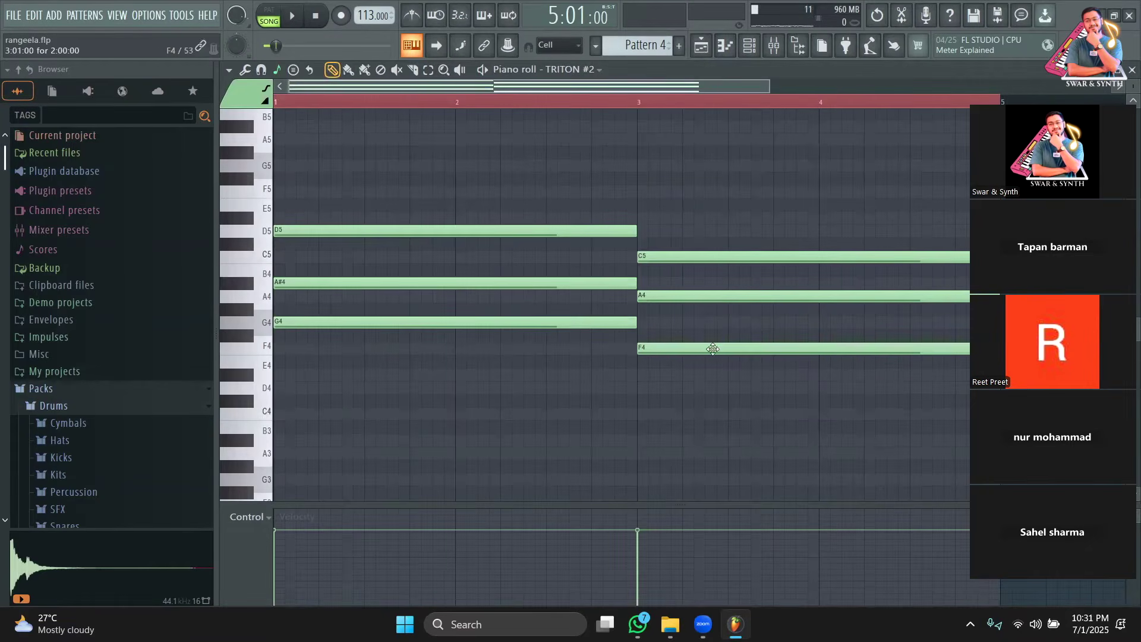
{"action": "left_click", "coordinate": [701, 46]}
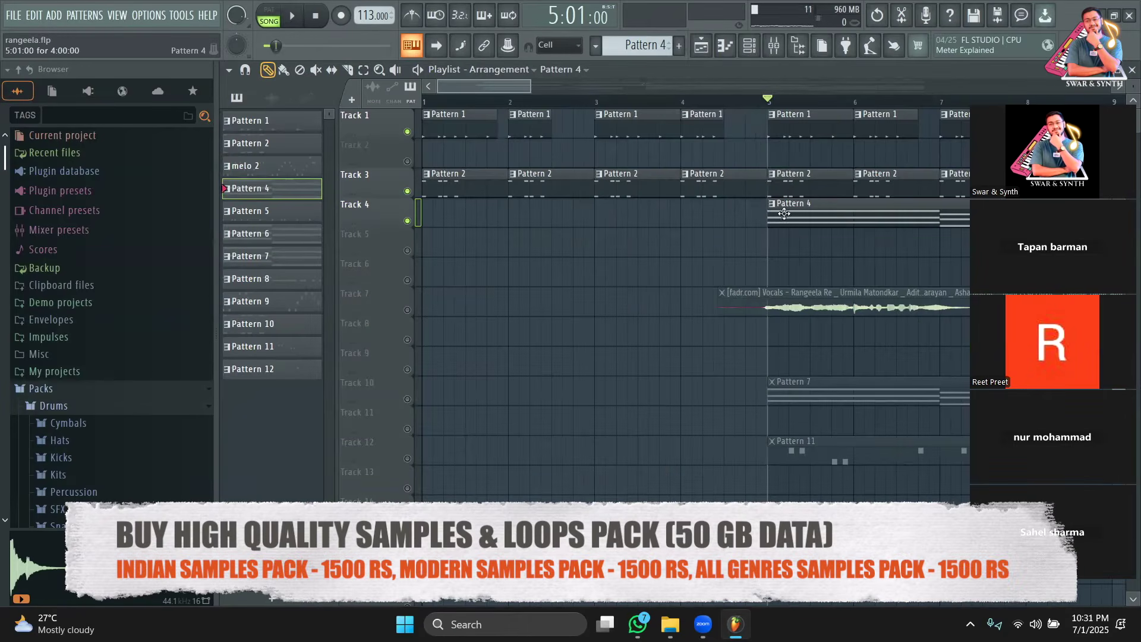
{"action": "left_click_drag", "start_coordinate": [527, 89], "coordinate": [566, 89]}
{"action": "key", "text": "space"}
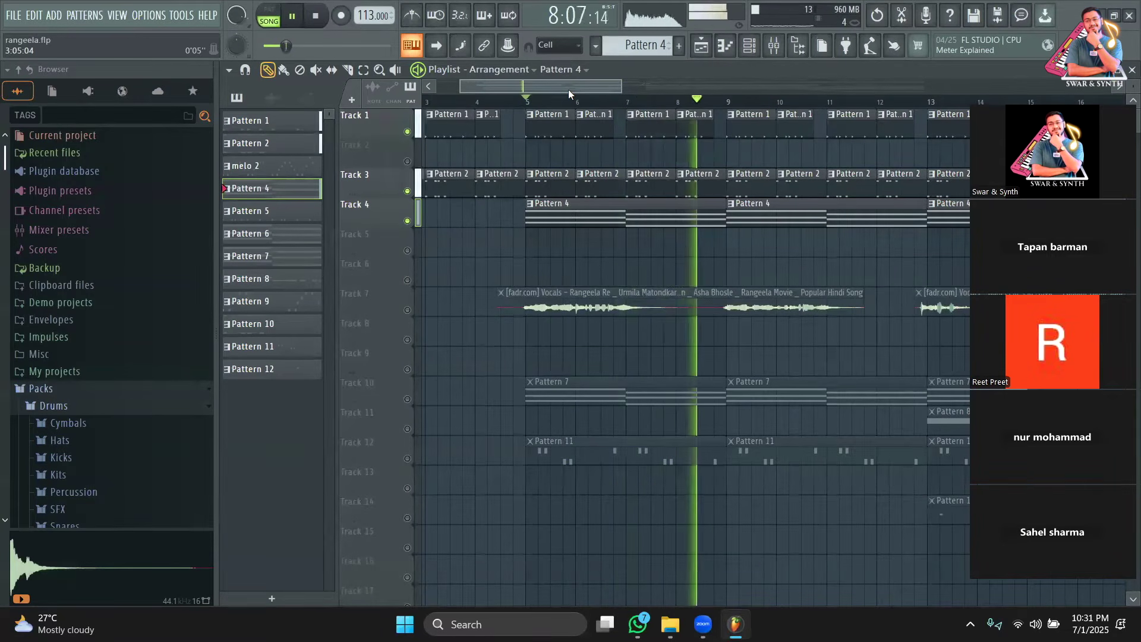
{"action": "key", "text": "space"}
Step: Unmute the Track 7 vocals and play them with the drums and chords from bar 5
{"action": "left_click", "coordinate": [408, 310]}
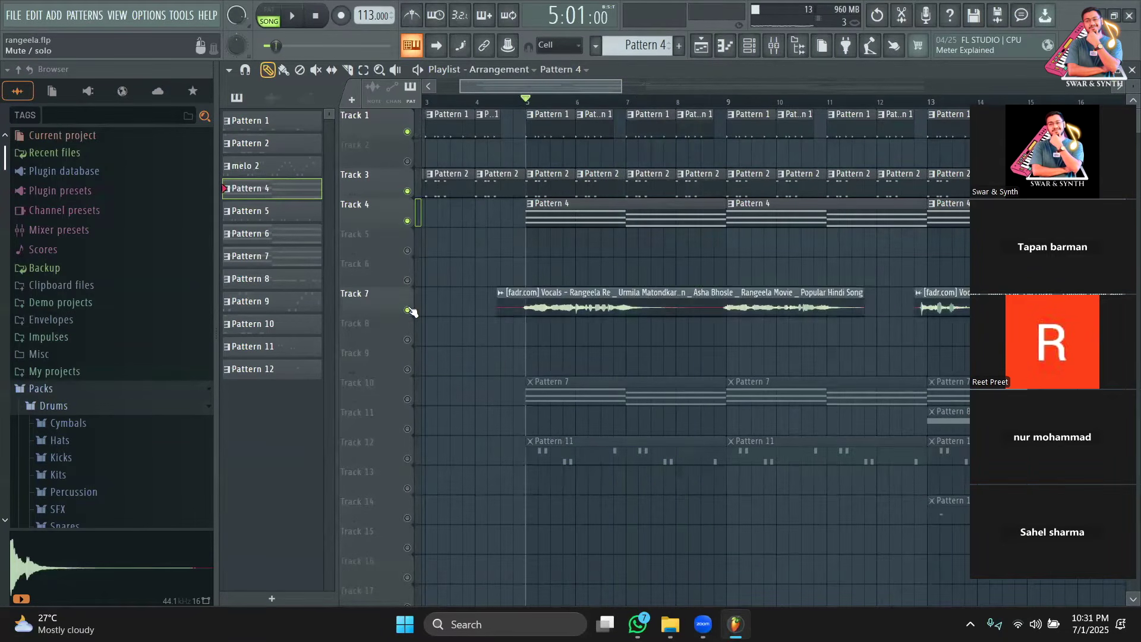
{"action": "key", "text": "b"}
{"action": "key", "text": "space"}
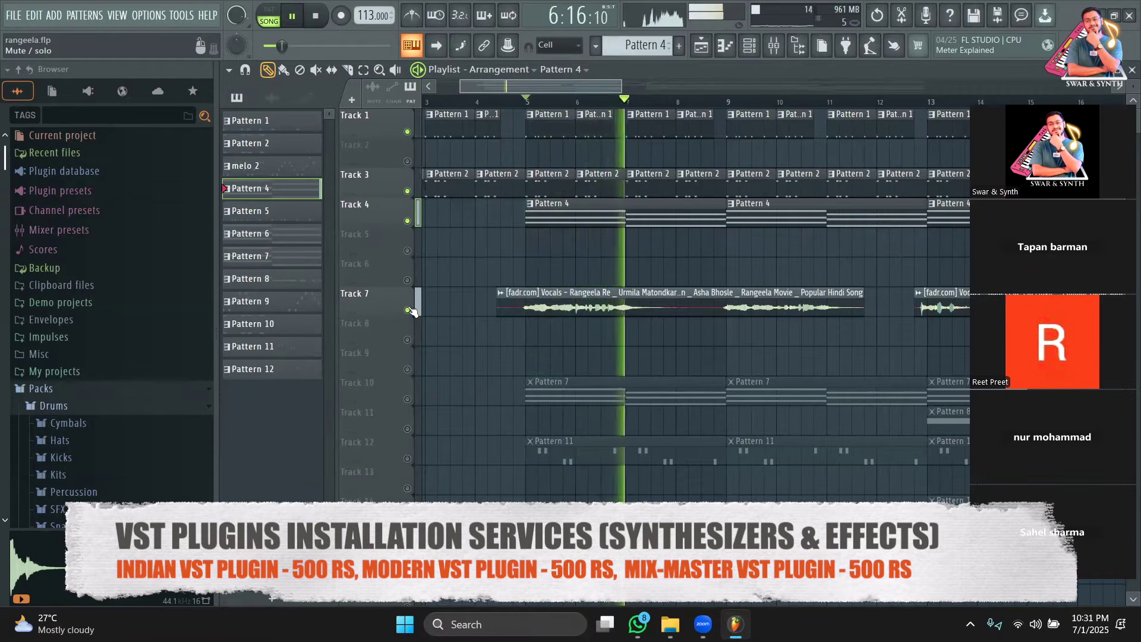
{"action": "key", "text": "space"}
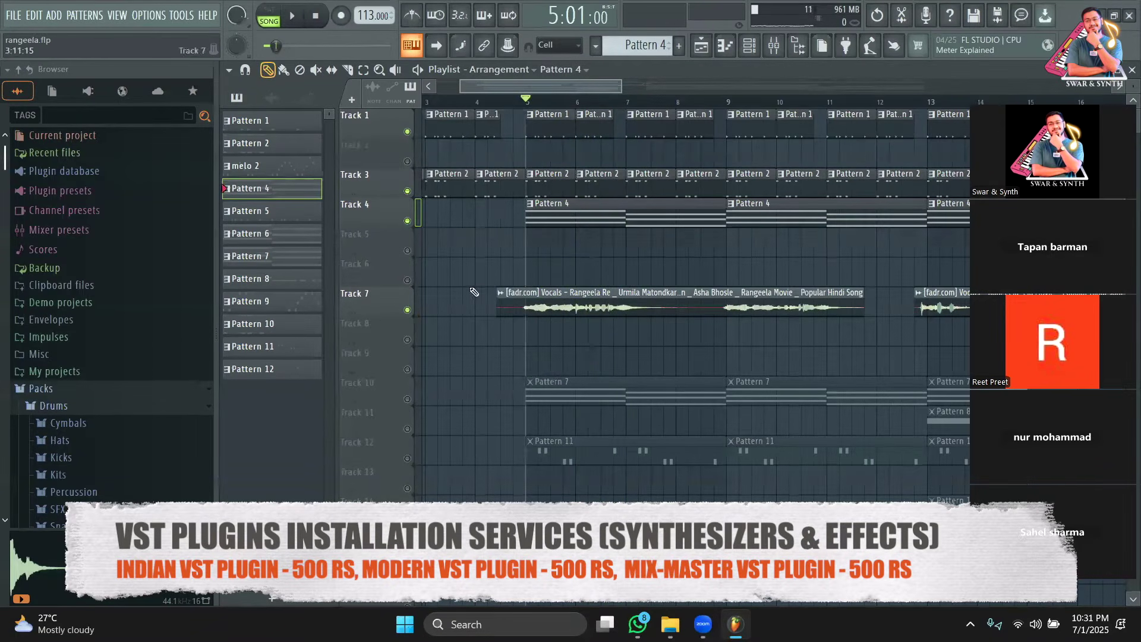
Step: Shift the Track 7 vocal clip slightly earlier, and move it back so the singing starts at bar 5
{"action": "left_click_drag", "start_coordinate": [623, 83], "coordinate": [515, 91]}
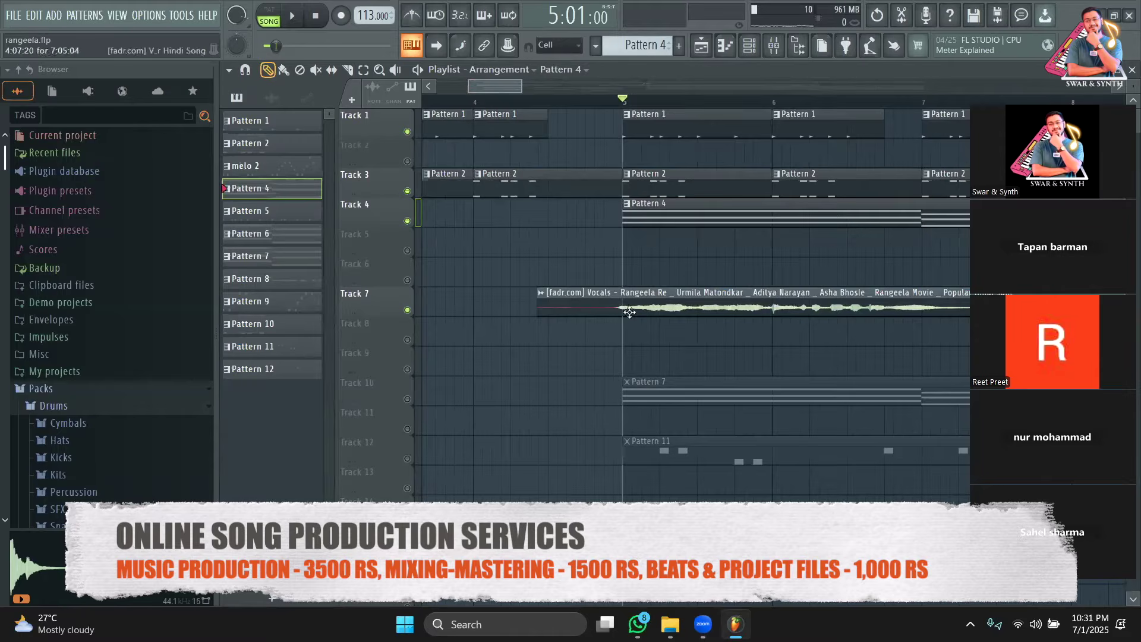
{"action": "left_click", "coordinate": [596, 103]}
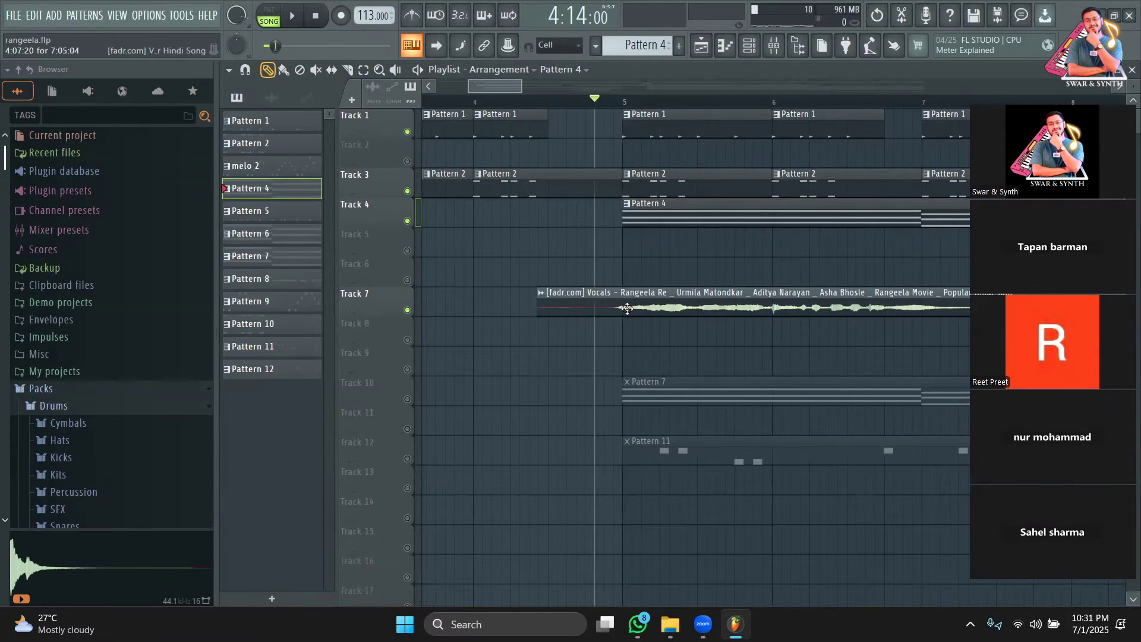
{"action": "left_click", "coordinate": [629, 103]}
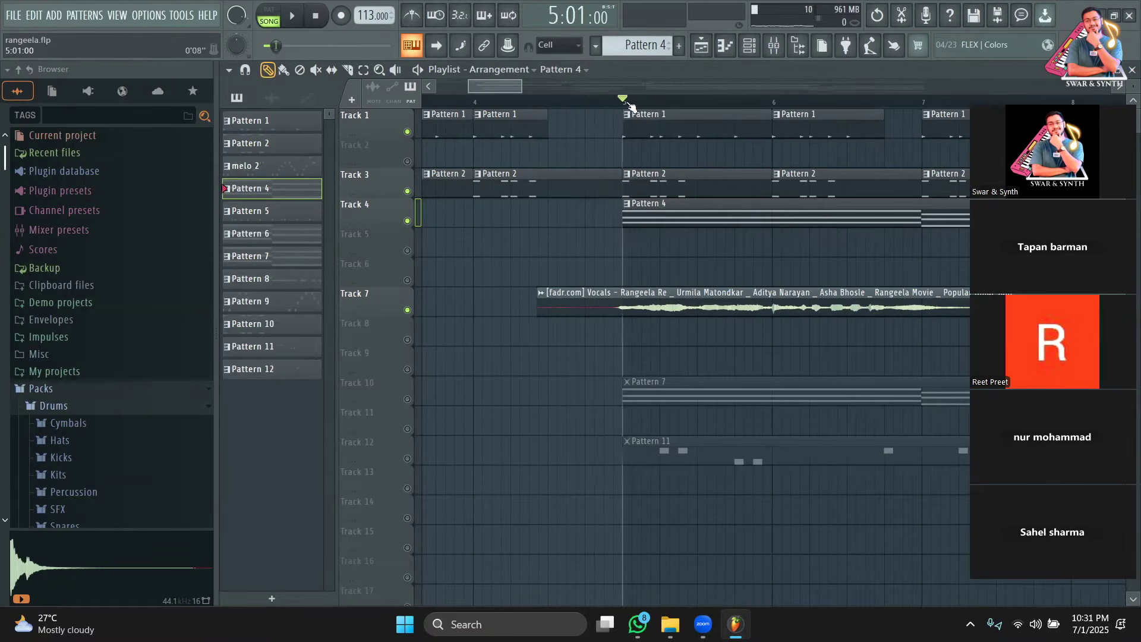
{"action": "left_click_drag", "start_coordinate": [653, 290], "coordinate": [628, 291]}
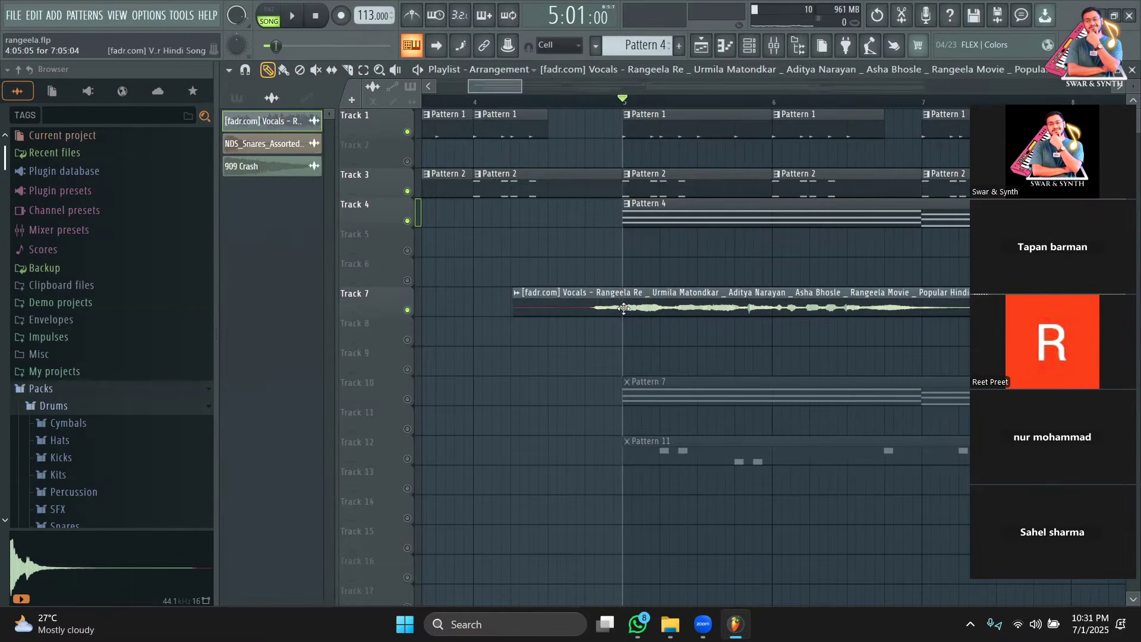
{"action": "left_click_drag", "start_coordinate": [623, 308], "coordinate": [649, 307]}
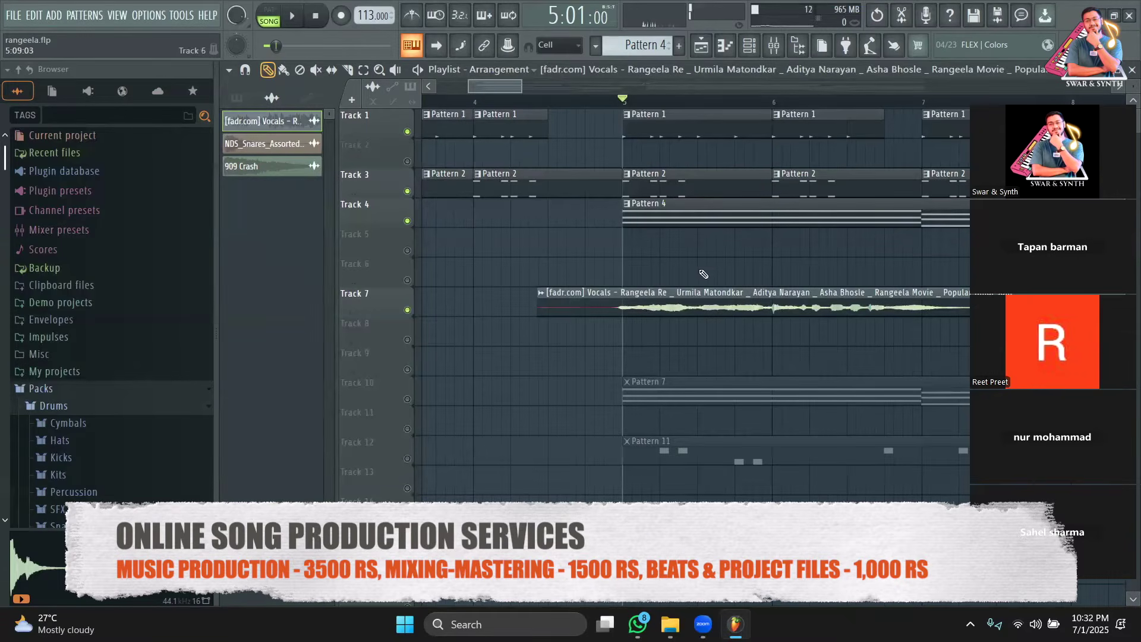
Step: Slice off part of the Track 7 vocal clip's silent lead-in so it starts about a quarter bar before bar 5
{"action": "left_click", "coordinate": [692, 306]}
{"action": "left_click", "coordinate": [743, 299]}
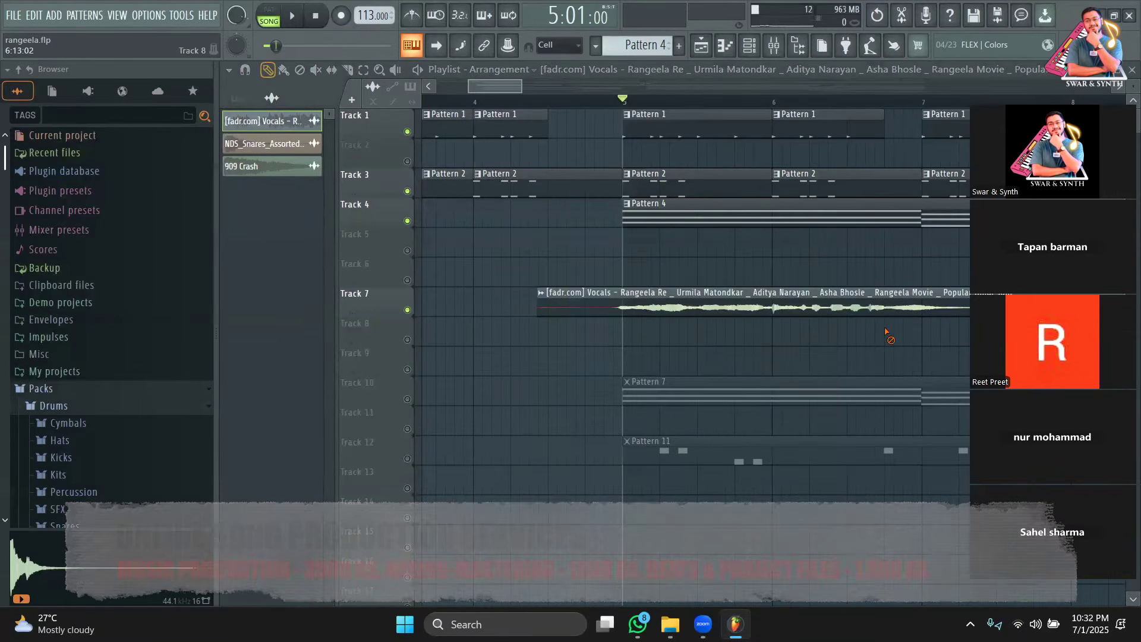
{"action": "double_click", "coordinate": [871, 308]}
{"action": "right_click", "coordinate": [682, 296]}
{"action": "left_click_drag", "start_coordinate": [522, 86], "coordinate": [473, 88]}
{"action": "left_click", "coordinate": [347, 70]}
{"action": "left_click_drag", "start_coordinate": [628, 260], "coordinate": [629, 338]}
Step: Play the arrangement from bar 5 into bar 9 with the vocal clip, and reselect the Draw tool
{"action": "key", "text": "space"}
{"action": "left_click", "coordinate": [269, 70]}
{"action": "left_click_drag", "start_coordinate": [489, 86], "coordinate": [497, 87]}
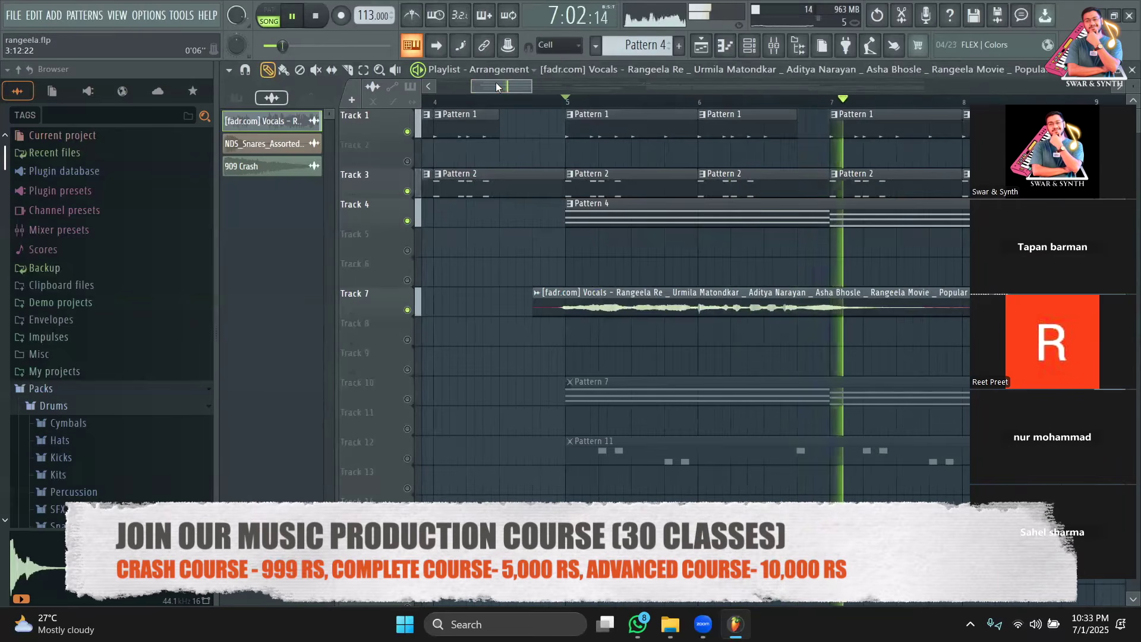
{"action": "left_click_drag", "start_coordinate": [502, 83], "coordinate": [528, 88]}
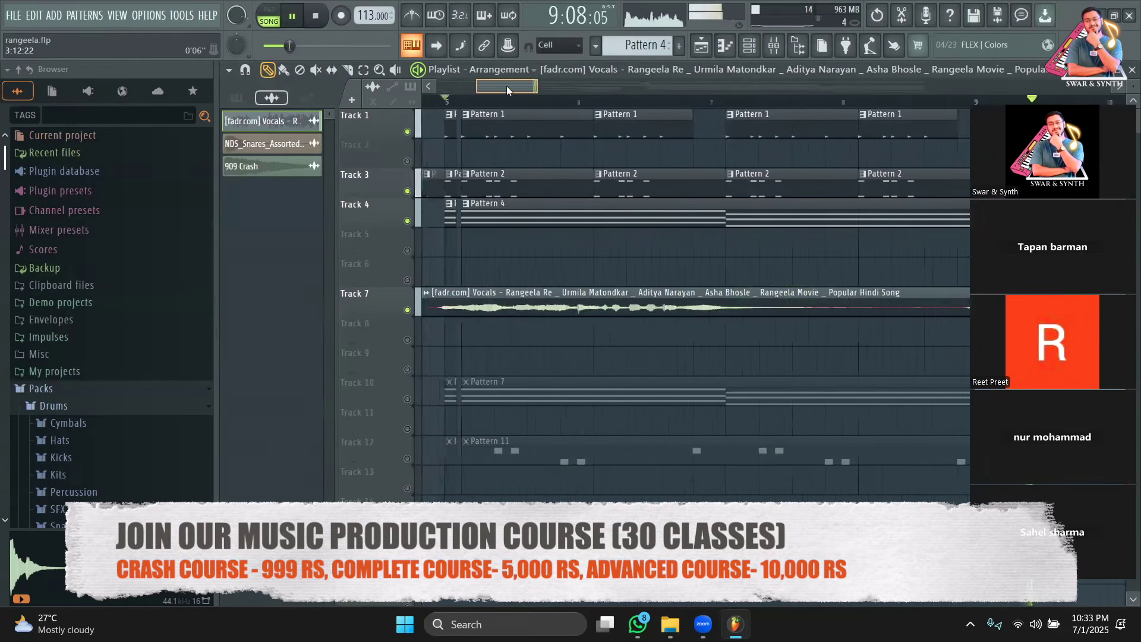
{"action": "key", "text": "space"}
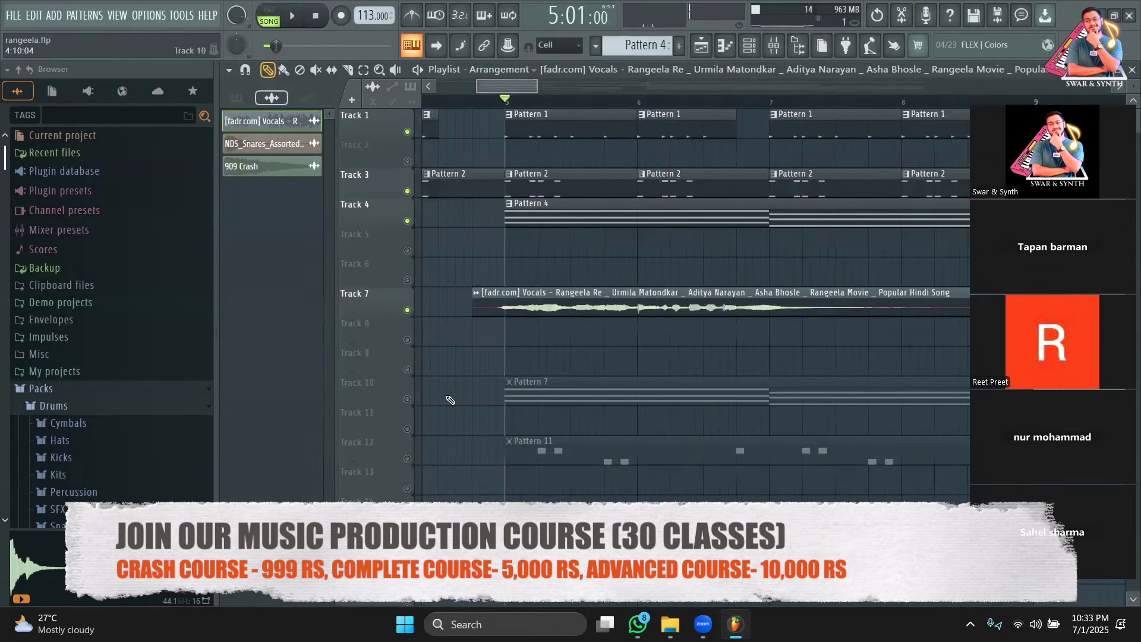
Step: Solo Track 10 and play its Pattern 7 chords from bar 5
{"action": "left_click", "coordinate": [407, 399], "text": "ctrl"}
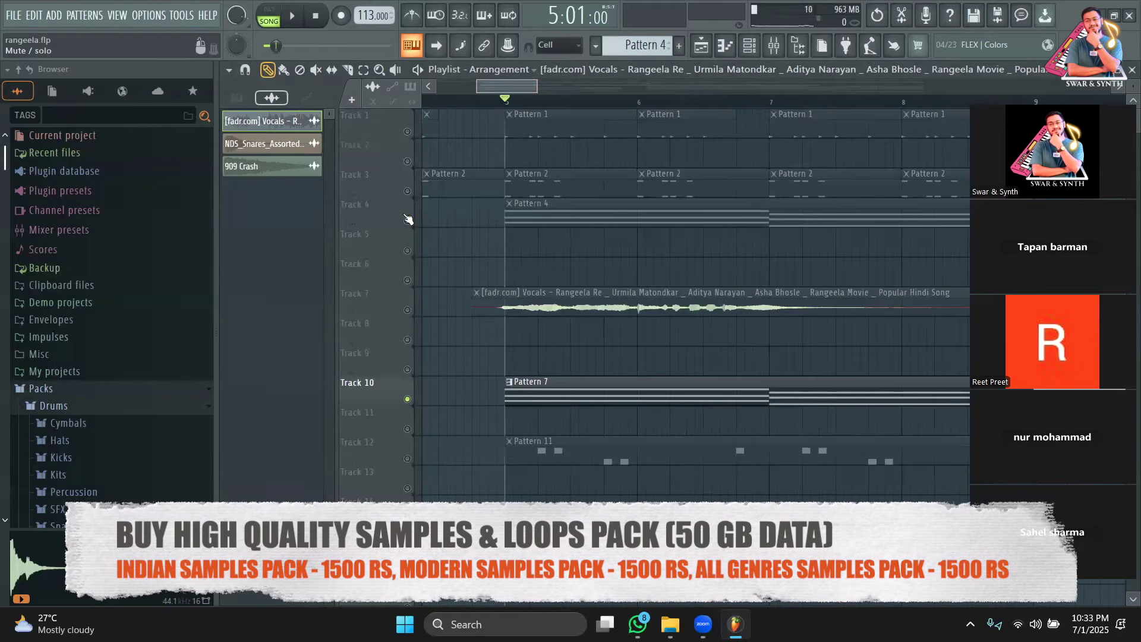
{"action": "left_click", "coordinate": [408, 221], "text": "ctrl"}
{"action": "left_click", "coordinate": [409, 400], "text": "ctrl"}
{"action": "key", "text": "space"}
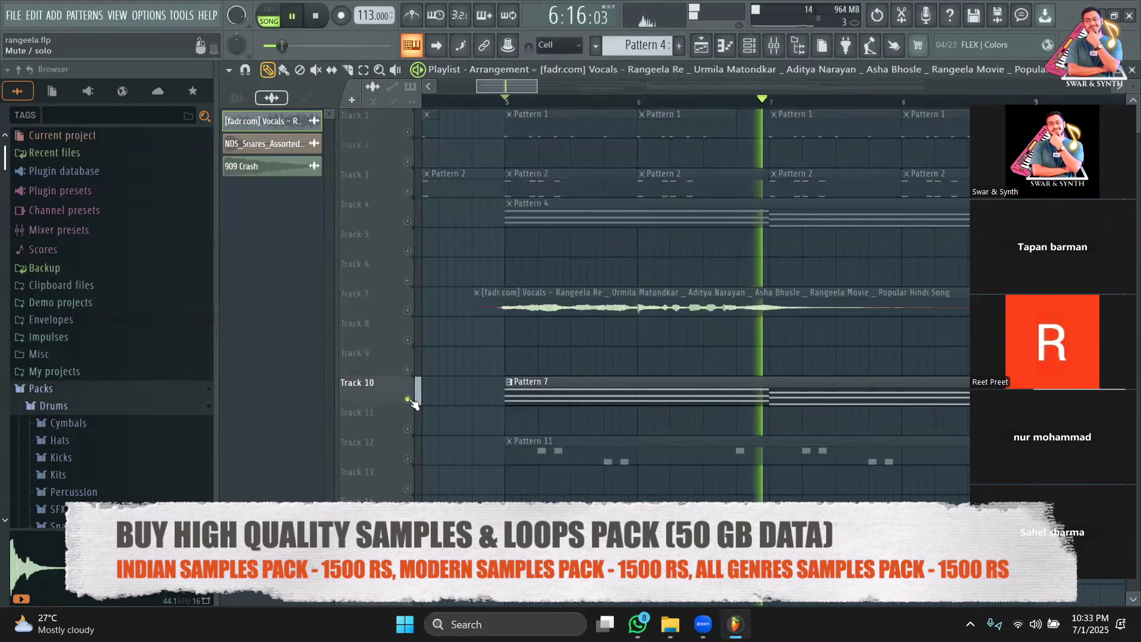
{"action": "key", "text": "space"}
Step: Open Pattern 7 in the piano roll and open the GMS synth from its channel
{"action": "key", "text": "F6"}
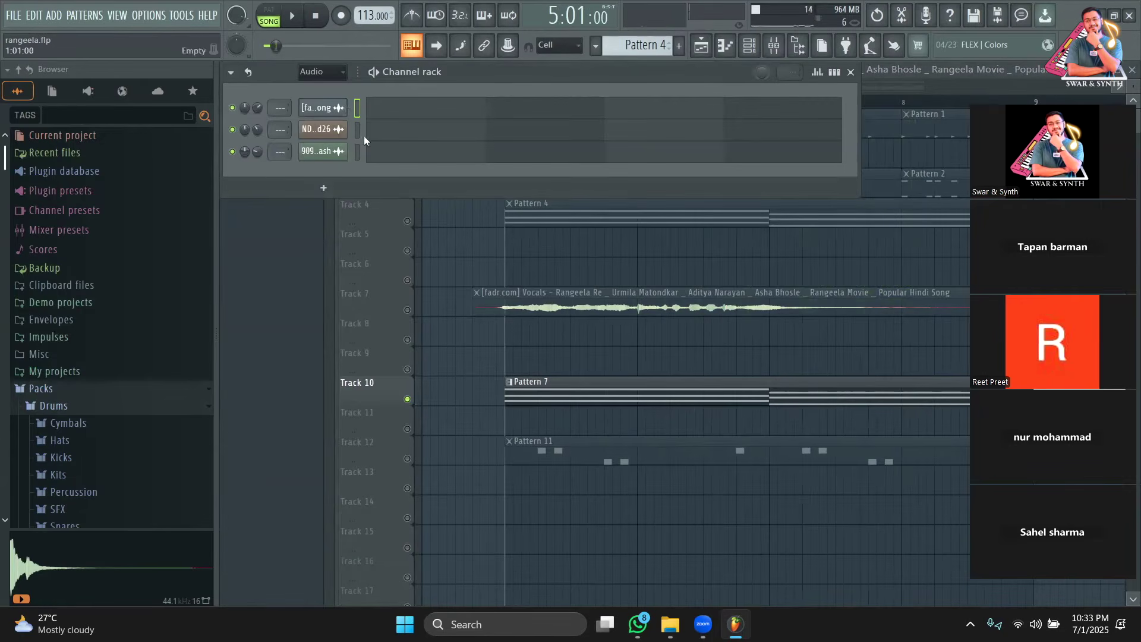
{"action": "double_click", "coordinate": [653, 390]}
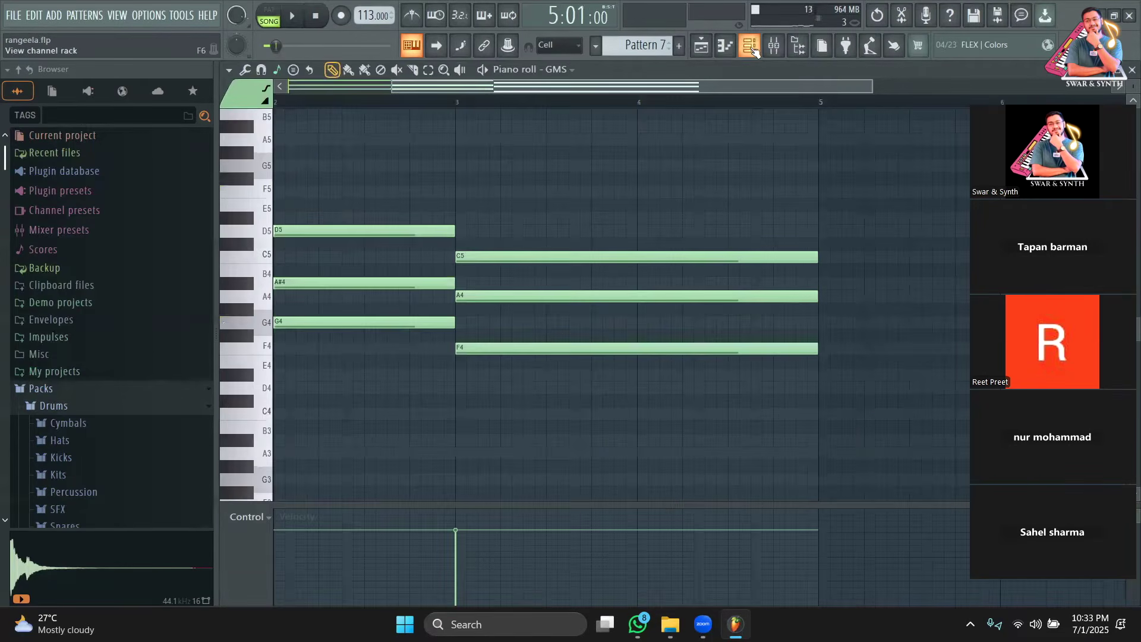
{"action": "key", "text": "F6"}
{"action": "left_click", "coordinate": [323, 350]}
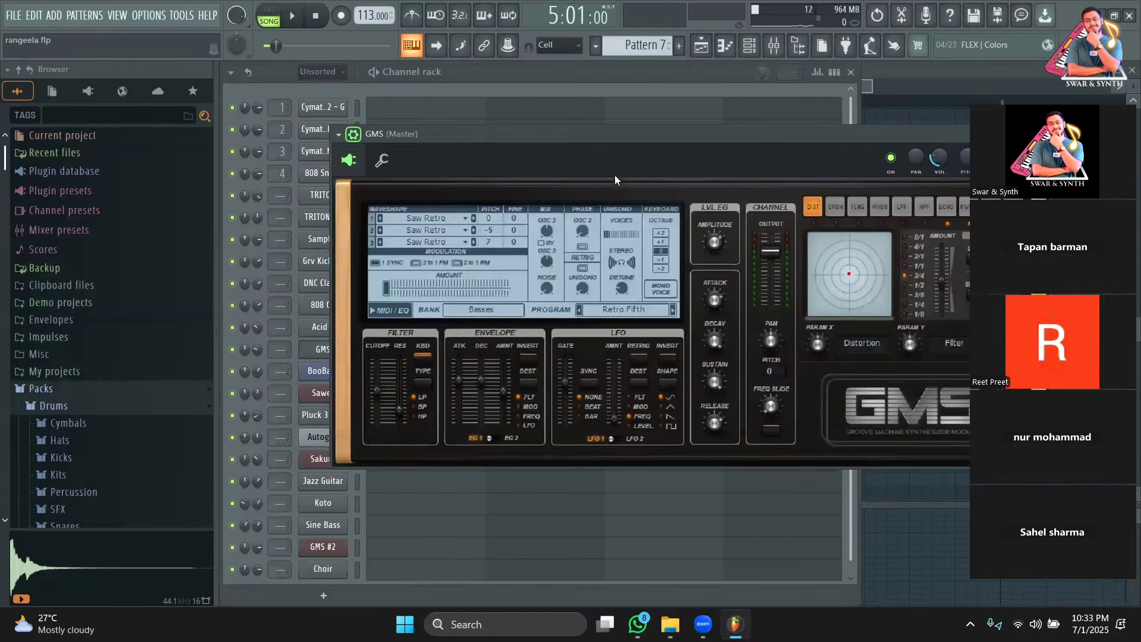
{"action": "left_click_drag", "start_coordinate": [623, 139], "coordinate": [535, 131]}
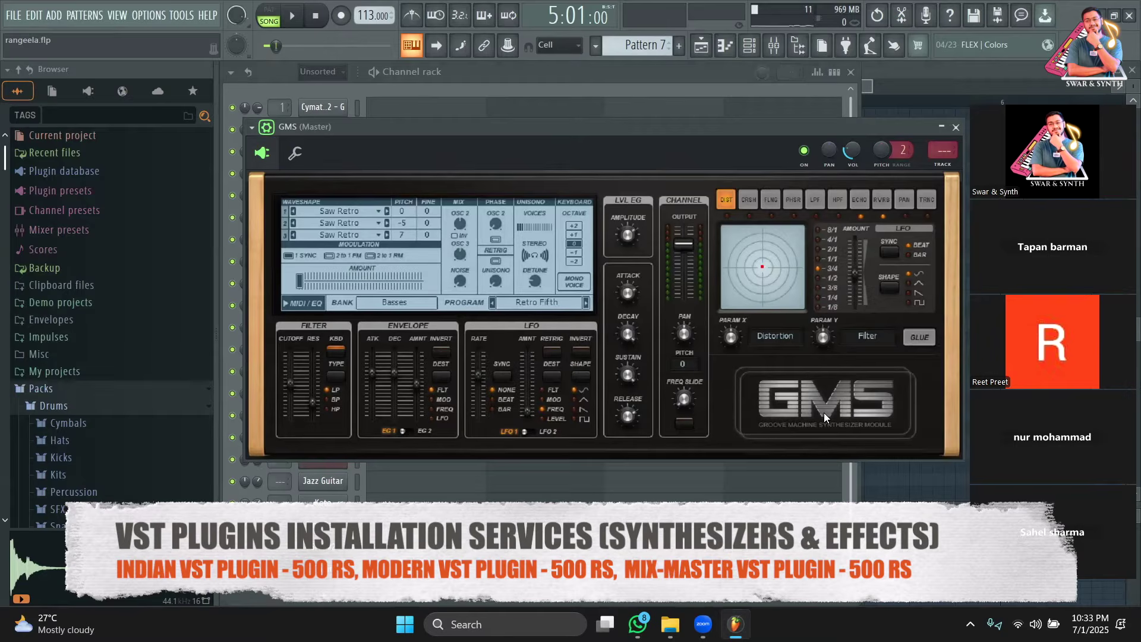
Step: Look through the GMS Basses presets and play the Pattern 7 chords from bar 5 with Retro Fifth
{"action": "left_click", "coordinate": [522, 304]}
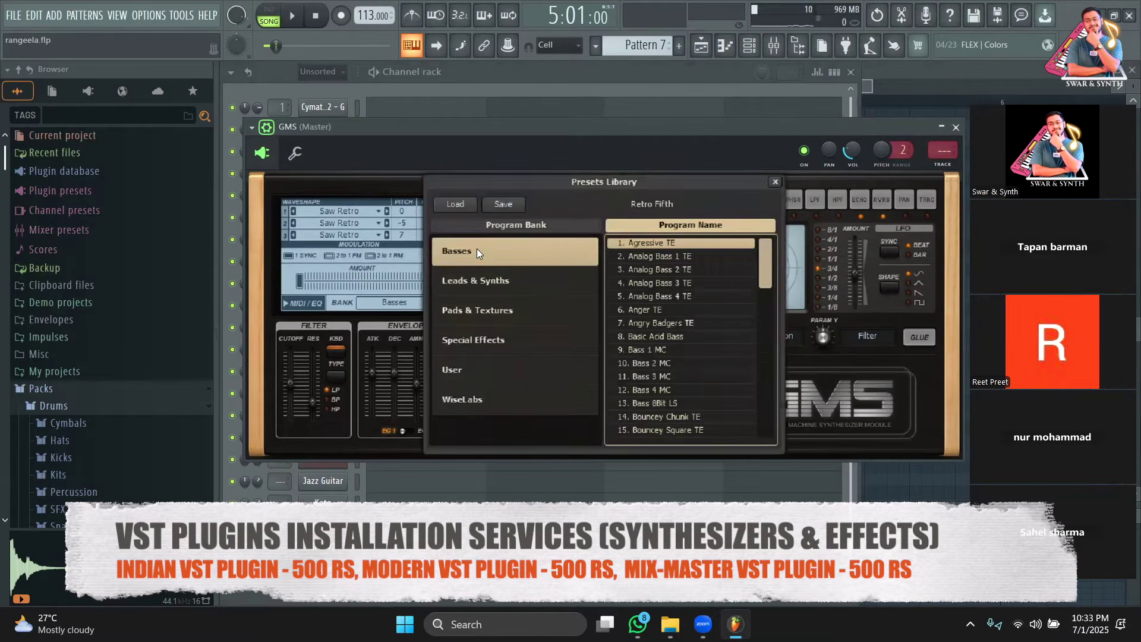
{"action": "scroll", "coordinate": [669, 312], "scroll_direction": "down", "scroll_amount": 1}
{"action": "double_click", "coordinate": [645, 378]}
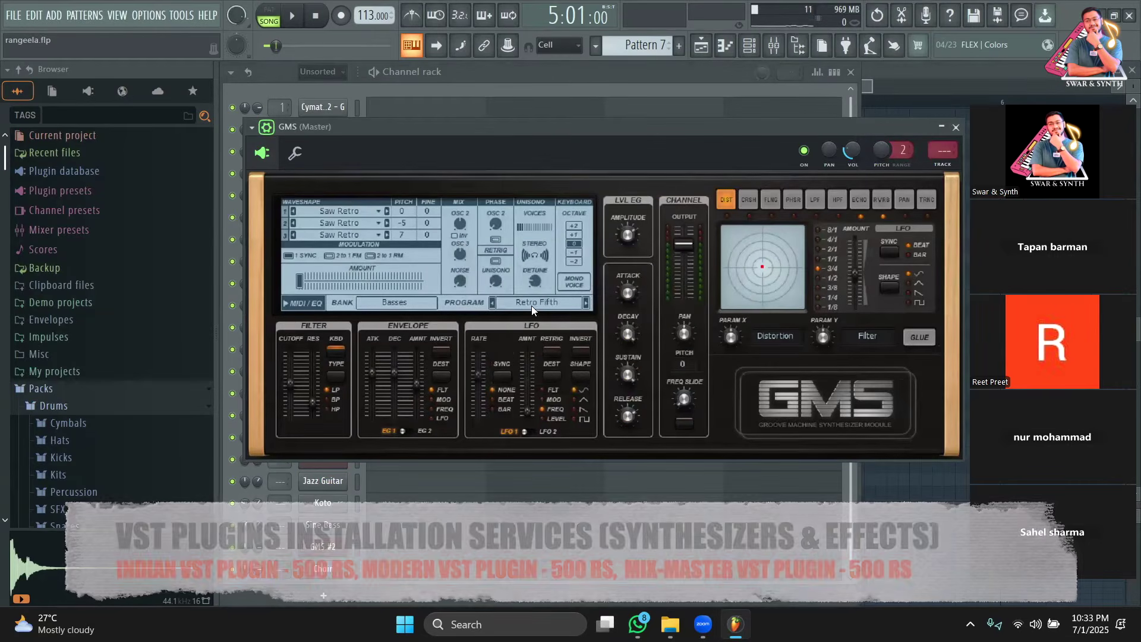
{"action": "left_click", "coordinate": [551, 79]}
{"action": "key", "text": "space"}
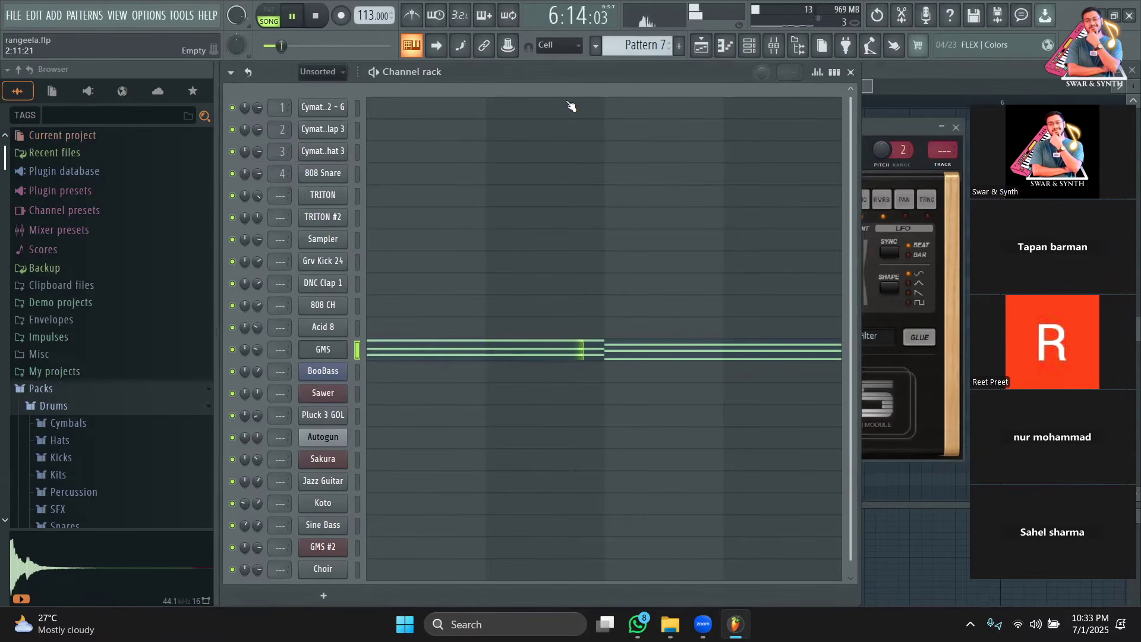
{"action": "key", "text": "space"}
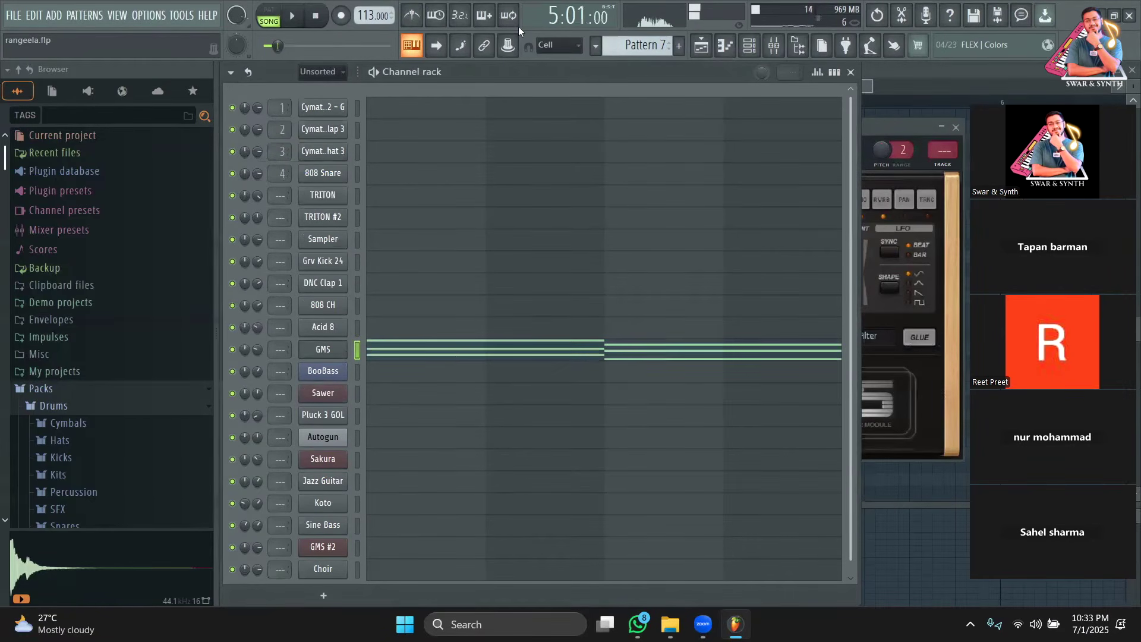
Step: Switch playback to pattern mode and bring up the GMS synth of Pattern 7 again
{"action": "left_click", "coordinate": [333, 350]}
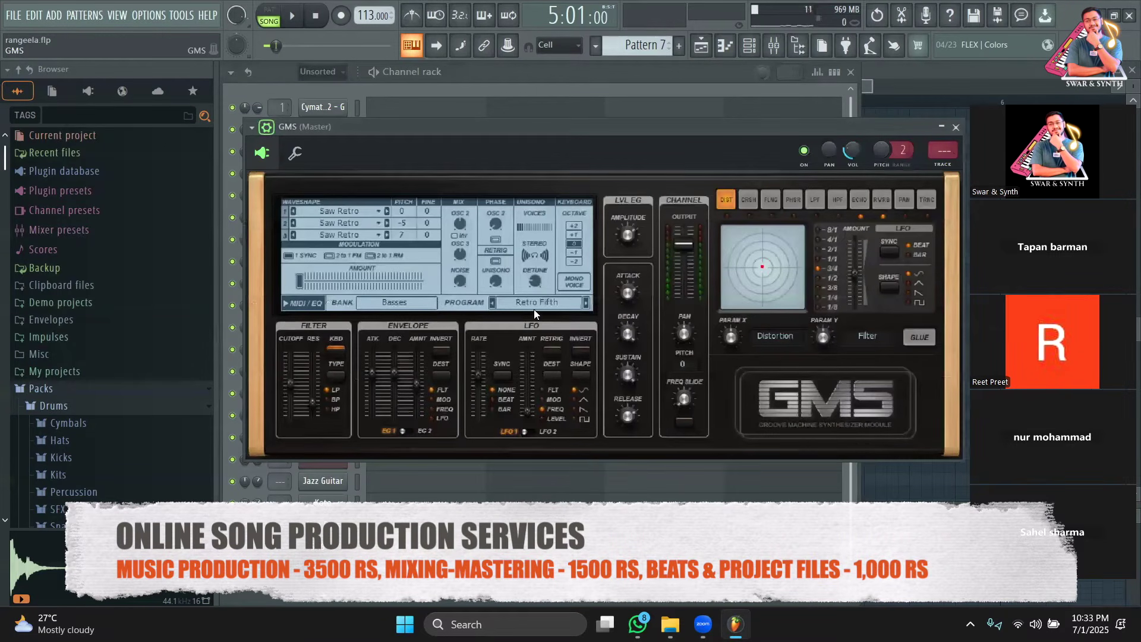
{"action": "left_click", "coordinate": [466, 90]}
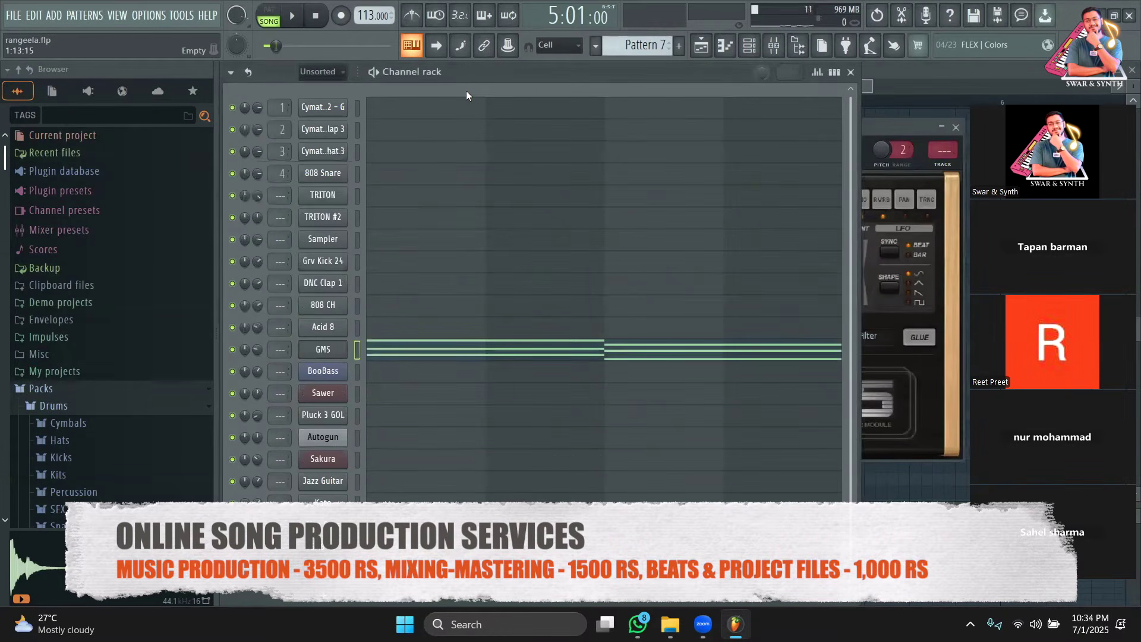
{"action": "key", "text": "l"}
{"action": "left_click", "coordinate": [309, 355]}
{"action": "left_click", "coordinate": [310, 356]}
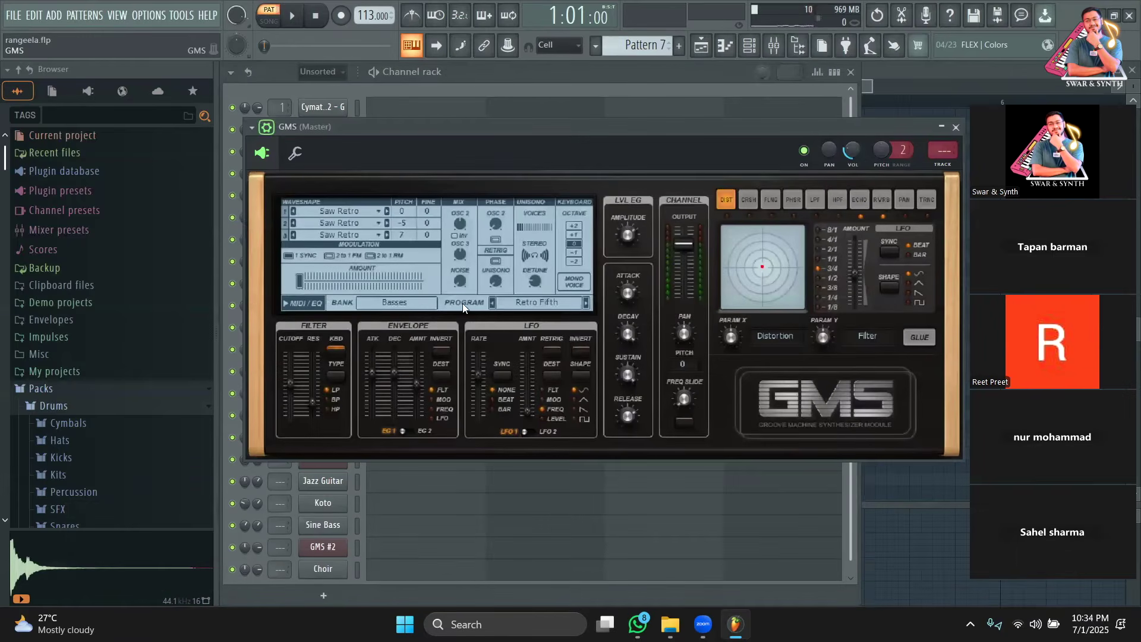
Step: Examine the GMS presets library, its program banks and the list of Basses programs
{"action": "left_click", "coordinate": [396, 303]}
{"action": "left_click", "coordinate": [765, 180]}
{"action": "left_click", "coordinate": [516, 300]}
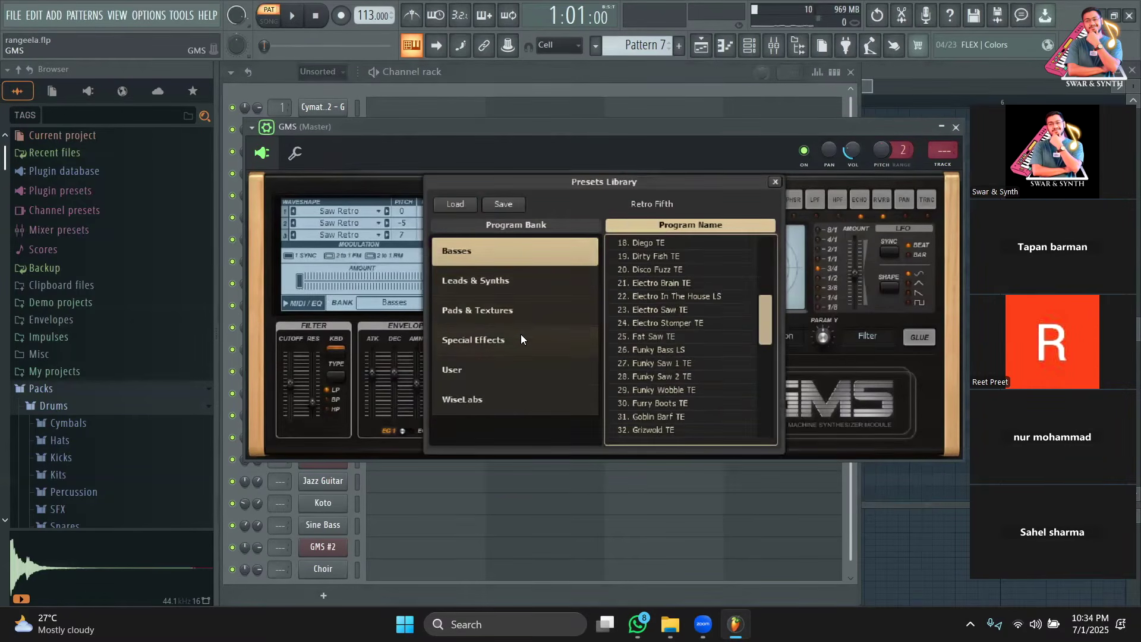
{"action": "scroll", "coordinate": [506, 271], "scroll_direction": "up", "scroll_amount": 5}
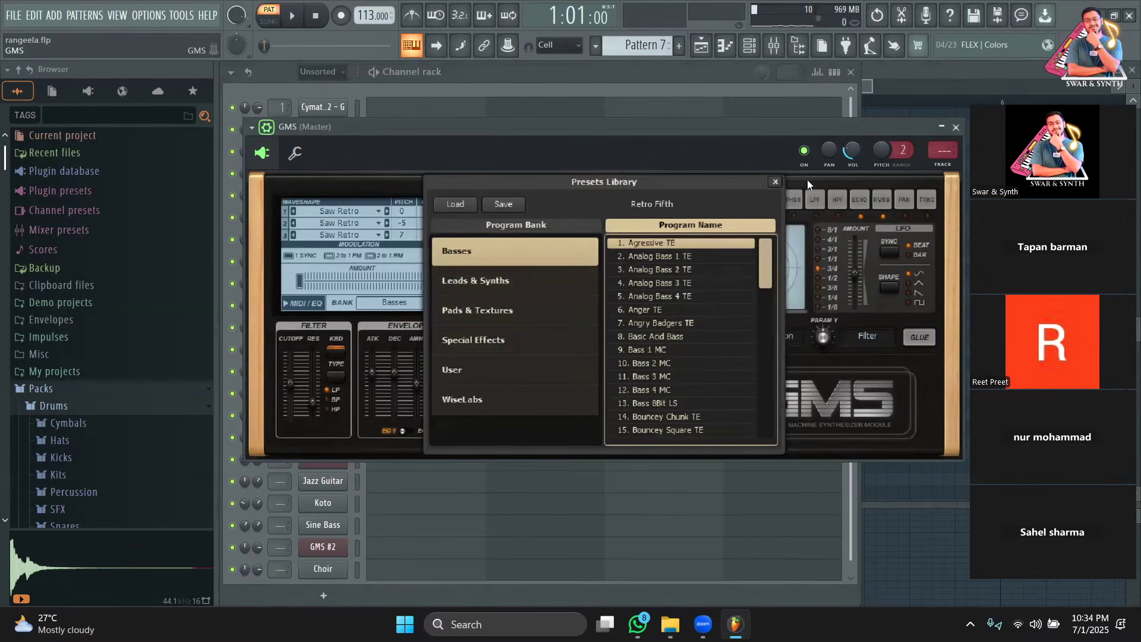
{"action": "left_click", "coordinate": [776, 181]}
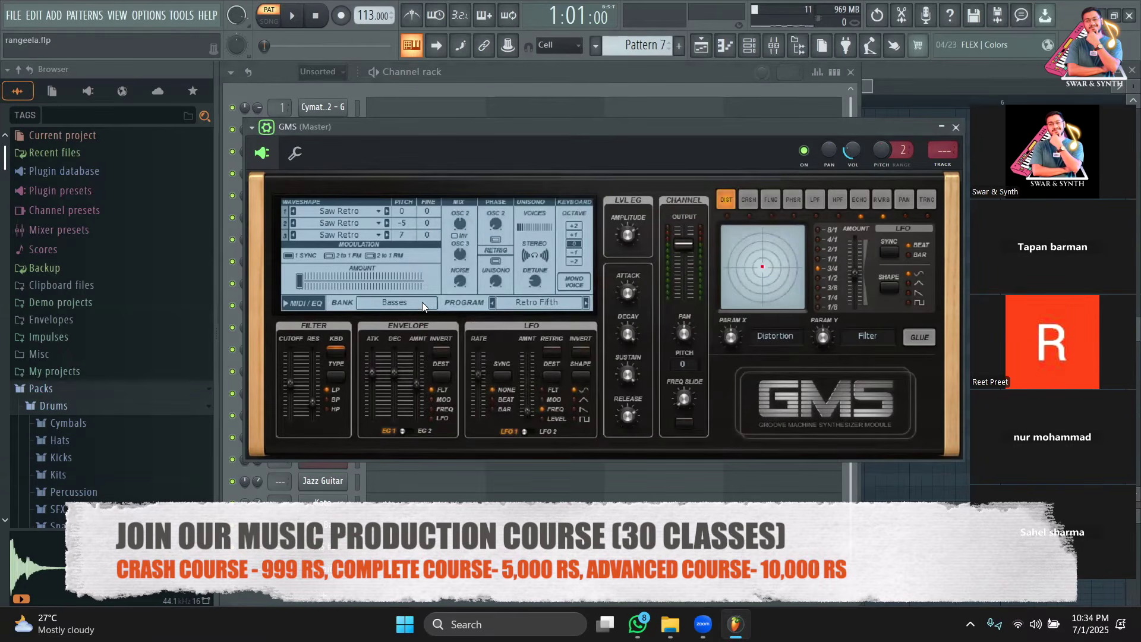
{"action": "left_click", "coordinate": [404, 303]}
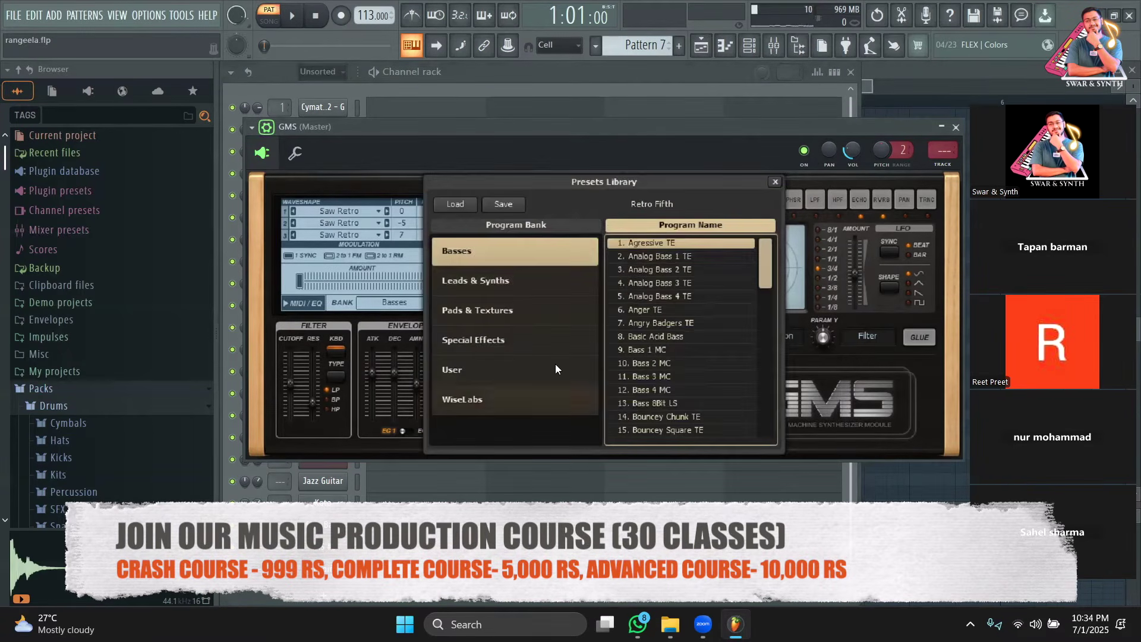
{"action": "left_click", "coordinate": [775, 182]}
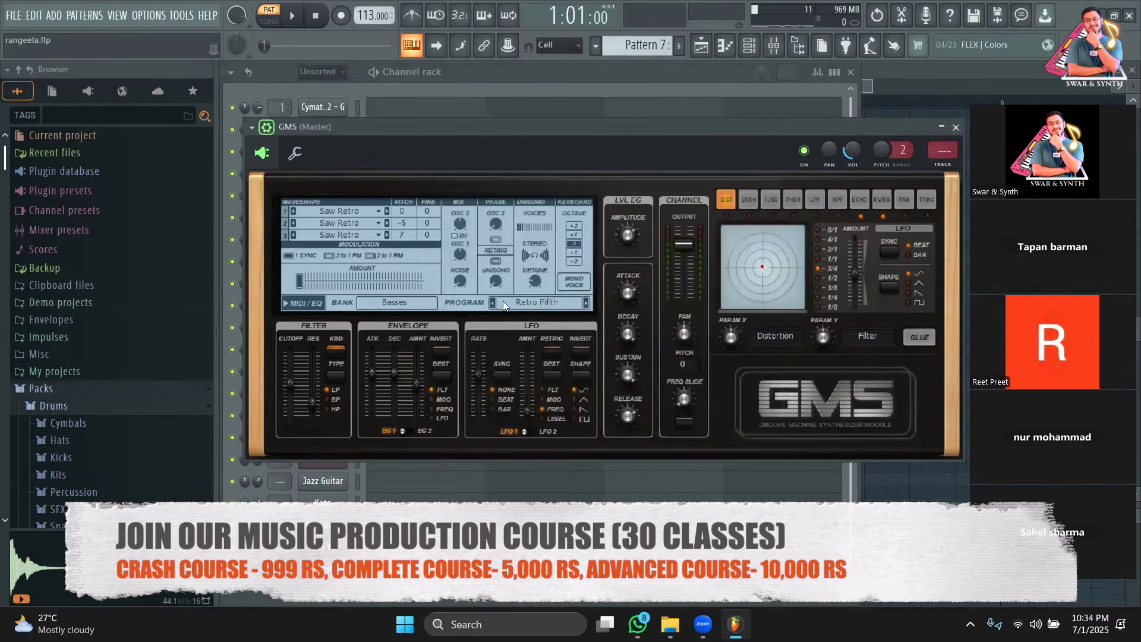
{"action": "left_click", "coordinate": [537, 304]}
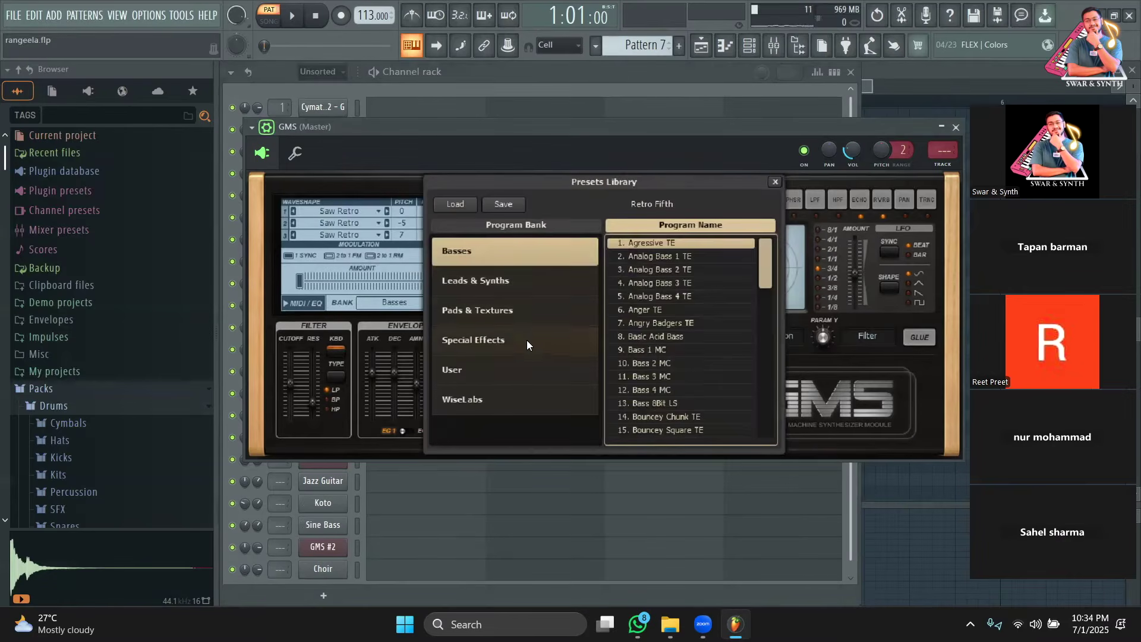
Step: Look further down the GMS Basses programs, closing the presets library and the synth window without changing Retro Fifth
{"action": "scroll", "coordinate": [669, 287], "scroll_direction": "down", "scroll_amount": 7}
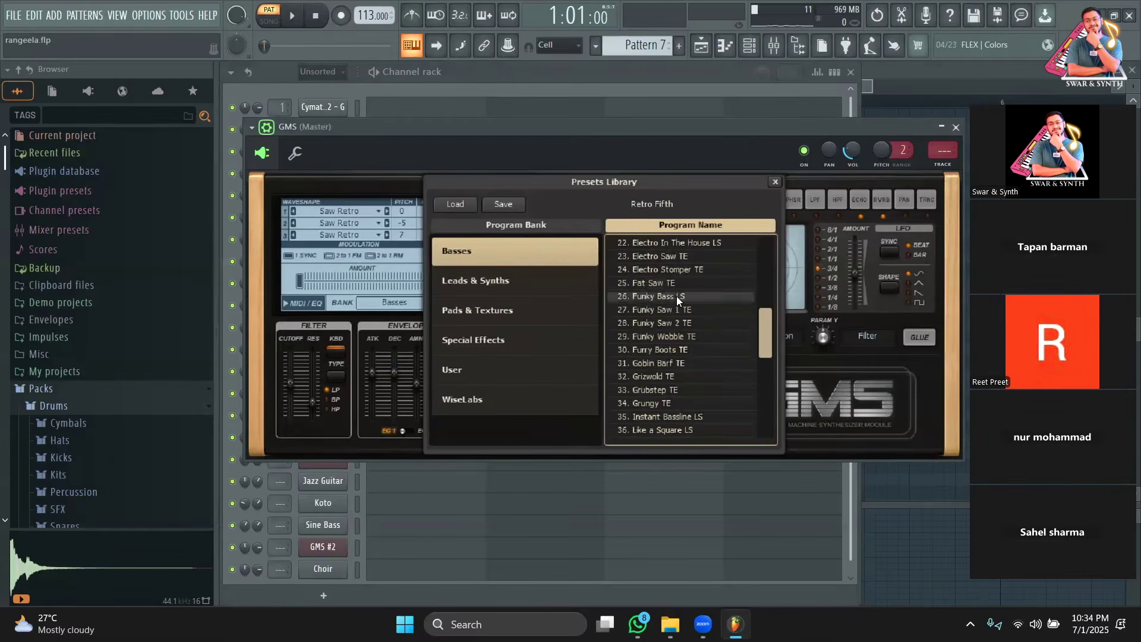
{"action": "left_click", "coordinate": [774, 183]}
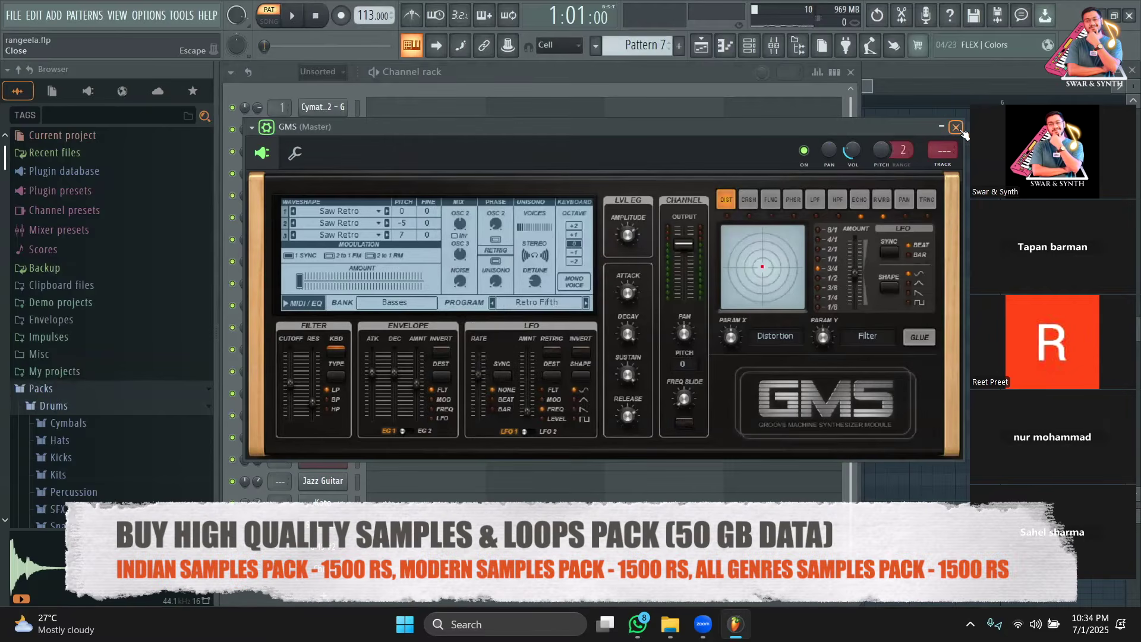
{"action": "left_click", "coordinate": [956, 128]}
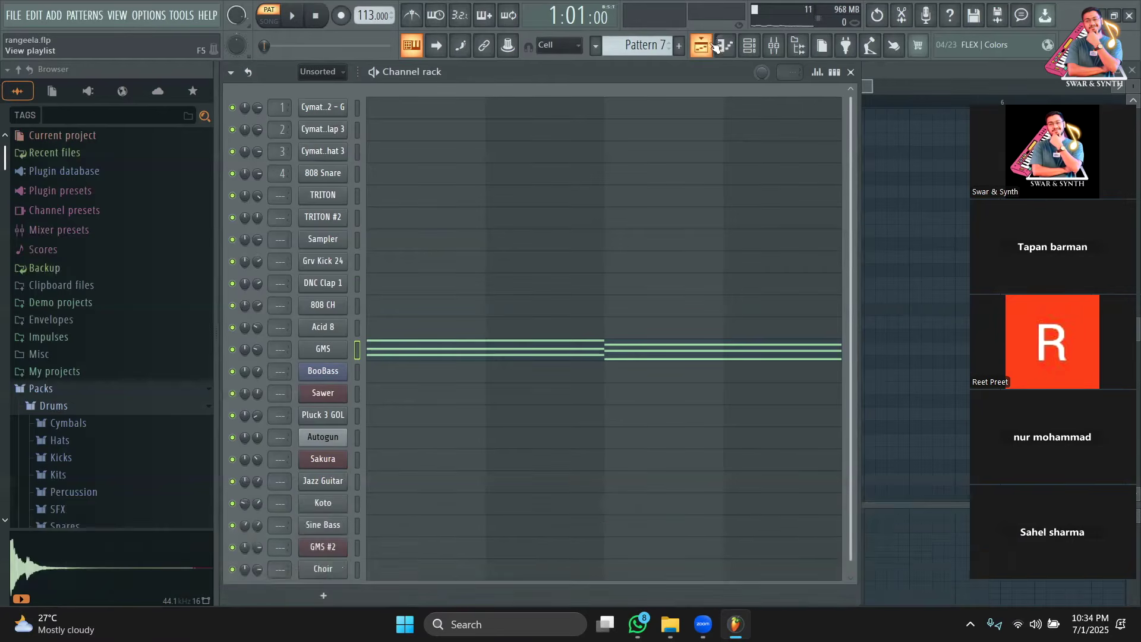
Step: Unmute Tracks 4, 3 and 1 in the playlist and play the arrangement from bar 5
{"action": "left_click", "coordinate": [710, 45]}
{"action": "left_click", "coordinate": [407, 220]}
{"action": "left_click", "coordinate": [407, 191]}
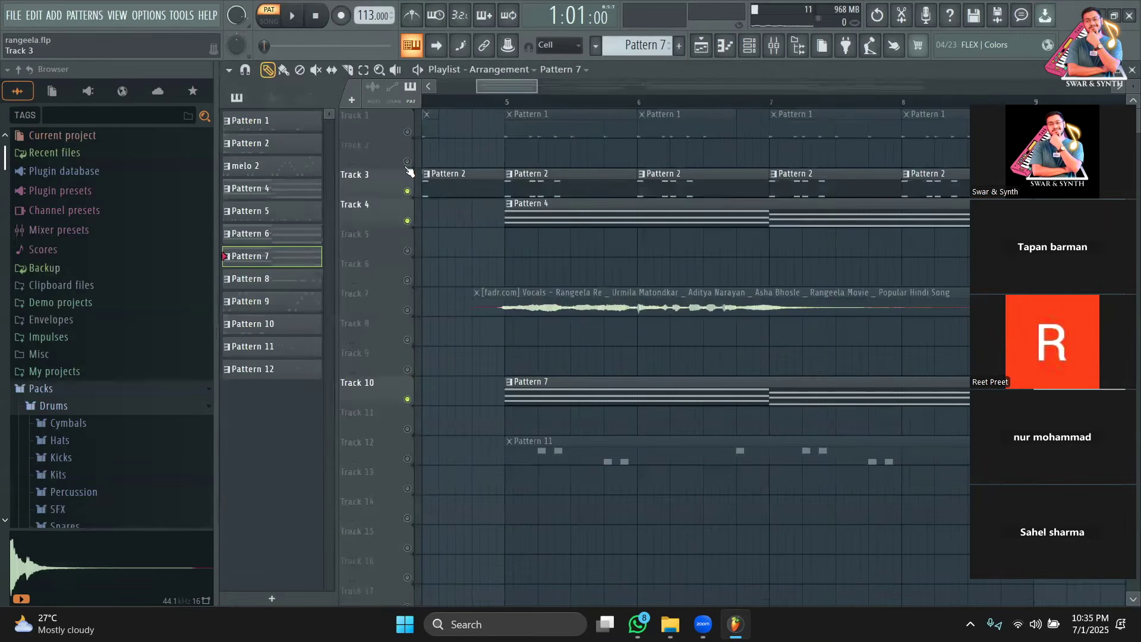
{"action": "left_click", "coordinate": [407, 131]}
{"action": "left_click", "coordinate": [510, 101]}
{"action": "key", "text": "space"}
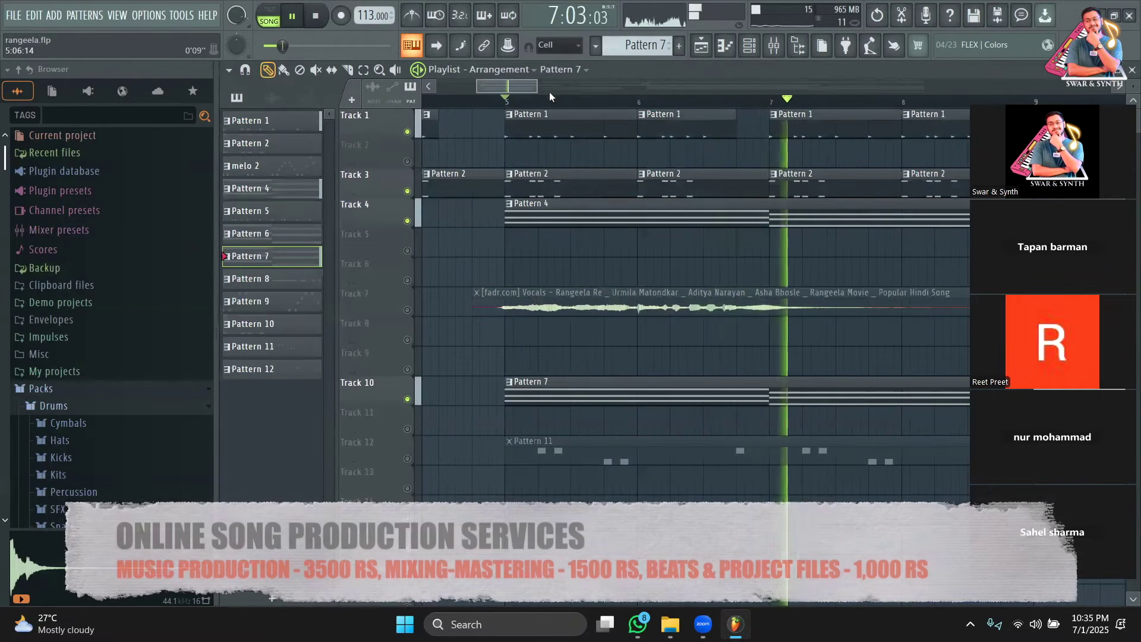
{"action": "key", "text": "space"}
Step: Unmute the Rangeela vocals on Track 7 and play them with the other active tracks from bar 5
{"action": "left_click_drag", "start_coordinate": [537, 86], "coordinate": [610, 90]}
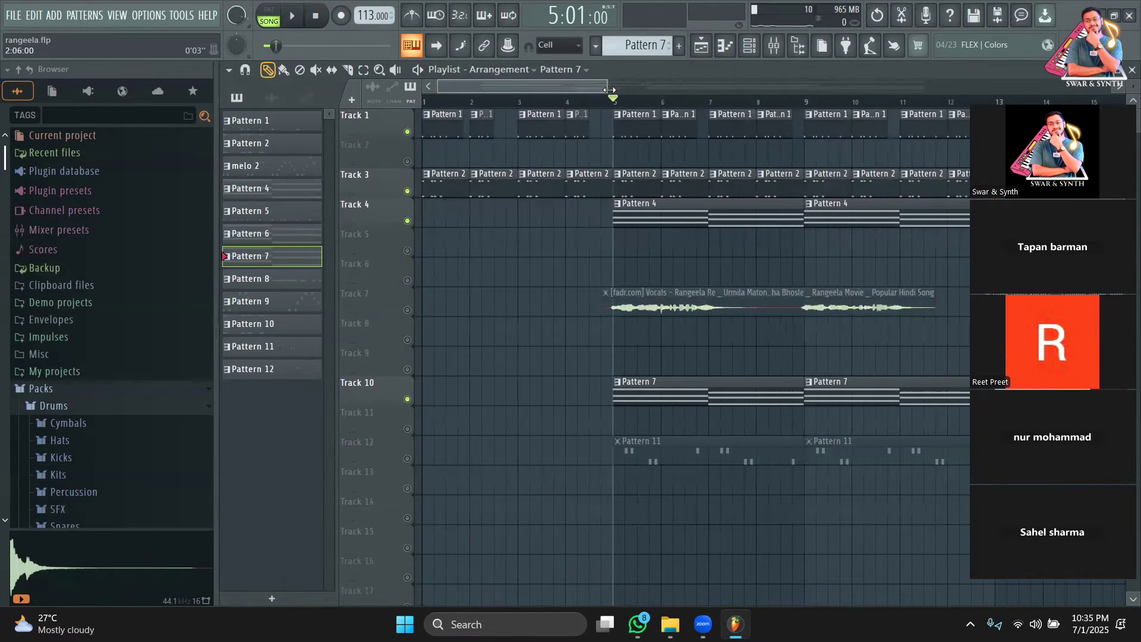
{"action": "left_click", "coordinate": [407, 311]}
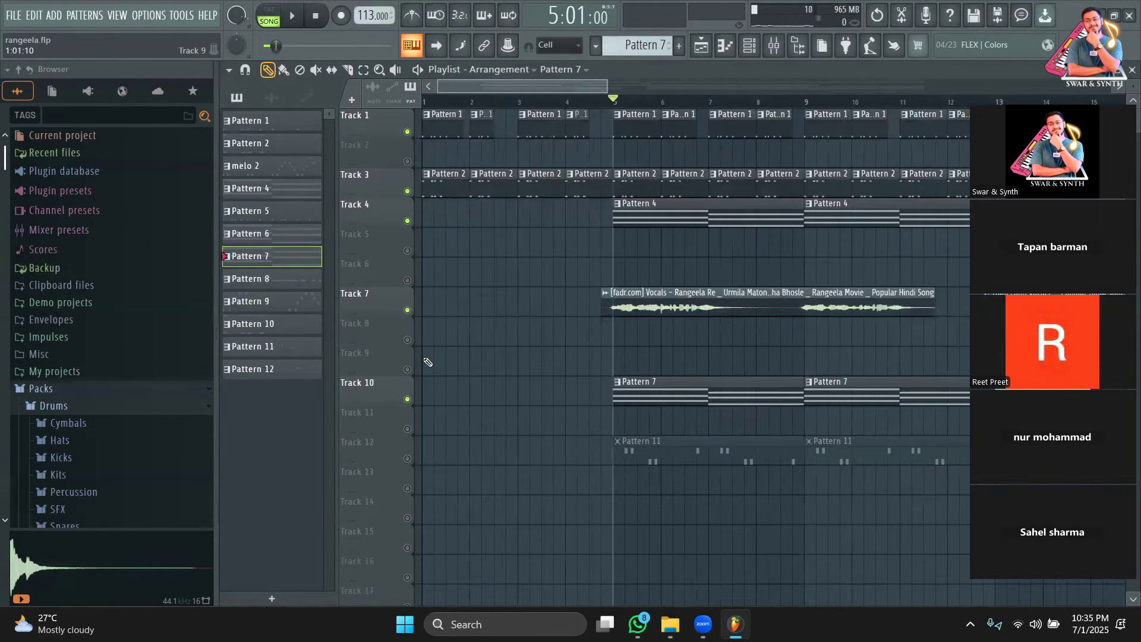
{"action": "key", "text": "space"}
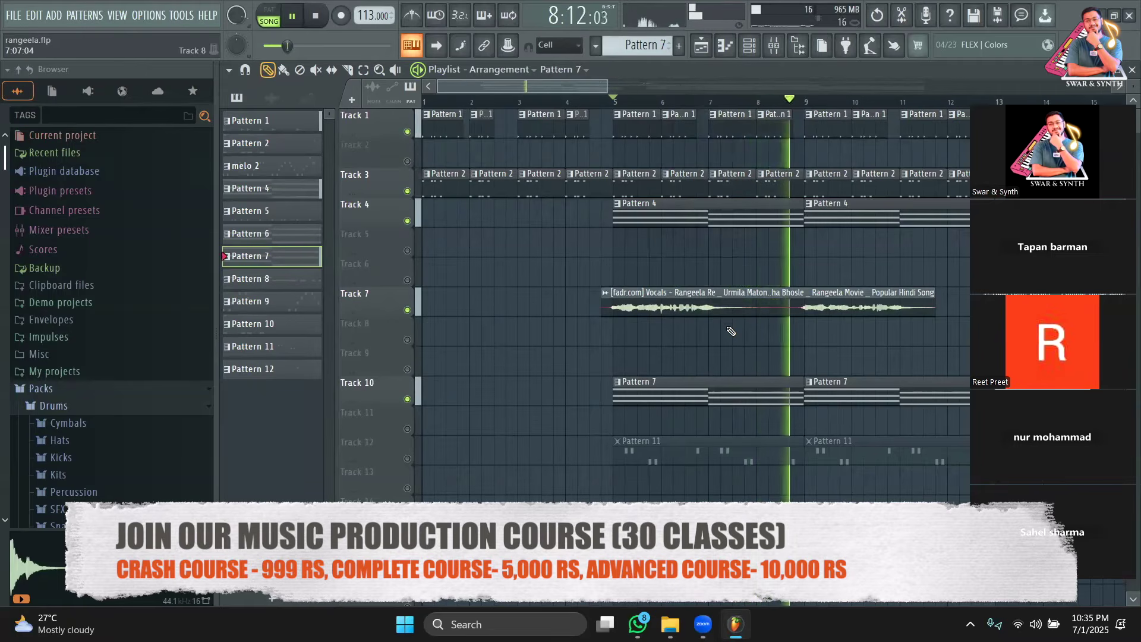
{"action": "key", "text": "space"}
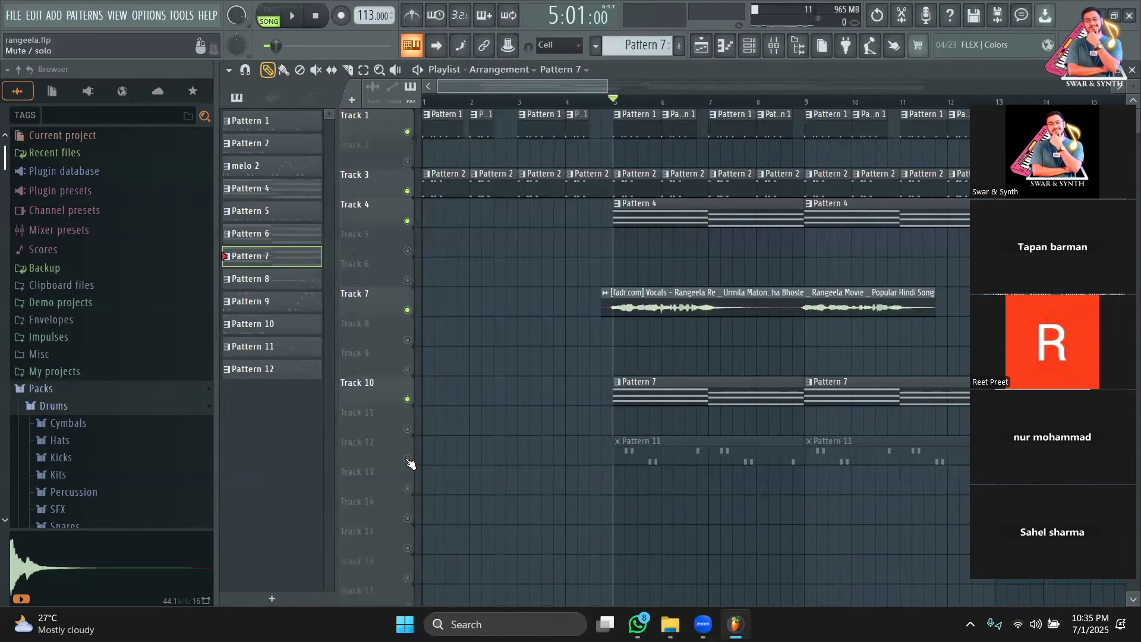
Step: Unmute Track 12 and open the Pluck 3 GOL synth used by its Pattern 11 clips
{"action": "left_click", "coordinate": [408, 459]}
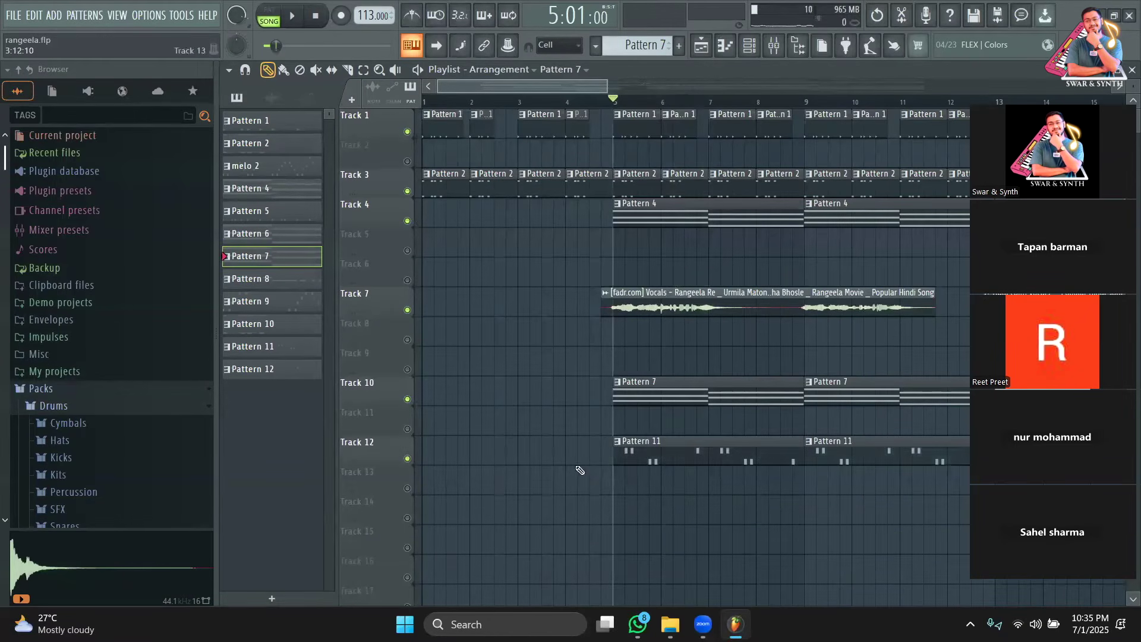
{"action": "double_click", "coordinate": [671, 450]}
{"action": "left_click", "coordinate": [749, 45]}
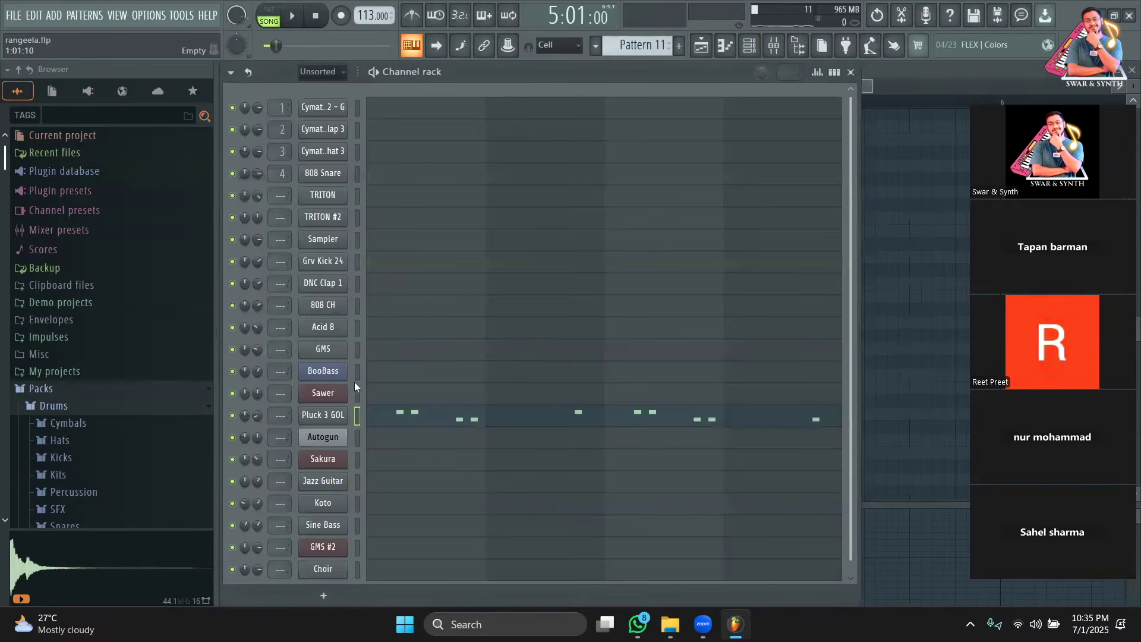
{"action": "left_click", "coordinate": [333, 421]}
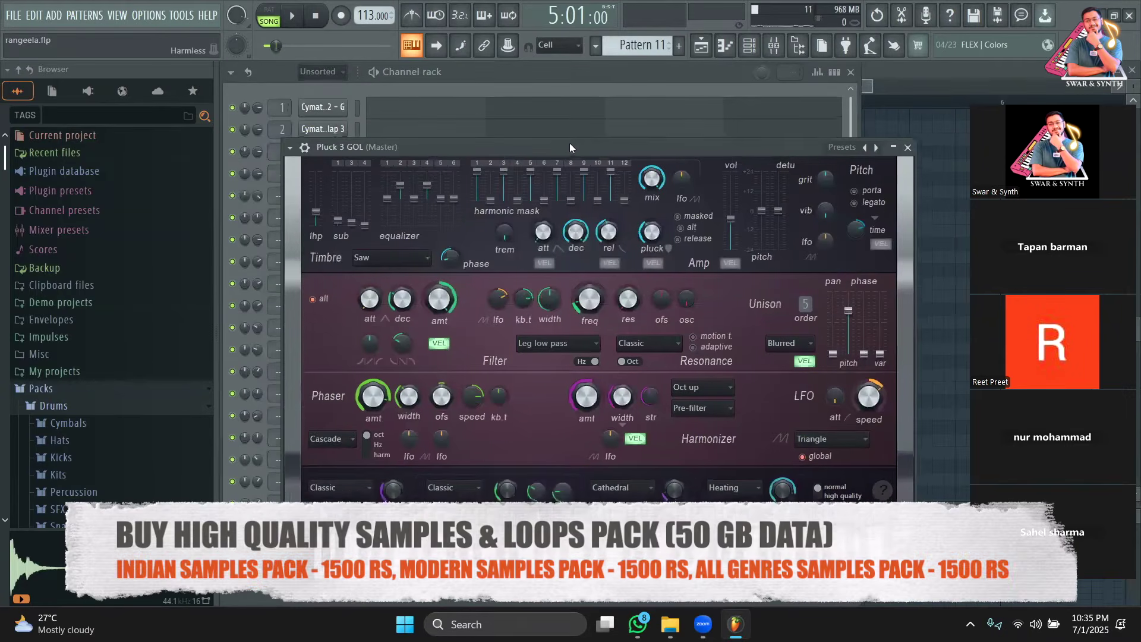
{"action": "left_click_drag", "start_coordinate": [569, 143], "coordinate": [574, 126]}
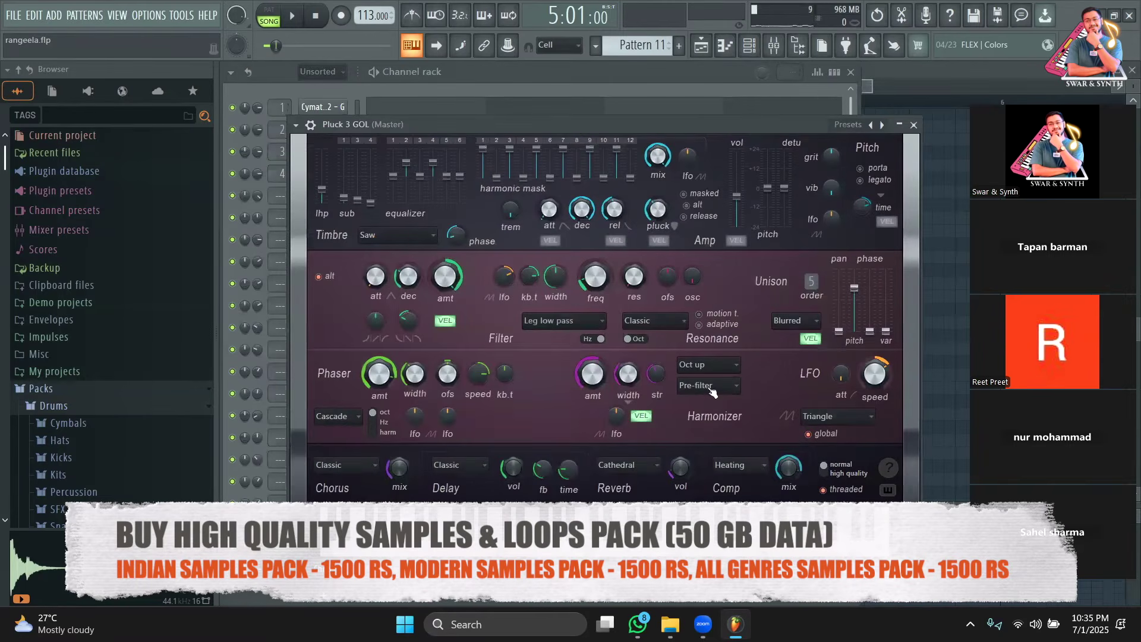
Step: Switch to pattern mode and play the Pluck 3 GOL notes of Pattern 11 in the piano roll
{"action": "left_click", "coordinate": [712, 79]}
{"action": "left_click", "coordinate": [268, 15]}
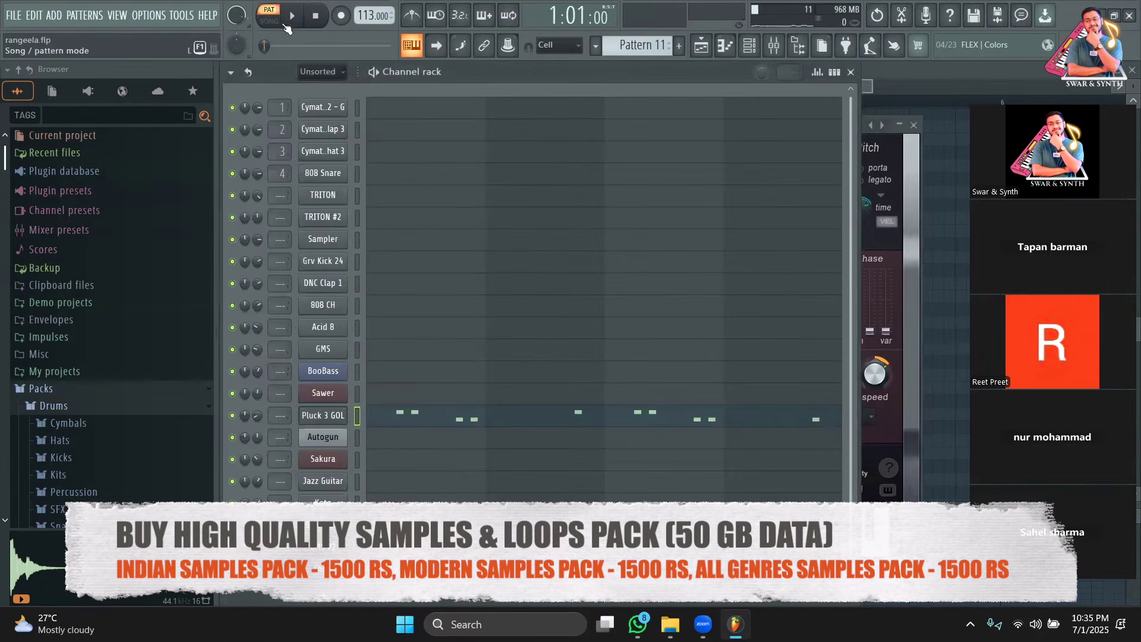
{"action": "left_click", "coordinate": [495, 423]}
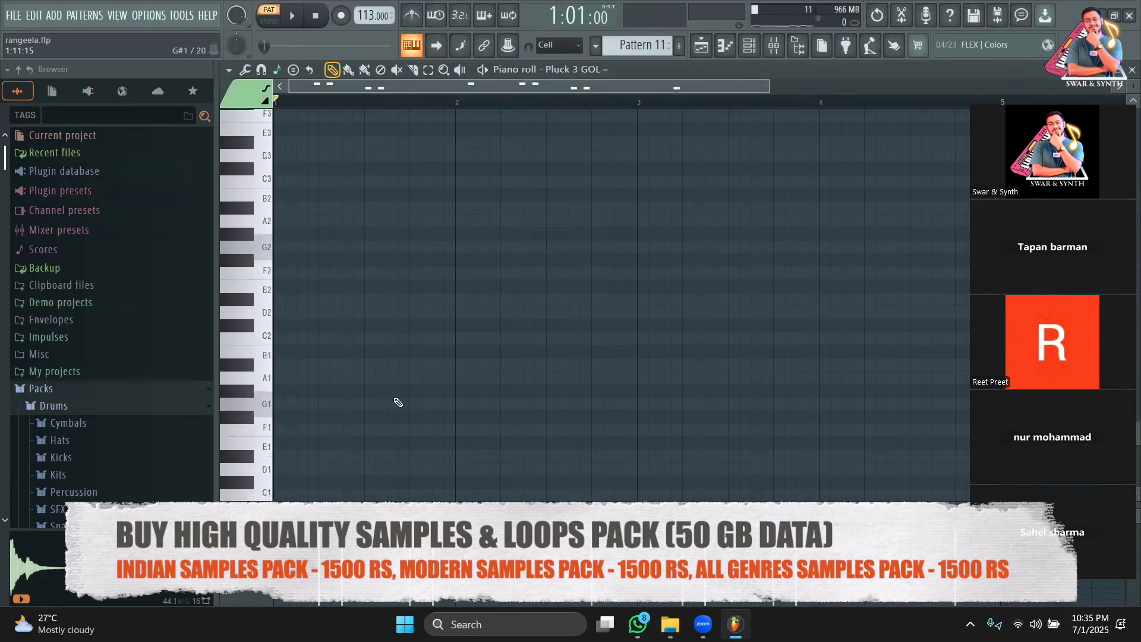
{"action": "scroll", "coordinate": [378, 369], "scroll_direction": "up", "scroll_amount": 5}
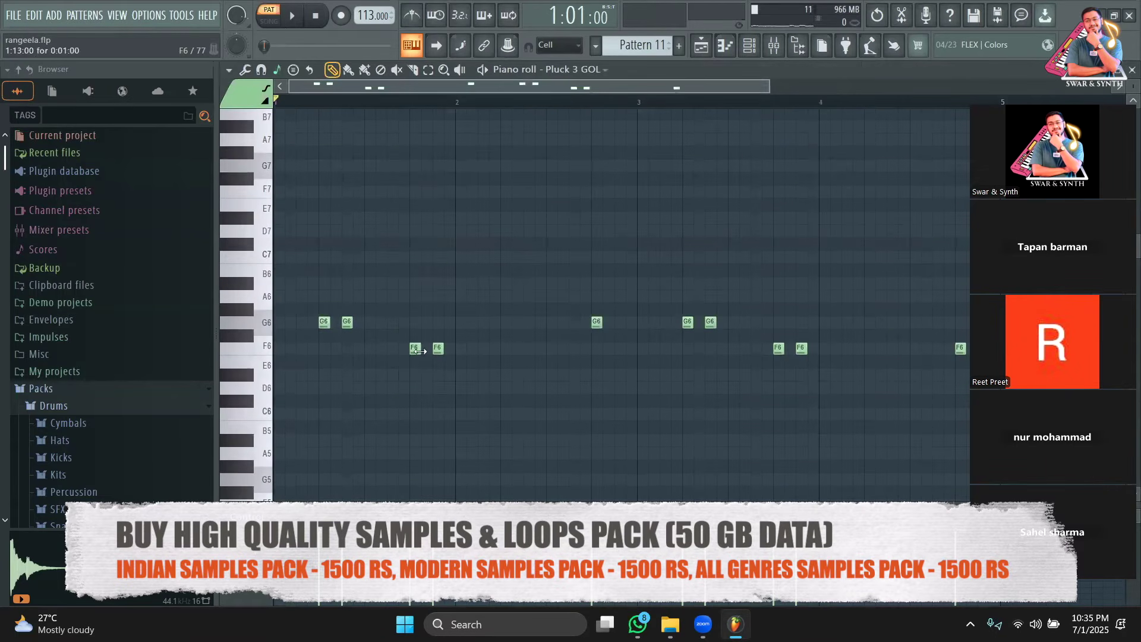
{"action": "key", "text": "space"}
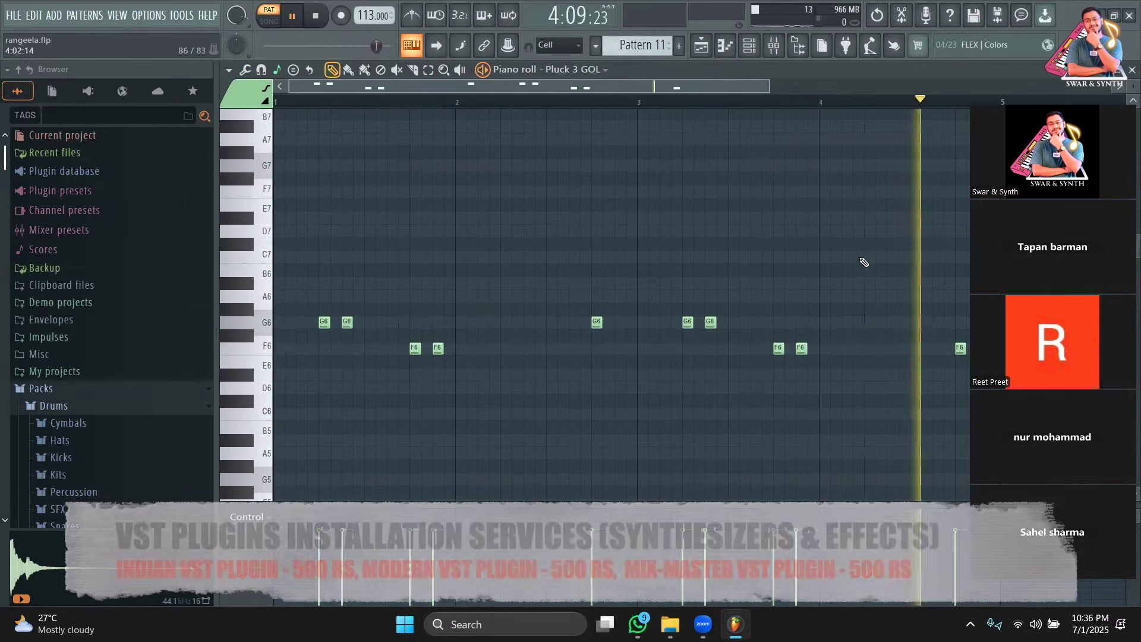
{"action": "left_click", "coordinate": [705, 49]}
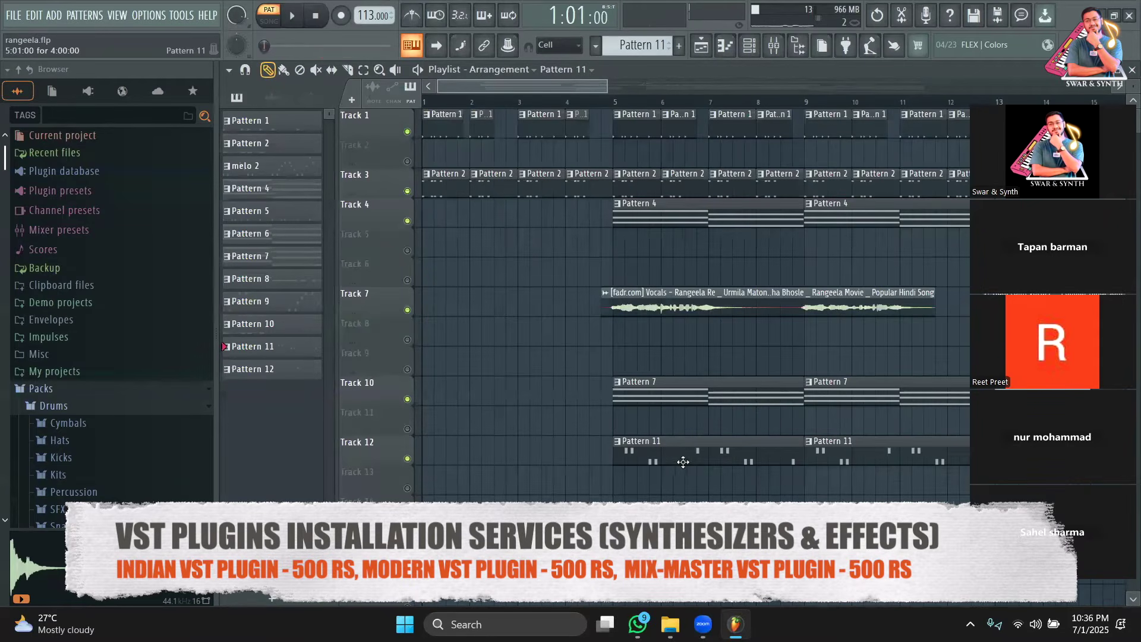
Step: Set the song position to bar 5 and review Pattern 11's notes and the scale options in the piano roll
{"action": "left_click", "coordinate": [620, 107]}
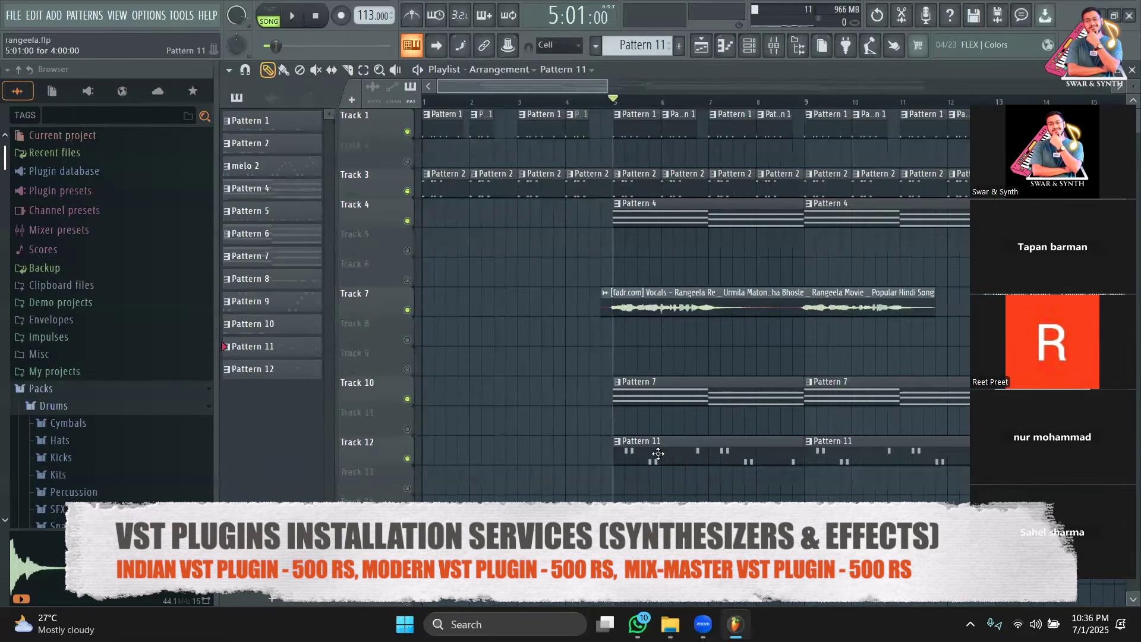
{"action": "double_click", "coordinate": [658, 454]}
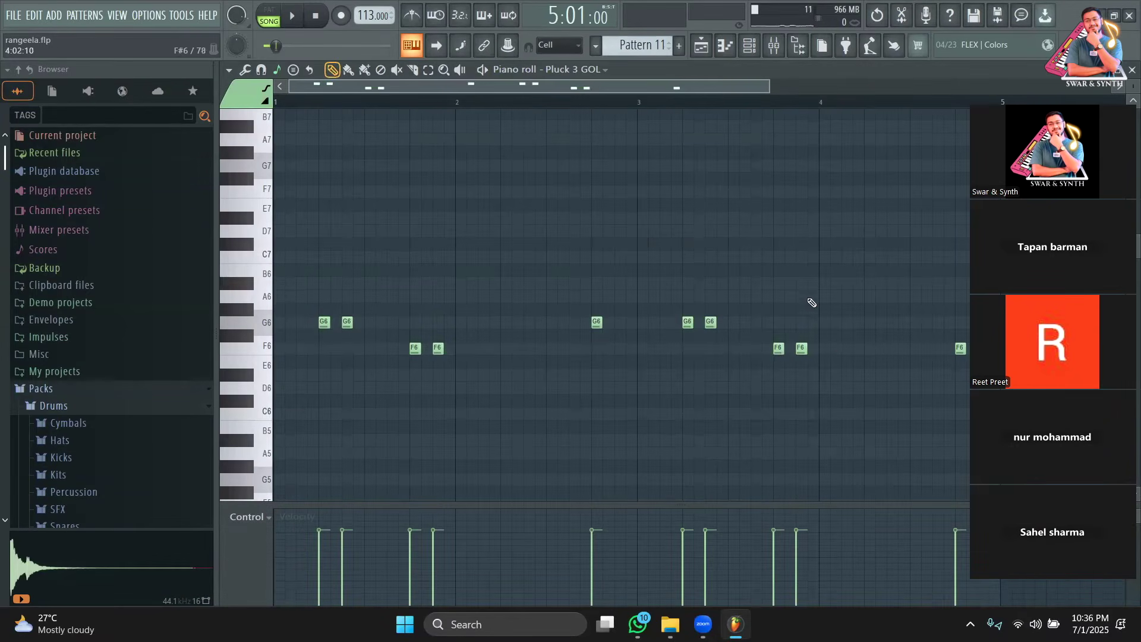
{"action": "left_click", "coordinate": [704, 48]}
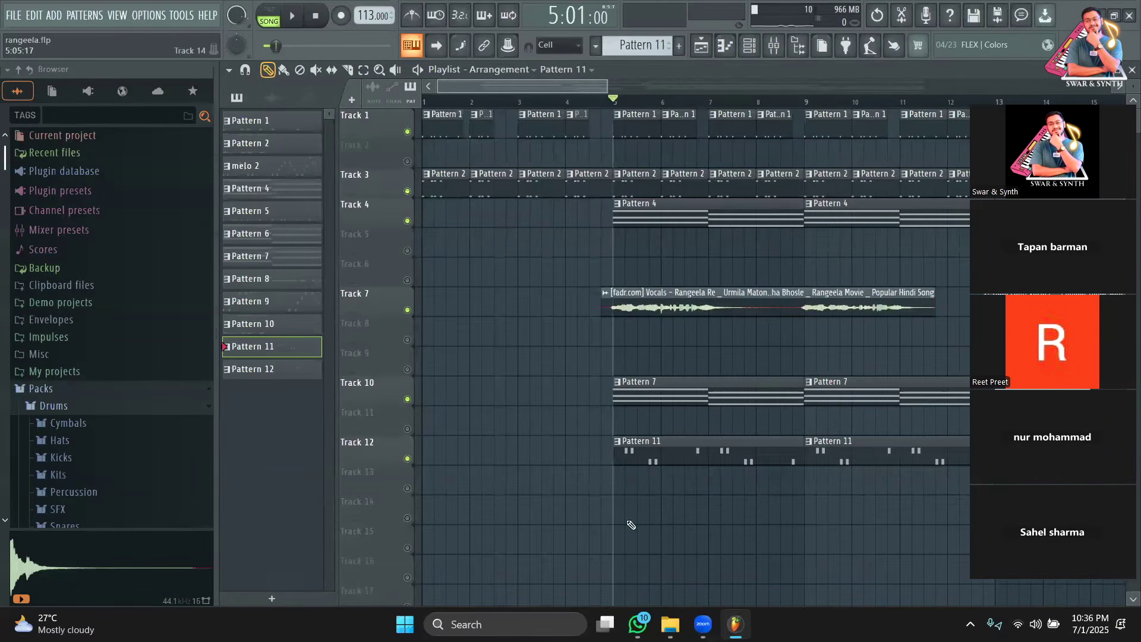
{"action": "double_click", "coordinate": [652, 464]}
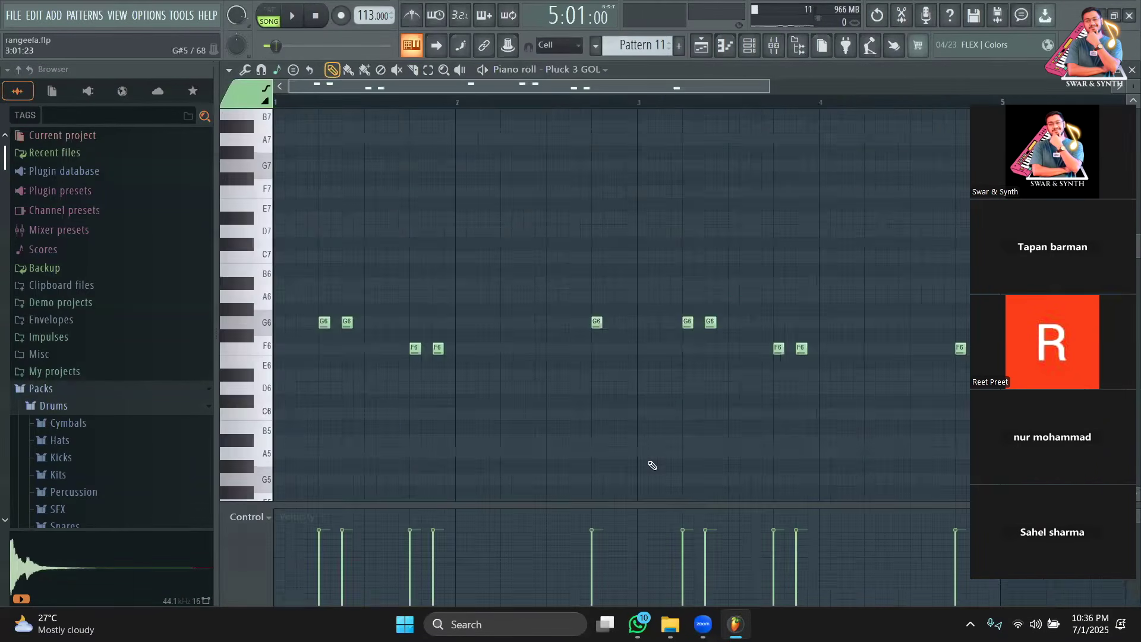
{"action": "left_click", "coordinate": [278, 70]}
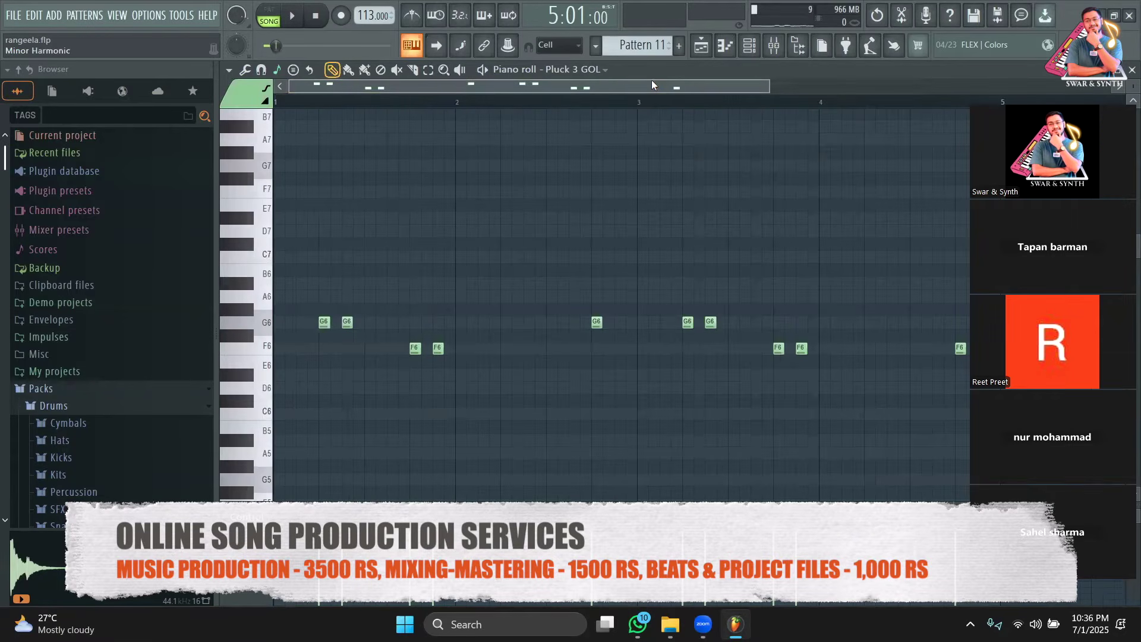
{"action": "left_click", "coordinate": [701, 54]}
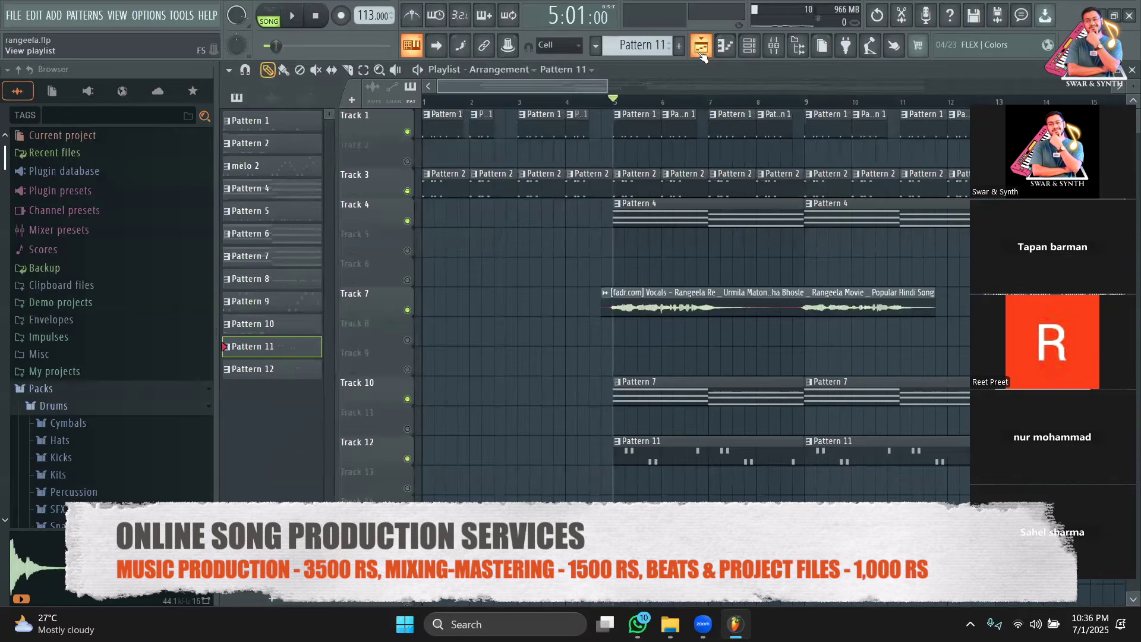
Step: Play the song from bar 5 with Pattern 11 included and briefly open Pattern 4's TRITON #2 piano roll
{"action": "key", "text": "space"}
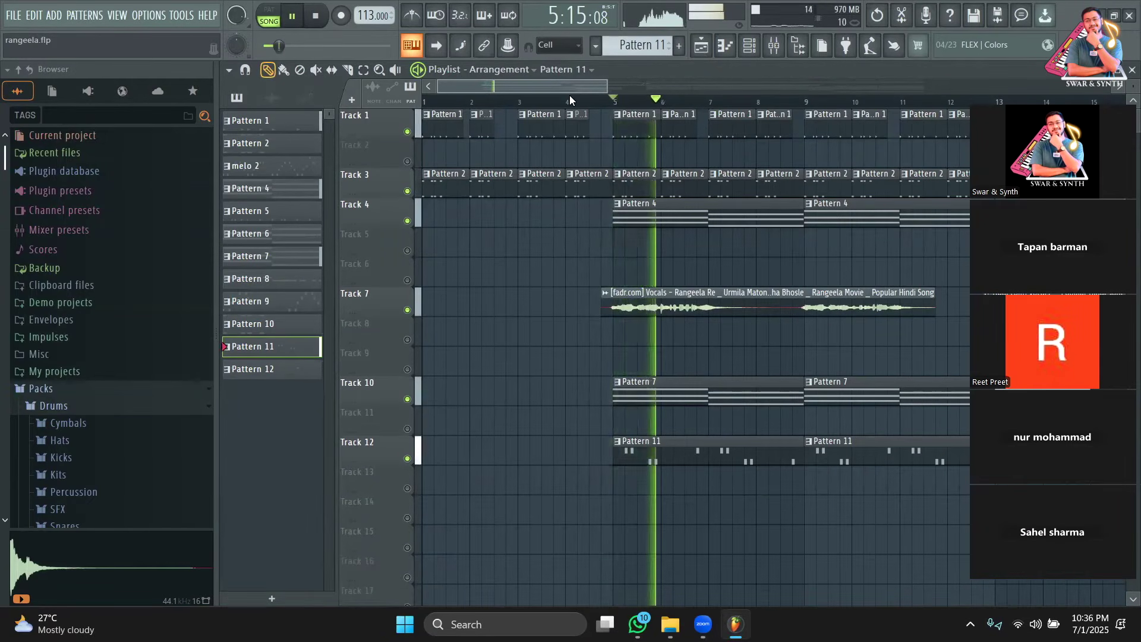
{"action": "double_click", "coordinate": [648, 220]}
{"action": "key", "text": "space"}
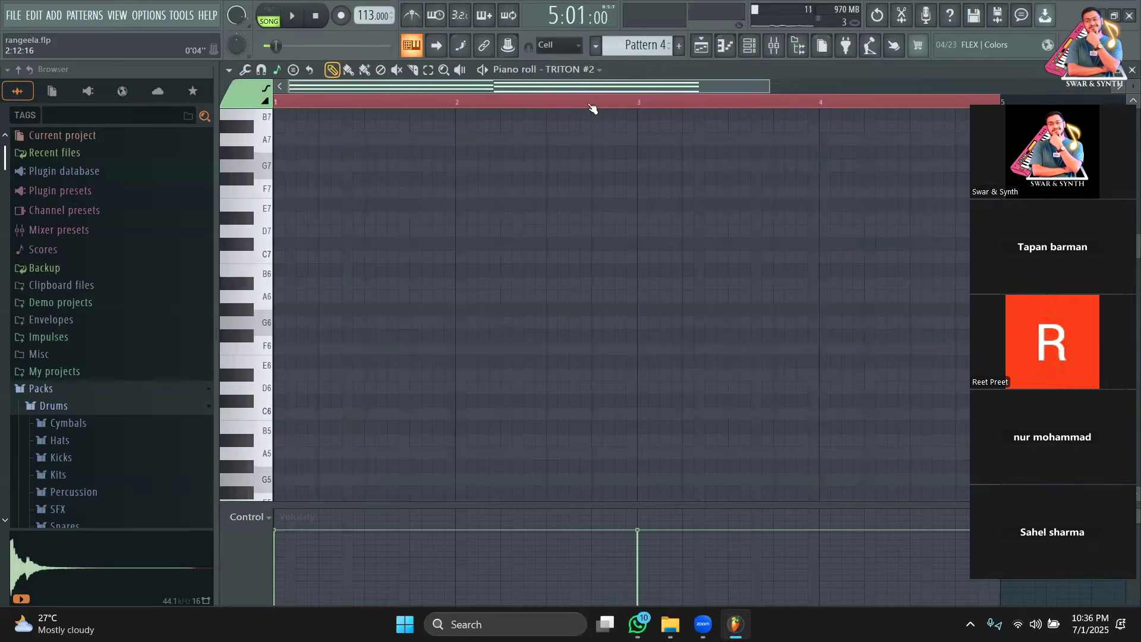
{"action": "left_click", "coordinate": [700, 47]}
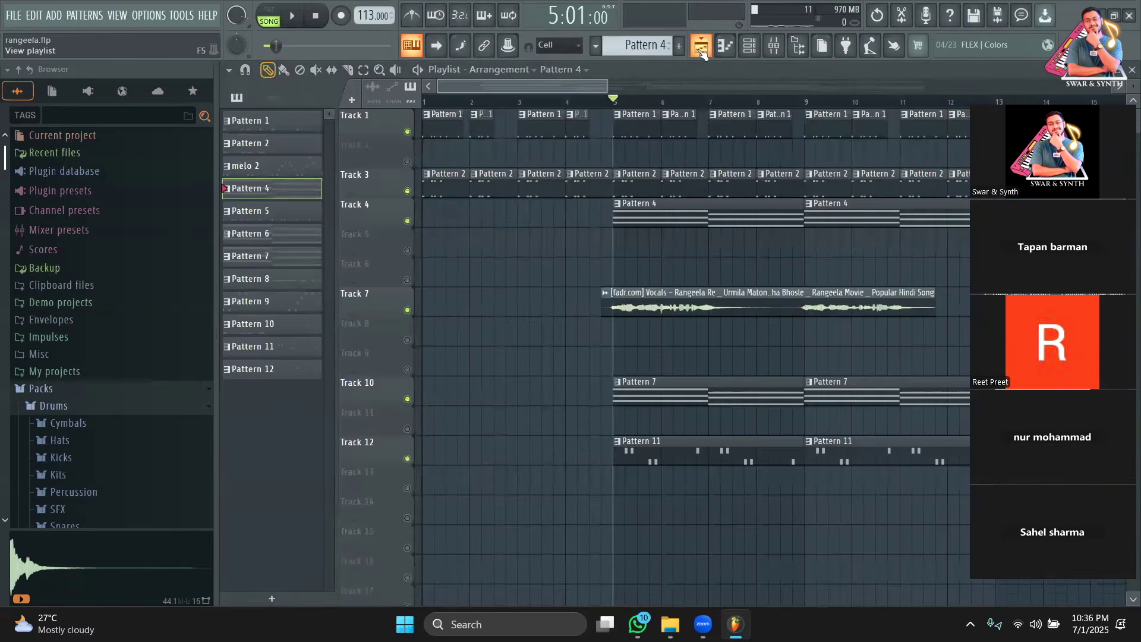
Step: Reopen the Pluck 3 GOL synth of Pattern 11 and look through its preset list without loading another preset
{"action": "double_click", "coordinate": [705, 207]}
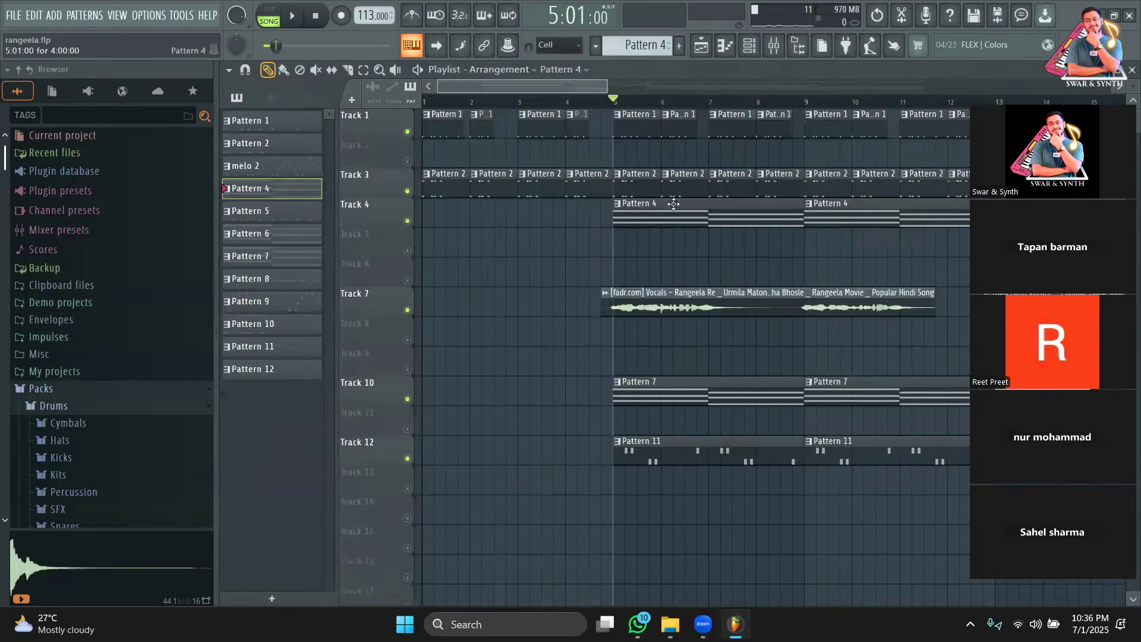
{"action": "left_click", "coordinate": [700, 46]}
{"action": "left_click", "coordinate": [691, 356]}
{"action": "double_click", "coordinate": [691, 356]}
{"action": "left_click", "coordinate": [750, 46]}
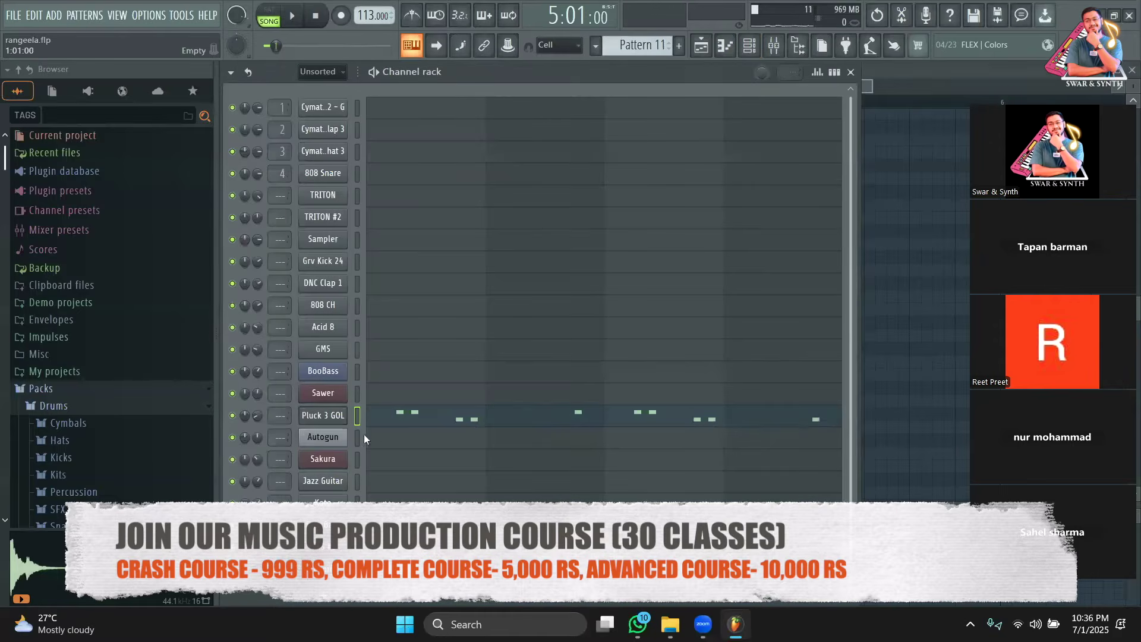
{"action": "left_click", "coordinate": [330, 417]}
{"action": "left_click_drag", "start_coordinate": [624, 127], "coordinate": [647, 116]}
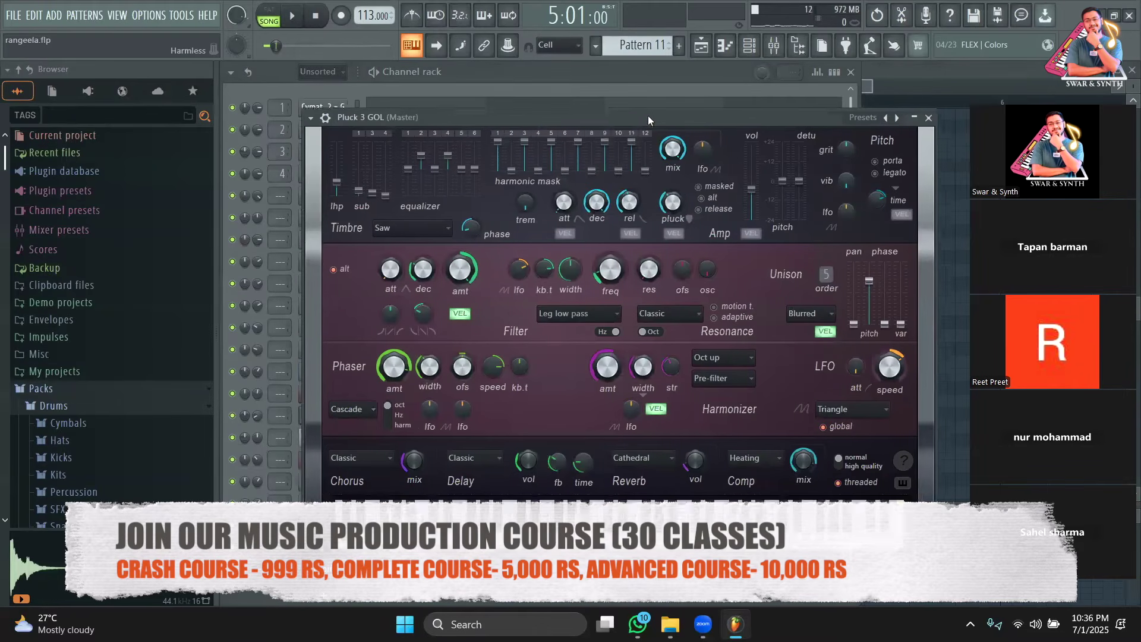
{"action": "left_click", "coordinate": [871, 116]}
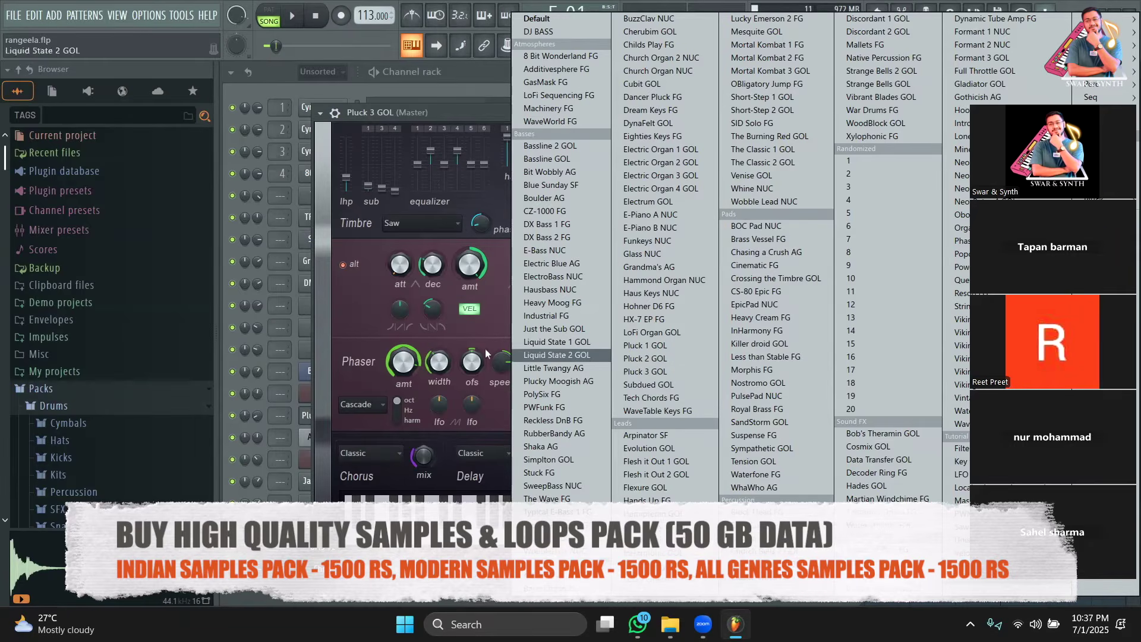
{"action": "left_click", "coordinate": [501, 306]}
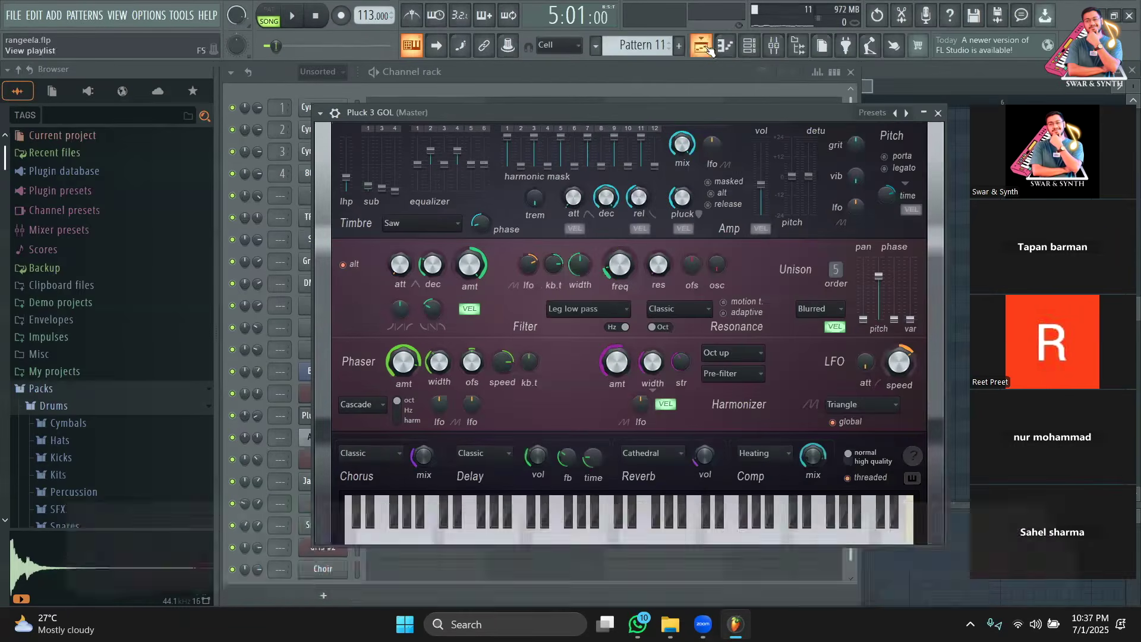
Step: Play the arrangement again from bar 5 in the playlist and move the song position to bar 19
{"action": "left_click", "coordinate": [707, 47]}
{"action": "key", "text": "space"}
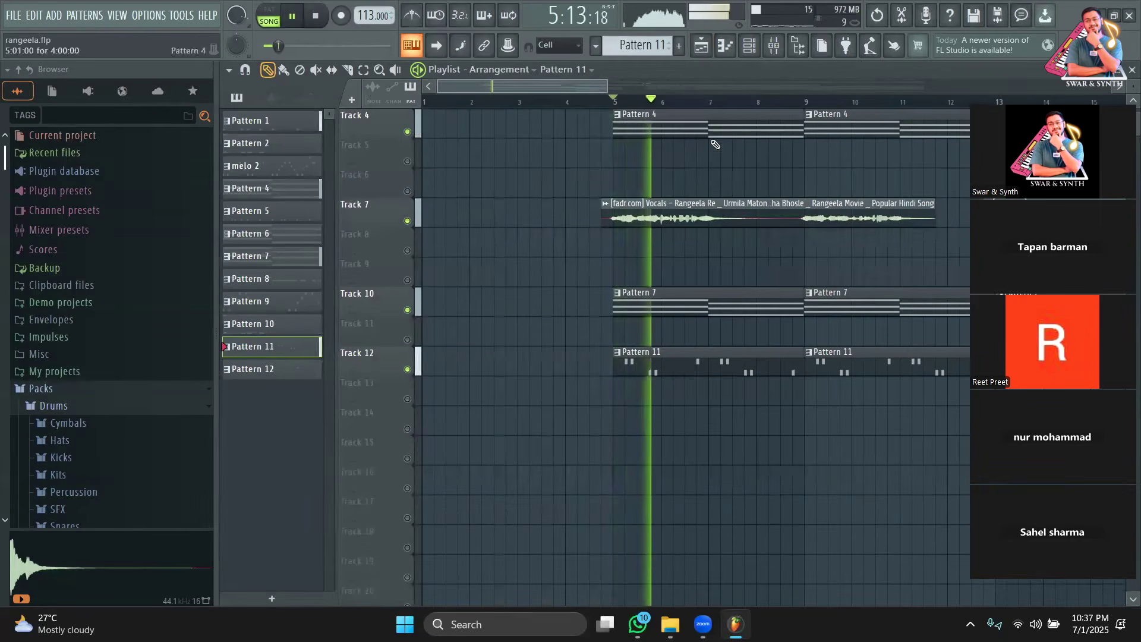
{"action": "scroll", "coordinate": [716, 347], "scroll_direction": "up", "scroll_amount": 3}
{"action": "key", "text": "space"}
{"action": "left_click_drag", "start_coordinate": [609, 88], "coordinate": [676, 89]}
{"action": "left_click", "coordinate": [716, 103]}
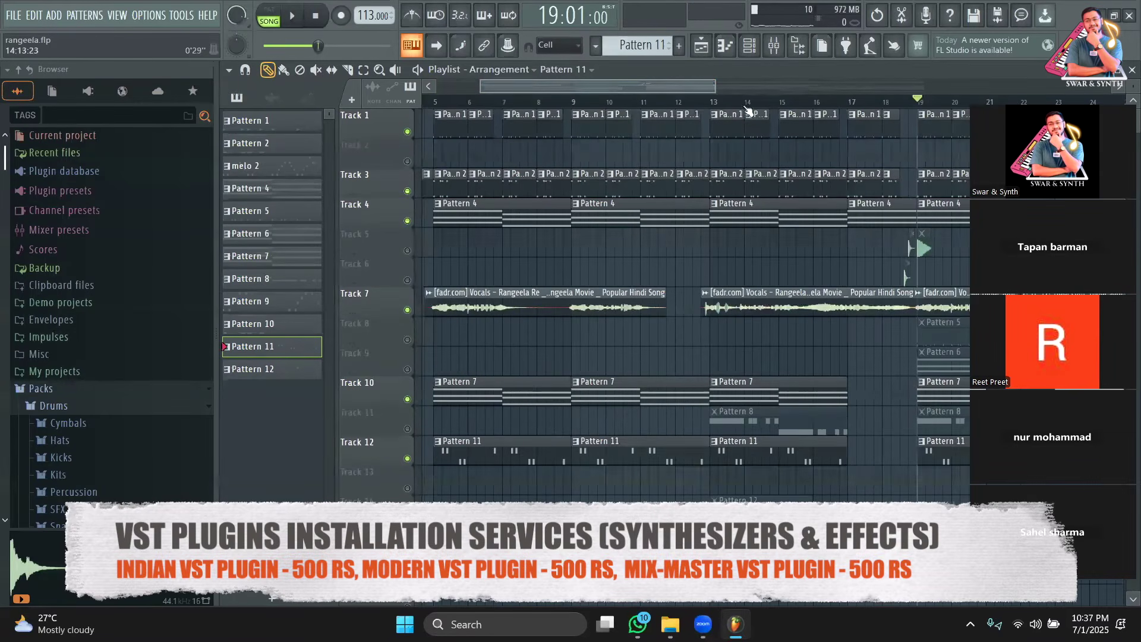
Step: Solo Track 1 and play its Pattern 1 drum clips from within bar 7
{"action": "right_click", "coordinate": [407, 132]}
{"action": "key", "text": "space"}
{"action": "left_click", "coordinate": [527, 103]}
{"action": "key", "text": "space"}
{"action": "left_click_drag", "start_coordinate": [602, 88], "coordinate": [676, 90]}
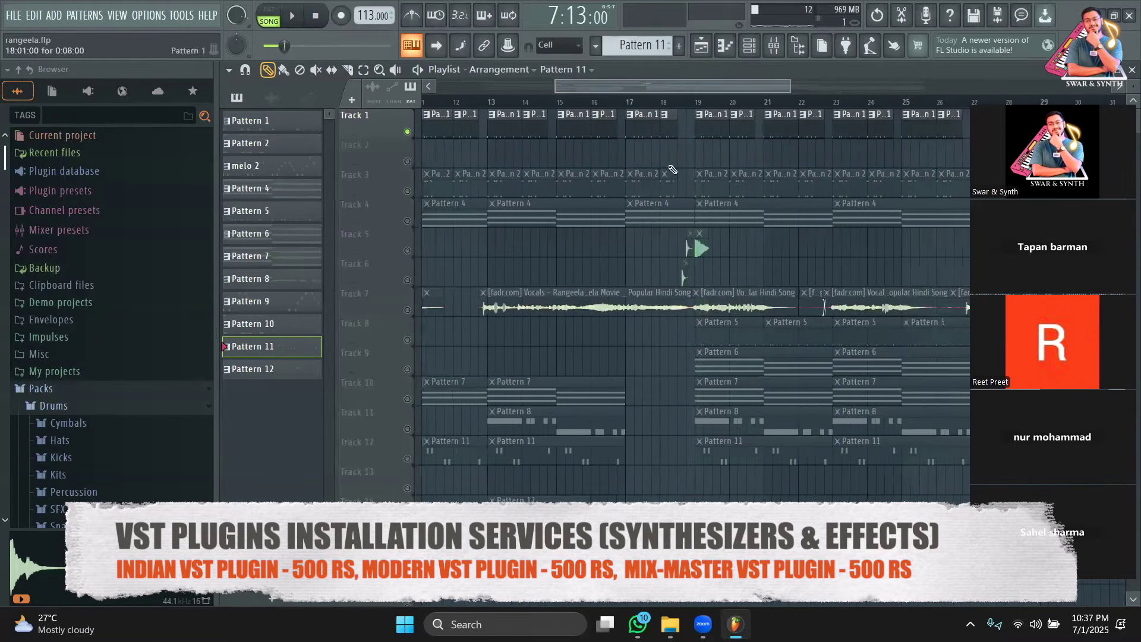
Step: Enable Track 8, mute Track 1 and play the Pattern 5 drum clips alone from bar 19
{"action": "left_click", "coordinate": [407, 340]}
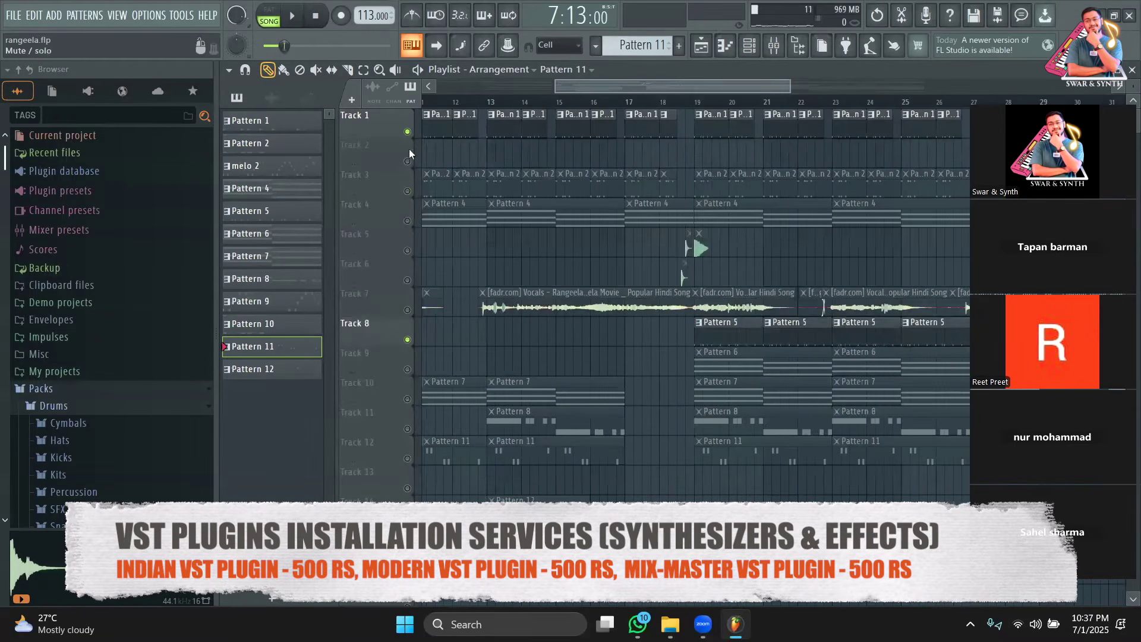
{"action": "left_click", "coordinate": [698, 101]}
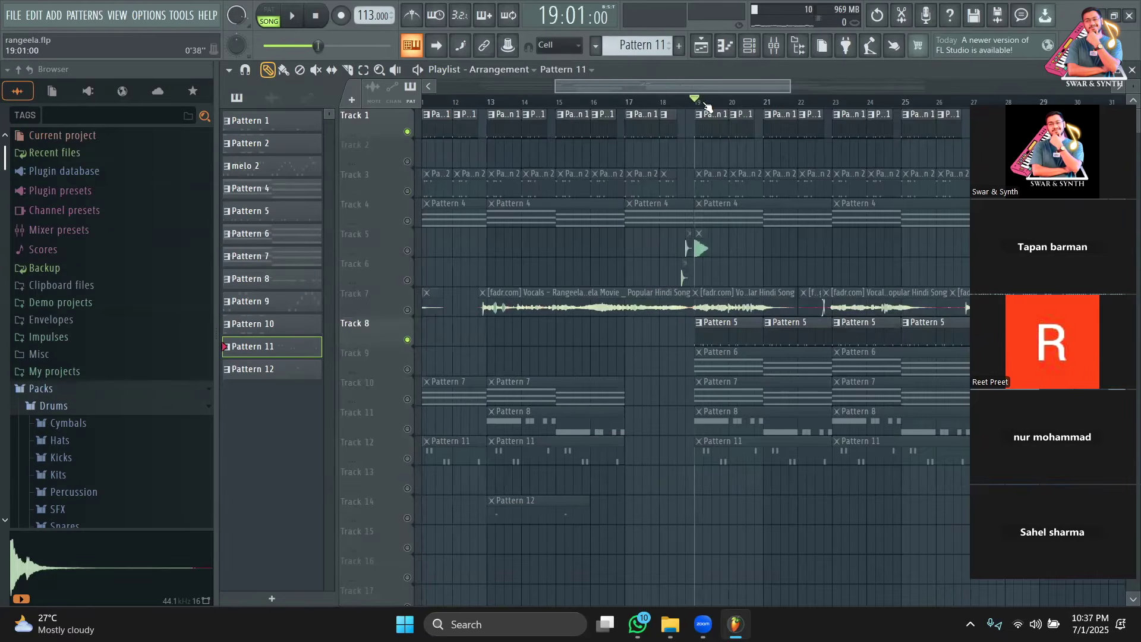
{"action": "left_click", "coordinate": [407, 131]}
{"action": "key", "text": "space"}
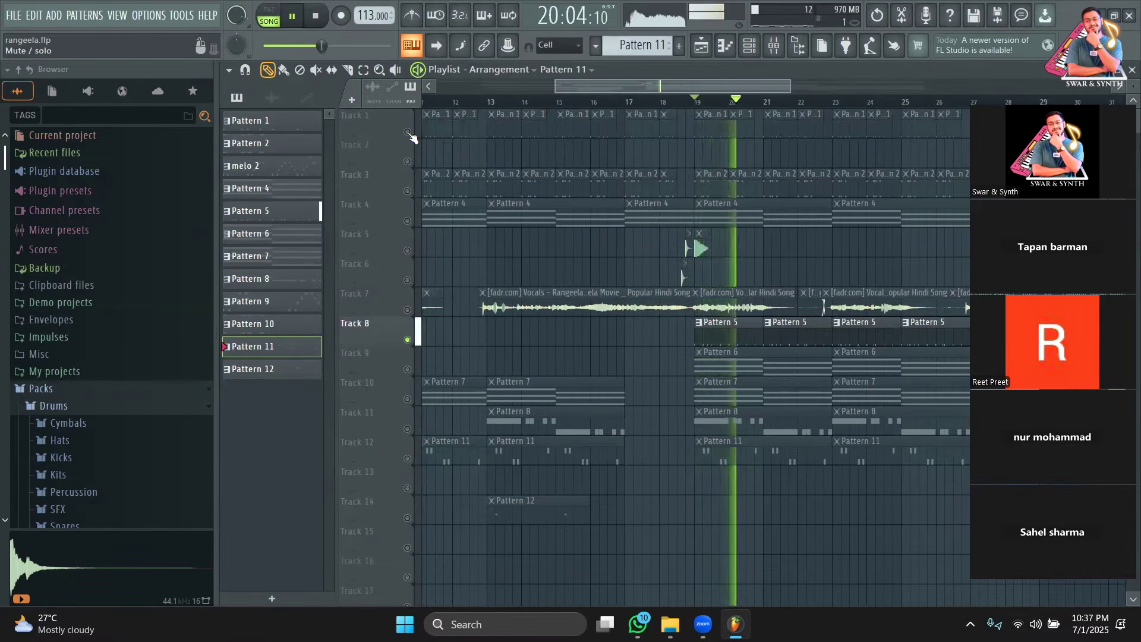
{"action": "key", "text": "space"}
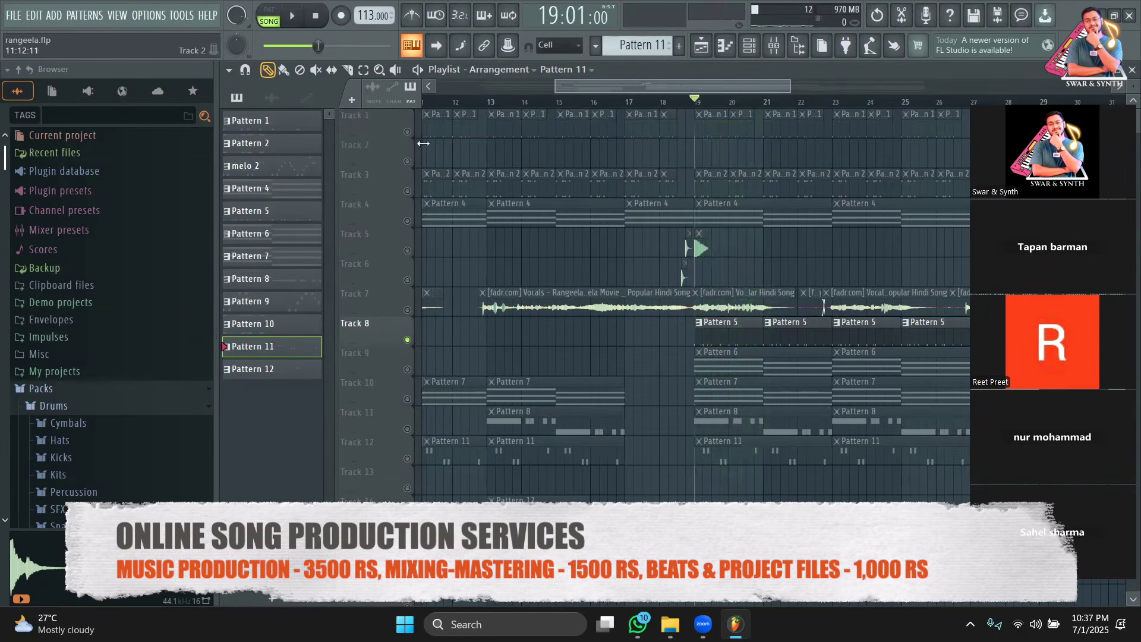
Step: Unmute Track 1 beside Track 8 and play its Pattern 1 drums from bar 15
{"action": "left_click", "coordinate": [407, 131]}
{"action": "left_click", "coordinate": [580, 97]}
{"action": "key", "text": "space"}
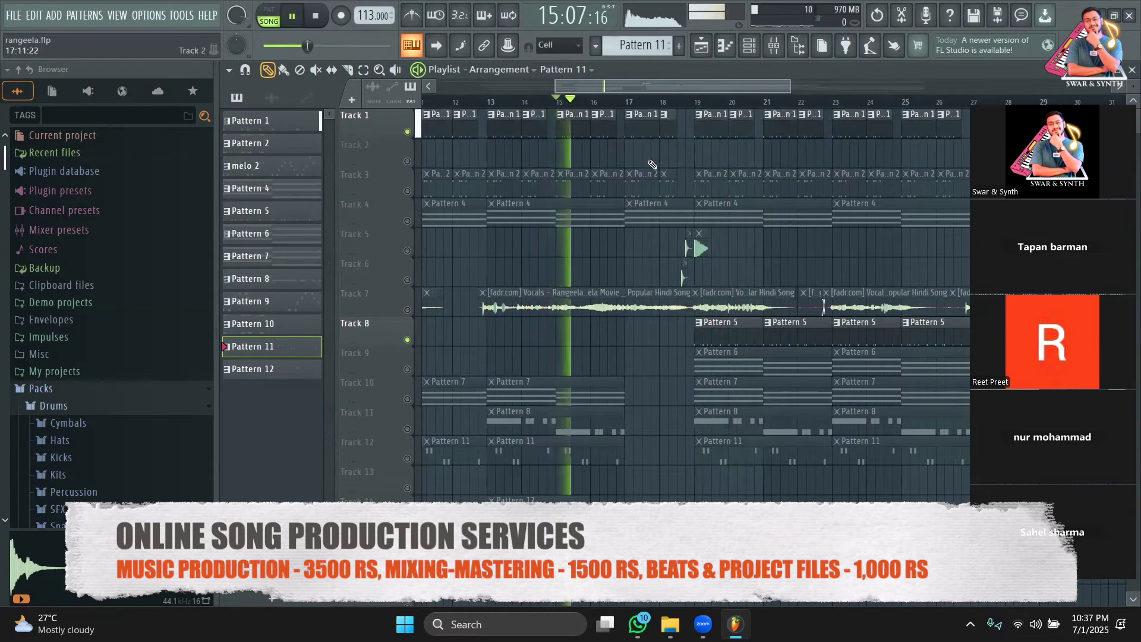
{"action": "key", "text": "space"}
Step: Restore all playlist tracks from solo and play the full arrangement from bar 18 into the drop at bar 19
{"action": "left_click", "coordinate": [684, 103]}
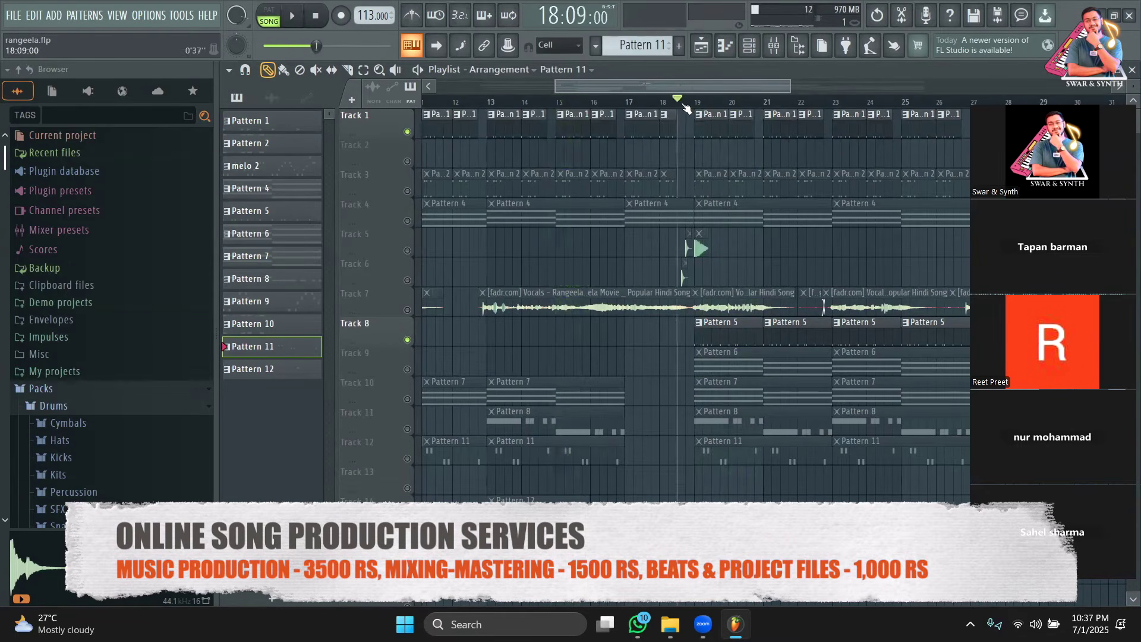
{"action": "right_click", "coordinate": [406, 310]}
{"action": "right_click", "coordinate": [406, 310]}
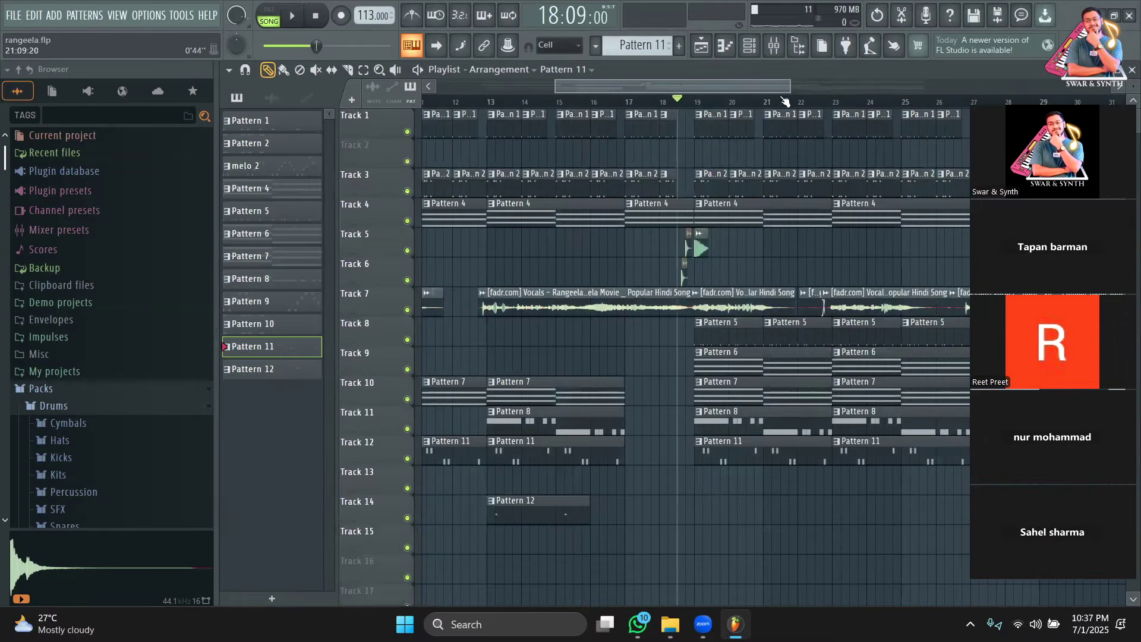
{"action": "key", "text": "space"}
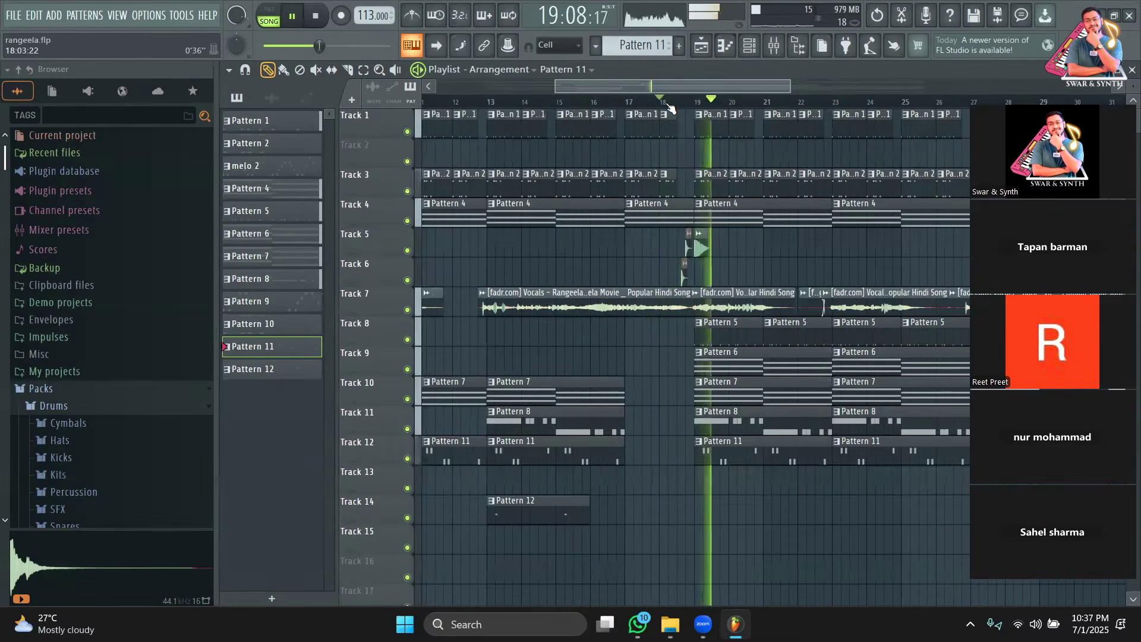
{"action": "key", "text": "space"}
Step: Solo Track 8 and open the Grv Kick 24 piano roll of Pattern 5 at bar 19
{"action": "right_click", "coordinate": [408, 340]}
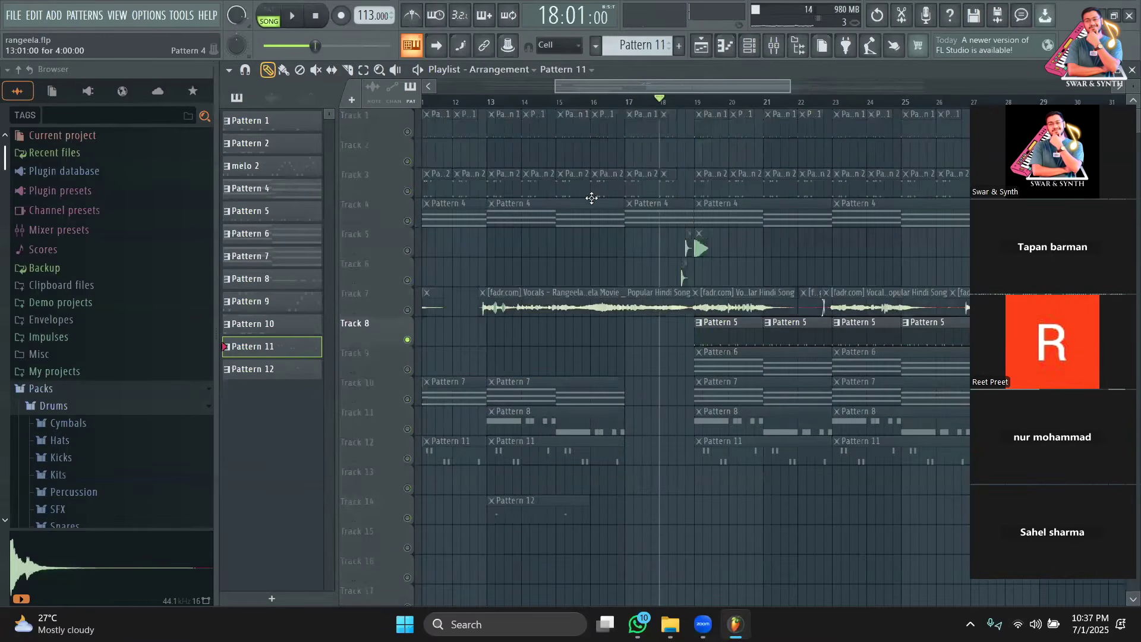
{"action": "left_click", "coordinate": [705, 106]}
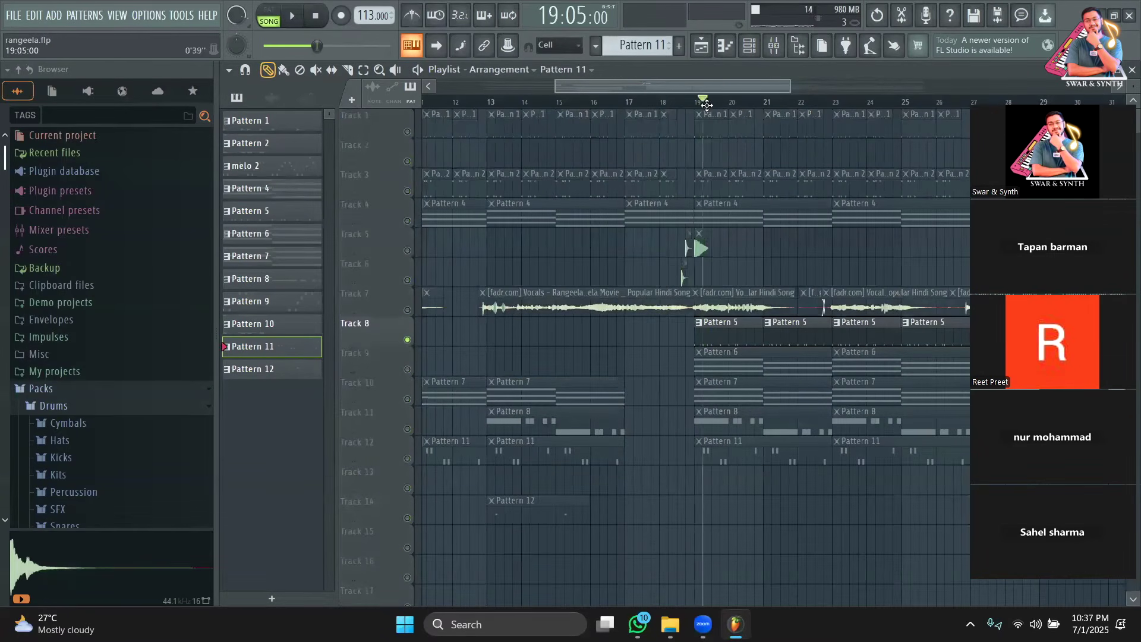
{"action": "double_click", "coordinate": [753, 335]}
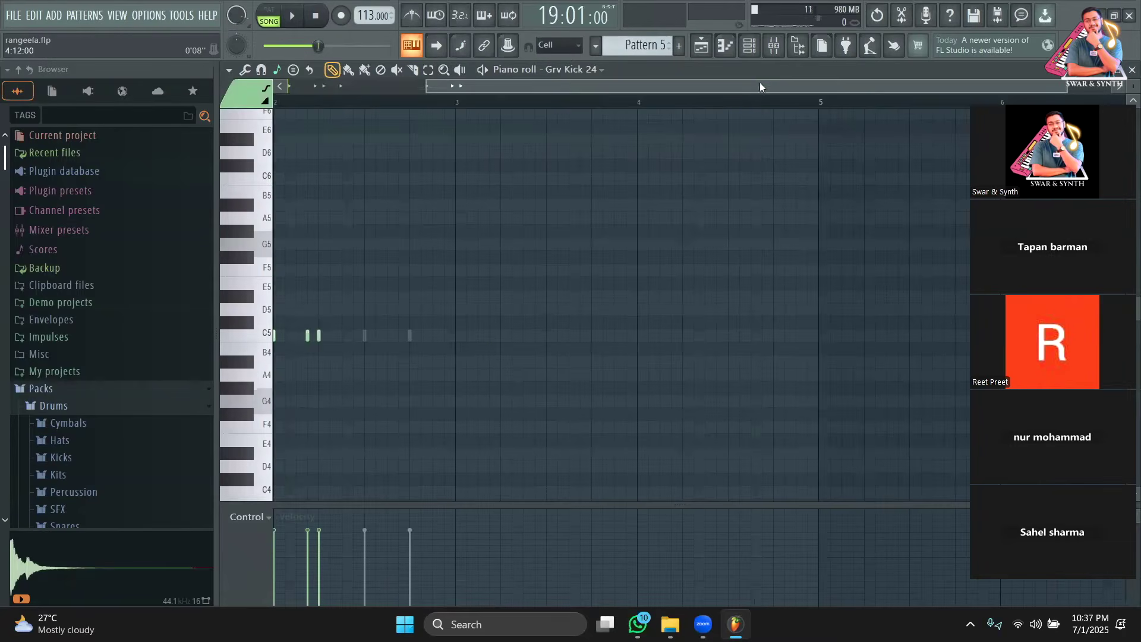
Step: Show the channel rack as a step grid and compare the drum steps of Pattern 5 with those of Pattern 1
{"action": "left_click", "coordinate": [748, 48]}
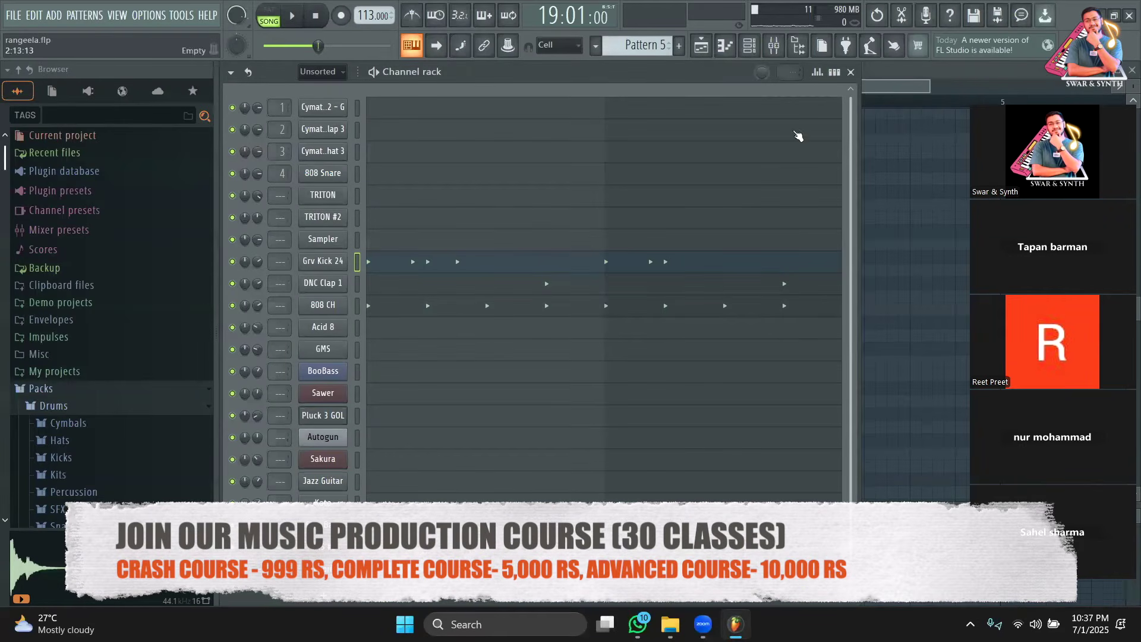
{"action": "left_click", "coordinate": [850, 72]}
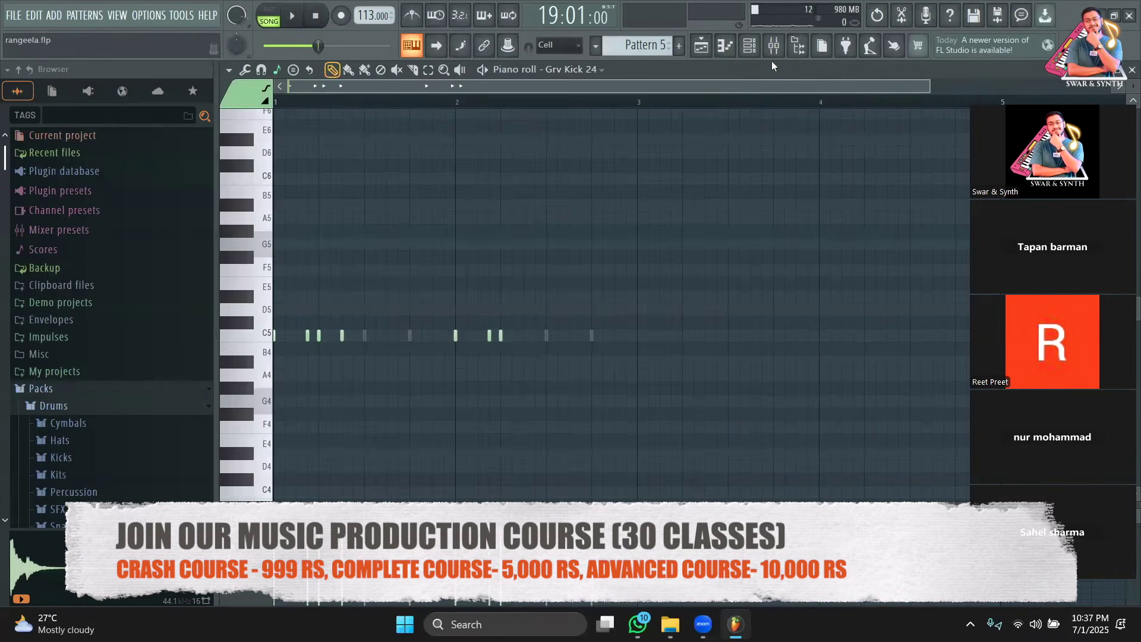
{"action": "left_click", "coordinate": [750, 46]}
{"action": "left_click", "coordinate": [833, 76]}
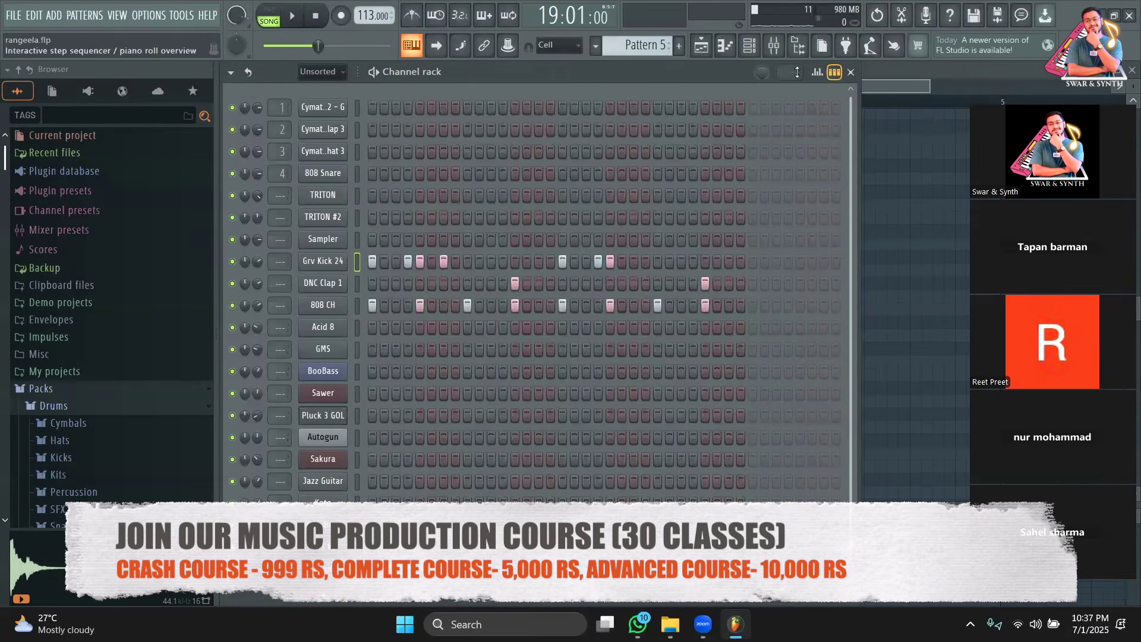
{"action": "scroll", "coordinate": [666, 48], "scroll_direction": "up", "scroll_amount": 4}
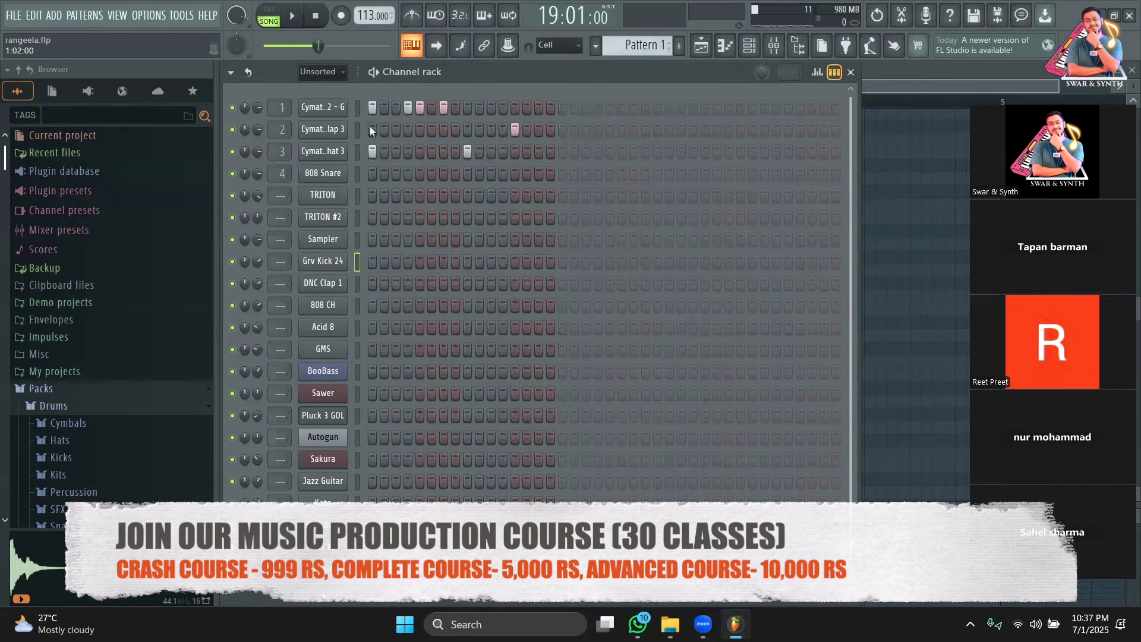
{"action": "scroll", "coordinate": [639, 46], "scroll_direction": "down", "scroll_amount": 5}
{"action": "scroll", "coordinate": [645, 46], "scroll_direction": "down", "scroll_amount": 3}
{"action": "scroll", "coordinate": [645, 46], "scroll_direction": "up", "scroll_amount": 5}
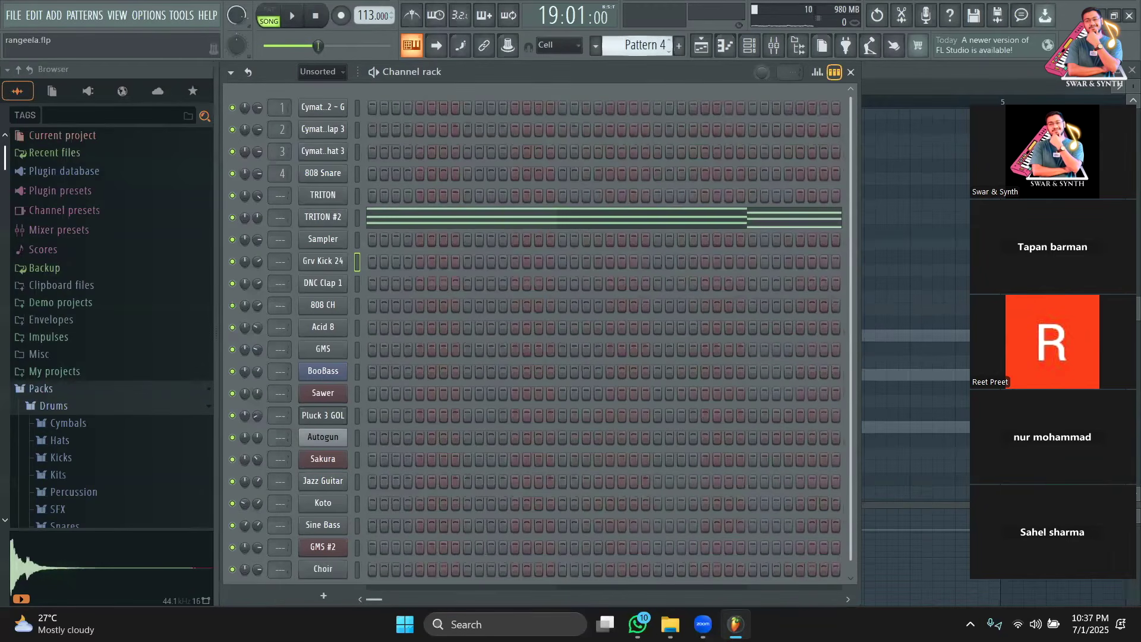
{"action": "scroll", "coordinate": [645, 46], "scroll_direction": "down", "scroll_amount": 1}
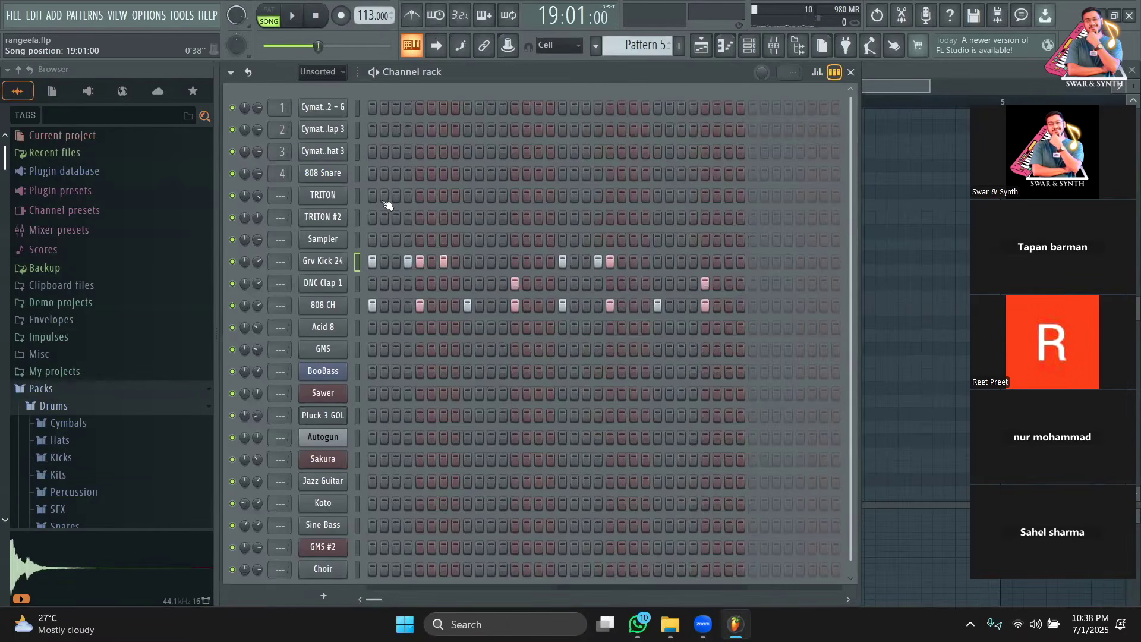
Step: Compare the Cymatics Lofi Kick 12 sample with the Grv Kick 24 sample in their sampler windows
{"action": "left_click", "coordinate": [323, 107]}
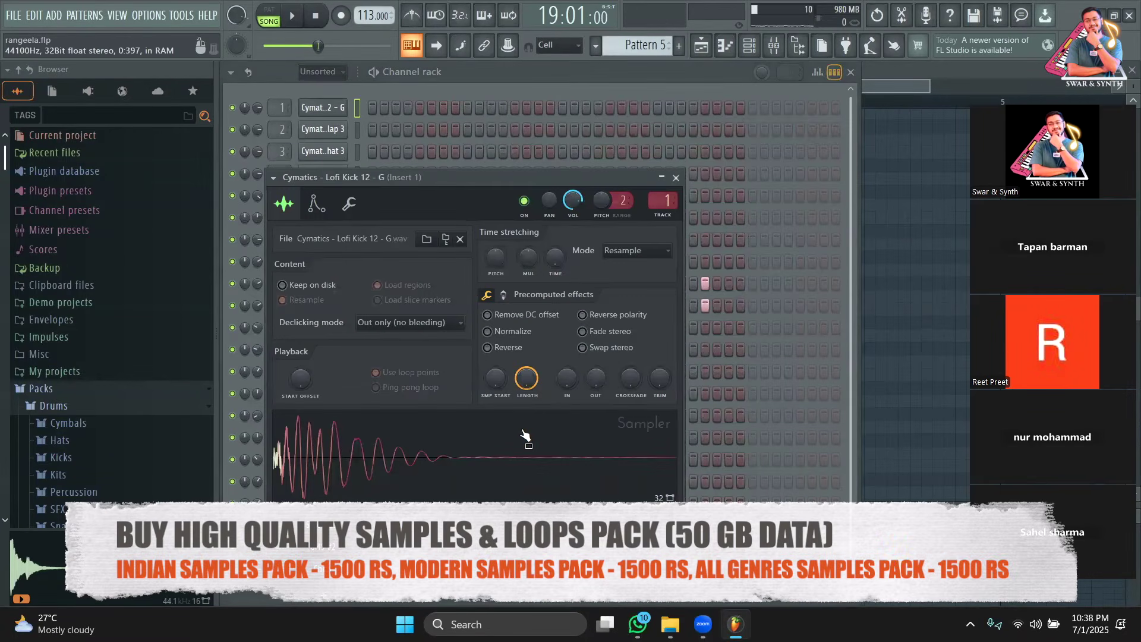
{"action": "left_click", "coordinate": [486, 114]}
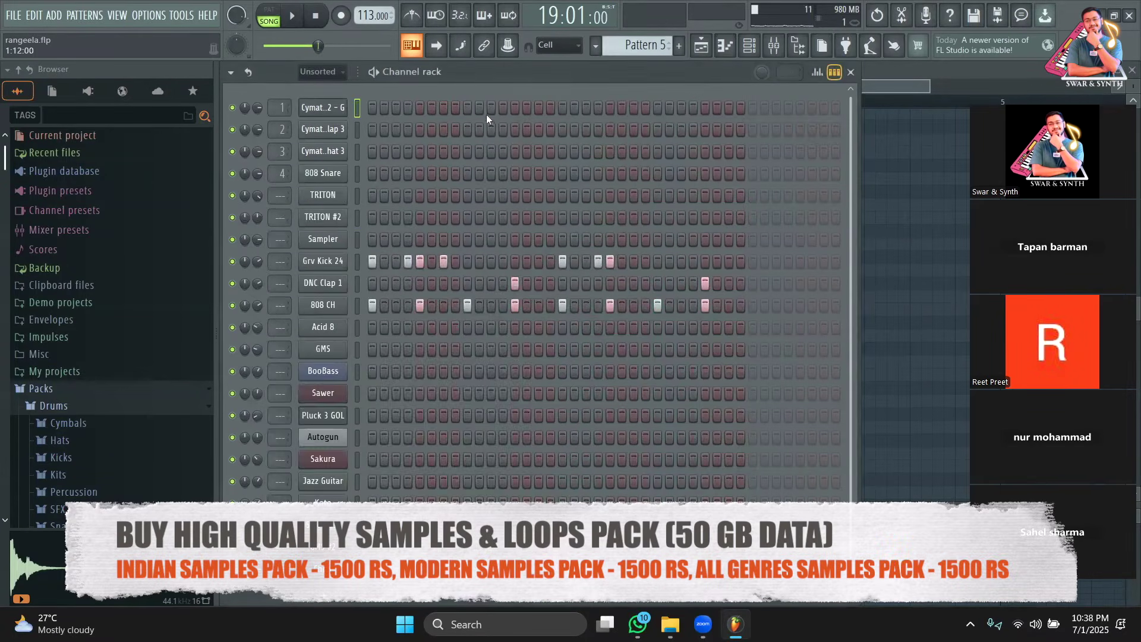
{"action": "left_click", "coordinate": [323, 261]}
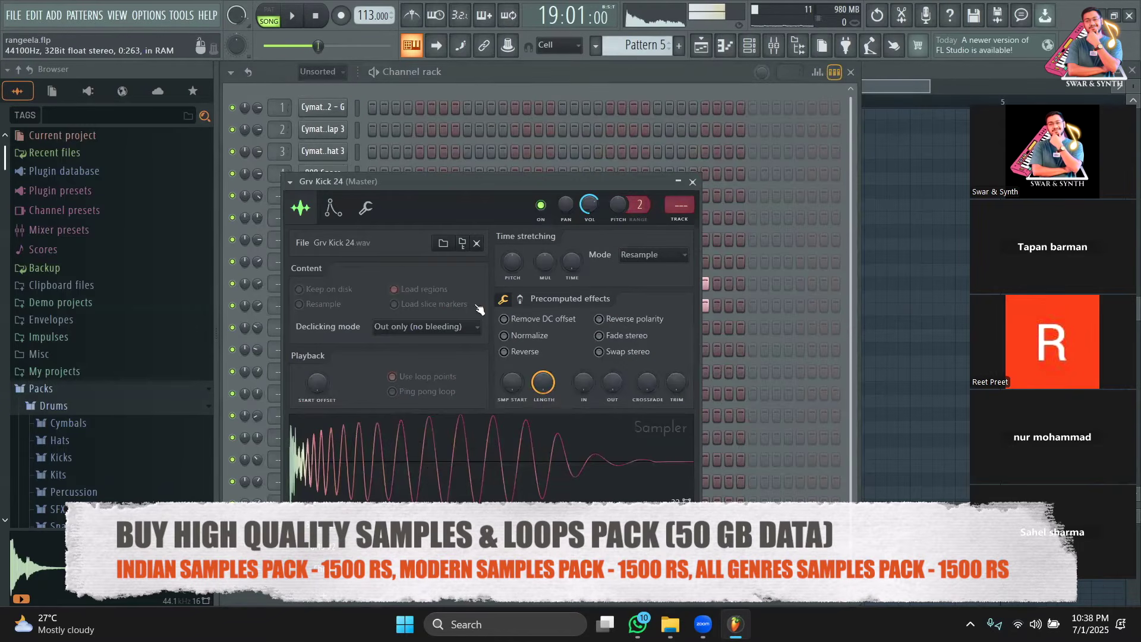
{"action": "left_click", "coordinate": [551, 81]}
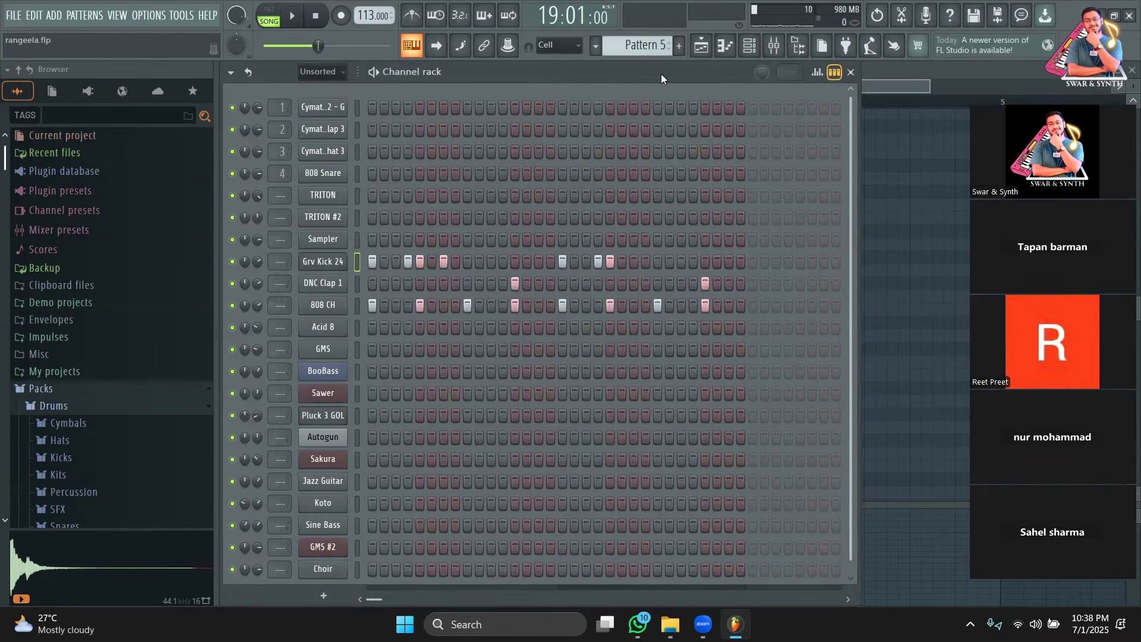
Step: Return to the playlist, enable Tracks 1, 2, 3, 4 and 9 alongside Track 8, and briefly play from bar 19
{"action": "left_click", "coordinate": [702, 53]}
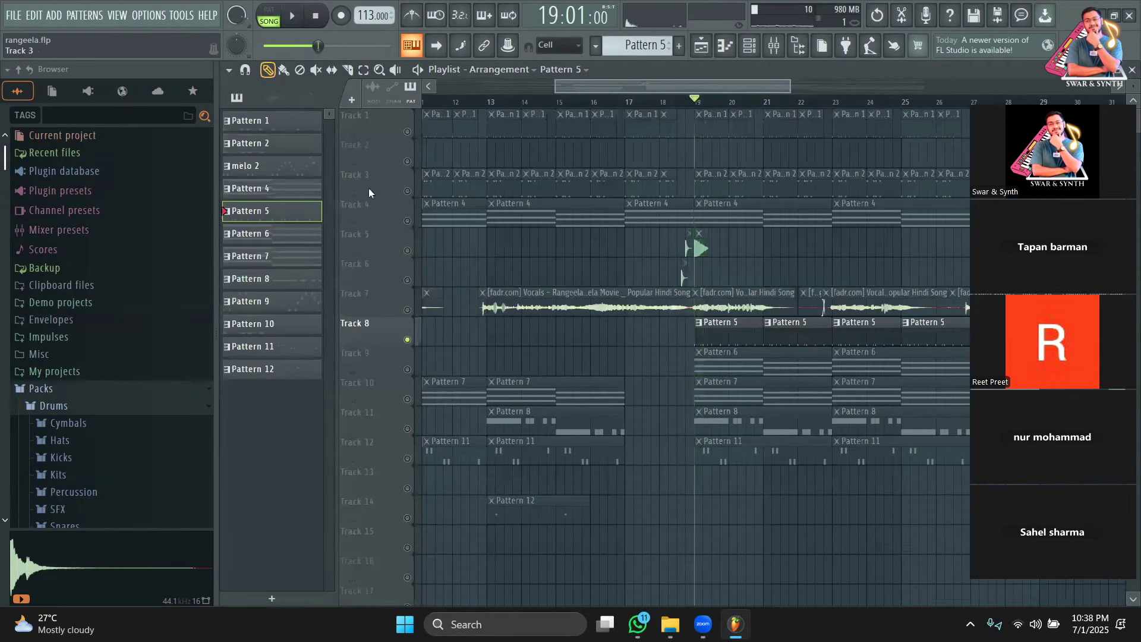
{"action": "left_click", "coordinate": [407, 191]}
{"action": "left_click", "coordinate": [407, 161]}
{"action": "left_click", "coordinate": [407, 132]}
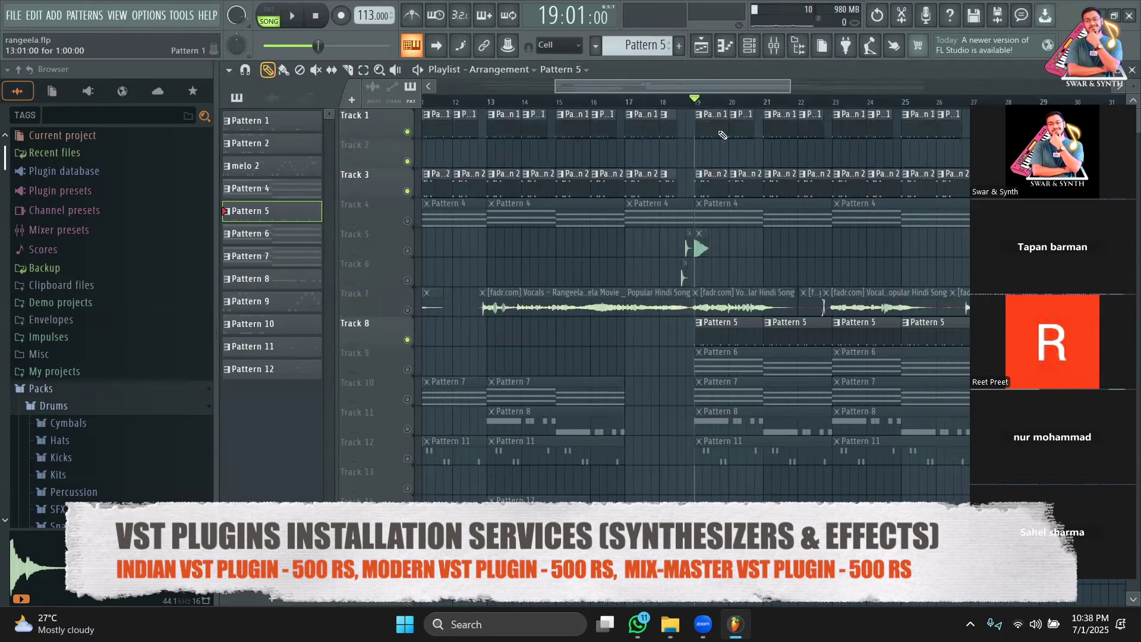
{"action": "left_click", "coordinate": [407, 220]}
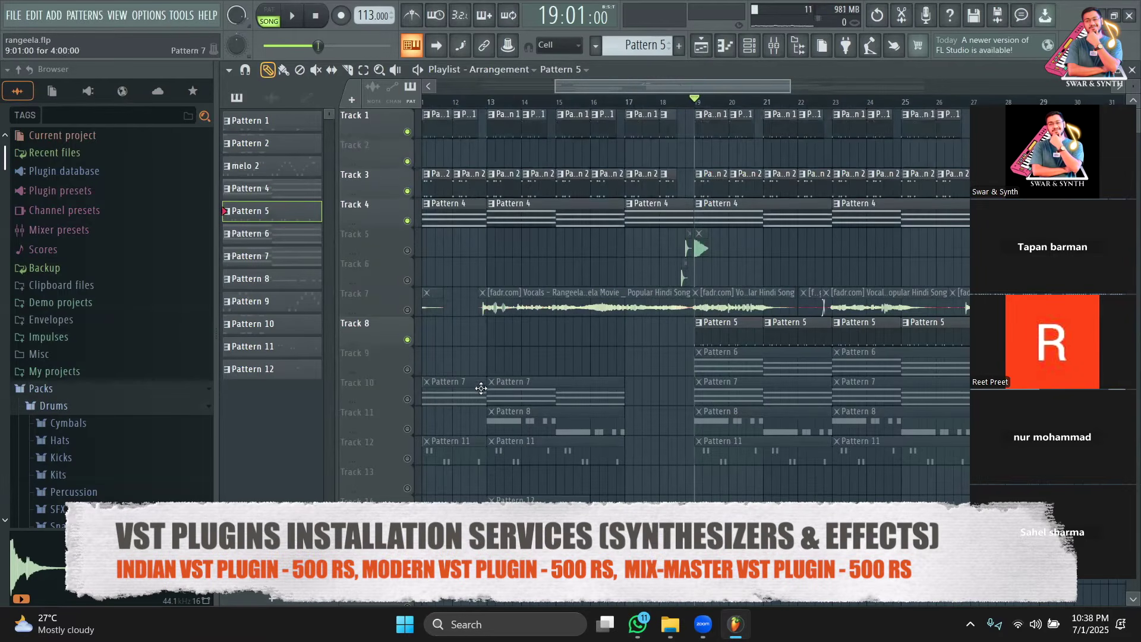
{"action": "left_click", "coordinate": [407, 370]}
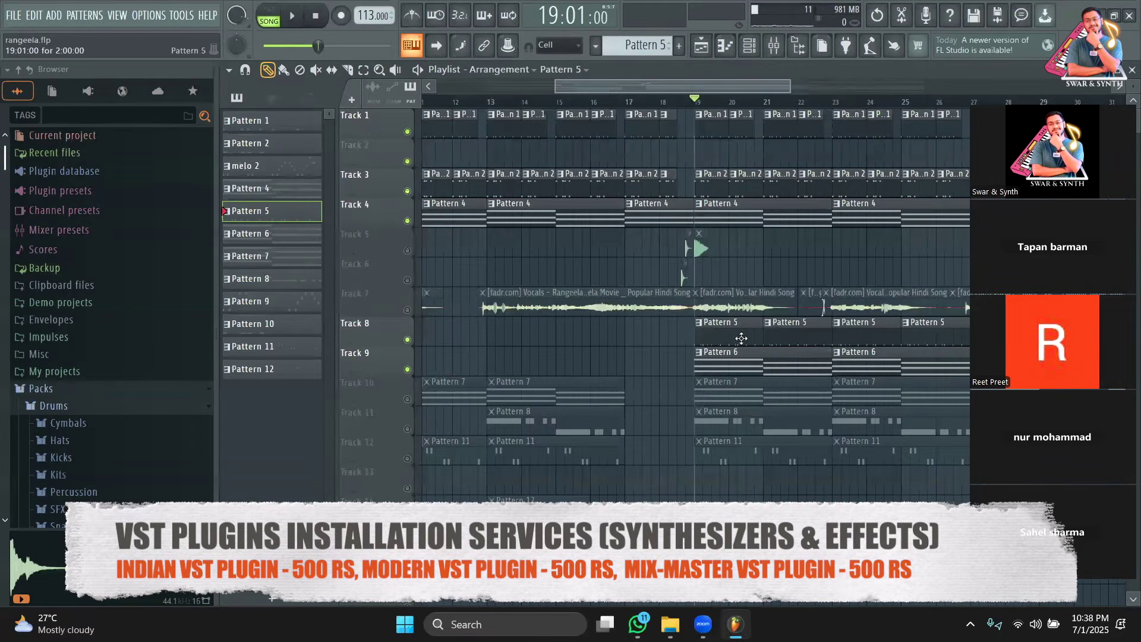
{"action": "key", "text": "space"}
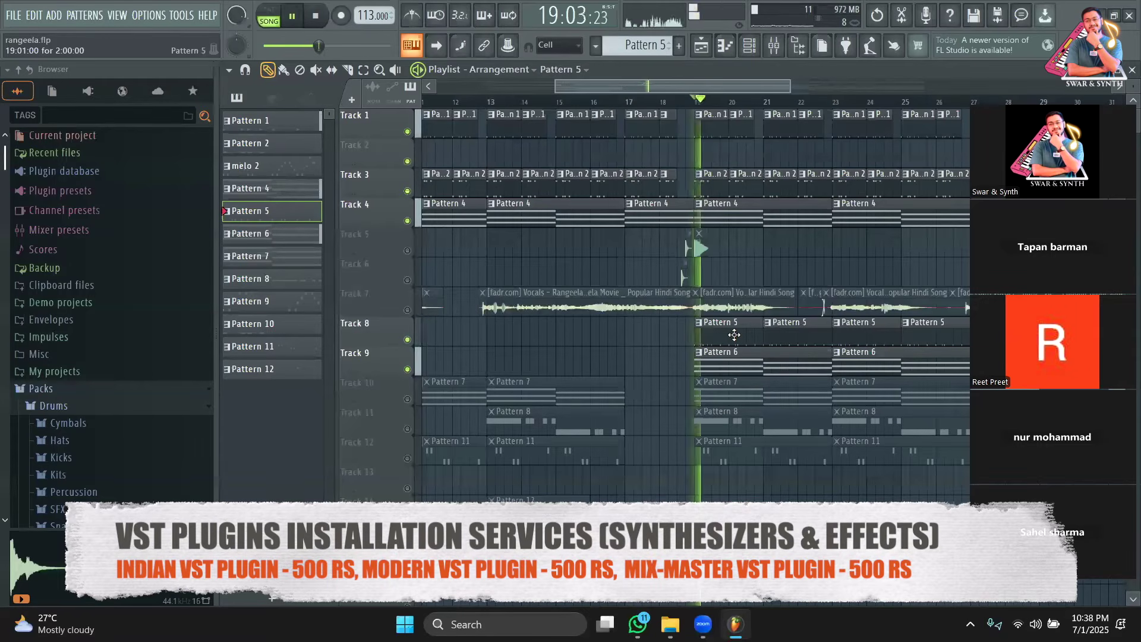
{"action": "key", "text": "space"}
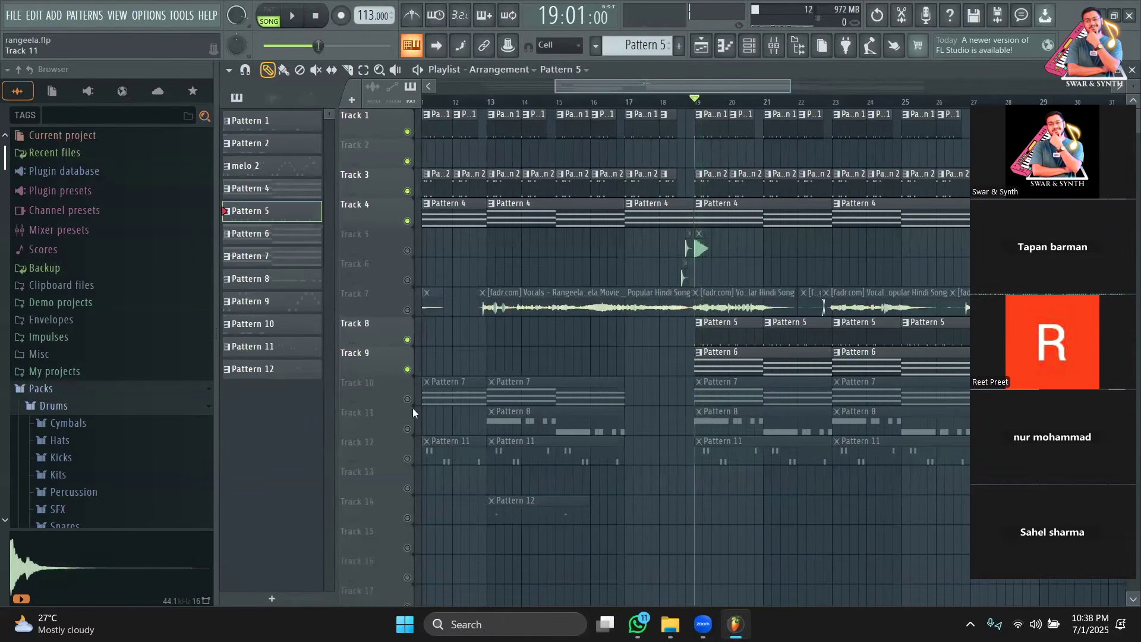
Step: Enable Track 10, mute Track 9 and play the section from bar 19 with Pattern 7
{"action": "left_click", "coordinate": [407, 399]}
{"action": "left_click", "coordinate": [407, 369]}
{"action": "key", "text": "space"}
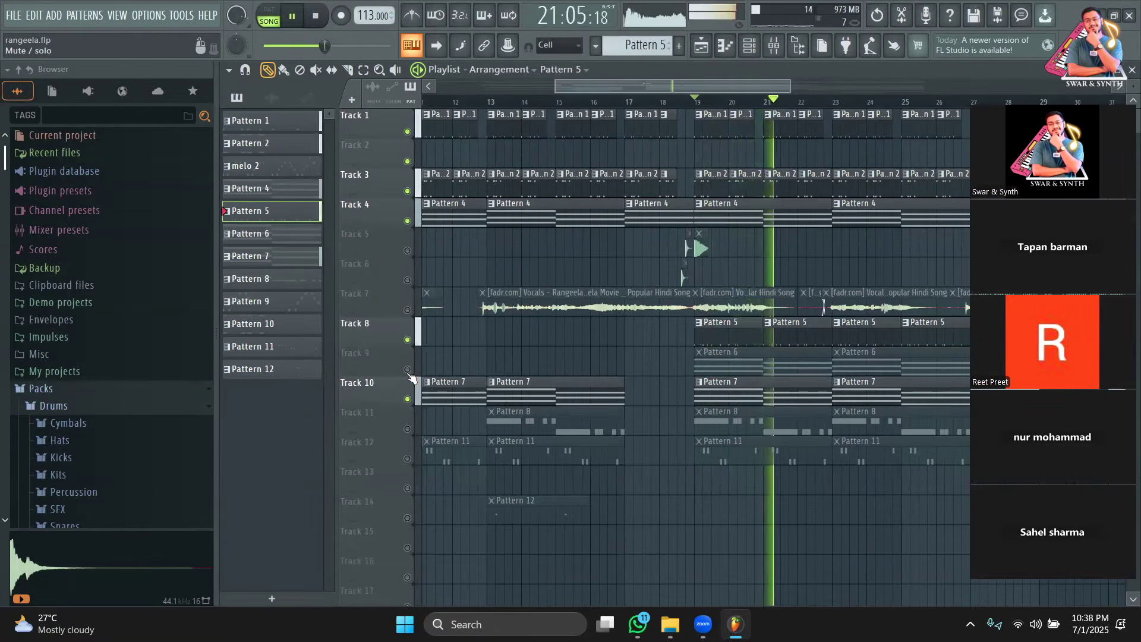
{"action": "key", "text": "space"}
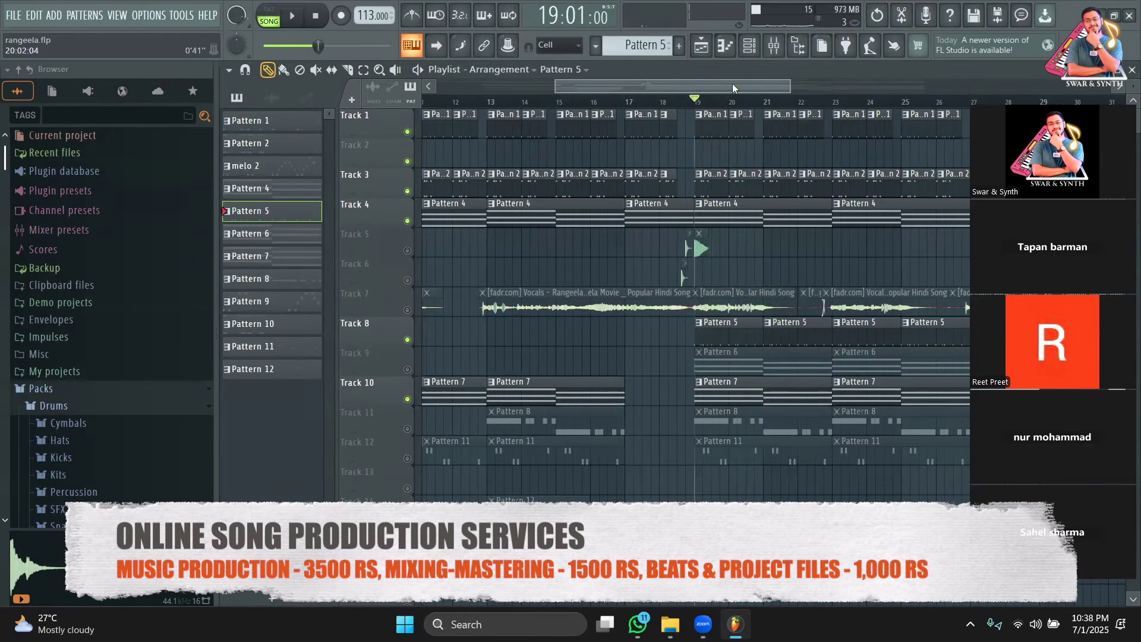
Step: Unmute Track 9 and examine the Acid 8 chord notes in Pattern 6's piano roll from the beginning
{"action": "left_click_drag", "start_coordinate": [732, 83], "coordinate": [742, 85]}
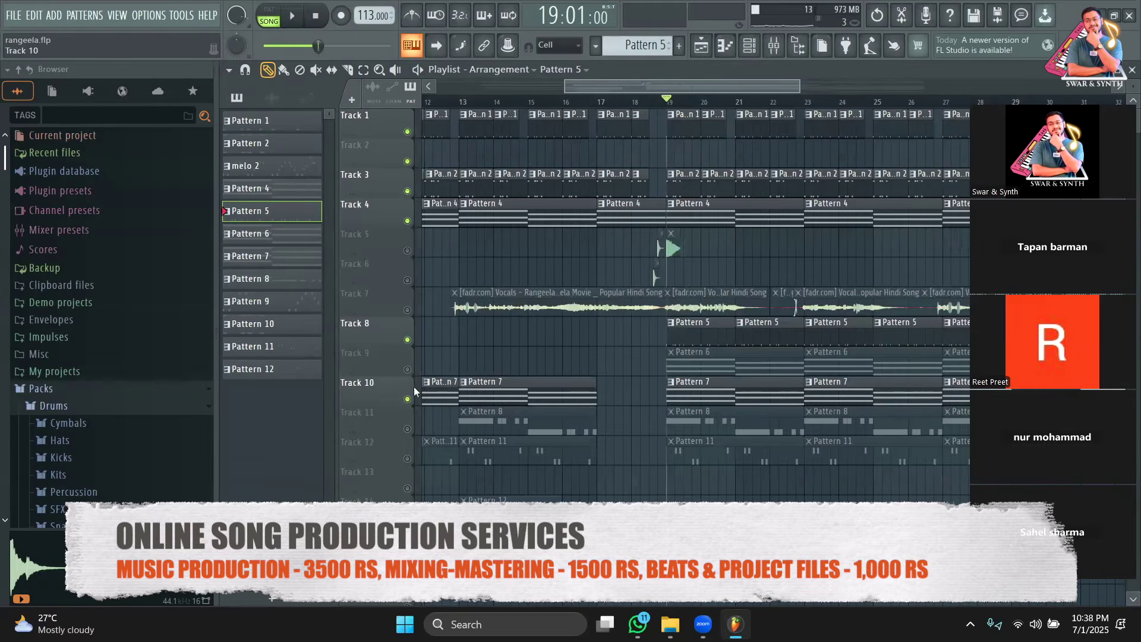
{"action": "left_click", "coordinate": [407, 370]}
{"action": "double_click", "coordinate": [754, 369]}
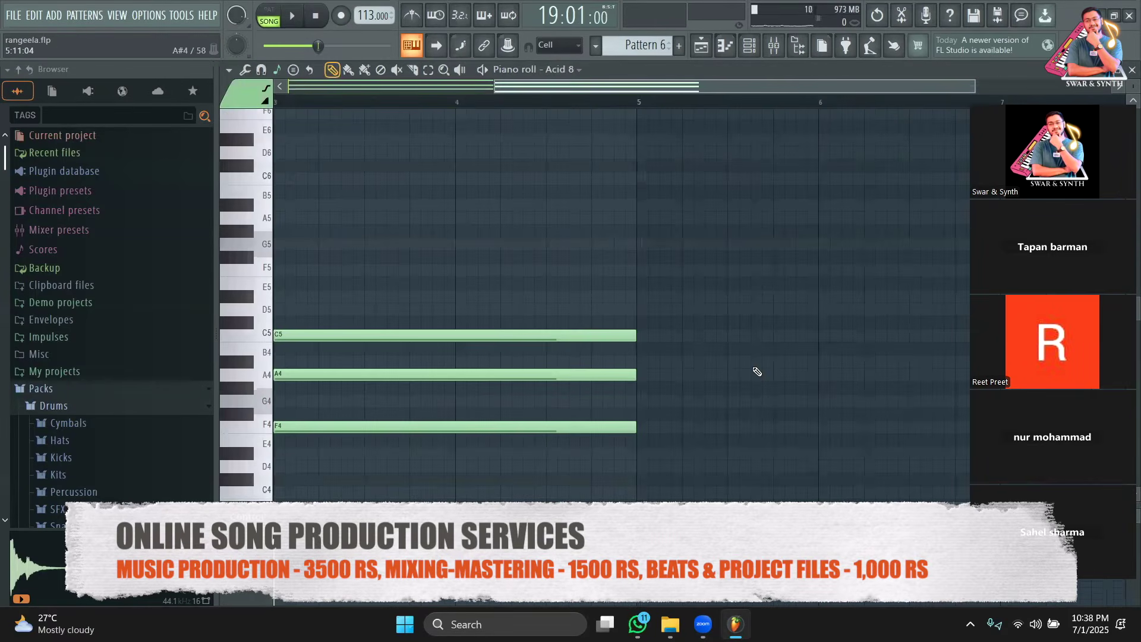
{"action": "left_click_drag", "start_coordinate": [815, 89], "coordinate": [589, 86]}
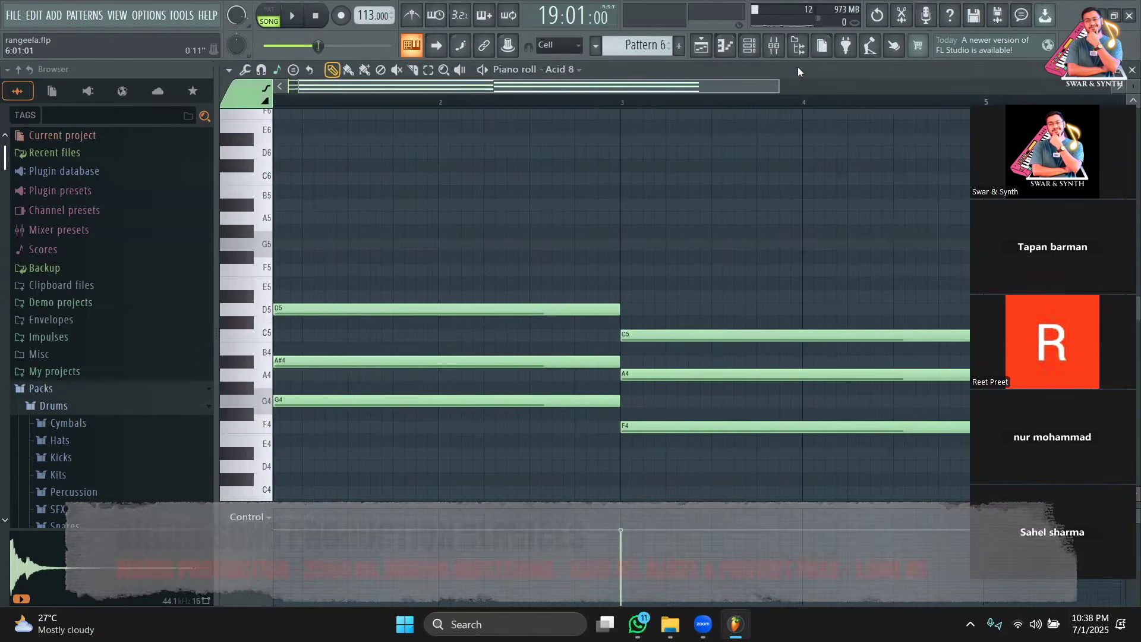
Step: Open the Acid 8 Sytrus synth from Pattern 6's channel rack and look through its preset list without loading another preset
{"action": "left_click", "coordinate": [750, 47]}
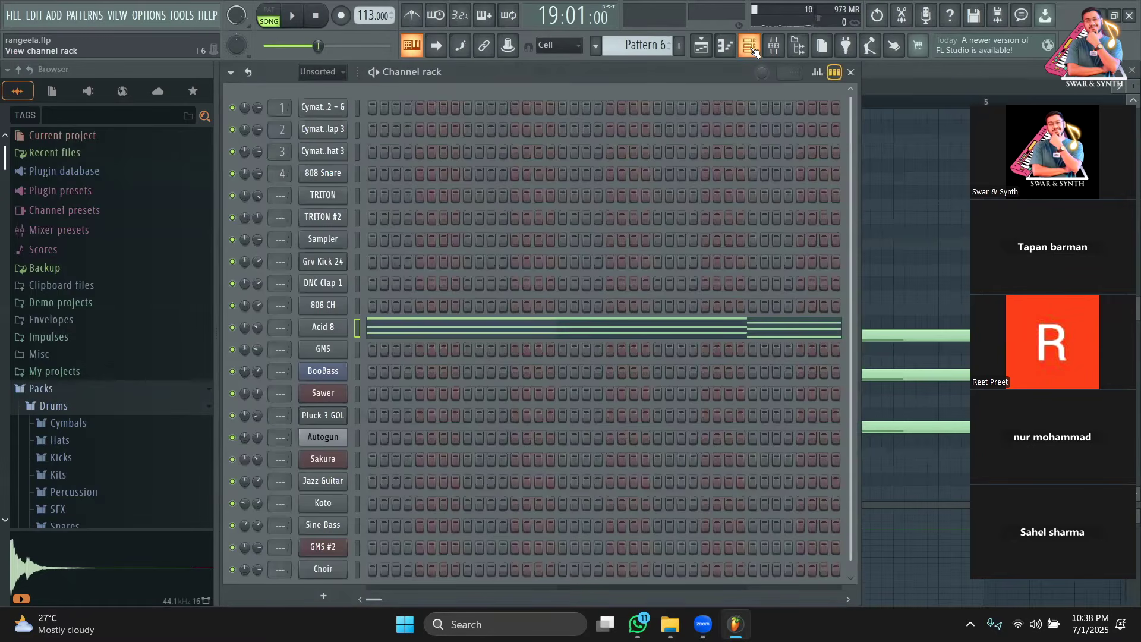
{"action": "left_click", "coordinate": [342, 328]}
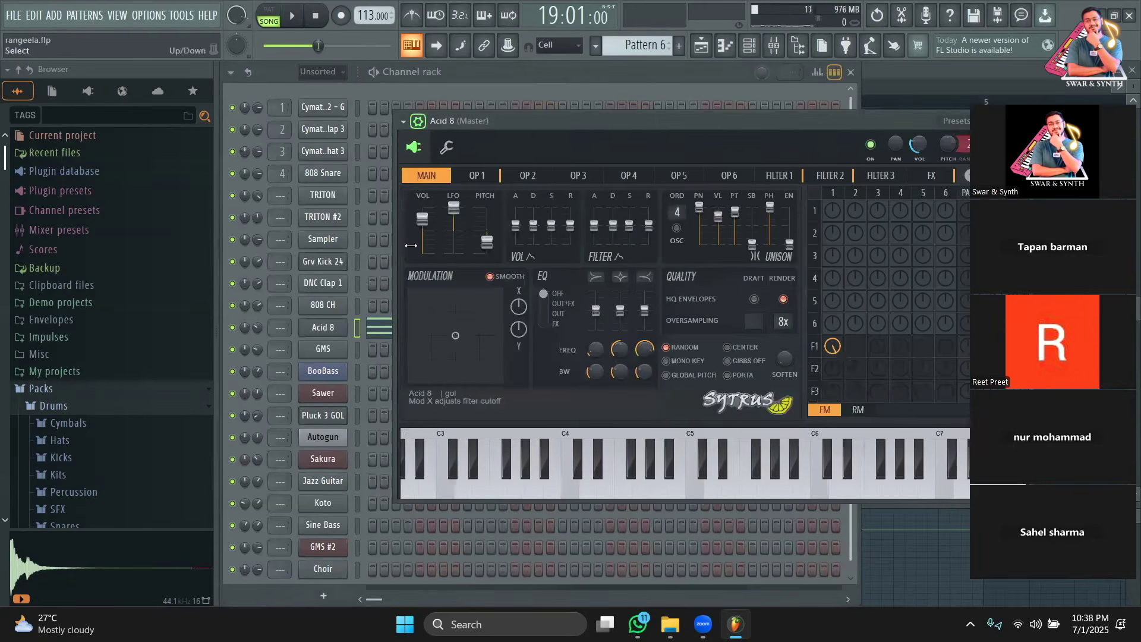
{"action": "left_click_drag", "start_coordinate": [621, 129], "coordinate": [544, 116]}
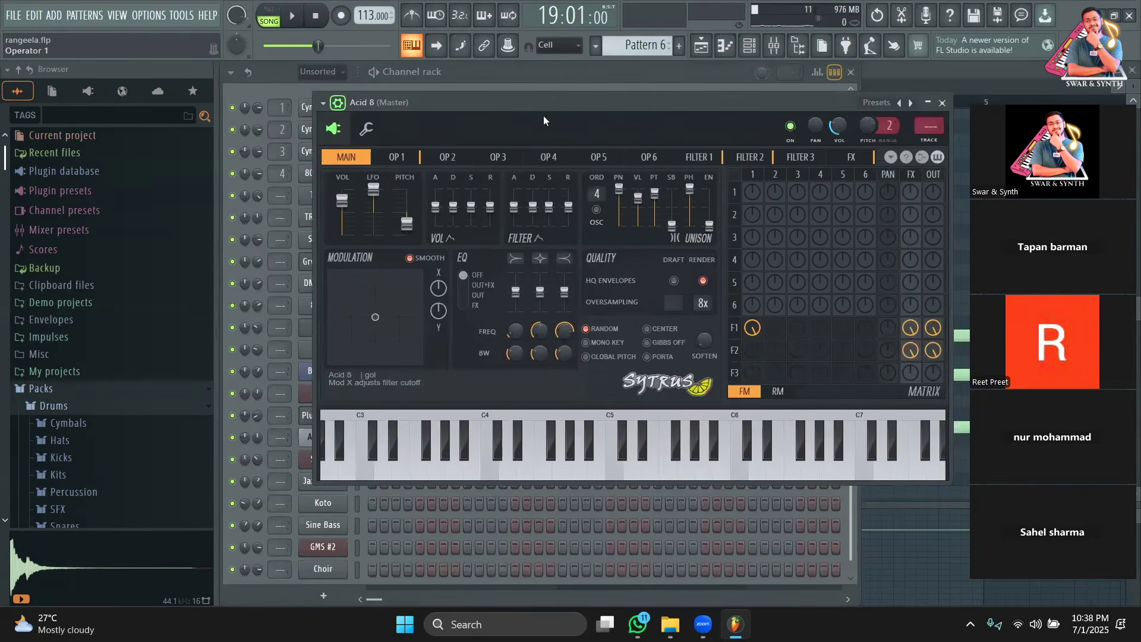
{"action": "left_click", "coordinate": [872, 105]}
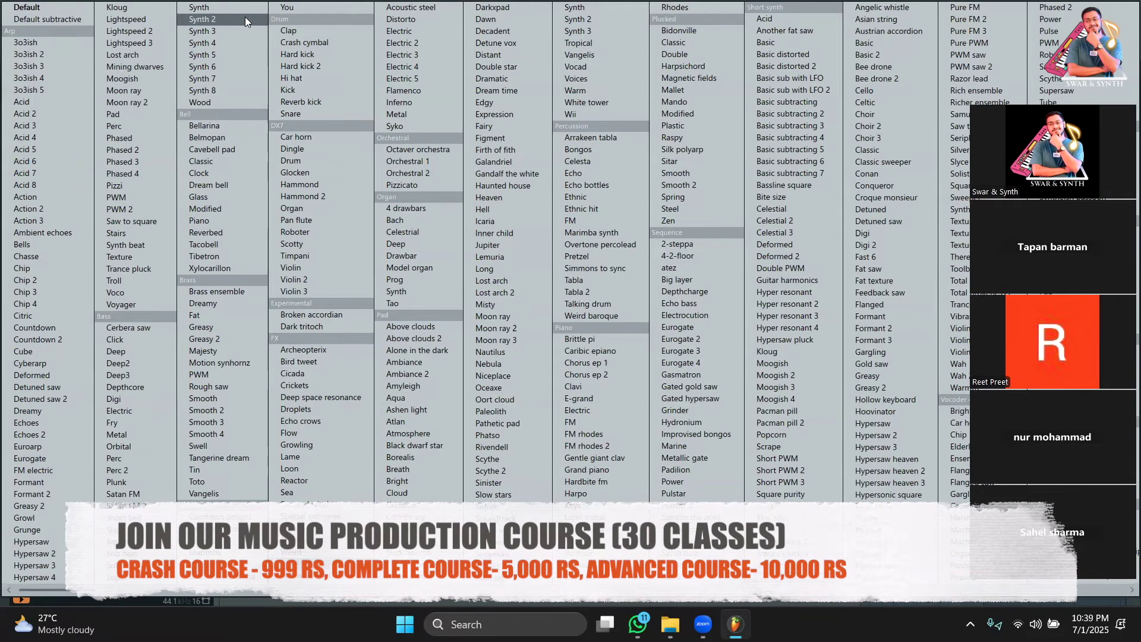
{"action": "left_click", "coordinate": [390, 73]}
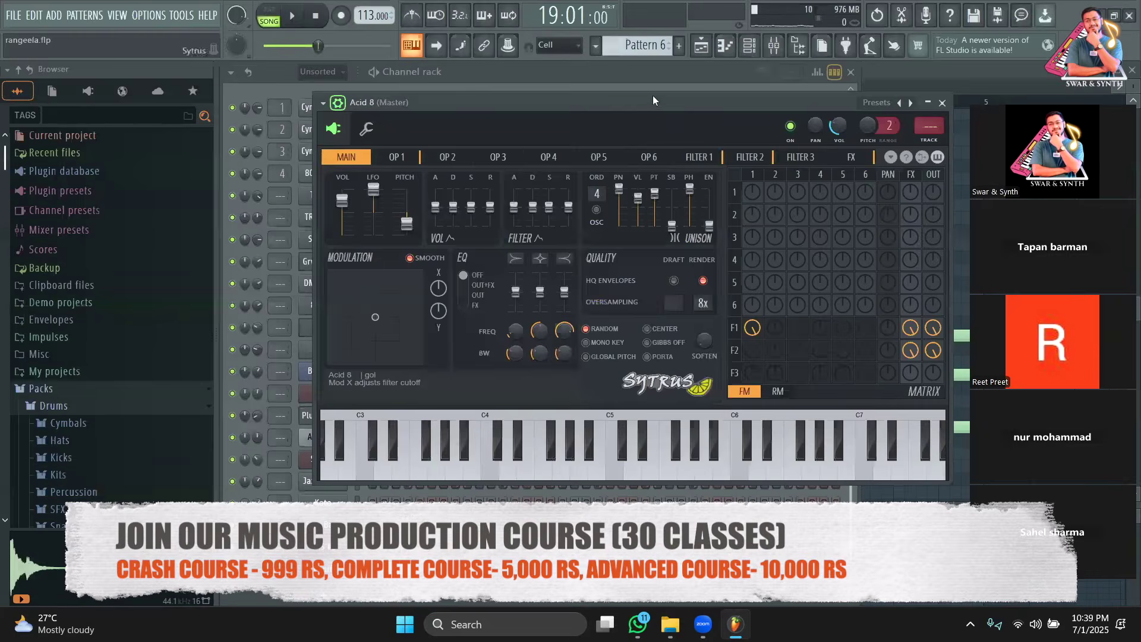
{"action": "left_click_drag", "start_coordinate": [657, 103], "coordinate": [645, 117]}
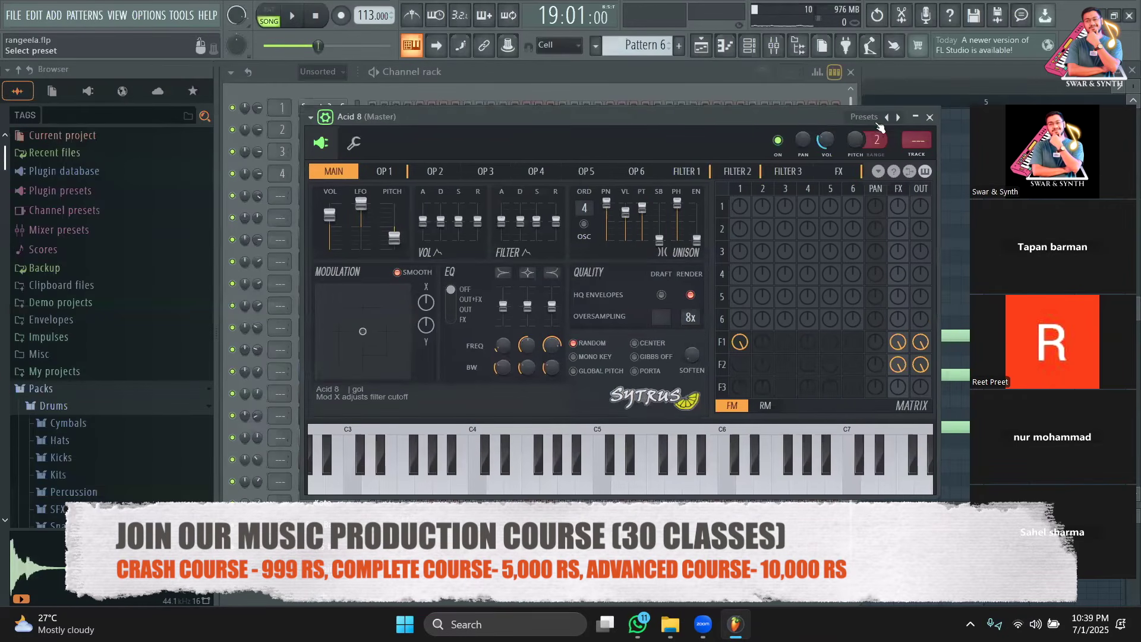
Step: Play Pattern 6 on its own in pattern mode and examine the Acid 8 chord notes in the piano roll
{"action": "left_click", "coordinate": [864, 118]}
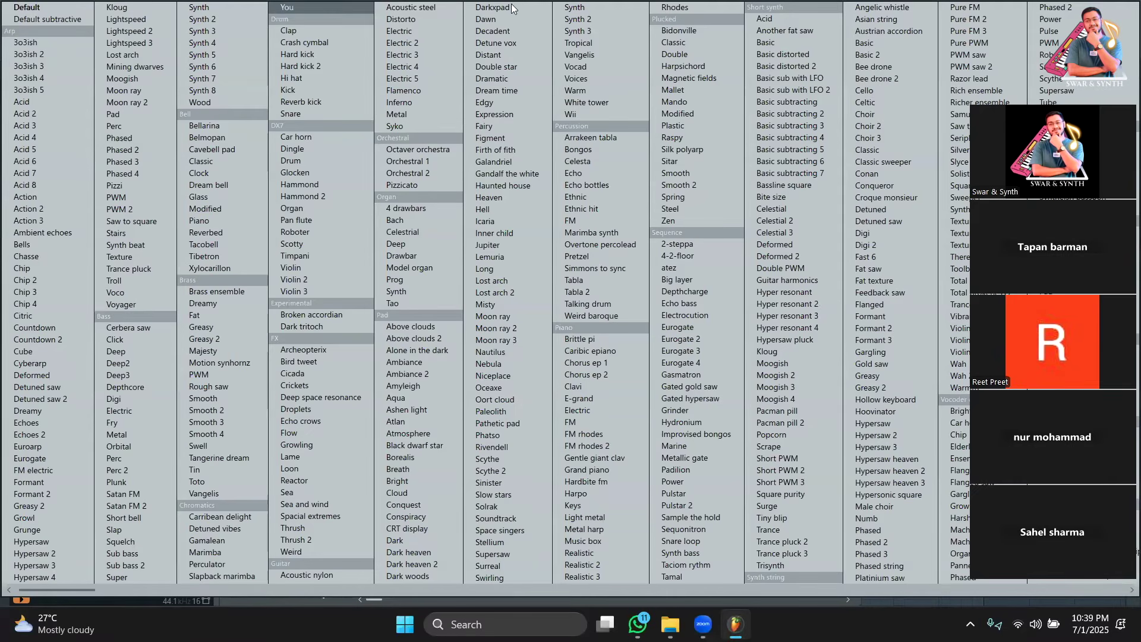
{"action": "left_click", "coordinate": [248, 18]}
{"action": "key", "text": "space"}
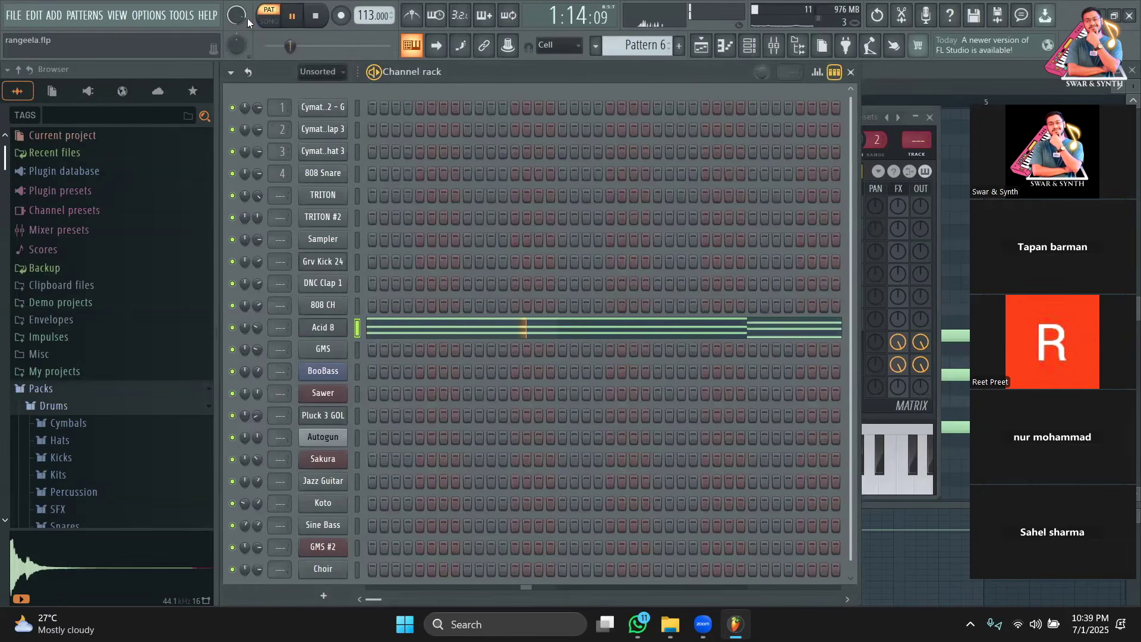
{"action": "left_click", "coordinate": [458, 327]}
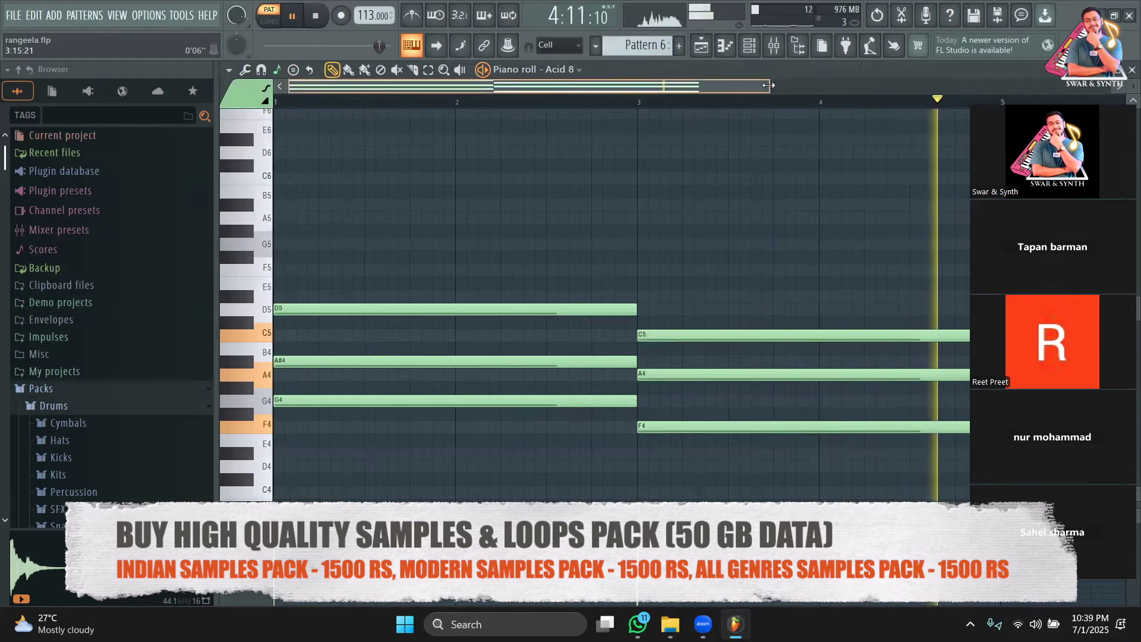
{"action": "left_click_drag", "start_coordinate": [766, 87], "coordinate": [937, 86]}
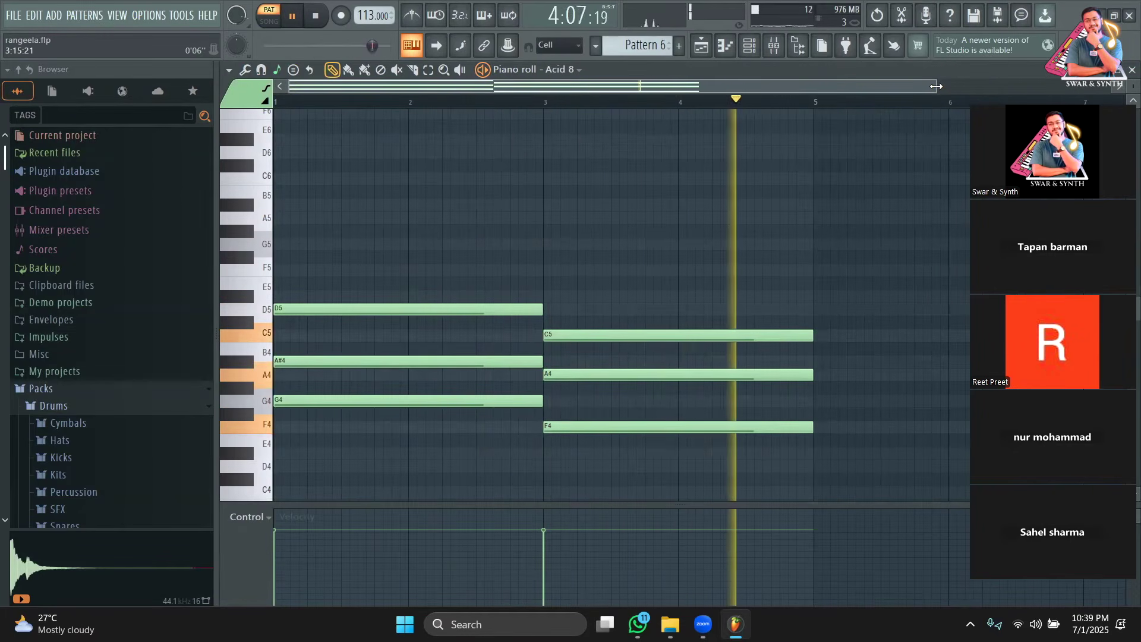
{"action": "key", "text": "space"}
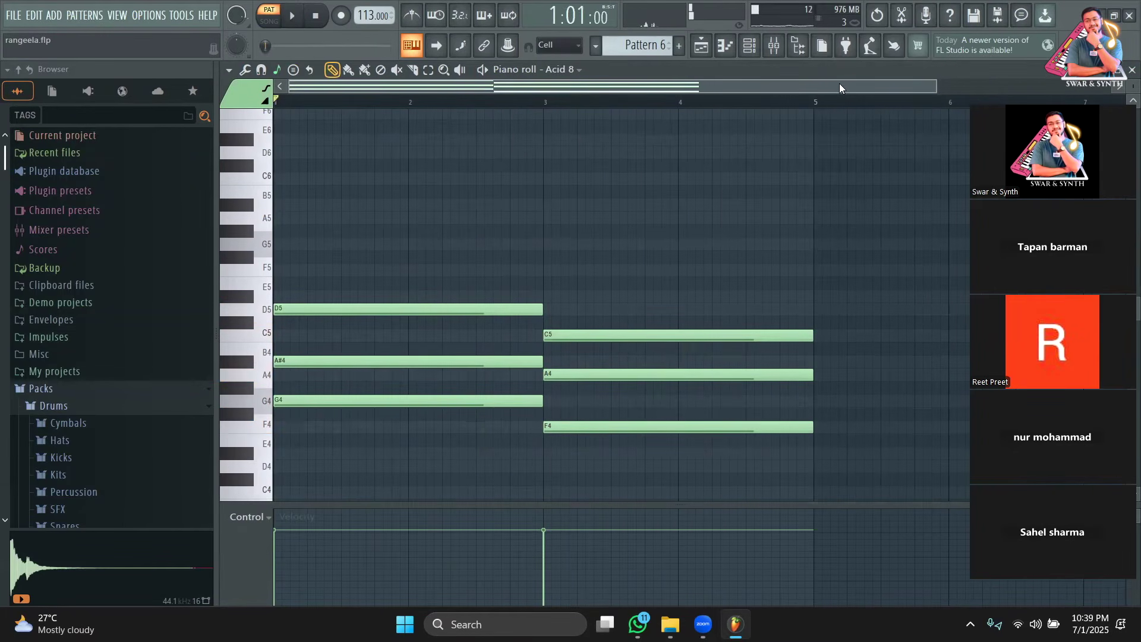
Step: Load the Chip 2 preset in the Acid 8 channel's Sytrus synth and audition it with the pattern
{"action": "left_click", "coordinate": [750, 46]}
{"action": "left_click", "coordinate": [336, 329]}
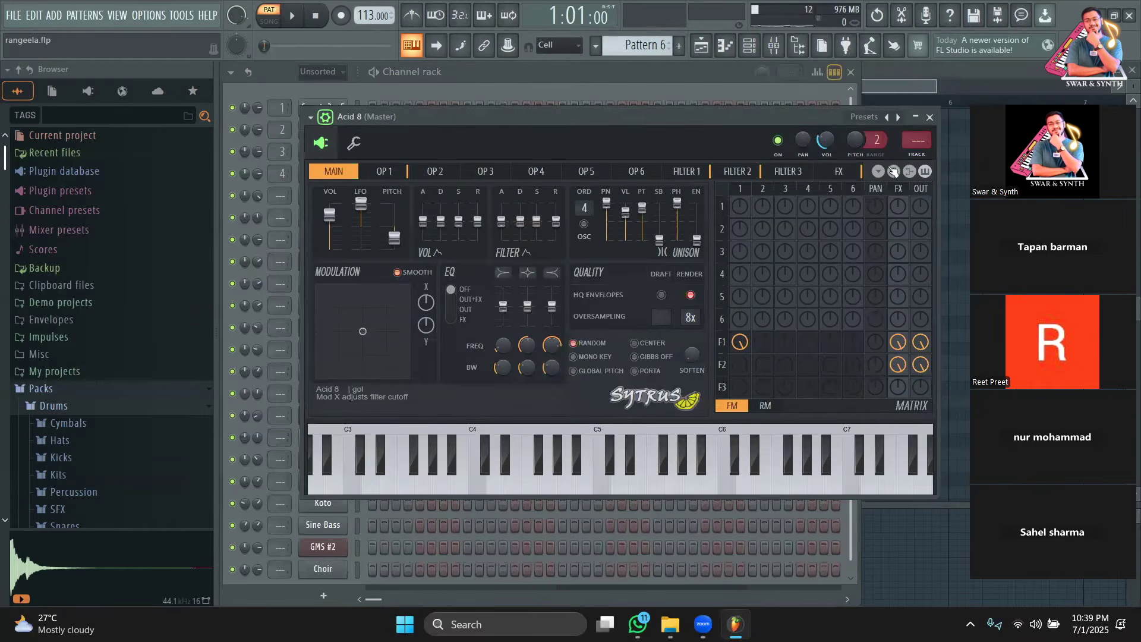
{"action": "left_click", "coordinate": [862, 121]}
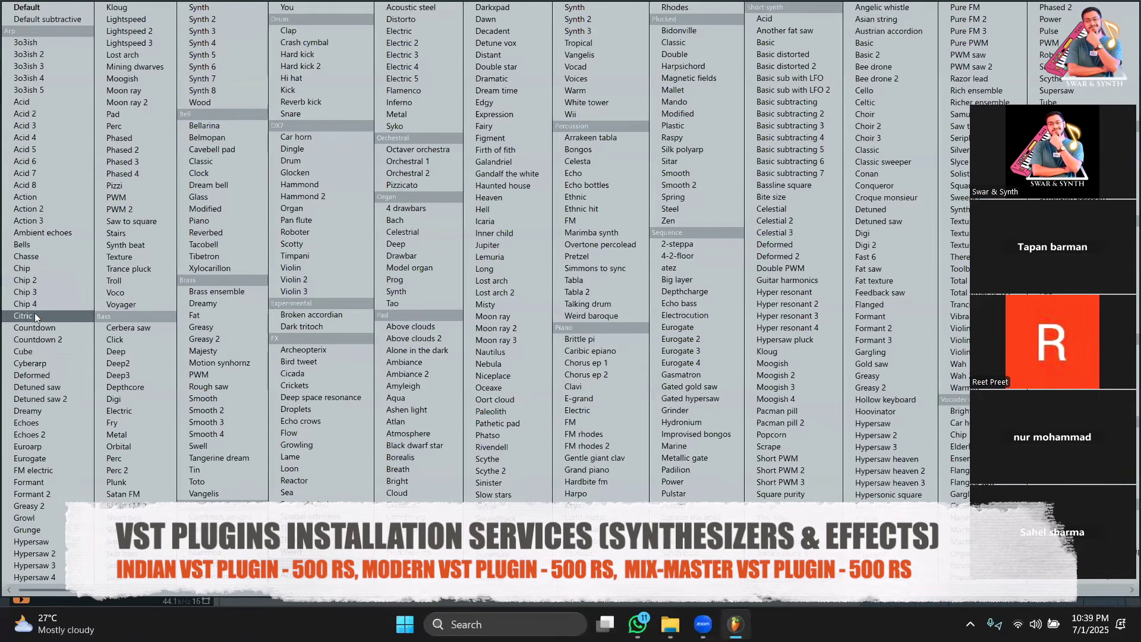
{"action": "left_click", "coordinate": [27, 185]}
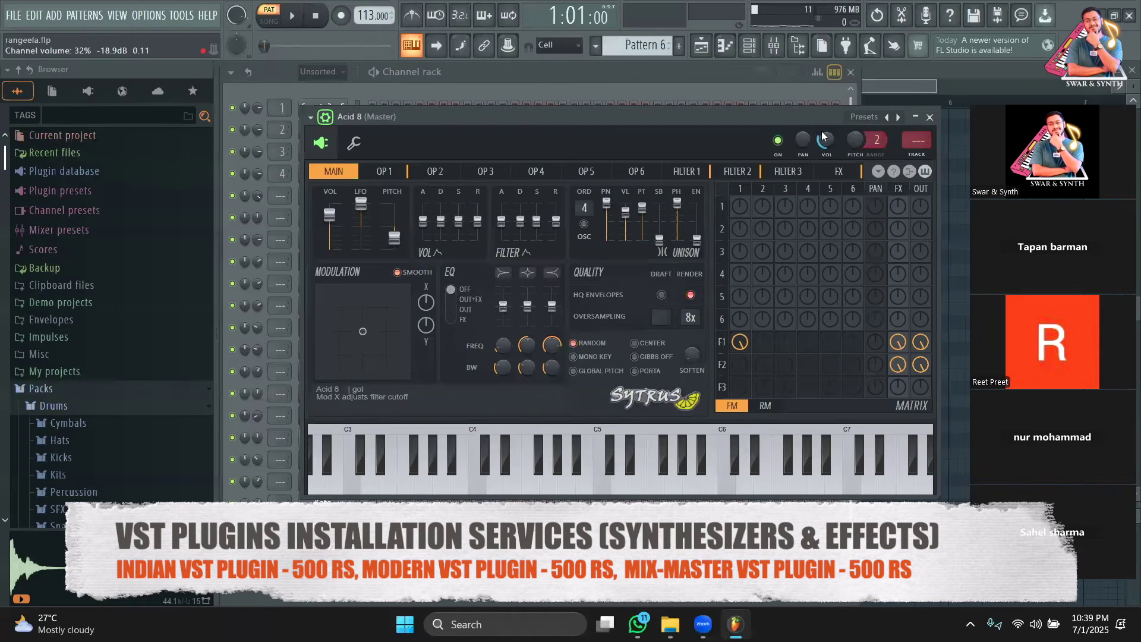
{"action": "left_click", "coordinate": [862, 118]}
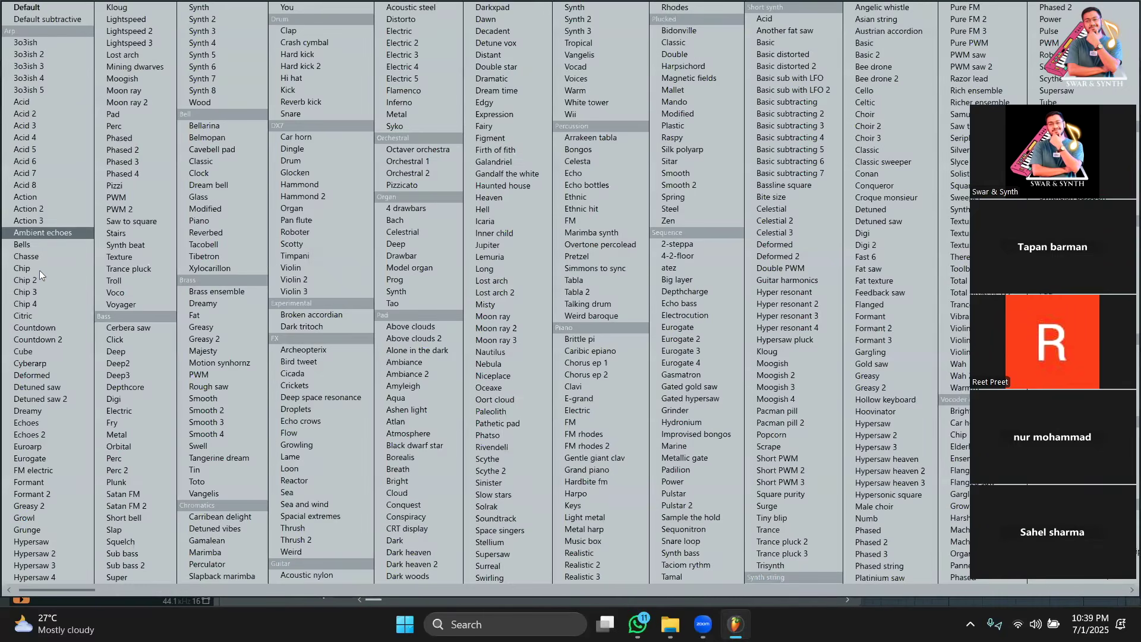
{"action": "left_click", "coordinate": [38, 282]}
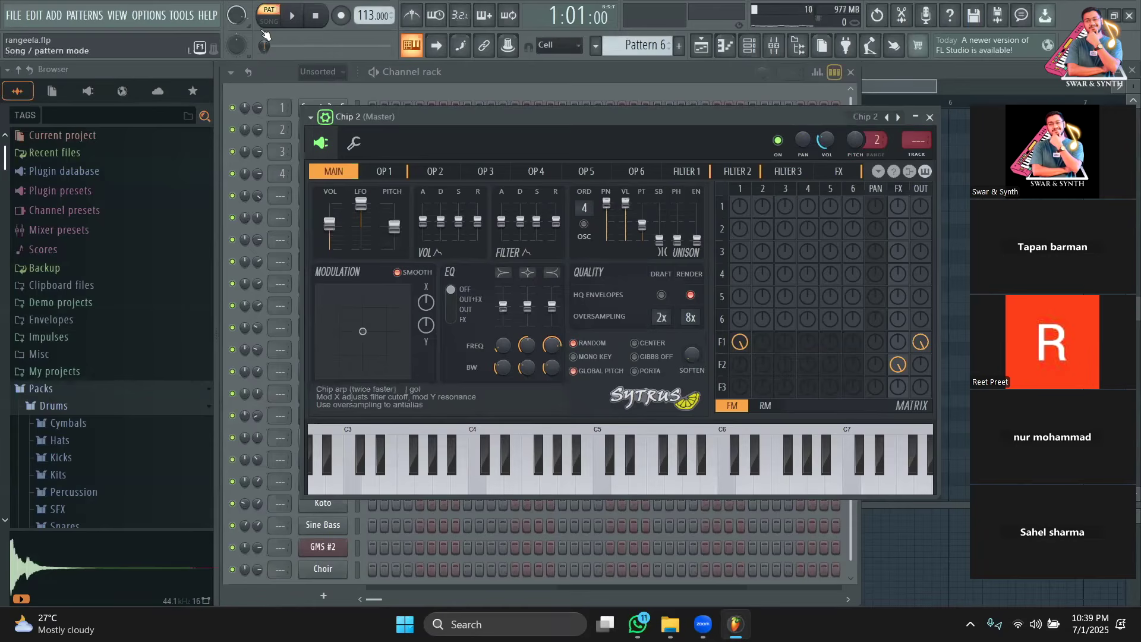
{"action": "key", "text": "space"}
{"action": "key", "text": "space"}
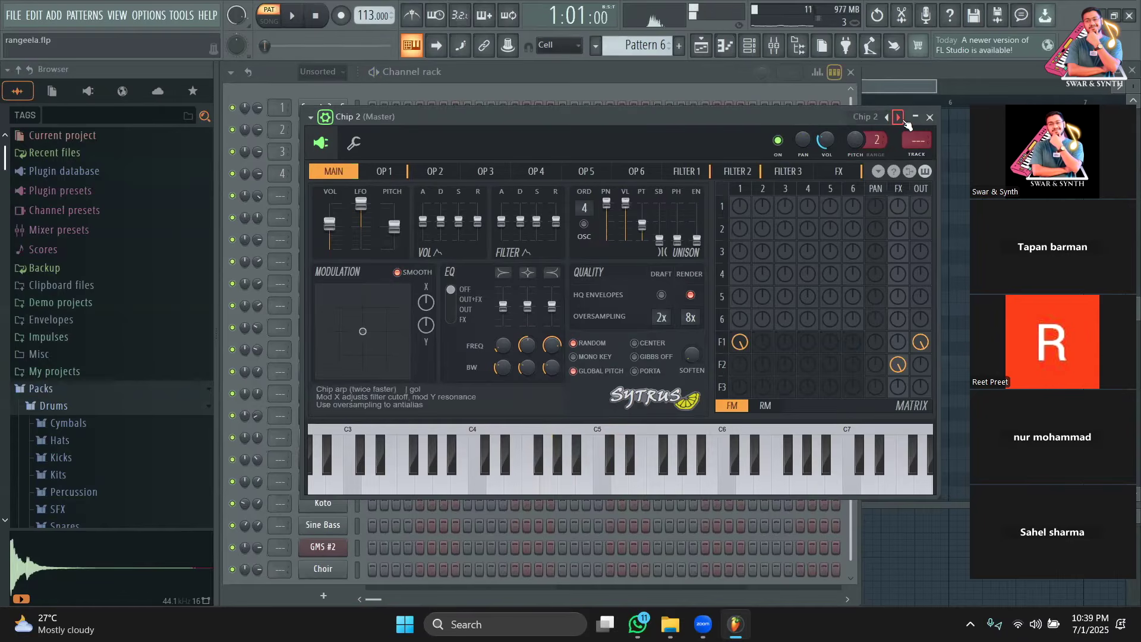
Step: Advance through the Sytrus presets Chip 4 and Citric to Countdown while auditioning the pattern
{"action": "left_click", "coordinate": [899, 118]}
{"action": "left_click", "coordinate": [899, 117]}
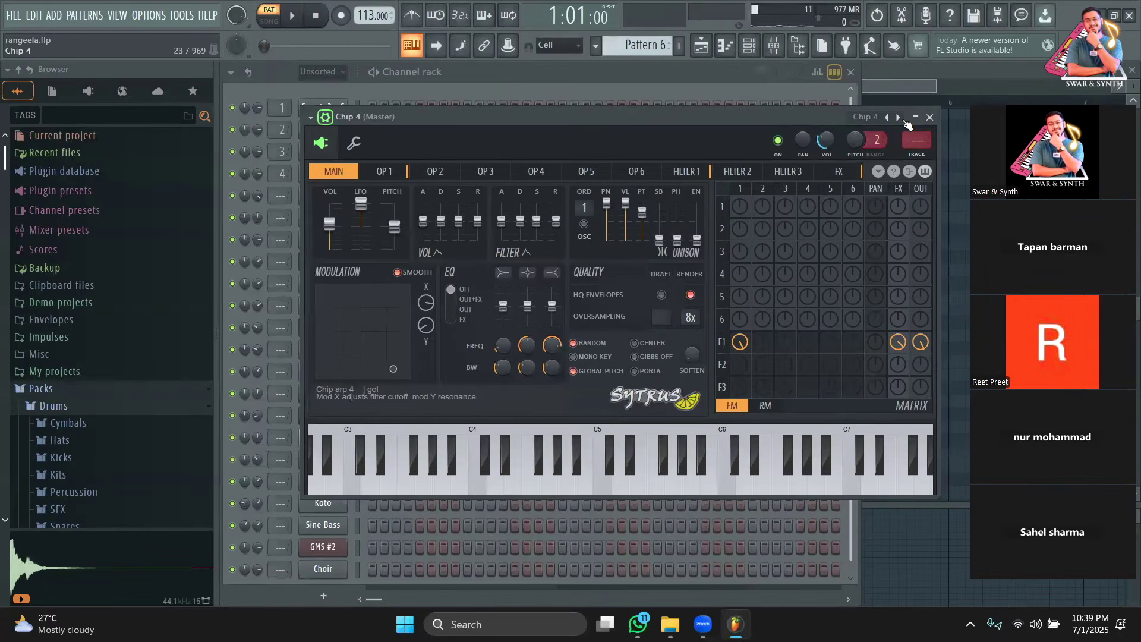
{"action": "key", "text": "space"}
{"action": "left_click", "coordinate": [905, 120]}
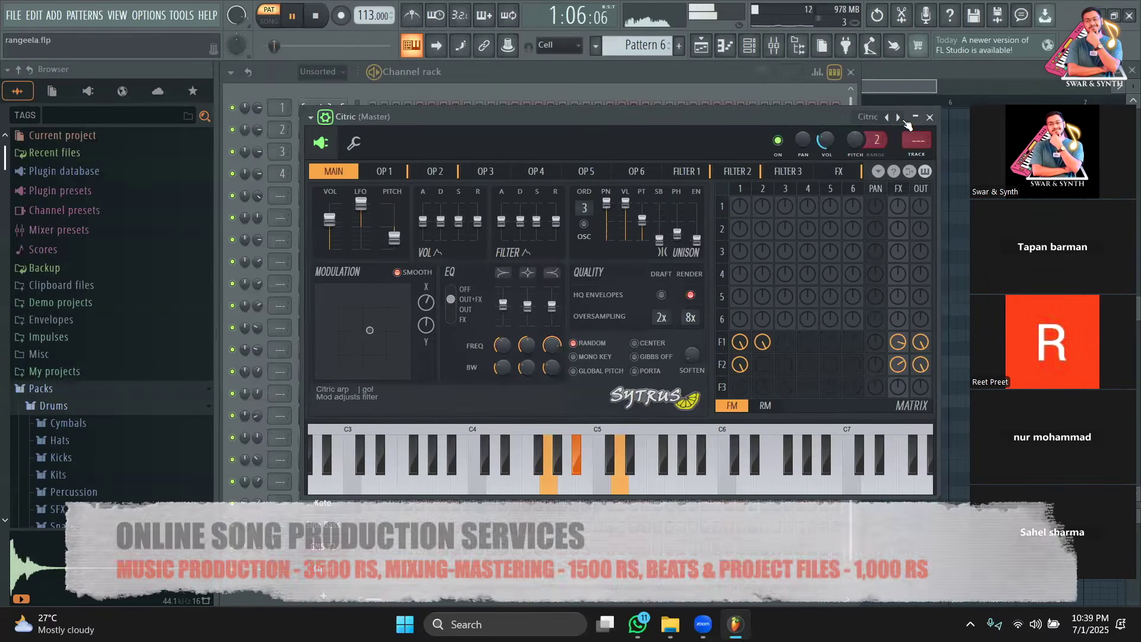
{"action": "left_click", "coordinate": [904, 119]}
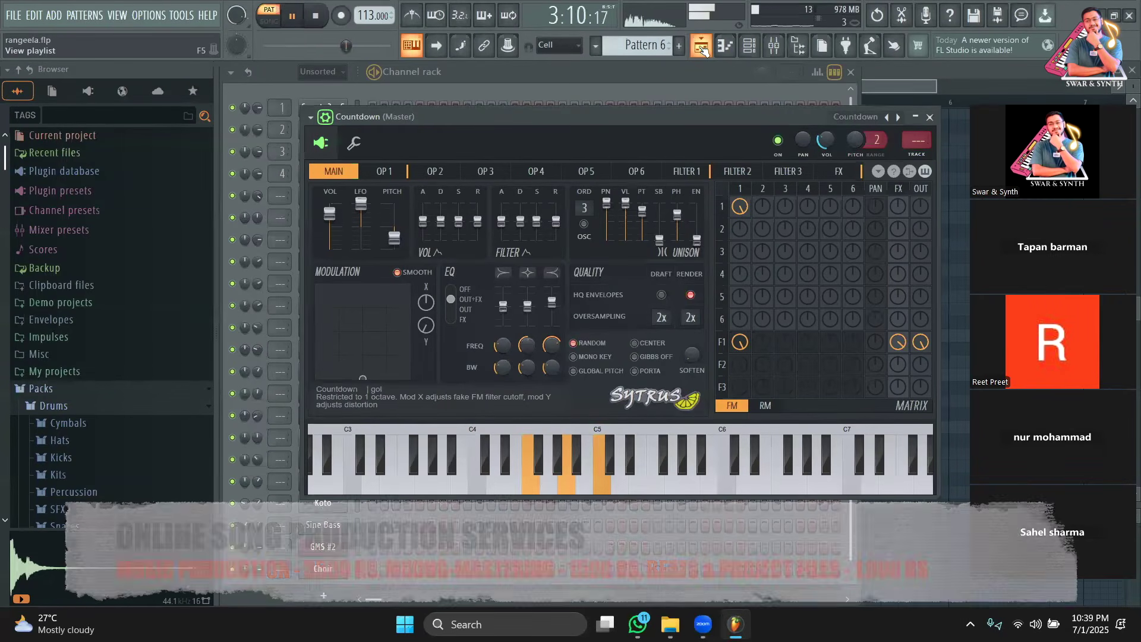
{"action": "key", "text": "space"}
{"action": "left_click", "coordinate": [658, 78]}
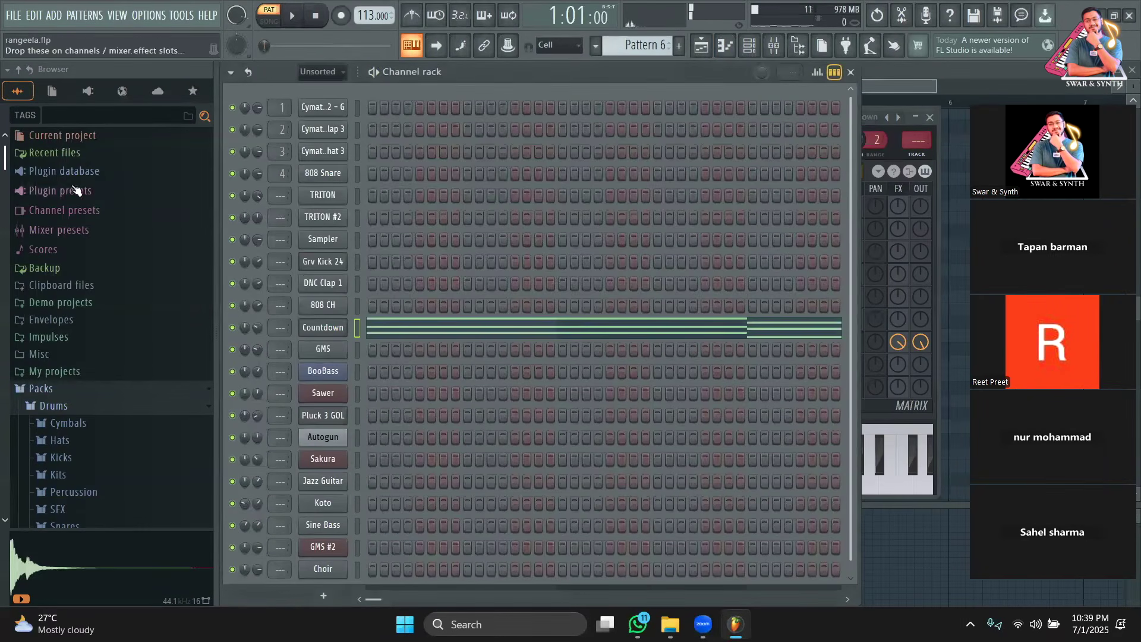
Step: Browse the Synth classic generators in the browser's plugin database and try to add FLEX to the channel rack
{"action": "left_click", "coordinate": [40, 388]}
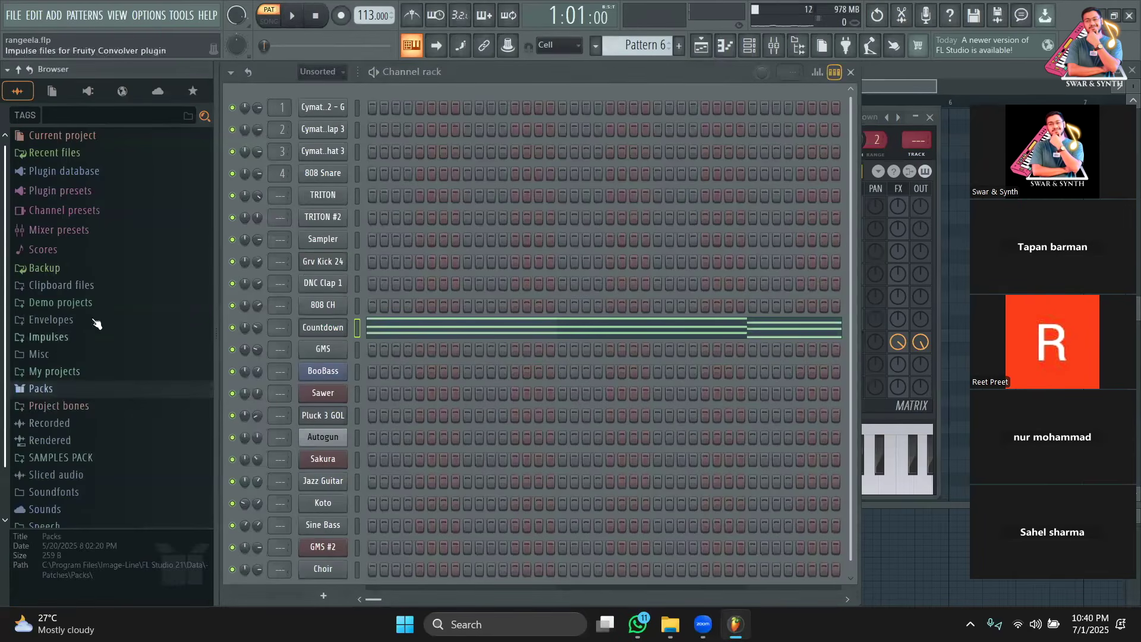
{"action": "left_click", "coordinate": [108, 171]}
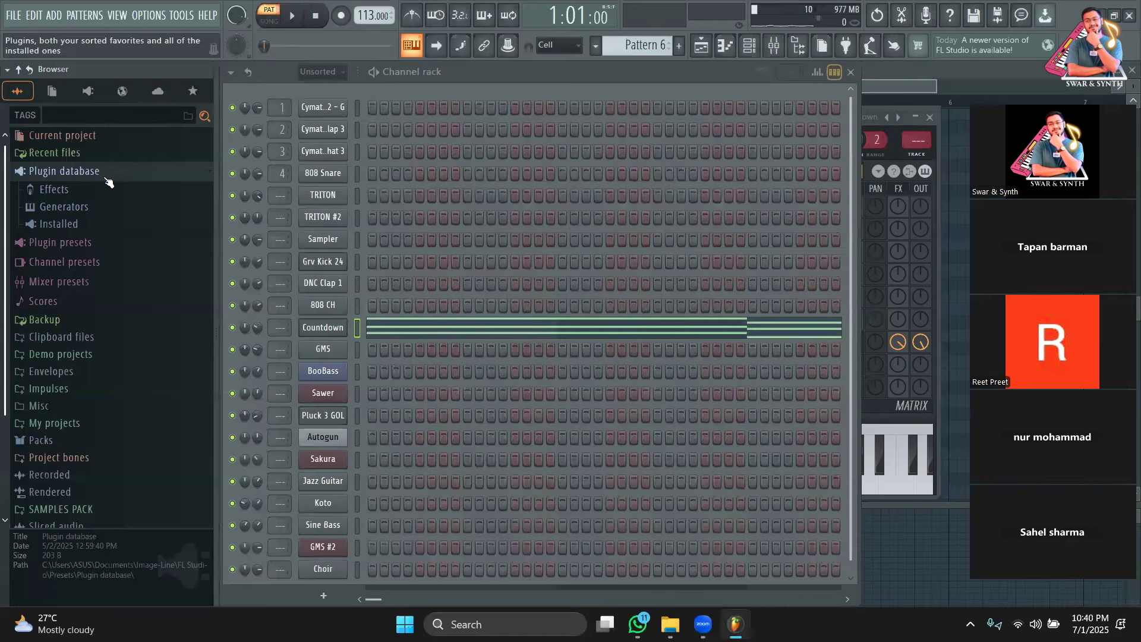
{"action": "left_click", "coordinate": [107, 207]}
{"action": "left_click", "coordinate": [106, 346]}
{"action": "scroll", "coordinate": [108, 200], "scroll_direction": "down", "scroll_amount": 3}
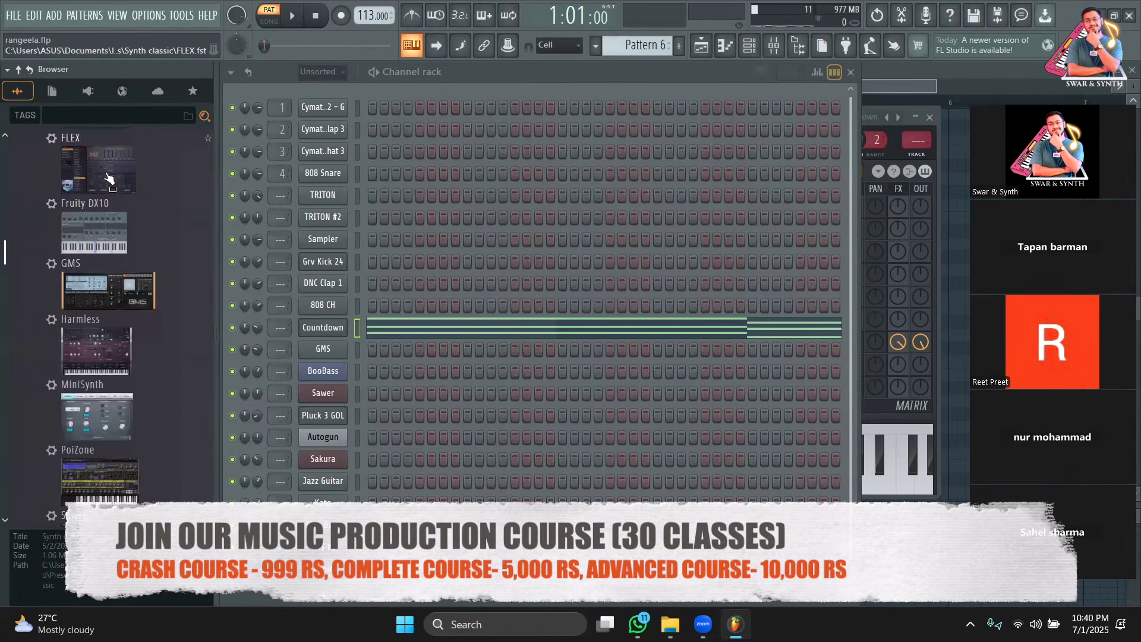
{"action": "scroll", "coordinate": [106, 295], "scroll_direction": "down", "scroll_amount": 9}
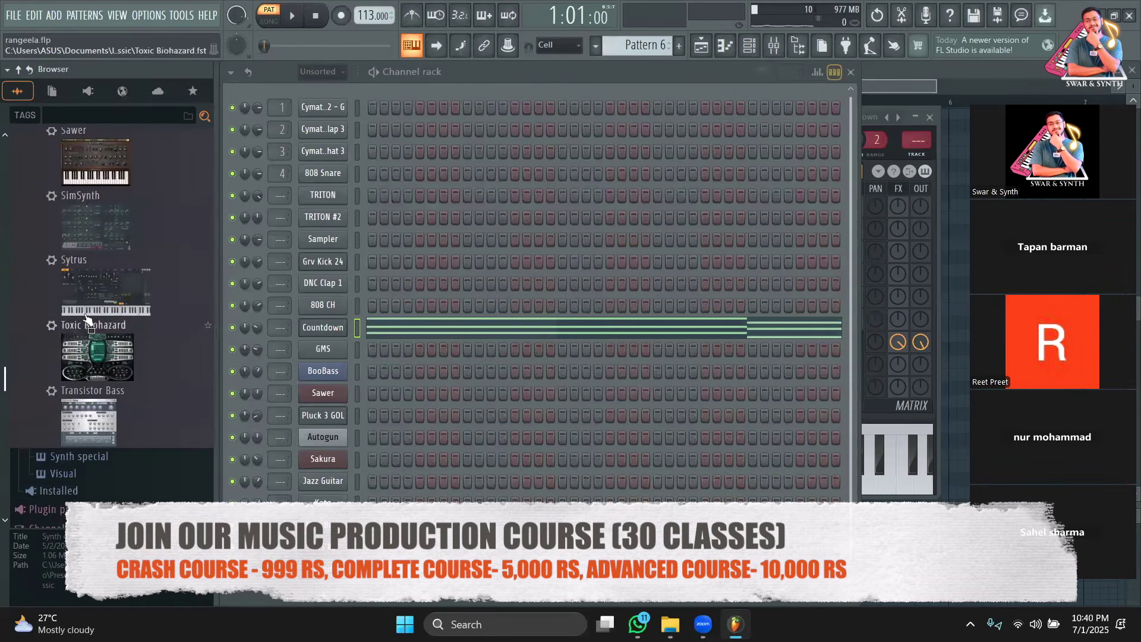
{"action": "scroll", "coordinate": [102, 306], "scroll_direction": "up", "scroll_amount": 12}
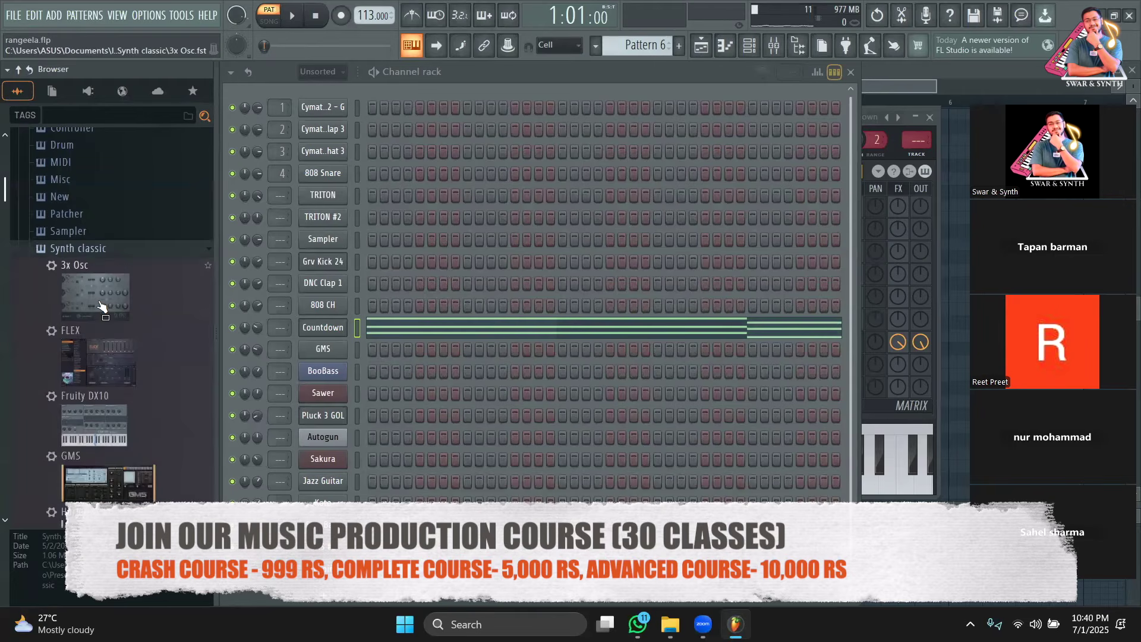
{"action": "left_click_drag", "start_coordinate": [89, 359], "coordinate": [320, 323]}
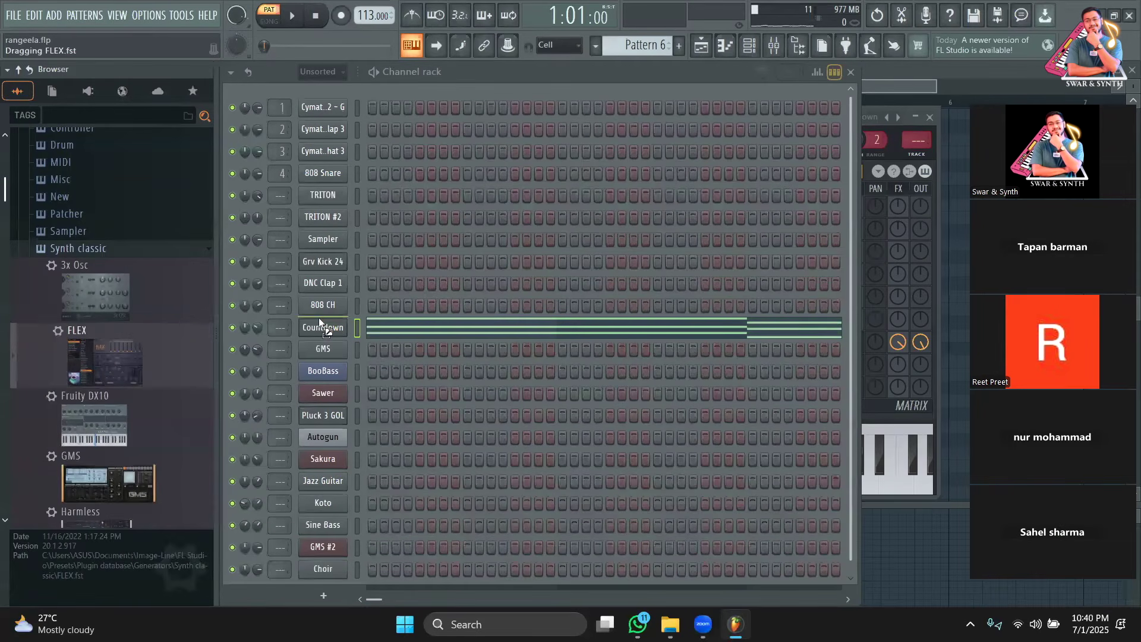
{"action": "left_click_drag", "start_coordinate": [147, 357], "coordinate": [149, 357]}
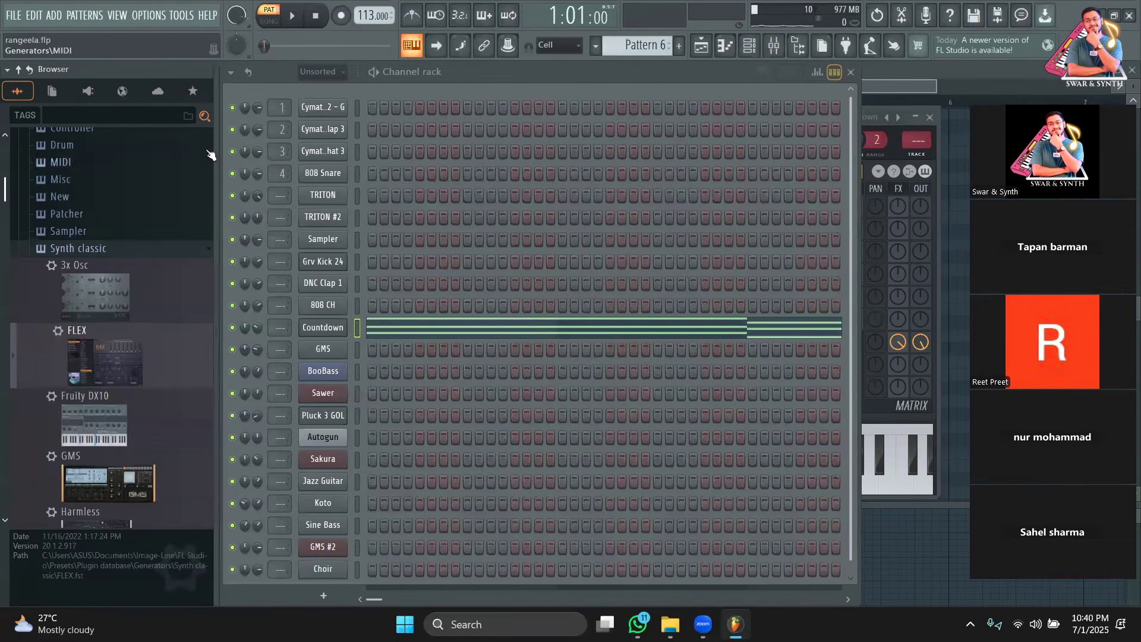
Step: Audition Pattern 6 with the Countdown sound, and play the playlist arrangement in song mode from bar 19
{"action": "left_click", "coordinate": [290, 22]}
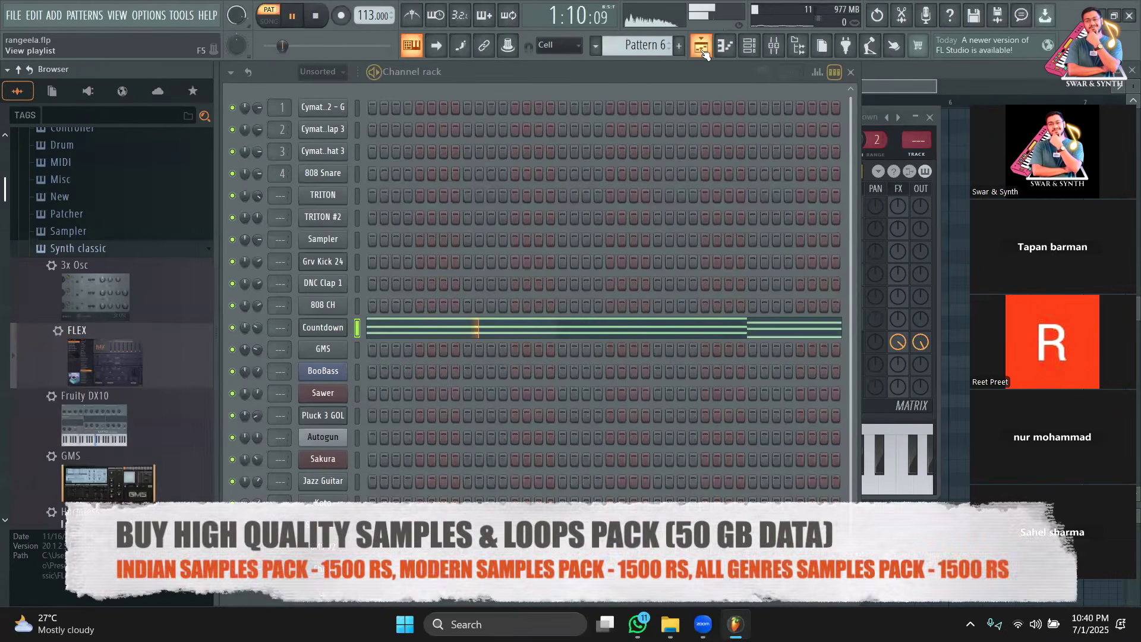
{"action": "left_click", "coordinate": [702, 45]}
{"action": "key", "text": "space"}
{"action": "left_click", "coordinate": [676, 103]}
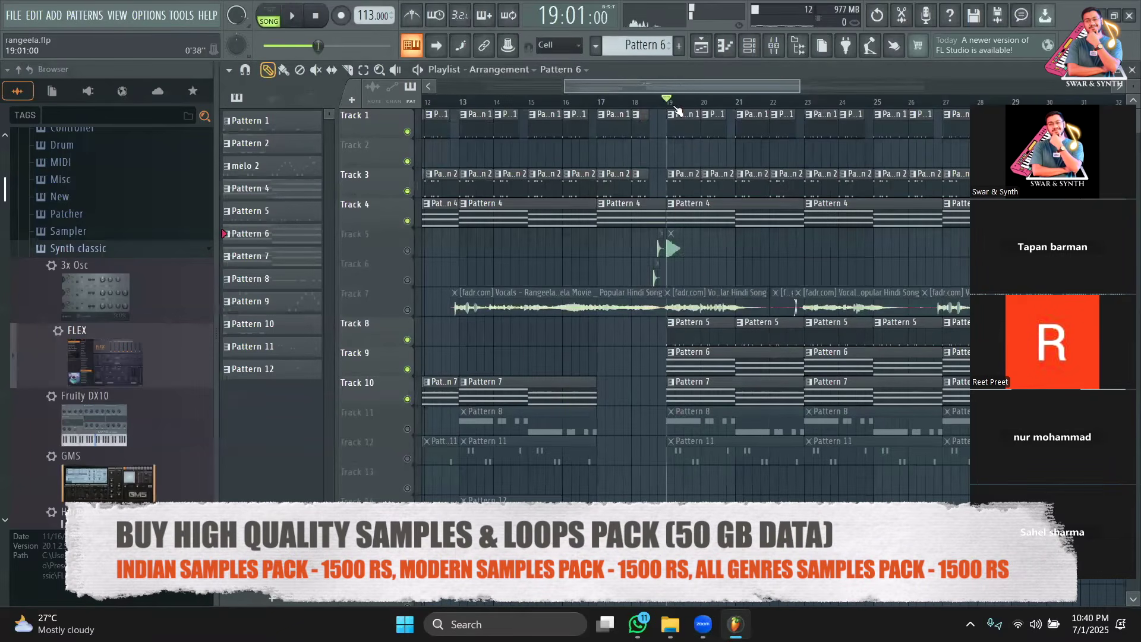
{"action": "key", "text": "space"}
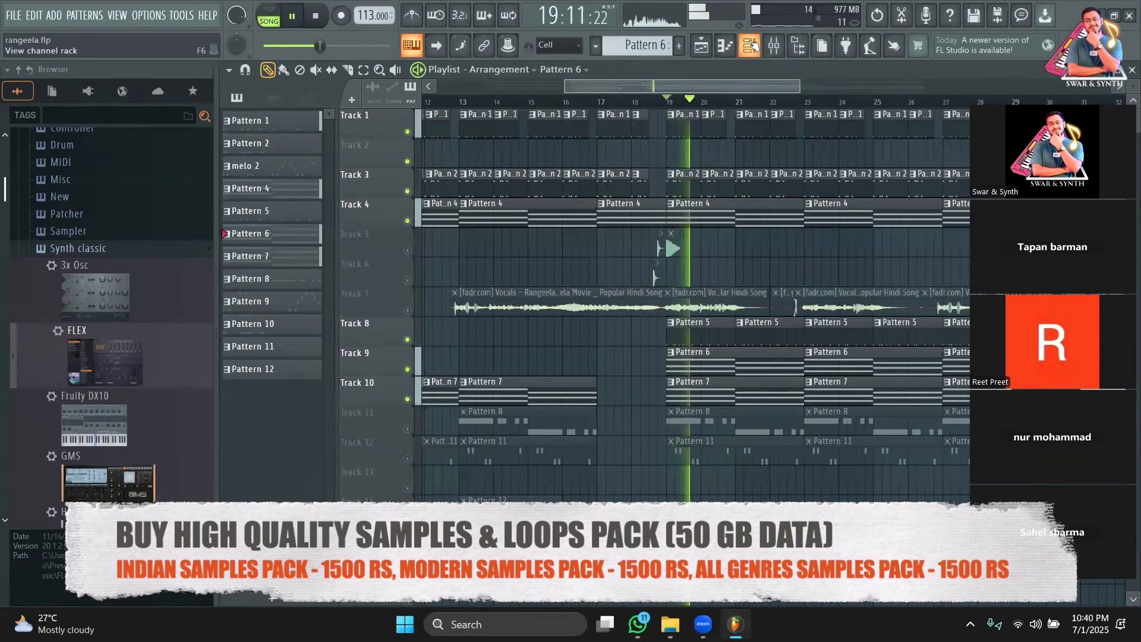
Step: Adjust the Countdown channel's volume during song playback and return to the playlist
{"action": "key", "text": "F6"}
{"action": "key", "text": "space"}
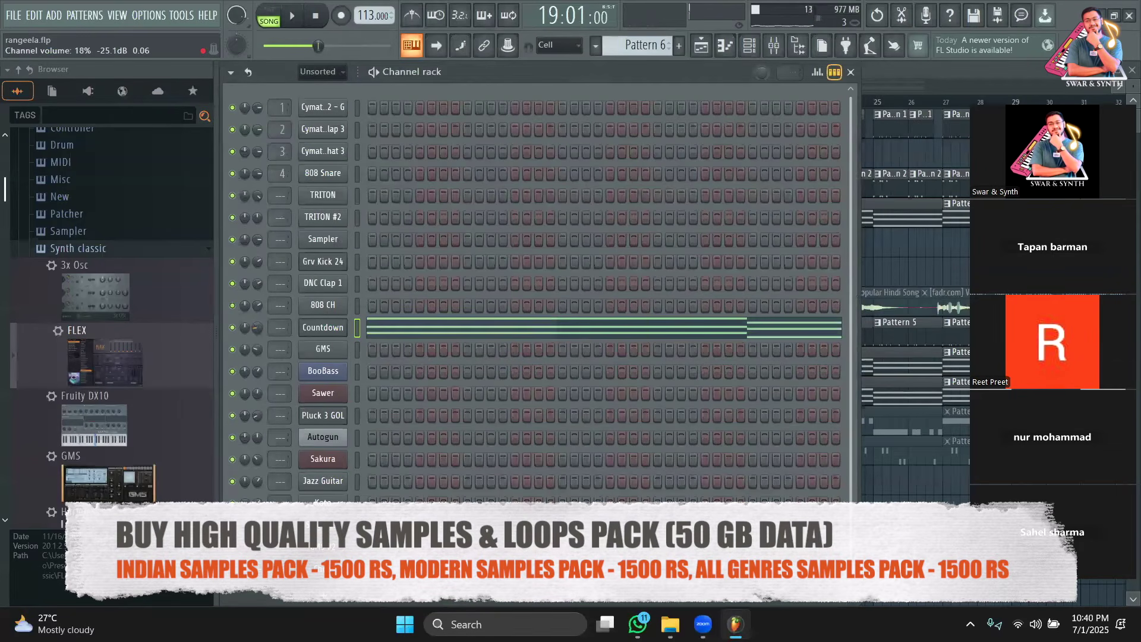
{"action": "key", "text": "space"}
{"action": "left_click_drag", "start_coordinate": [257, 329], "coordinate": [258, 325]}
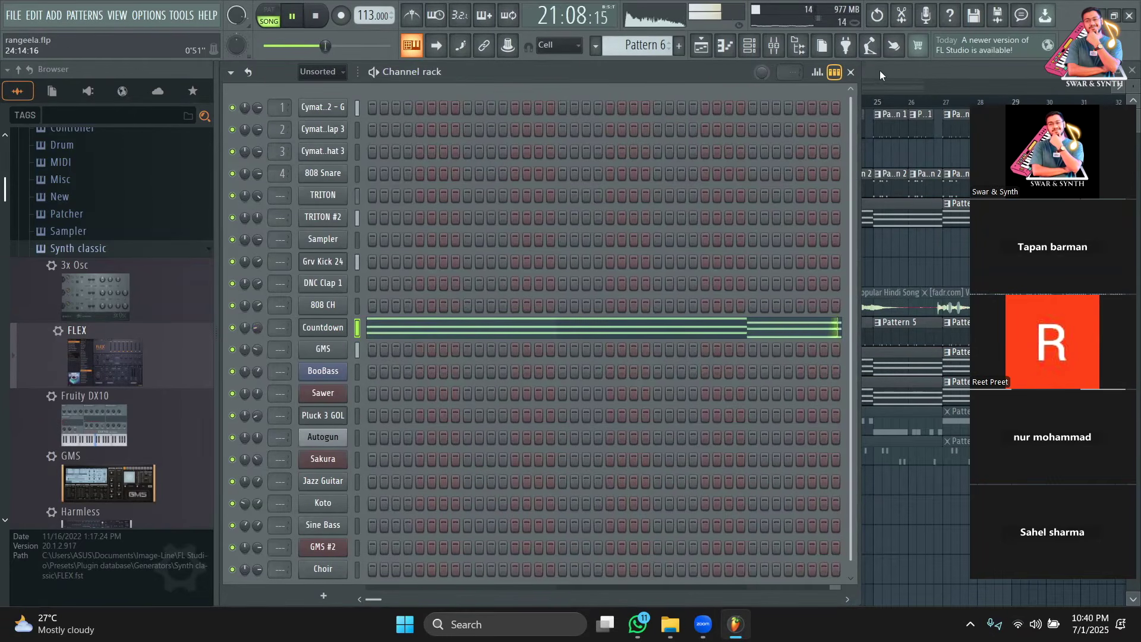
{"action": "left_click", "coordinate": [851, 72]}
{"action": "key", "text": "space"}
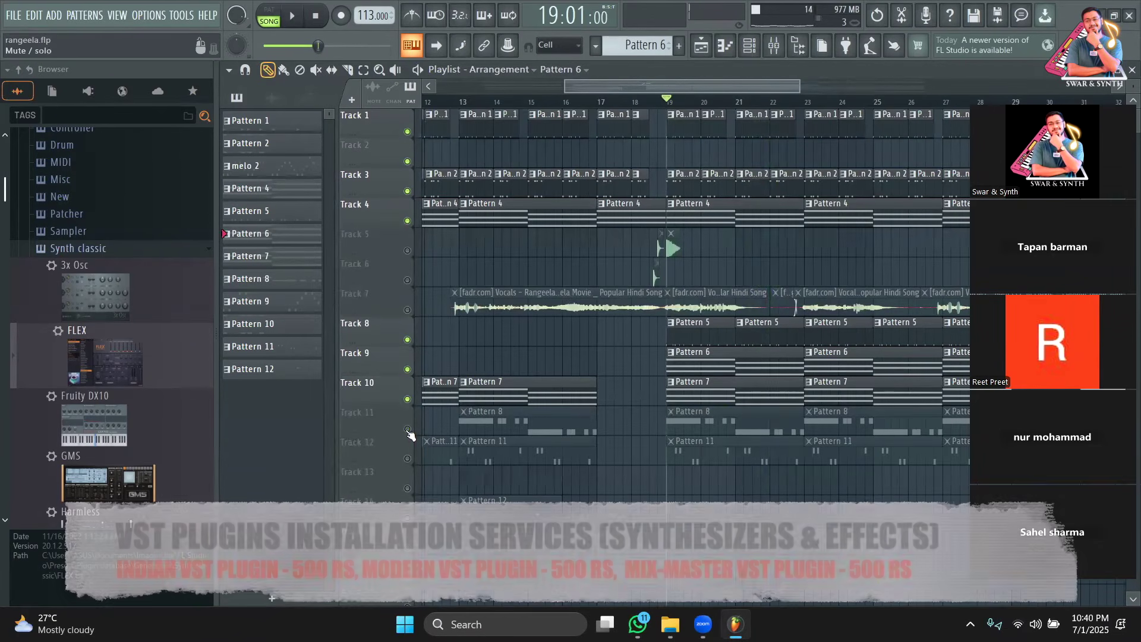
Step: Unmute Track 11 in the playlist and place the playhead at bar 13
{"action": "left_click", "coordinate": [407, 429]}
{"action": "left_click_drag", "start_coordinate": [621, 88], "coordinate": [588, 83]}
{"action": "left_click", "coordinate": [572, 102]}
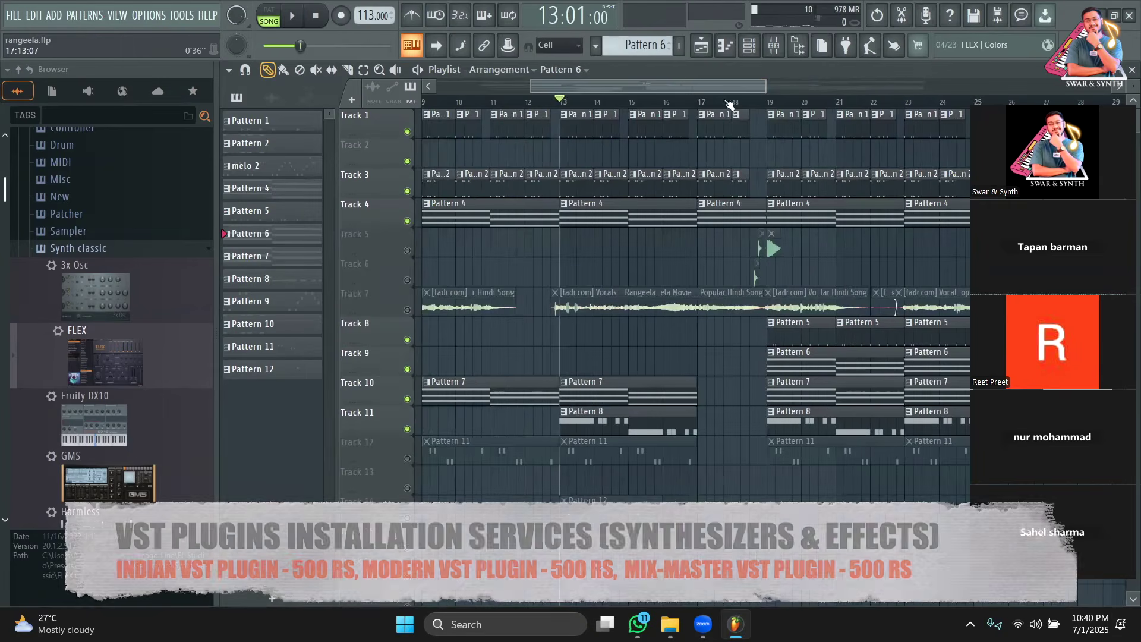
Step: Play the arrangement from bar 1, jumping ahead to bar 4 and to bar 13 where Pattern 8 enters
{"action": "left_click_drag", "start_coordinate": [727, 88], "coordinate": [800, 90]}
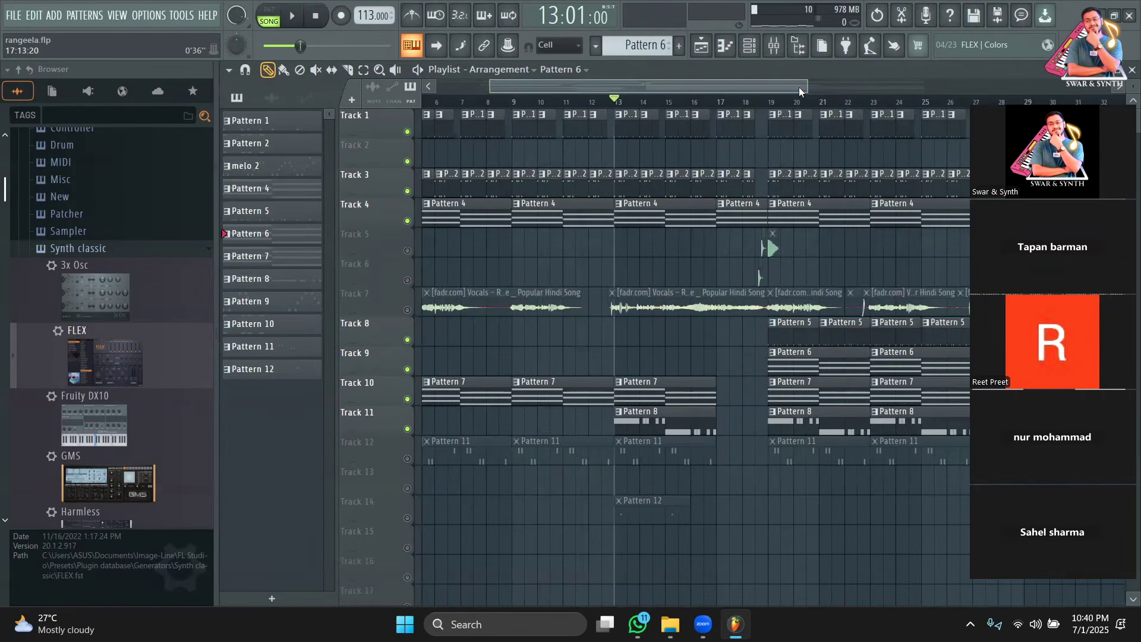
{"action": "left_click_drag", "start_coordinate": [798, 88], "coordinate": [722, 109]}
{"action": "left_click_drag", "start_coordinate": [543, 105], "coordinate": [426, 106]}
{"action": "key", "text": "space"}
{"action": "left_click", "coordinate": [514, 106]}
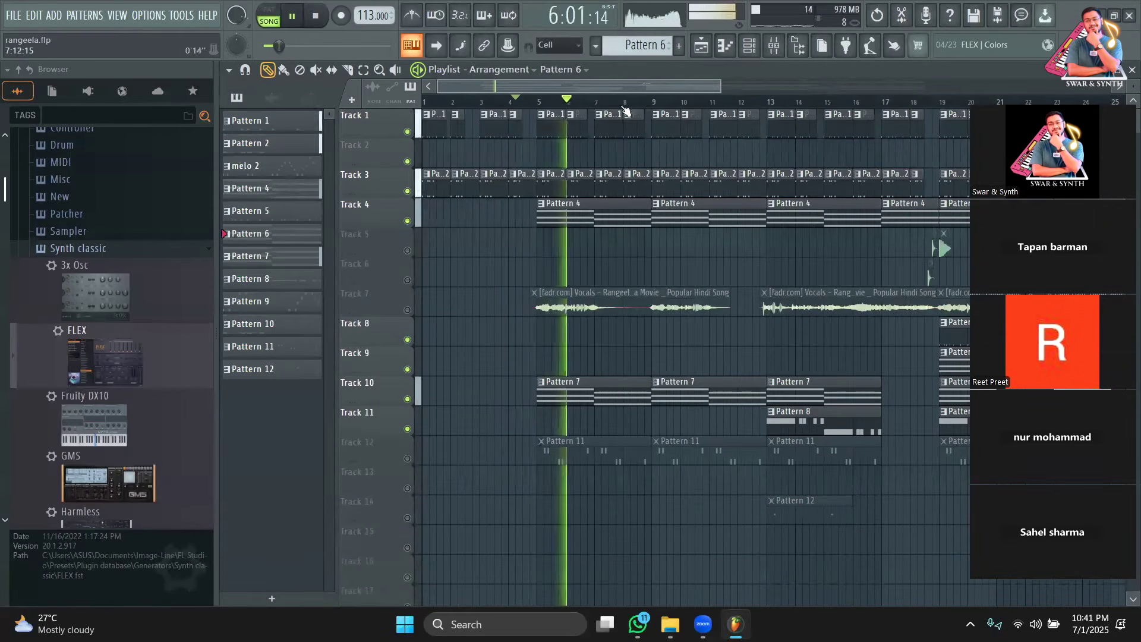
{"action": "left_click", "coordinate": [770, 102]}
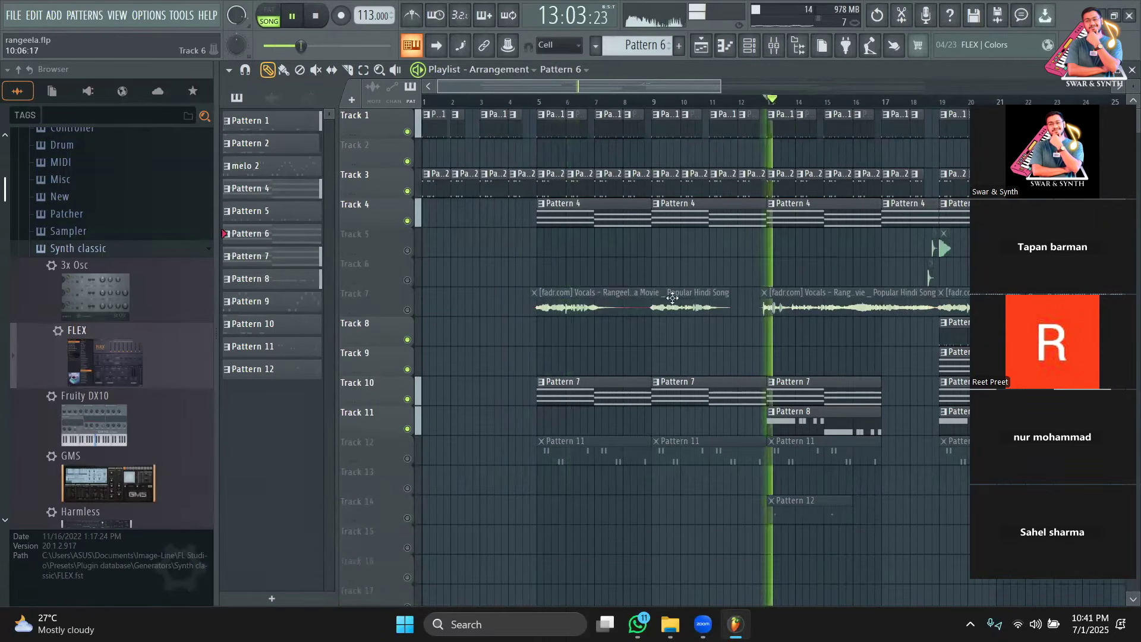
Step: Solo Track 11 and examine Pattern 8's BooBass notes in the piano roll during playback
{"action": "right_click", "coordinate": [407, 429]}
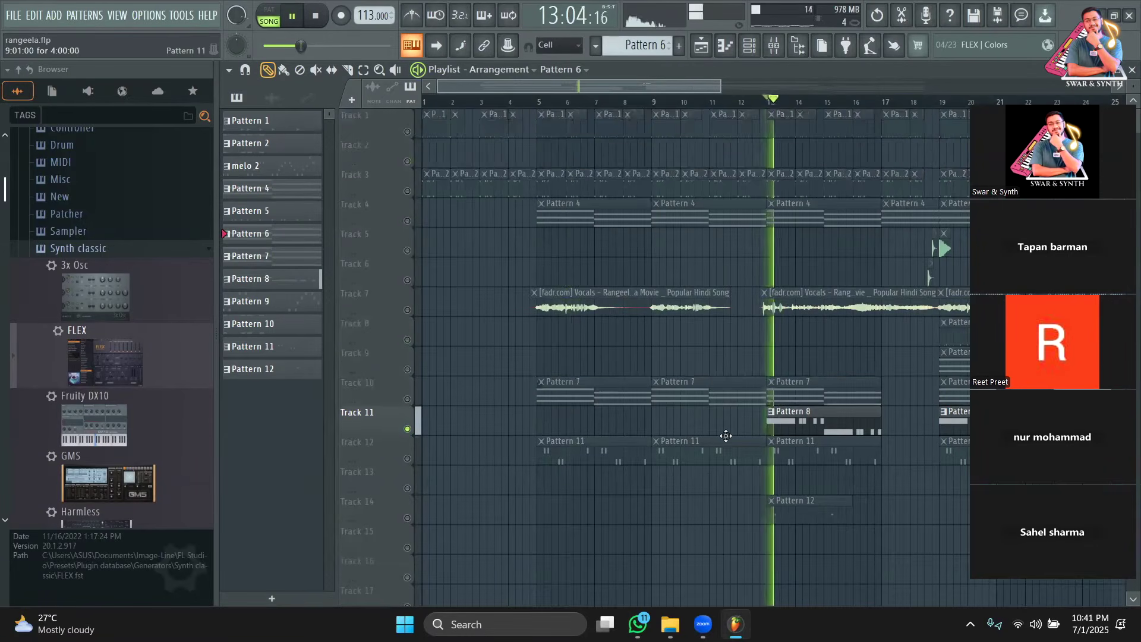
{"action": "double_click", "coordinate": [791, 411]}
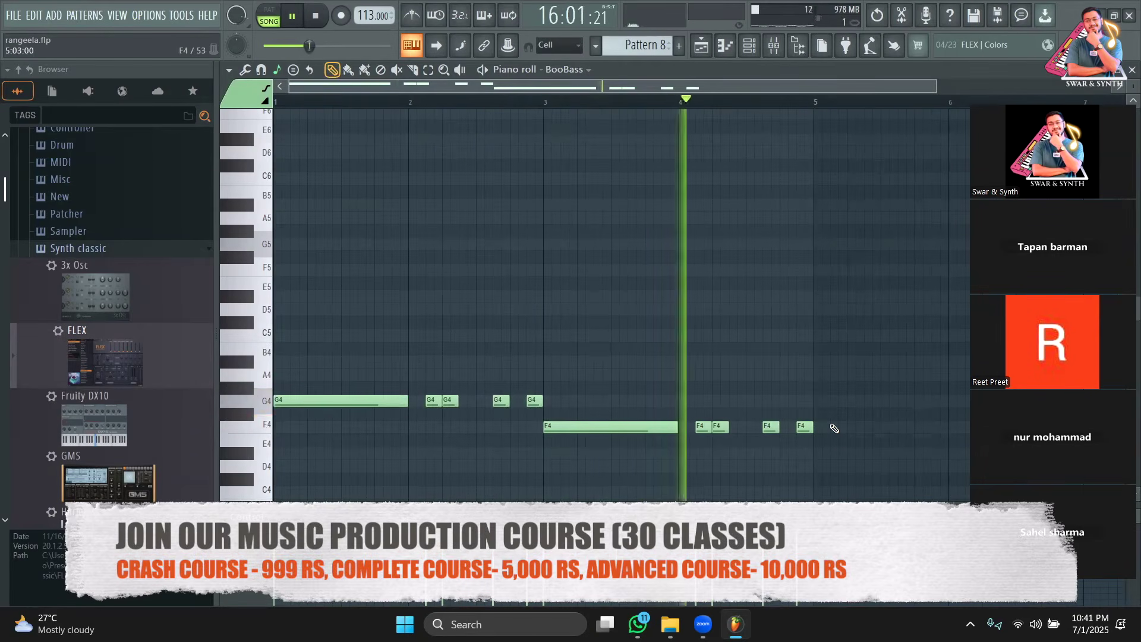
{"action": "scroll", "coordinate": [834, 428], "scroll_direction": "down", "scroll_amount": 2}
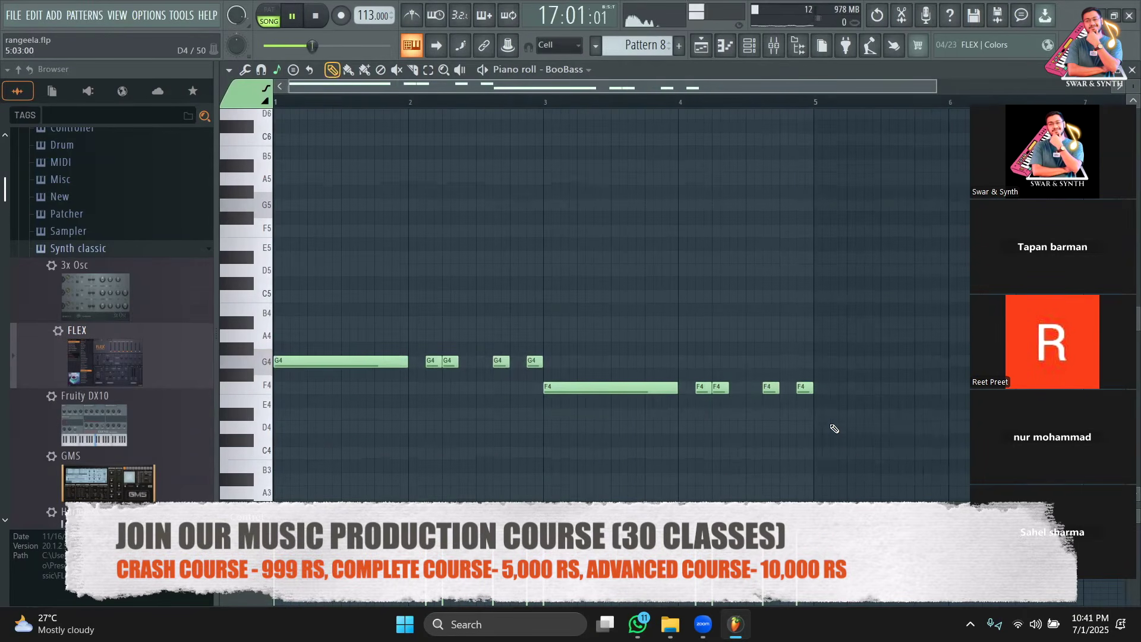
Step: Stop playback and inspect the BooBass channel and the addable plugins in the channel rack before returning to the playlist
{"action": "left_click", "coordinate": [701, 46]}
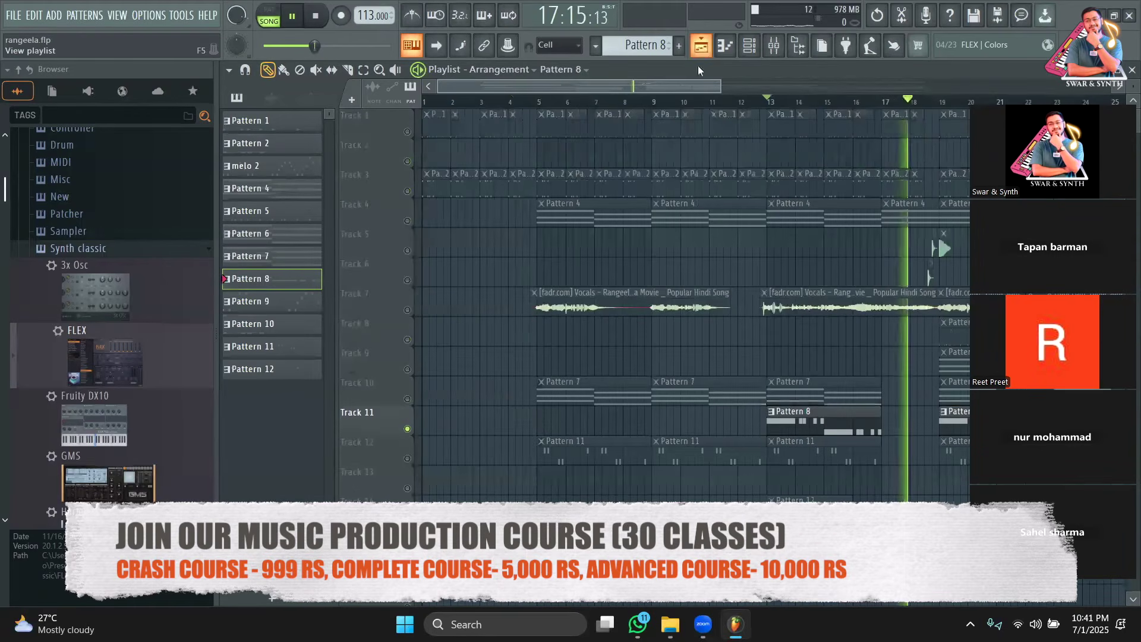
{"action": "key", "text": "space"}
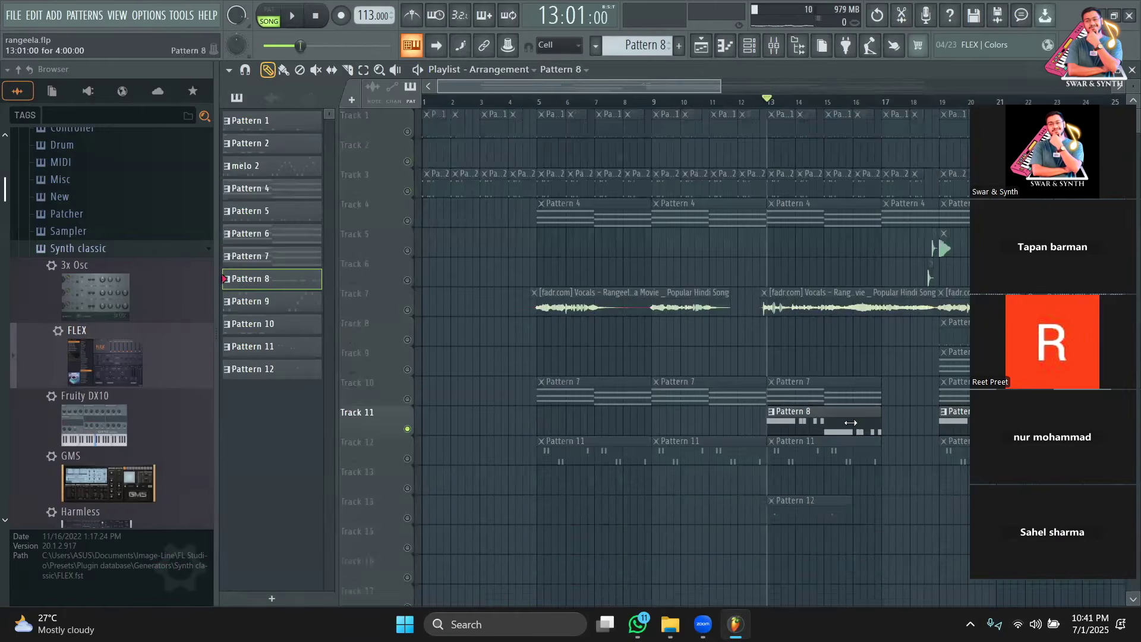
{"action": "left_click", "coordinate": [730, 41]}
{"action": "left_click", "coordinate": [750, 46]}
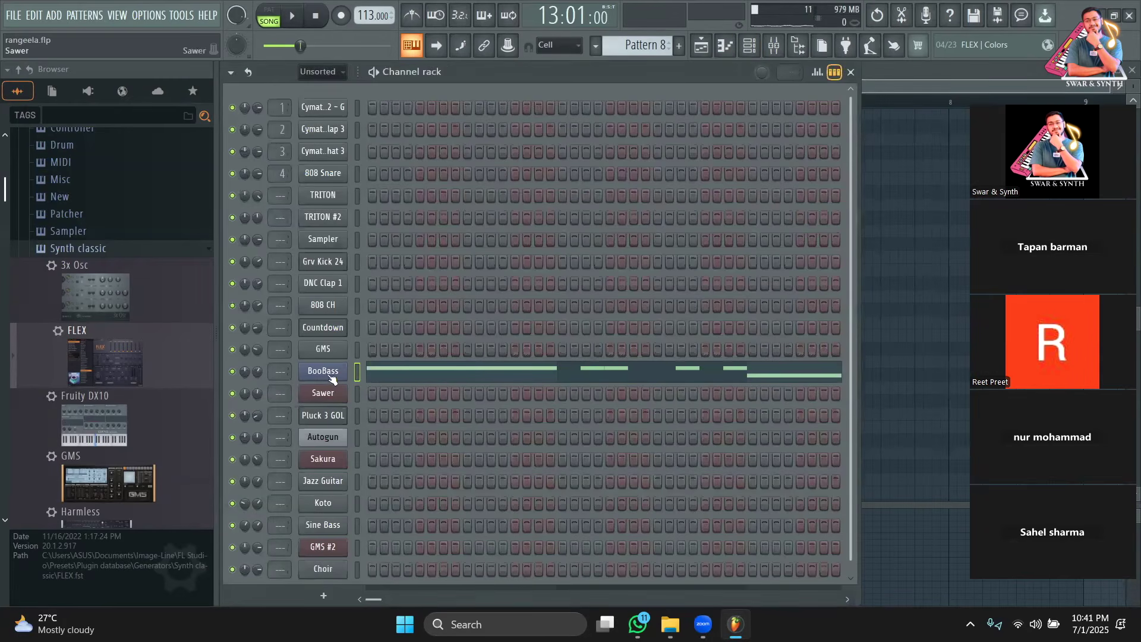
{"action": "left_click", "coordinate": [331, 375]}
{"action": "left_click", "coordinate": [324, 596]}
{"action": "left_click", "coordinate": [707, 52]}
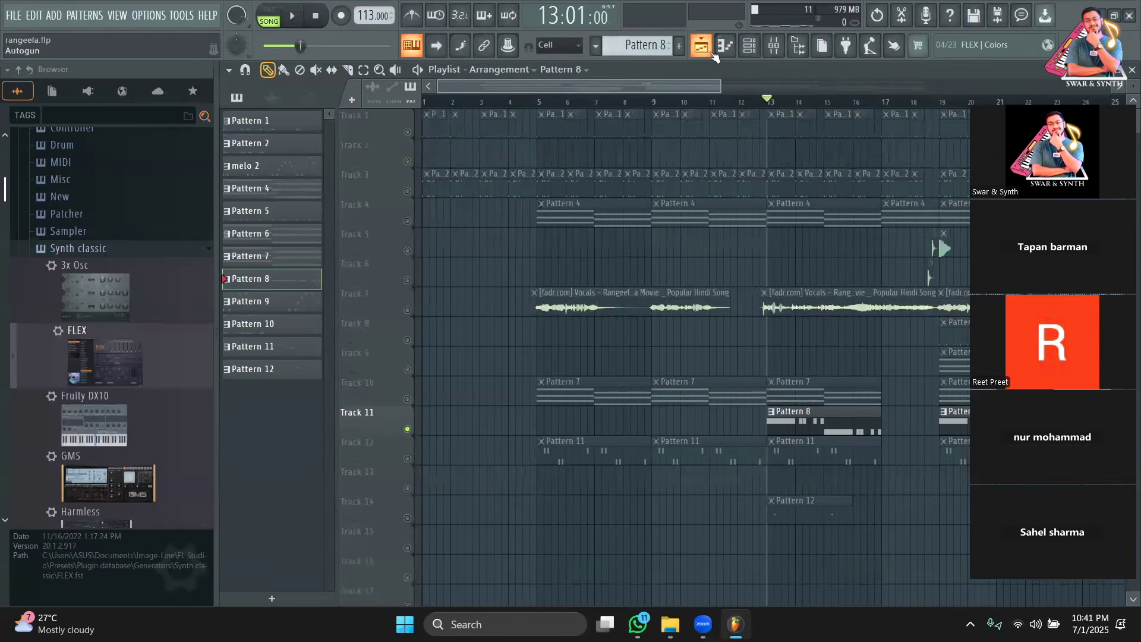
Step: Clear the track solo so all playlist tracks are active again and place the playhead at bar 5
{"action": "right_click", "coordinate": [409, 194]}
{"action": "right_click", "coordinate": [409, 193]}
{"action": "left_click", "coordinate": [491, 101]}
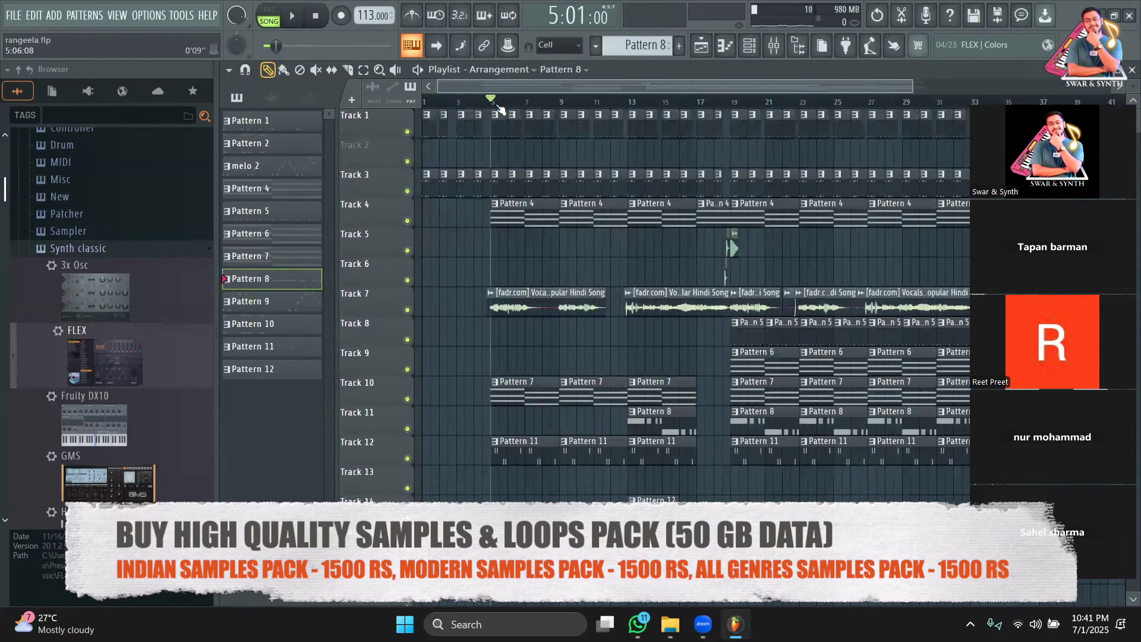
Step: Review Pattern 8's channels, the list of available generator plugins and the Pluck 3 GOL channel's preset list
{"action": "left_click", "coordinate": [749, 53]}
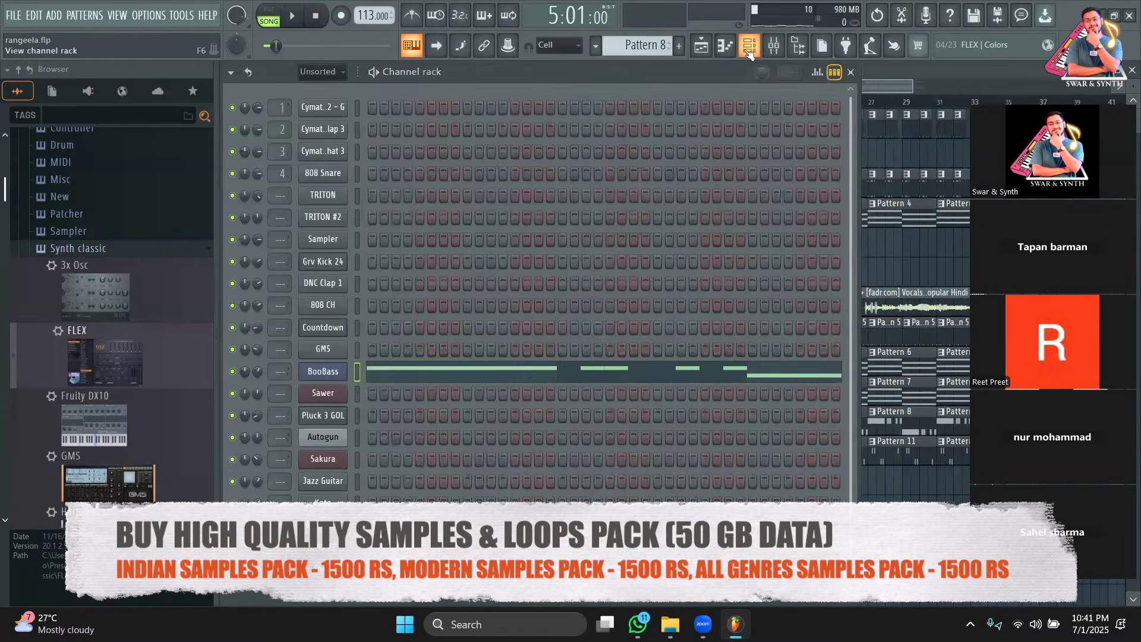
{"action": "left_click", "coordinate": [750, 53]}
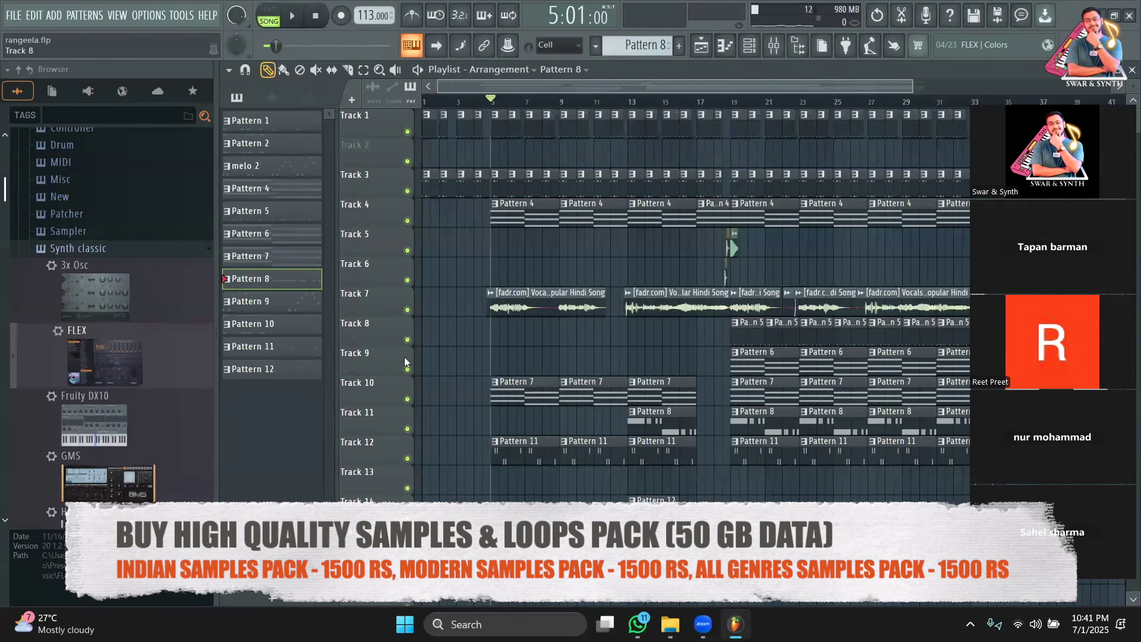
{"action": "double_click", "coordinate": [676, 416]}
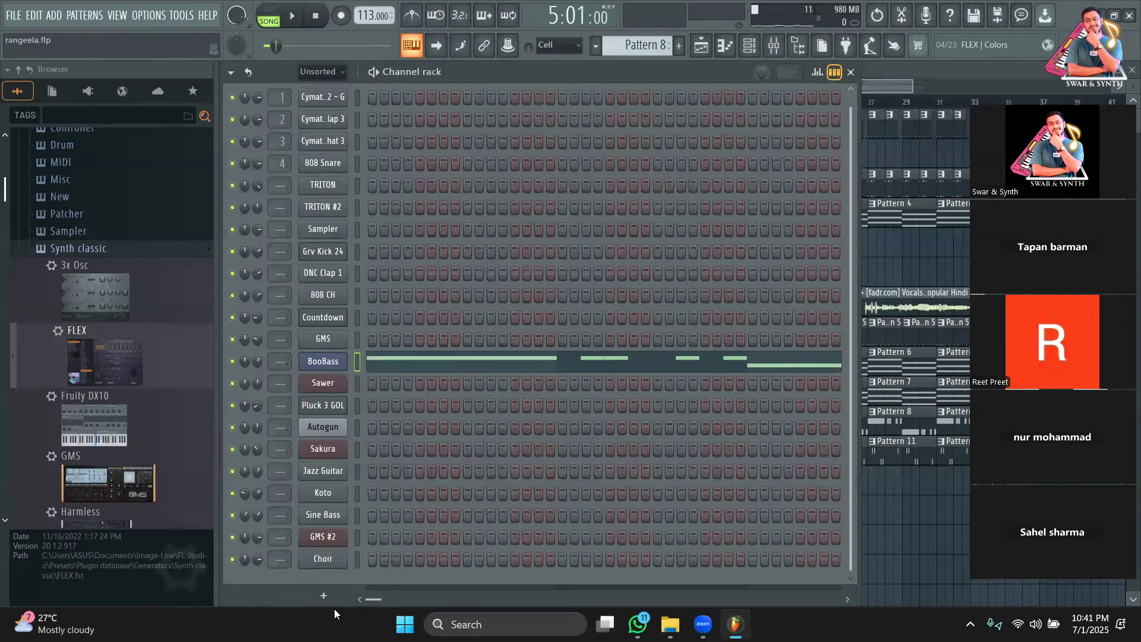
{"action": "left_click", "coordinate": [325, 596]}
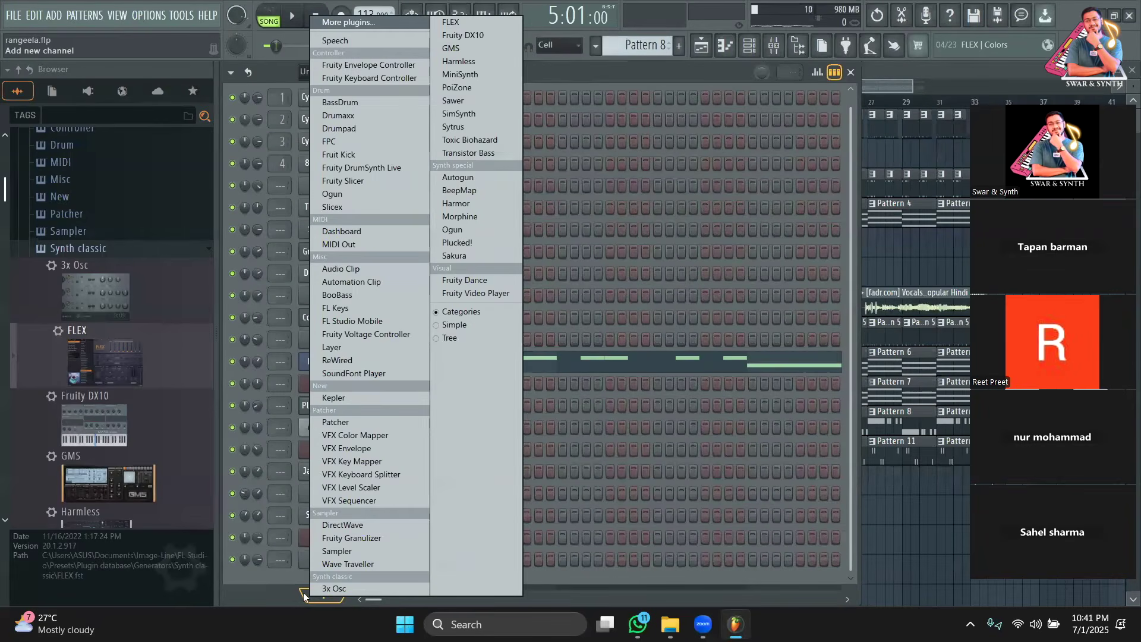
{"action": "left_click", "coordinate": [303, 598]}
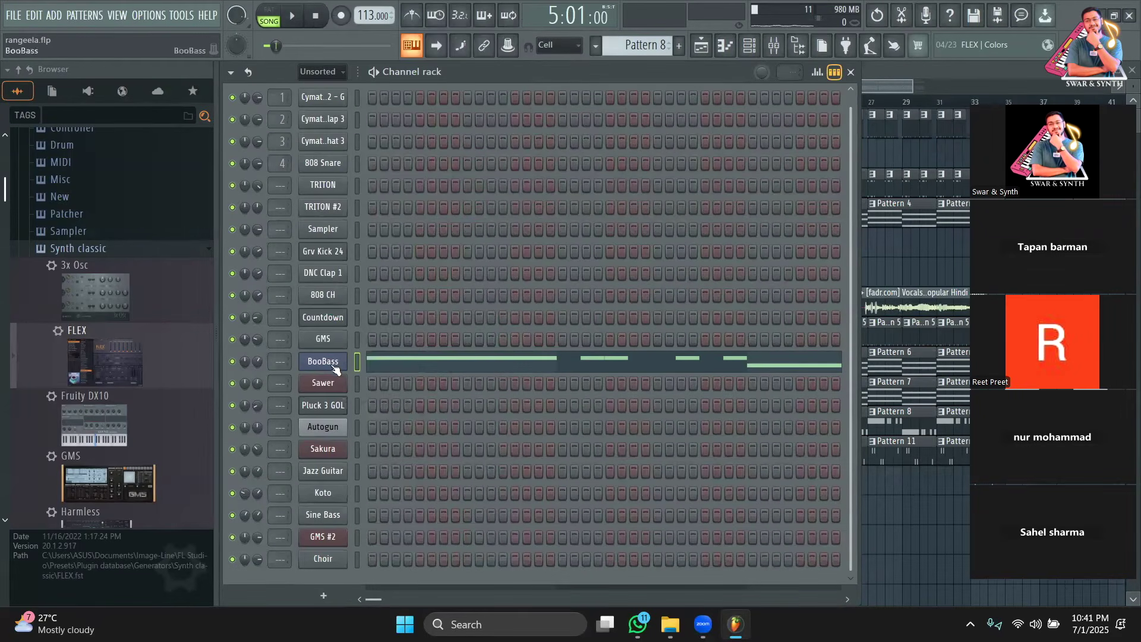
{"action": "left_click", "coordinate": [328, 402]}
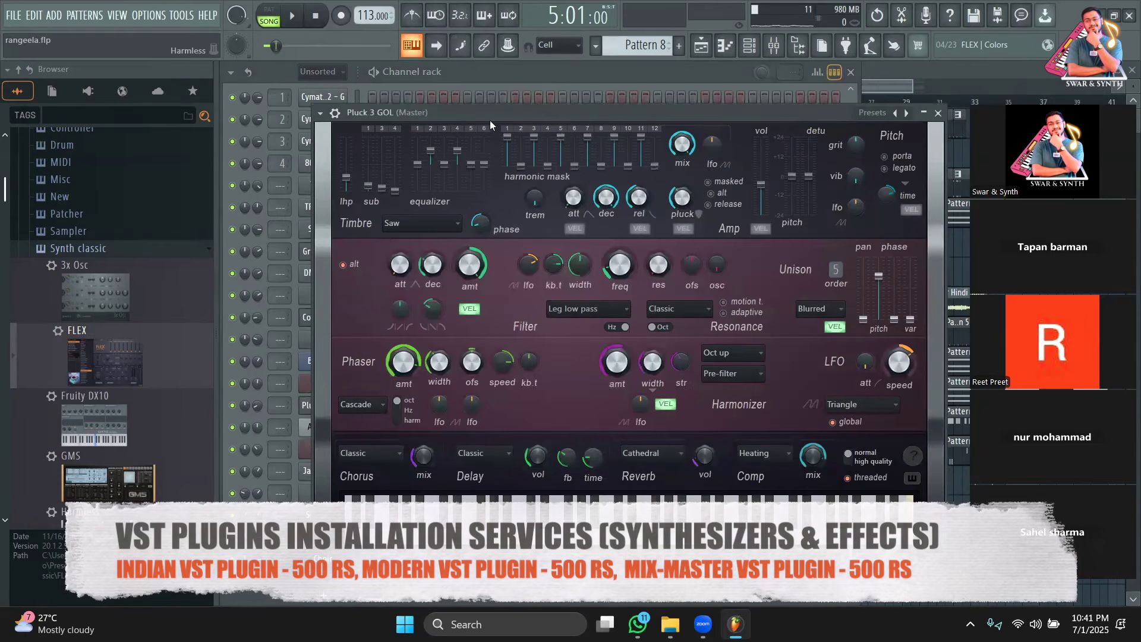
{"action": "left_click", "coordinate": [871, 113]}
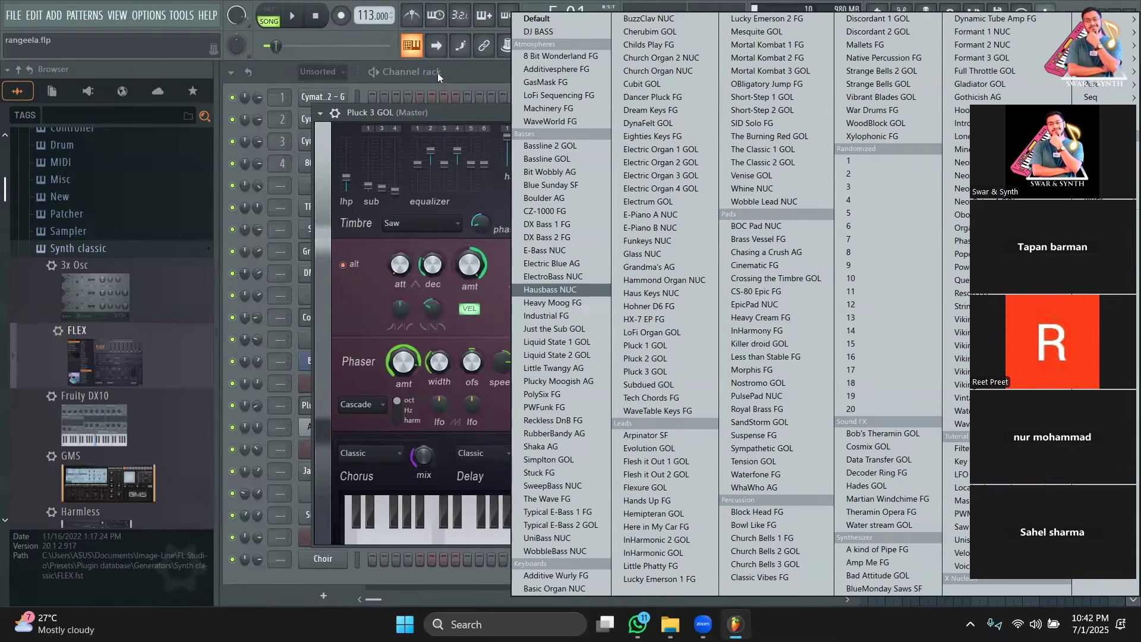
{"action": "left_click", "coordinate": [454, 79]}
{"action": "left_click", "coordinate": [909, 89]}
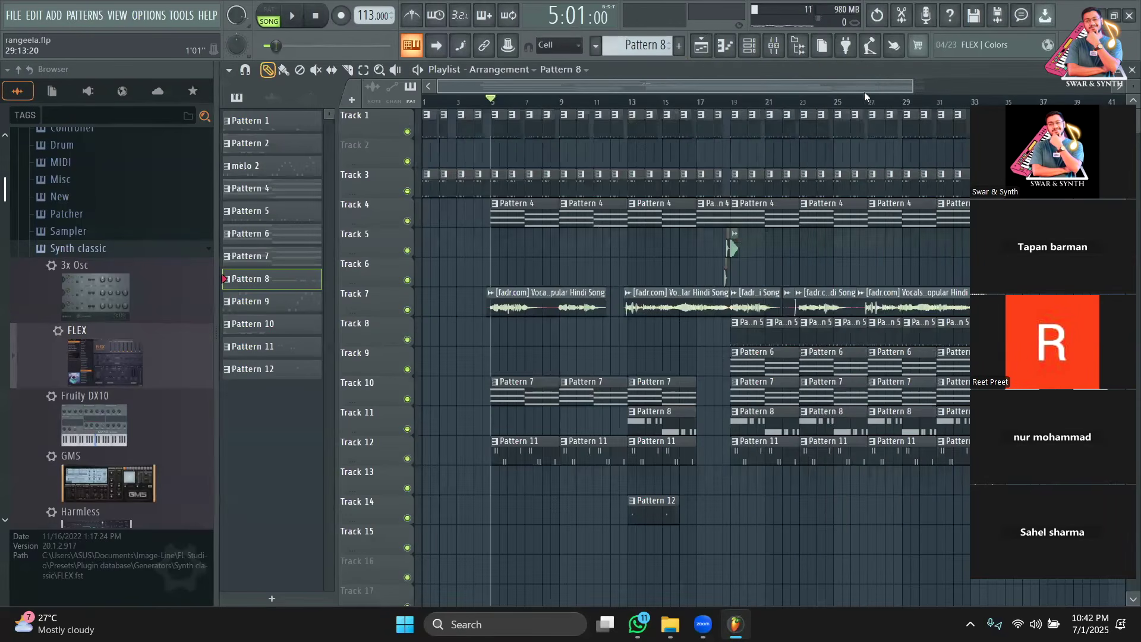
Step: Delete the Pattern 12 clip from Track 14 and play the arrangement briefly from bar 13
{"action": "mouse_move", "coordinate": [501, 100]}
{"action": "left_mouse_down"}
{"action": "mouse_move", "coordinate": [425, 104]}
{"action": "mouse_move", "coordinate": [497, 114]}
{"action": "left_mouse_up"}
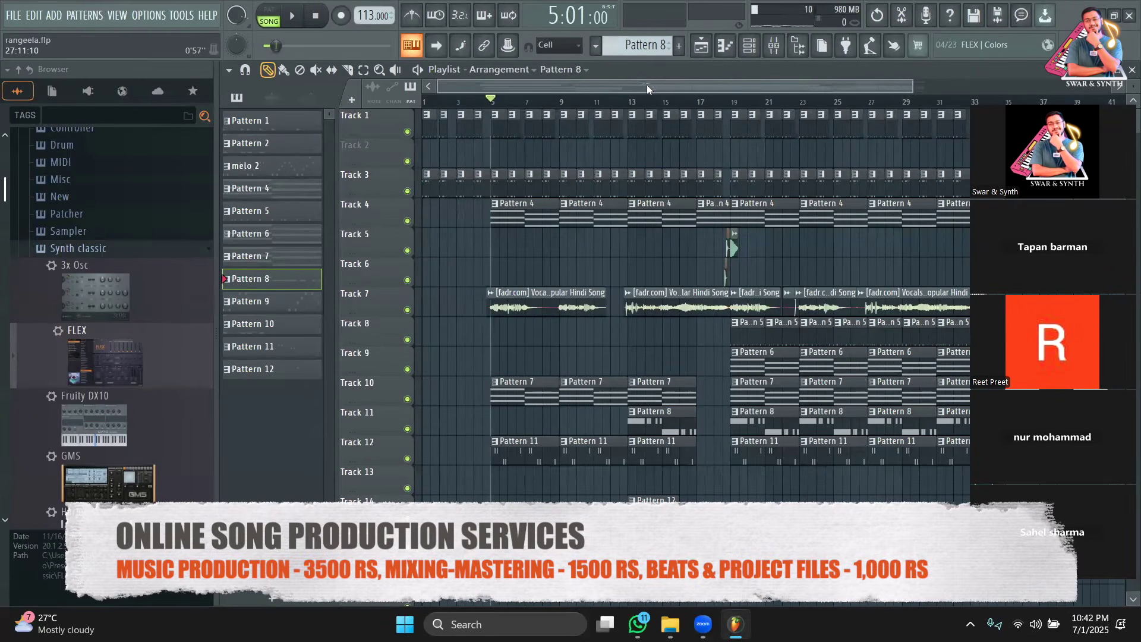
{"action": "left_click_drag", "start_coordinate": [497, 103], "coordinate": [632, 110]}
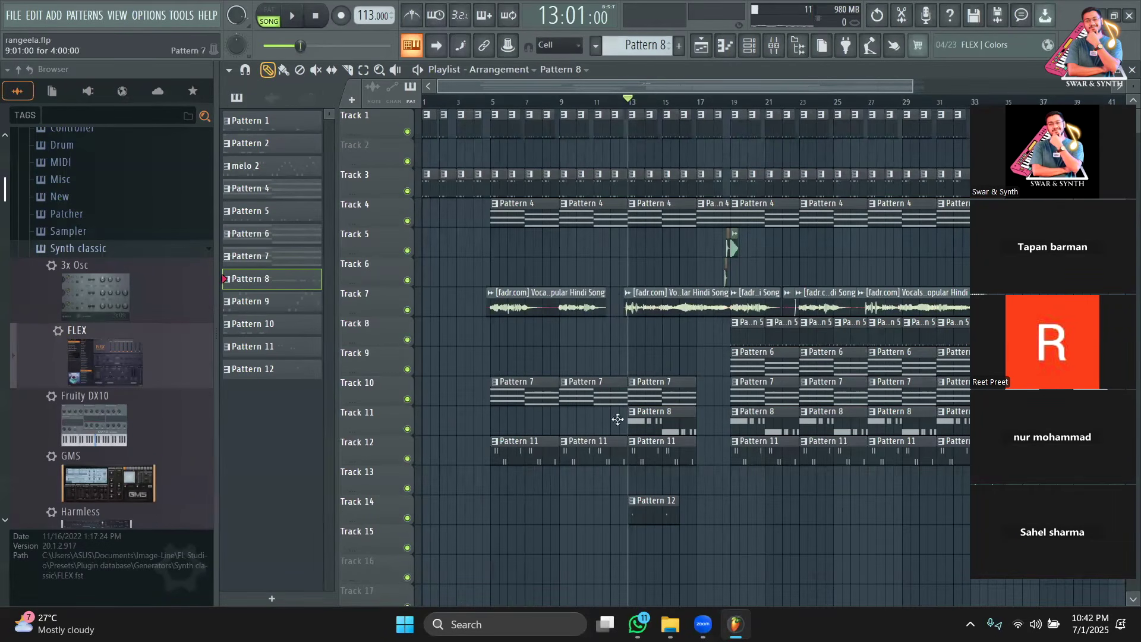
{"action": "right_click", "coordinate": [653, 504]}
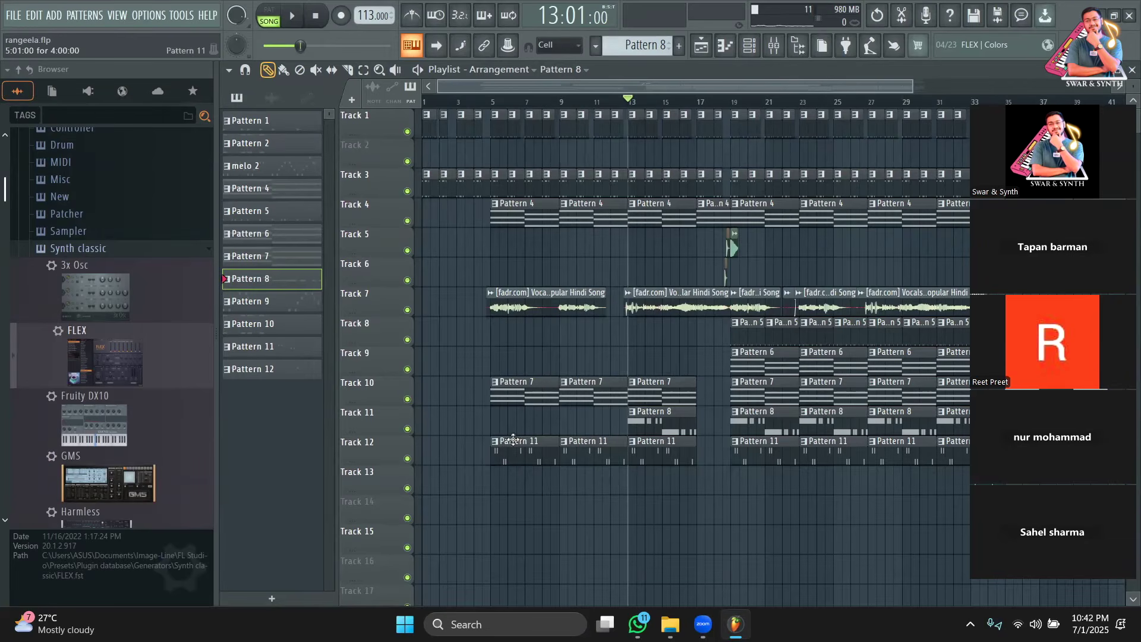
{"action": "key", "text": "space"}
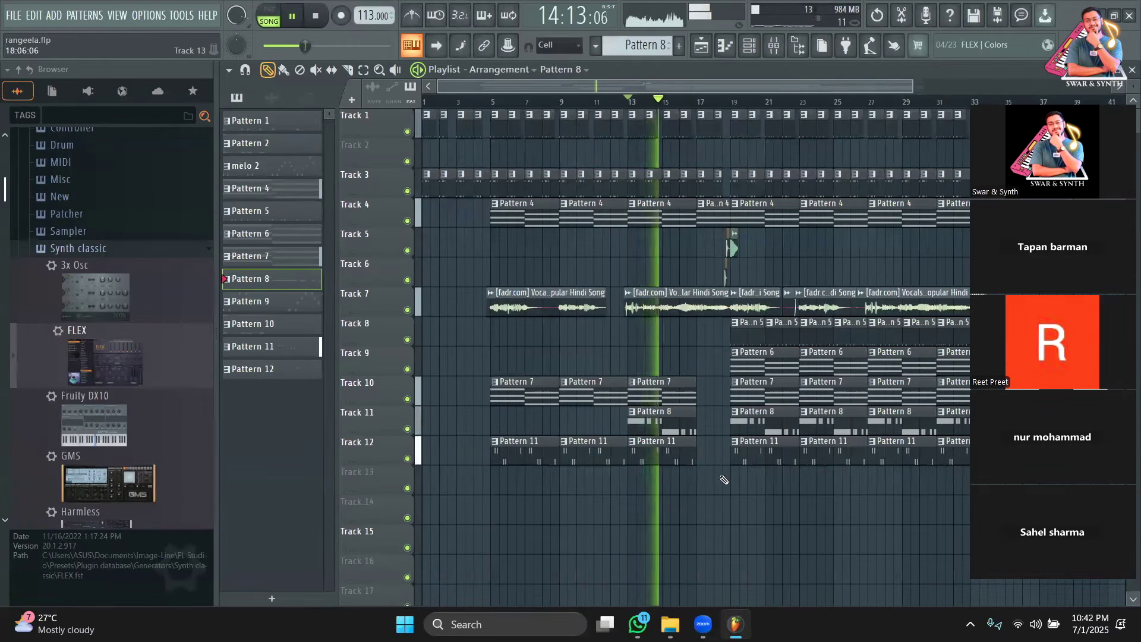
{"action": "key", "text": "space"}
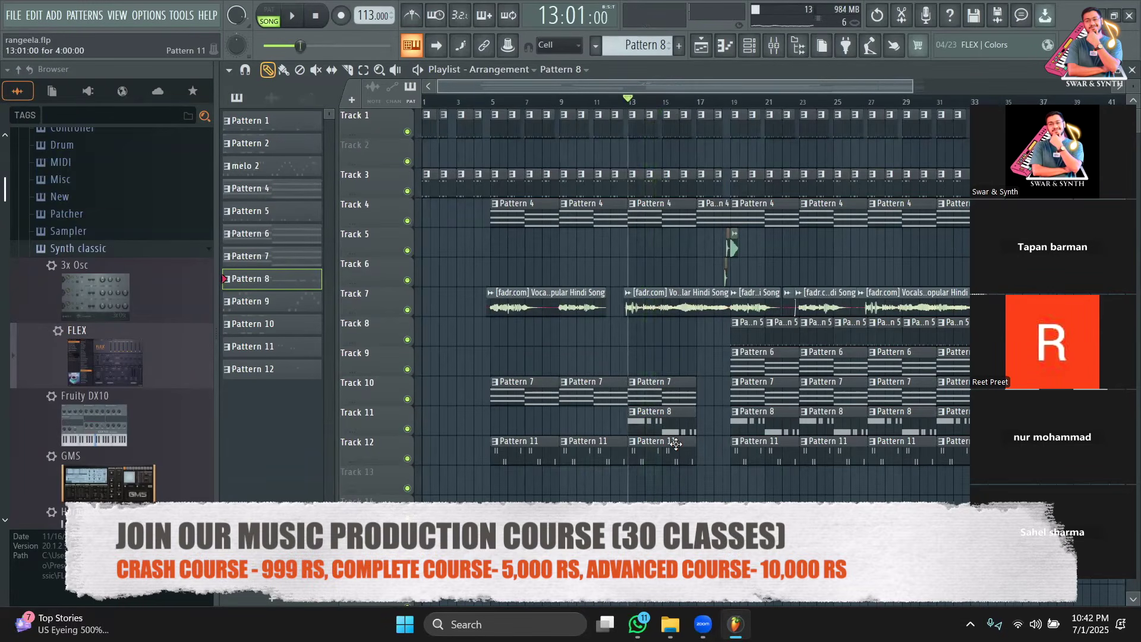
Step: Rename Track 11 as bass and Track 1 as drum in the playlist
{"action": "right_click", "coordinate": [373, 417]}
{"action": "left_click", "coordinate": [410, 280]}
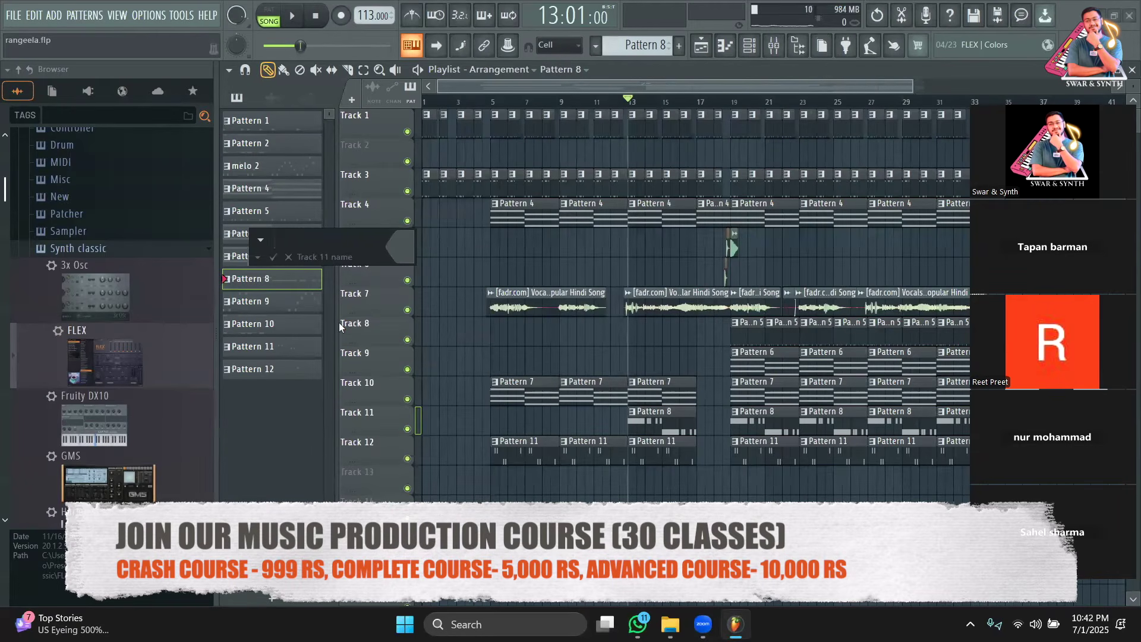
{"action": "type", "text": "bass"}
{"action": "key", "text": "Return"}
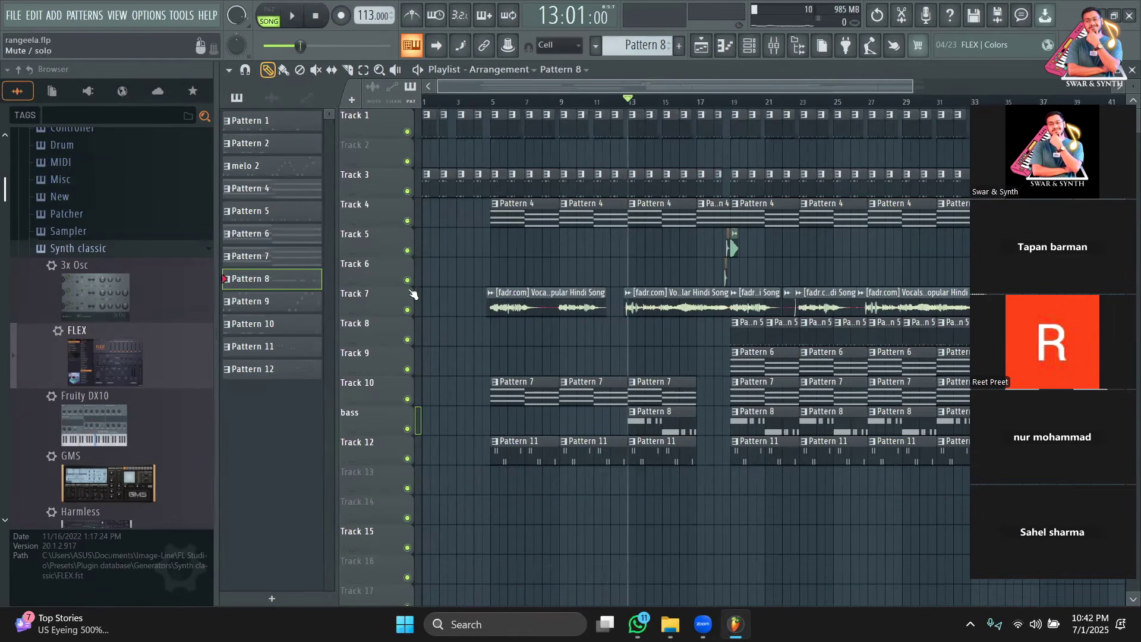
{"action": "right_click", "coordinate": [379, 131]}
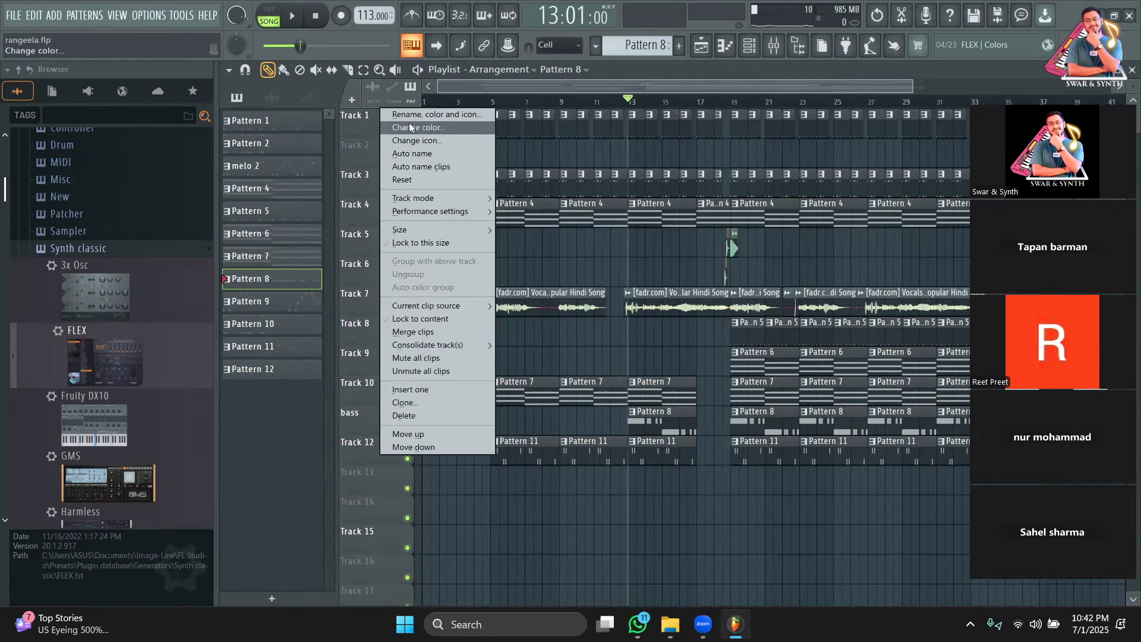
{"action": "left_click", "coordinate": [418, 113]}
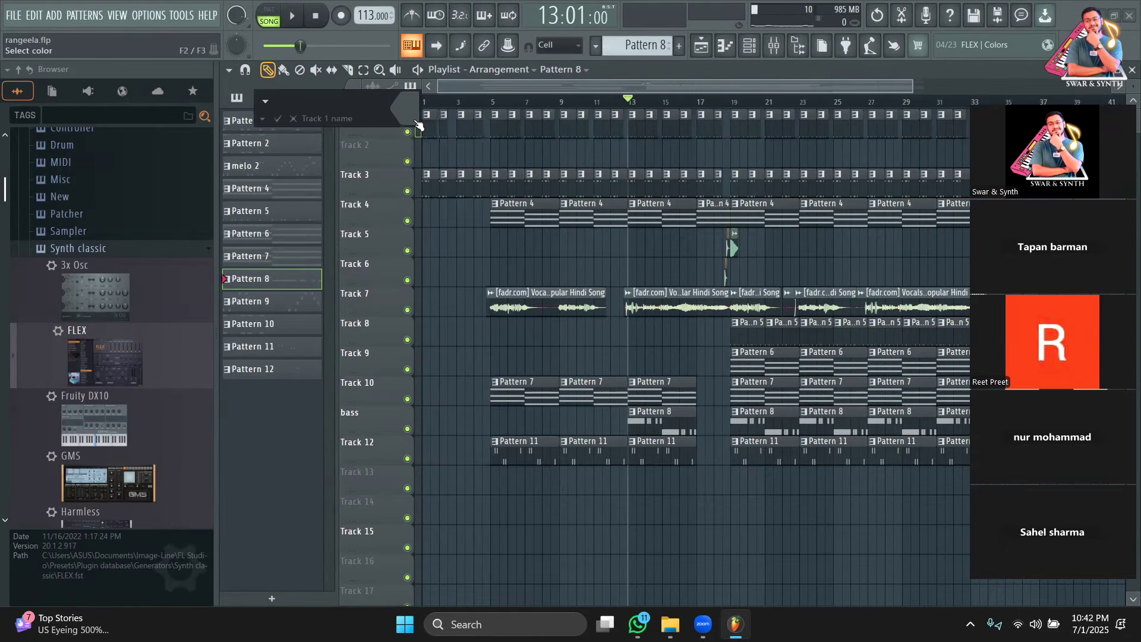
{"action": "type", "text": "drum"}
{"action": "key", "text": "Return"}
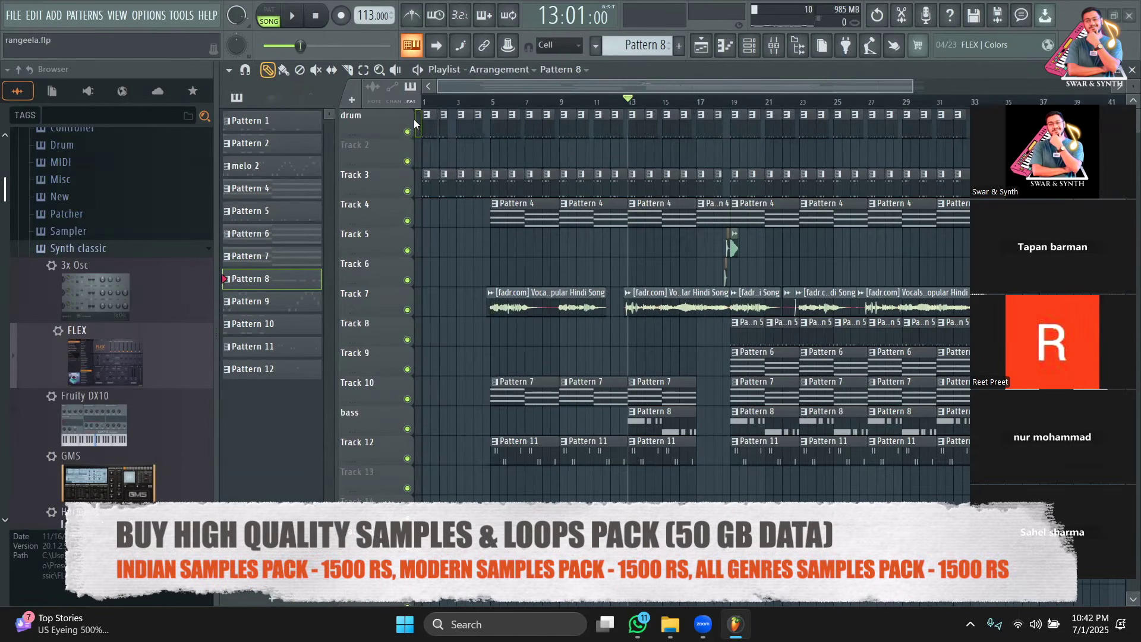
Step: Rename Track 4 as chordss and Track 10 as pads in the playlist
{"action": "right_click", "coordinate": [382, 194]}
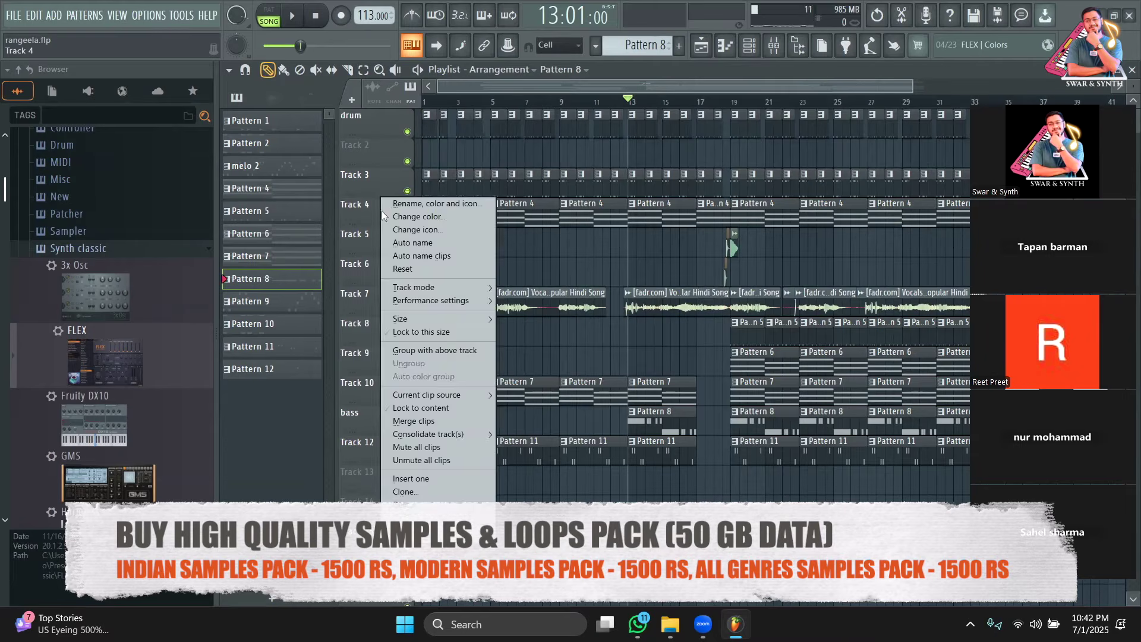
{"action": "left_click", "coordinate": [396, 203]}
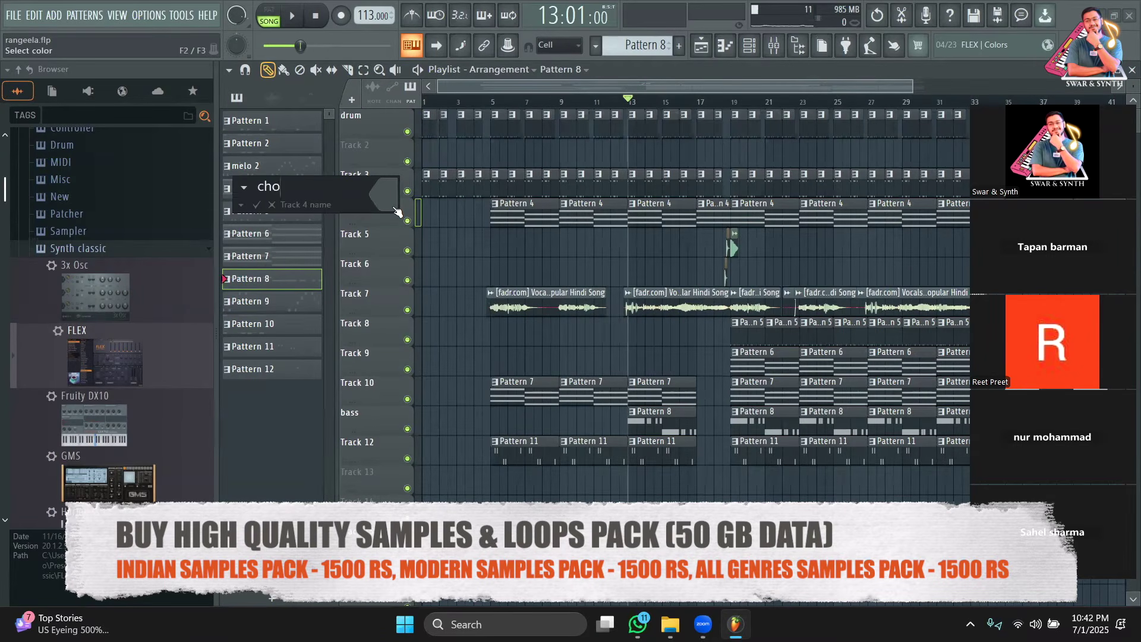
{"action": "key", "text": "Return"}
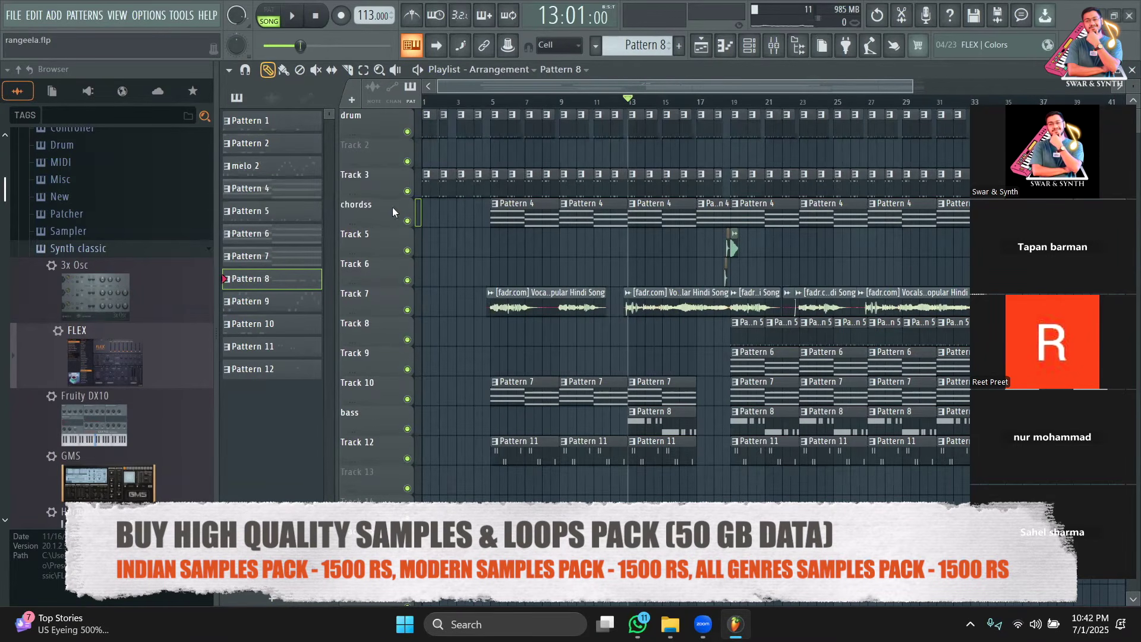
{"action": "right_click", "coordinate": [386, 388]}
{"action": "left_click", "coordinate": [454, 256]}
{"action": "type", "text": "pads"}
{"action": "key", "text": "Return"}
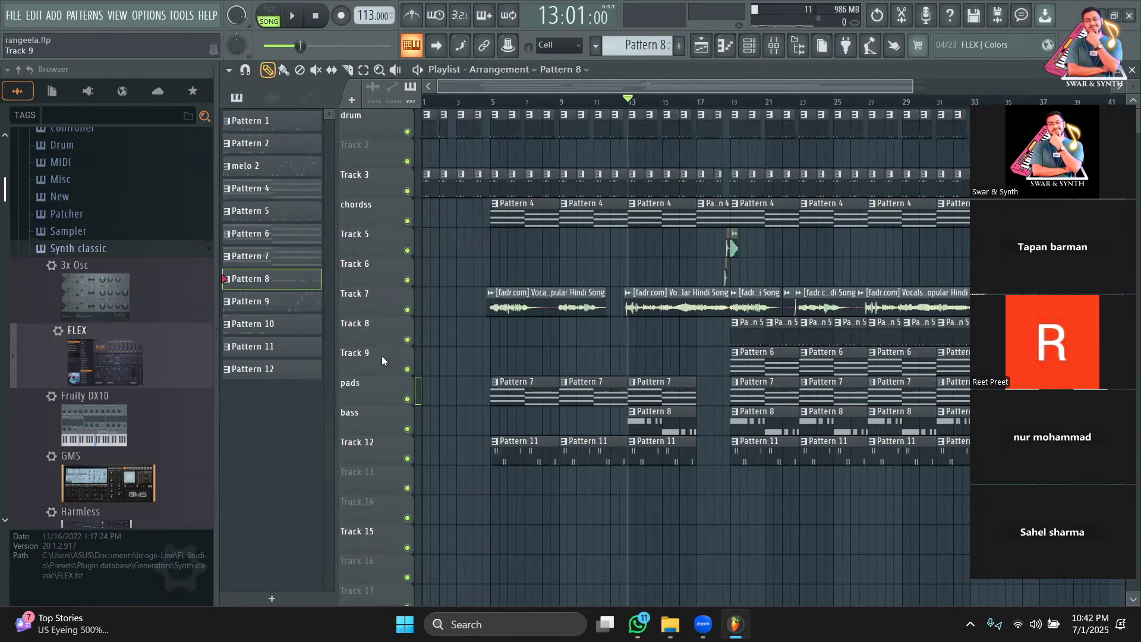
Step: Rename Track 9 as arp and Track 12 as pluck in the playlist
{"action": "right_click", "coordinate": [382, 356]}
{"action": "left_click", "coordinate": [446, 258]}
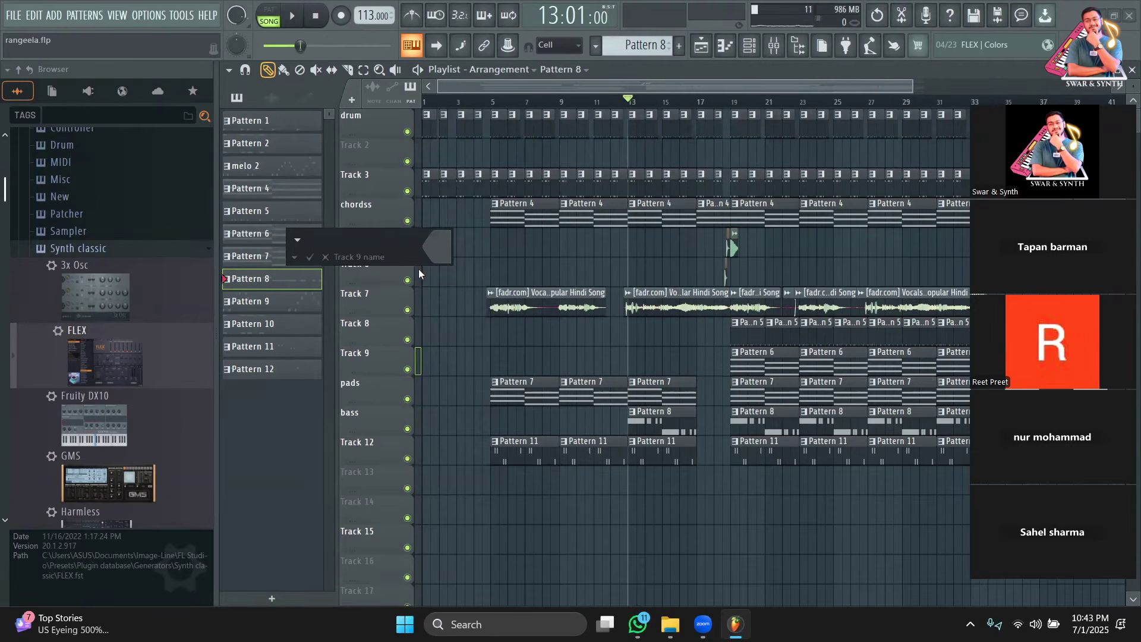
{"action": "type", "text": "arp"}
{"action": "key", "text": "Return"}
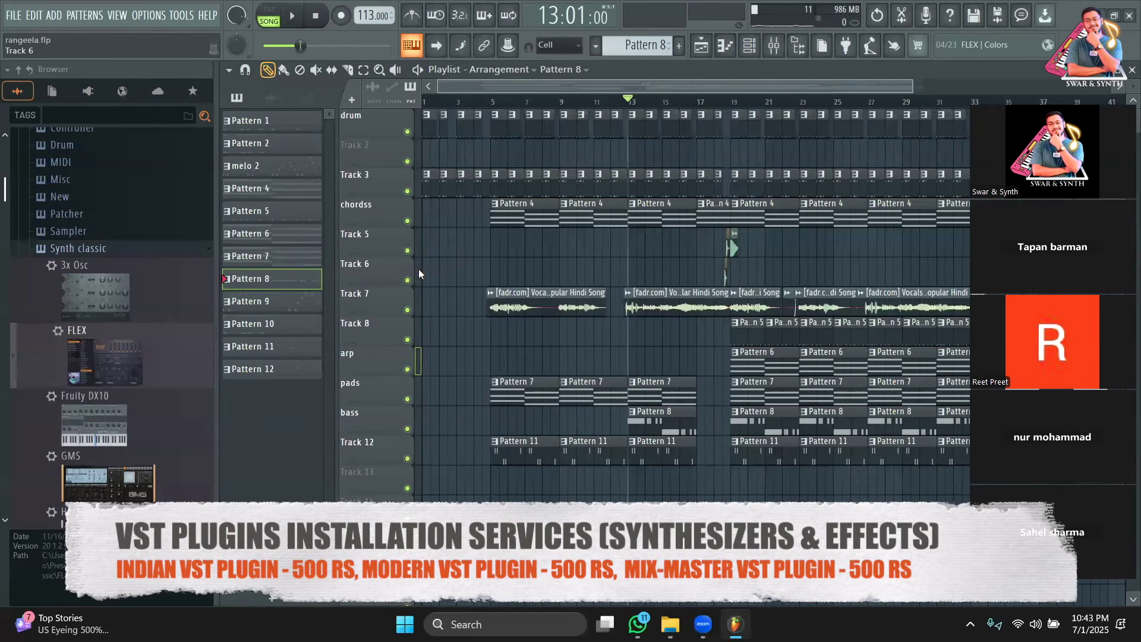
{"action": "right_click", "coordinate": [381, 443]}
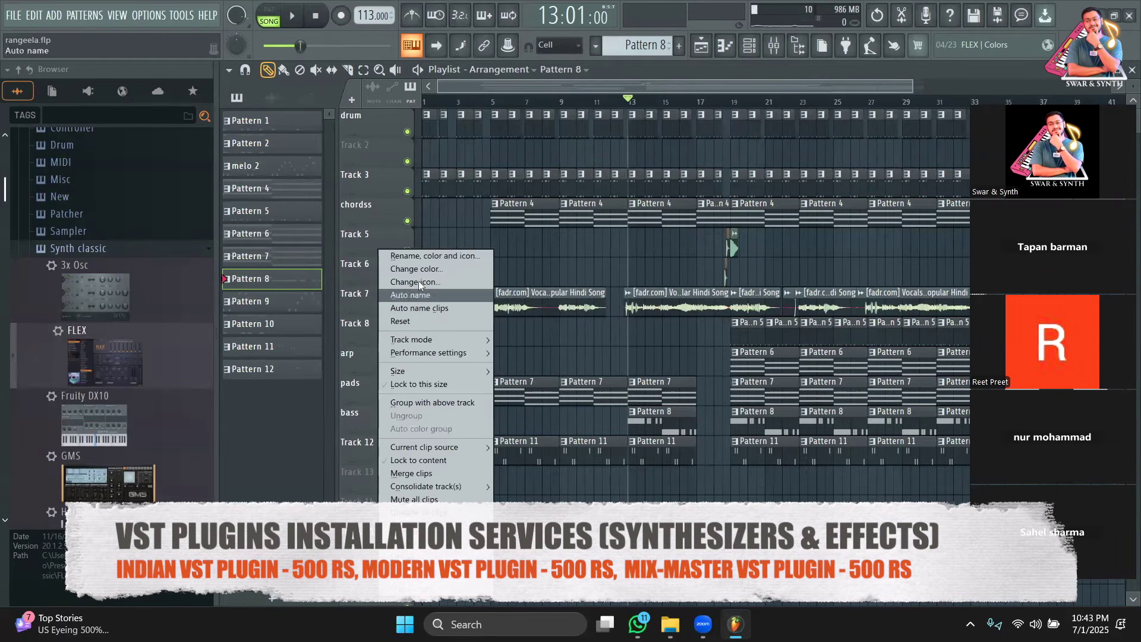
{"action": "left_click", "coordinate": [433, 256]}
{"action": "type", "text": "pluck"}
{"action": "key", "text": "Return"}
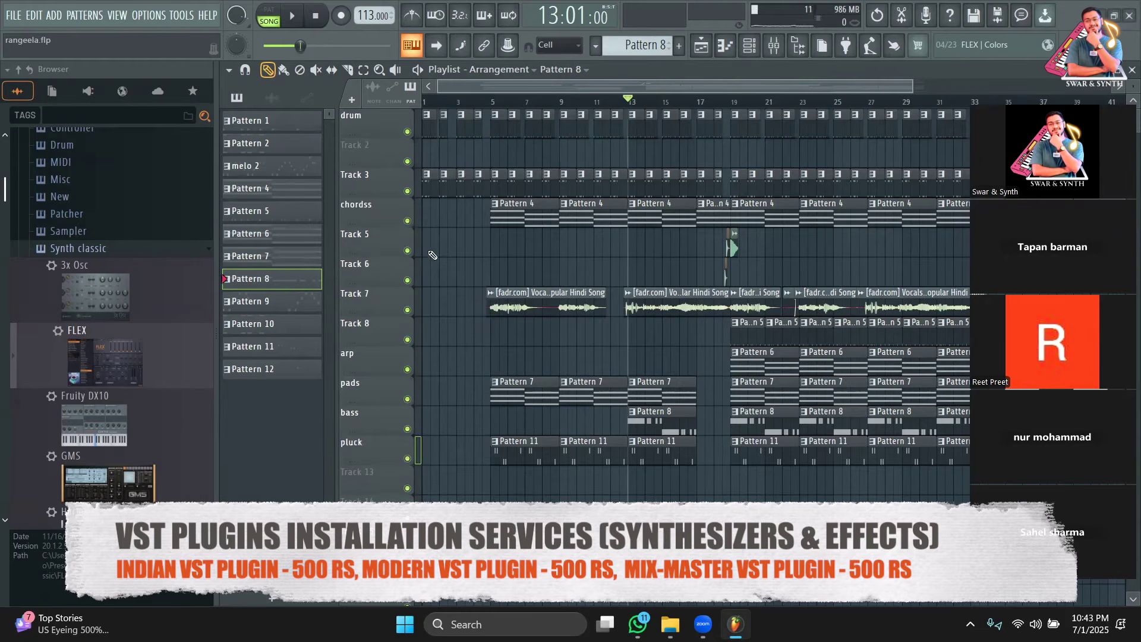
Step: Rename Track 8, which holds the Pattern 5 clips, as drum 2
{"action": "right_click", "coordinate": [382, 324]}
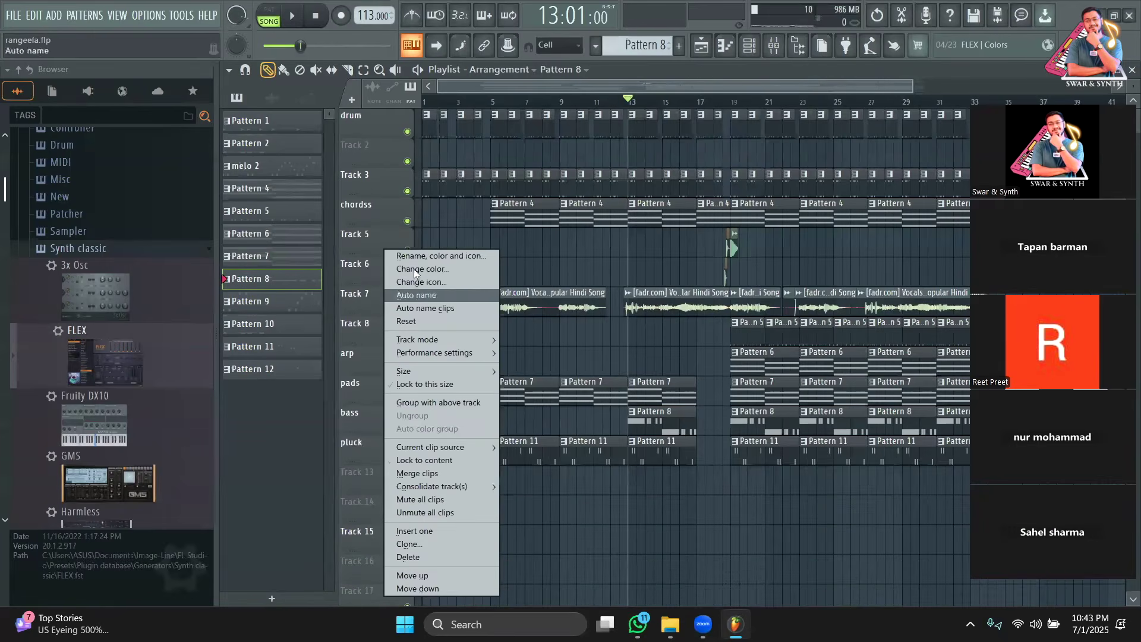
{"action": "left_click", "coordinate": [416, 256]}
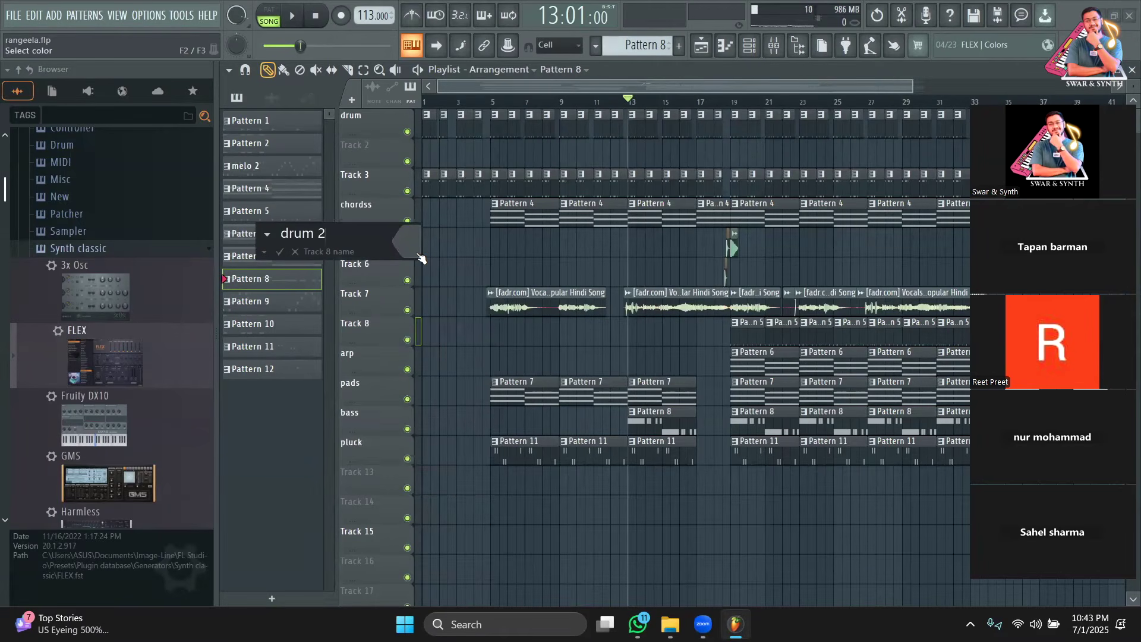
{"action": "type", "text": "drum 2"}
{"action": "key", "text": "Return"}
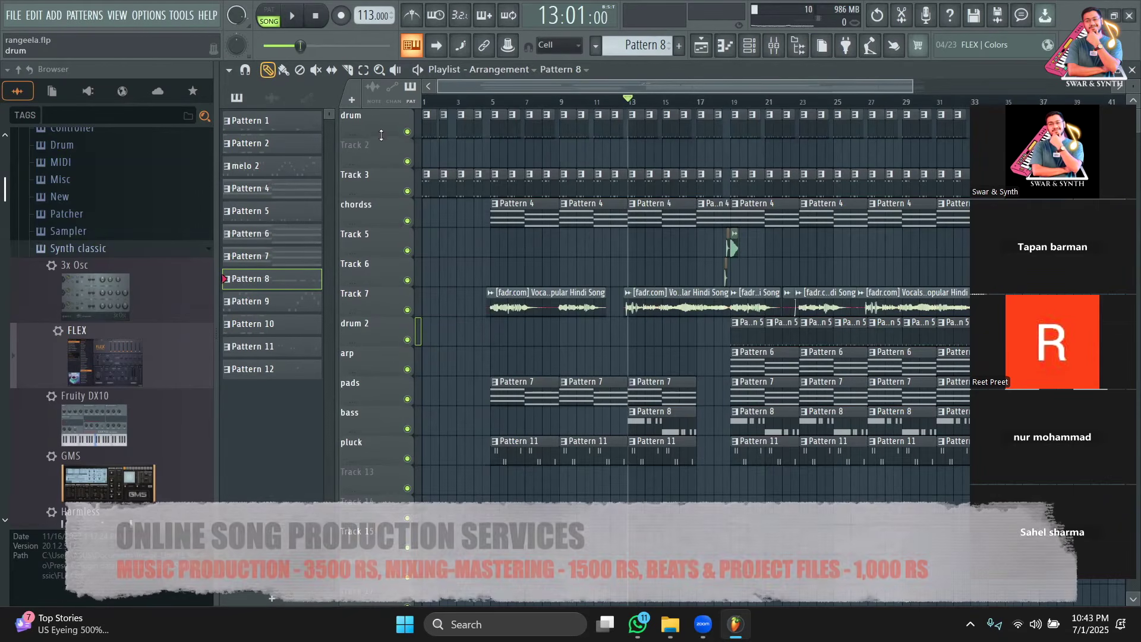
Step: Rename Track 3 as bass 1 in the playlist
{"action": "right_click", "coordinate": [374, 190]}
{"action": "right_click", "coordinate": [345, 186]}
{"action": "left_click", "coordinate": [379, 167]}
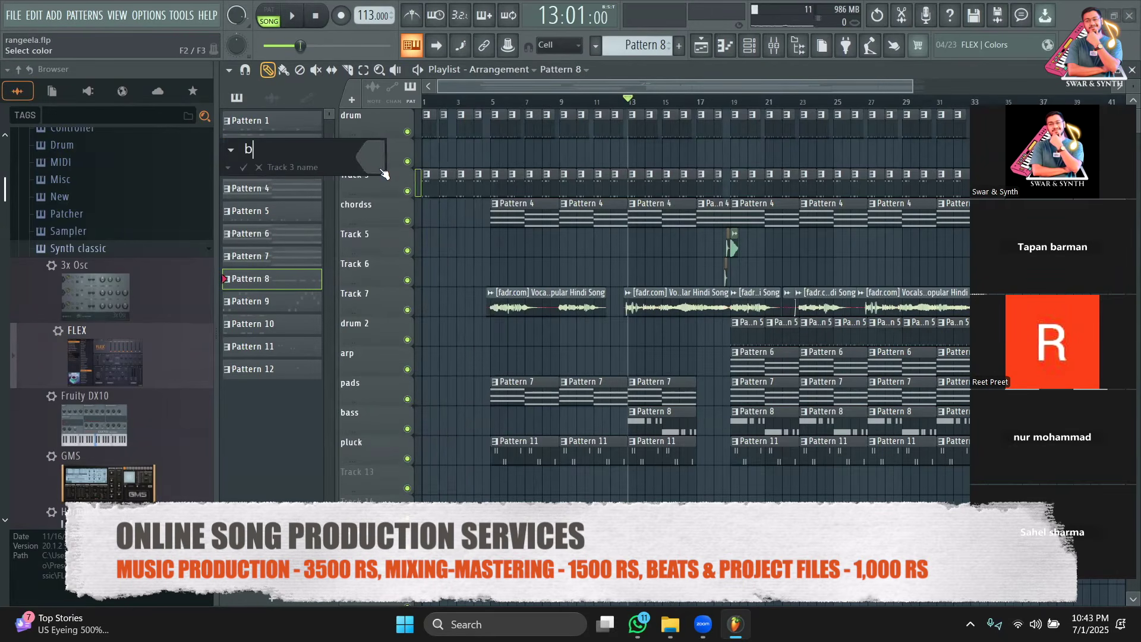
{"action": "type", "text": "bass 1"}
{"action": "key", "text": "Return"}
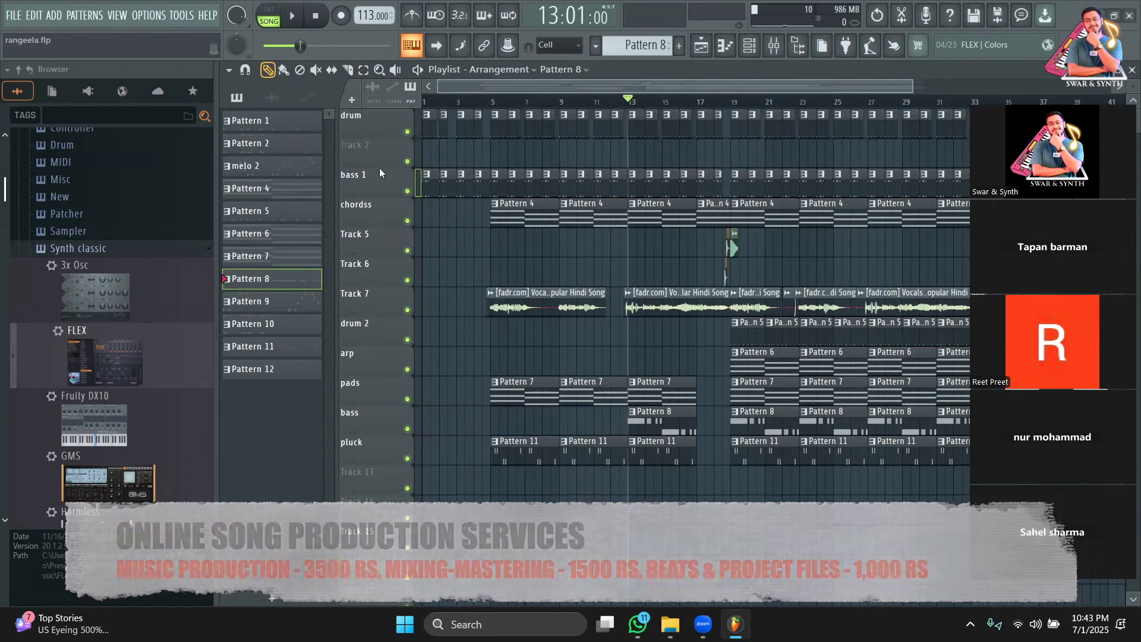
Step: Rename Track 11, which holds the Pattern 8 clips, as bass 2
{"action": "right_click", "coordinate": [381, 419]}
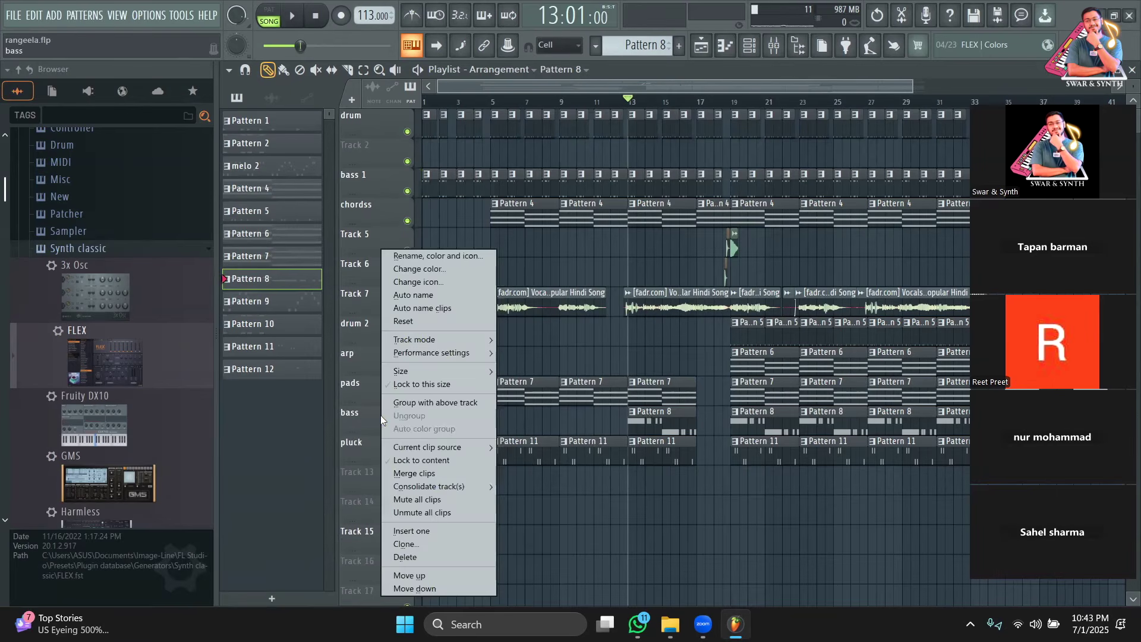
{"action": "left_click", "coordinate": [392, 256]}
{"action": "left_click", "coordinate": [336, 242]}
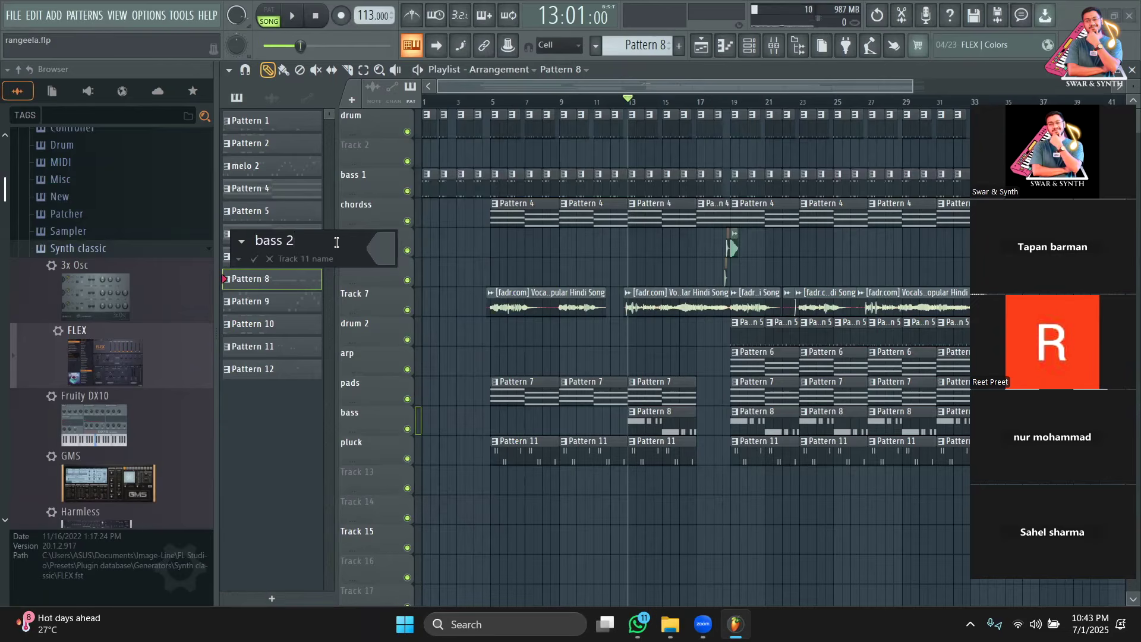
{"action": "key", "text": "Return"}
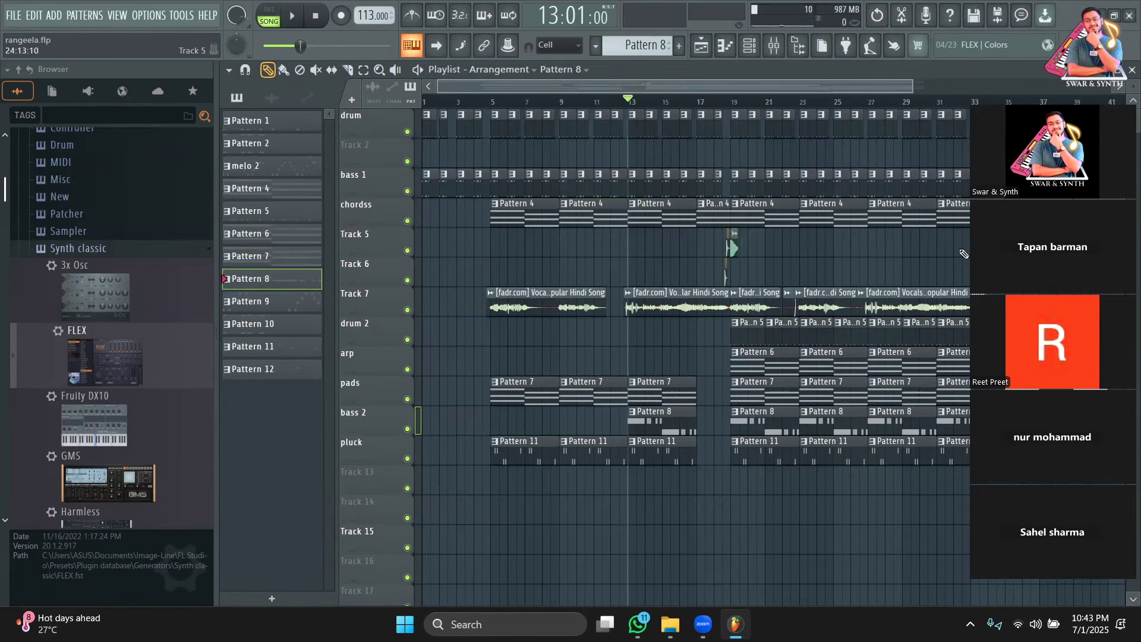
Step: Play the arrangement from bar 18 to hear the transition into bar 19
{"action": "left_click", "coordinate": [723, 101]}
{"action": "key", "text": "space"}
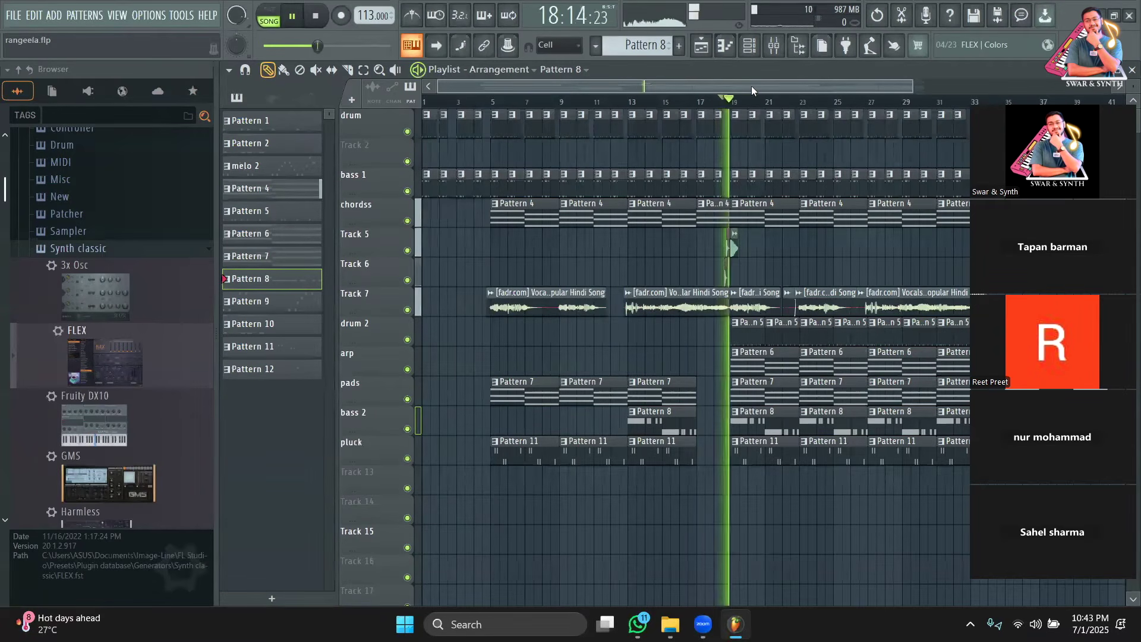
{"action": "key", "text": "space"}
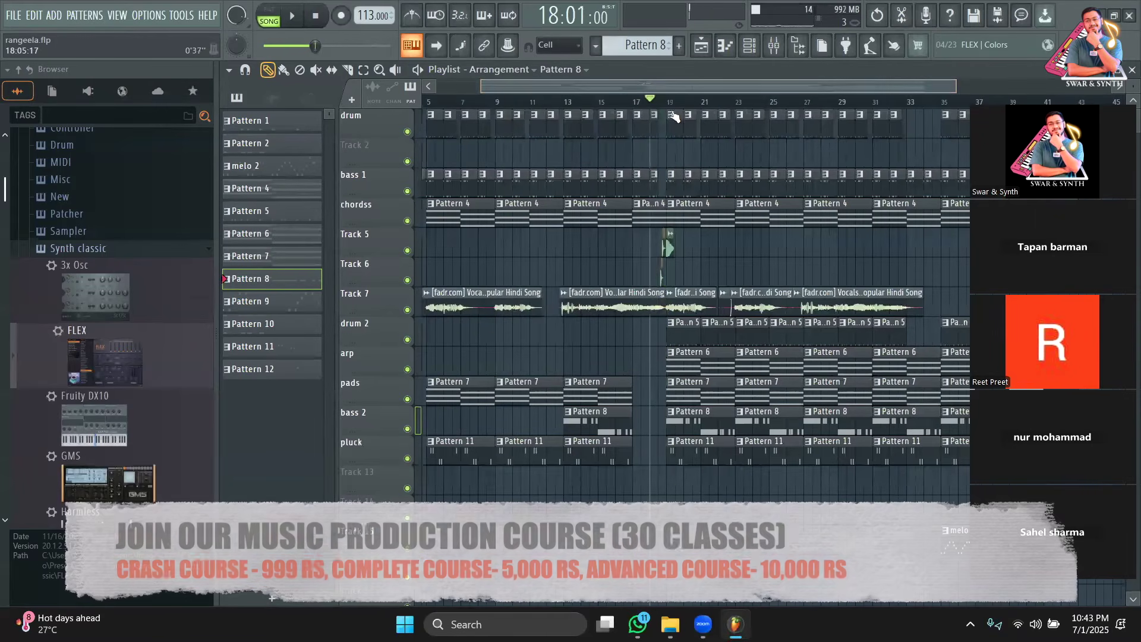
{"action": "left_click_drag", "start_coordinate": [956, 86], "coordinate": [676, 93]}
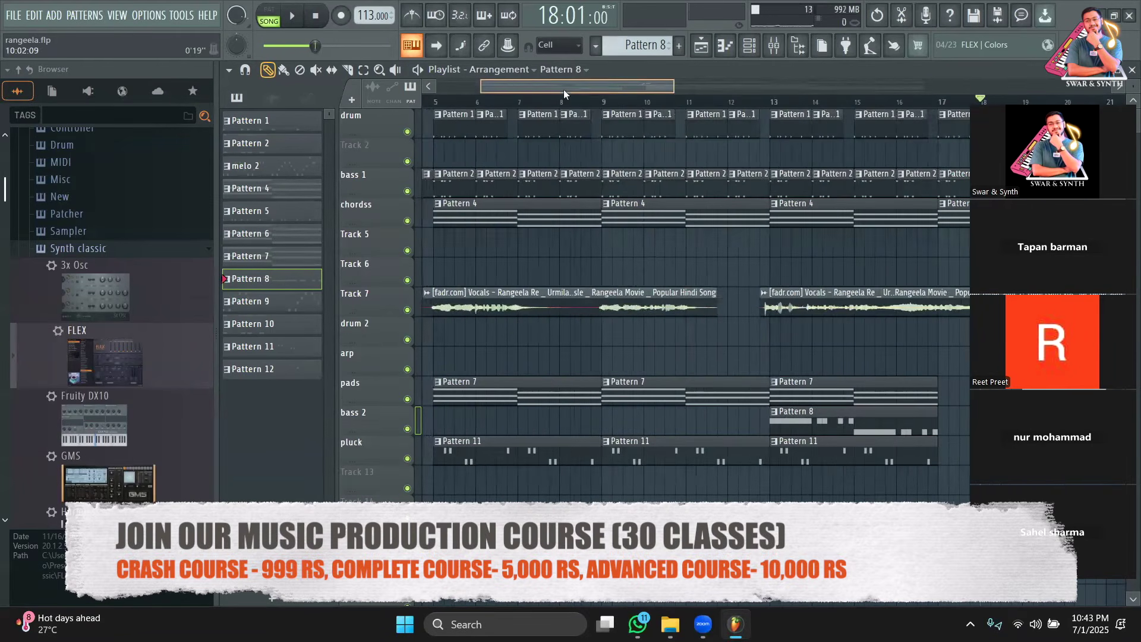
{"action": "left_click_drag", "start_coordinate": [565, 91], "coordinate": [638, 104]}
{"action": "left_click_drag", "start_coordinate": [743, 91], "coordinate": [697, 95]}
{"action": "left_click", "coordinate": [693, 102]}
{"action": "key", "text": "space"}
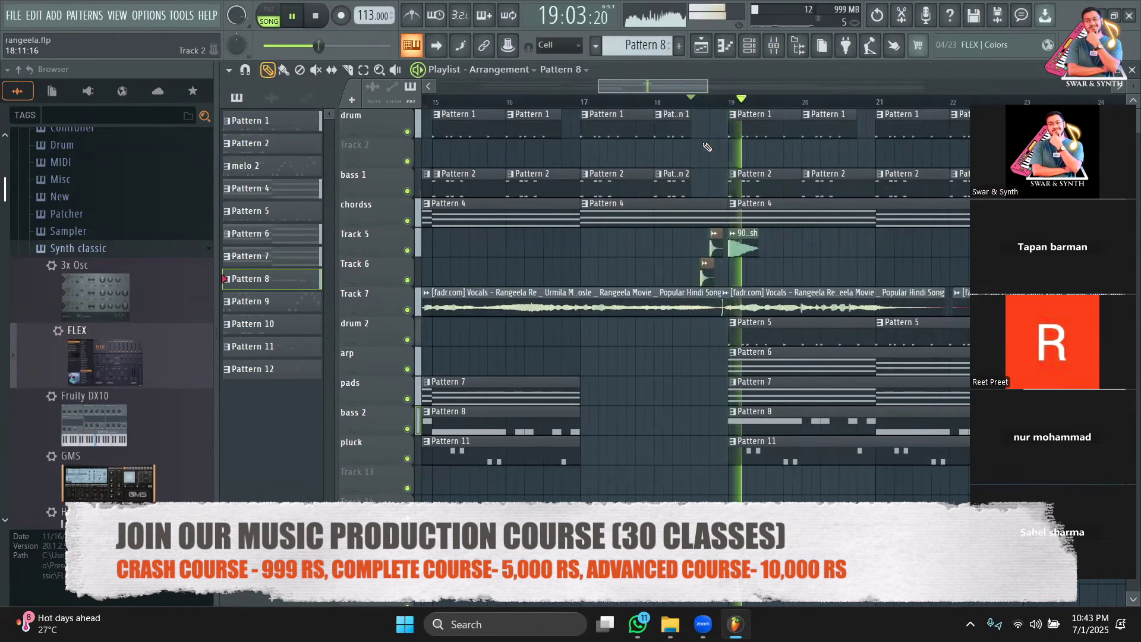
{"action": "key", "text": "space"}
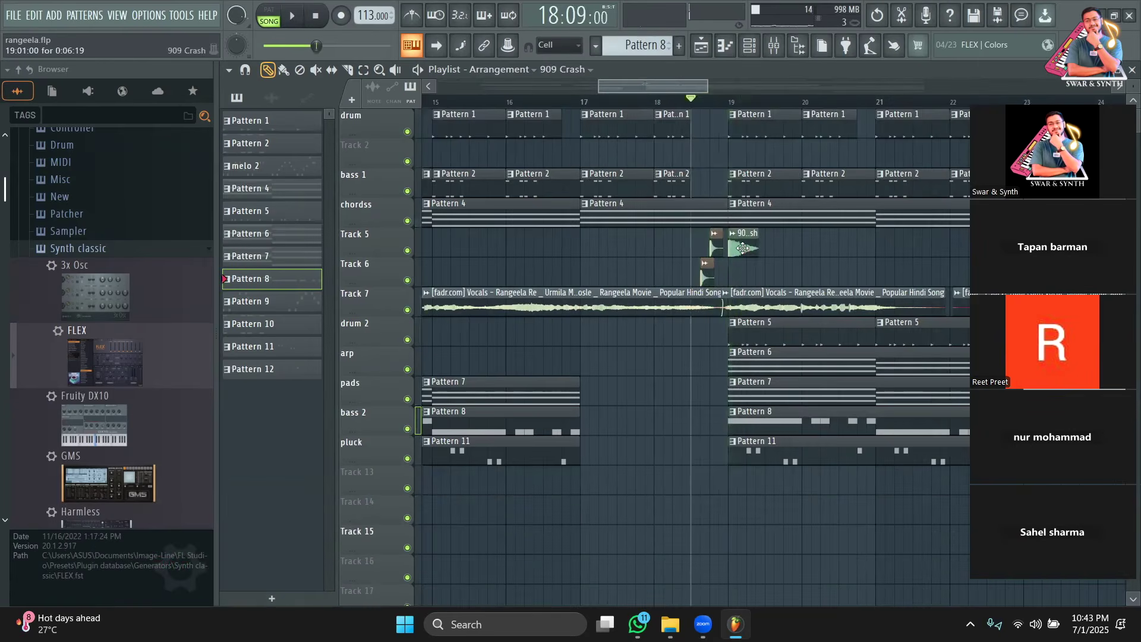
Step: Inspect the sample settings of the 909 Crash and NDS_Snares_Assorted_Layered26 clips around bar 19, and replay the transition between them
{"action": "double_click", "coordinate": [743, 248]}
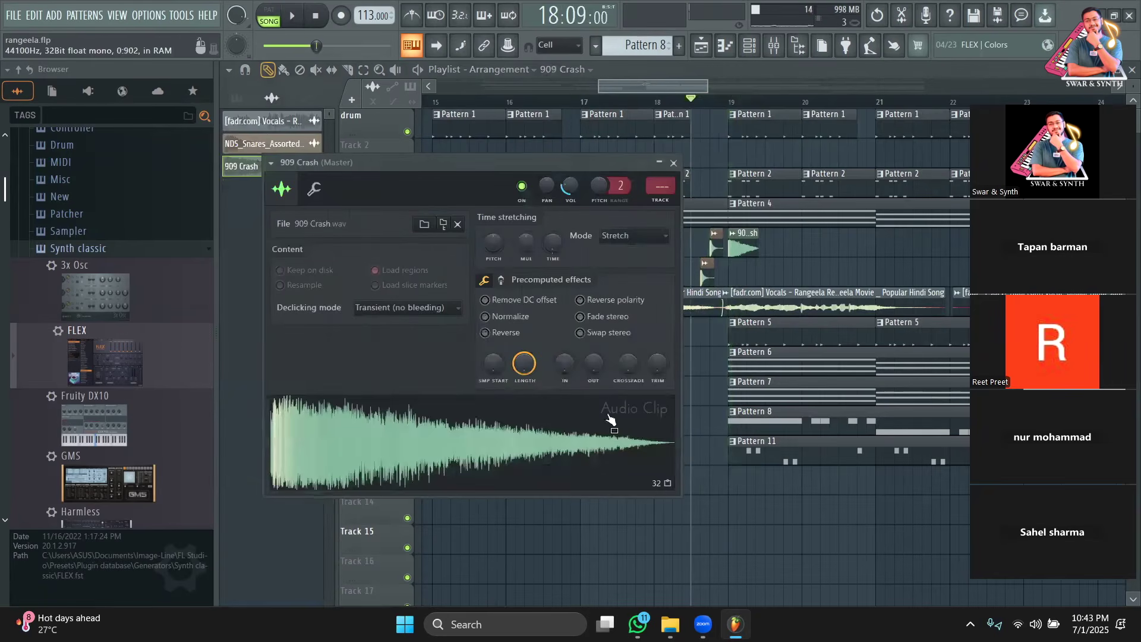
{"action": "left_click", "coordinate": [736, 76]}
{"action": "key", "text": "space"}
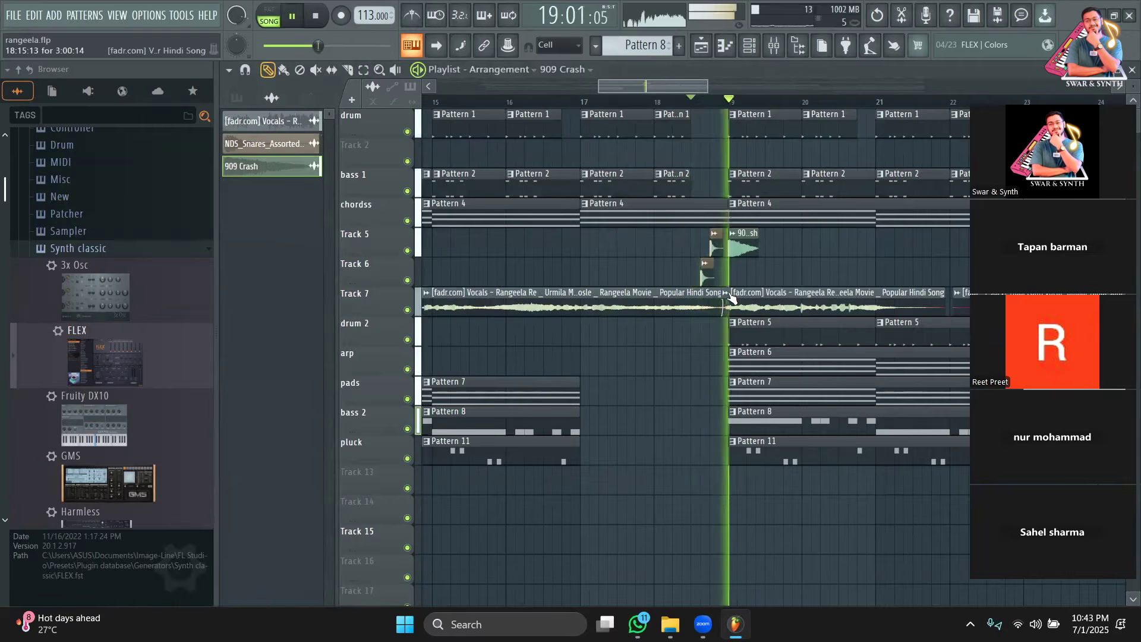
{"action": "key", "text": "space"}
{"action": "double_click", "coordinate": [707, 274]}
{"action": "scroll", "coordinate": [51, 485], "scroll_direction": "down", "scroll_amount": 15}
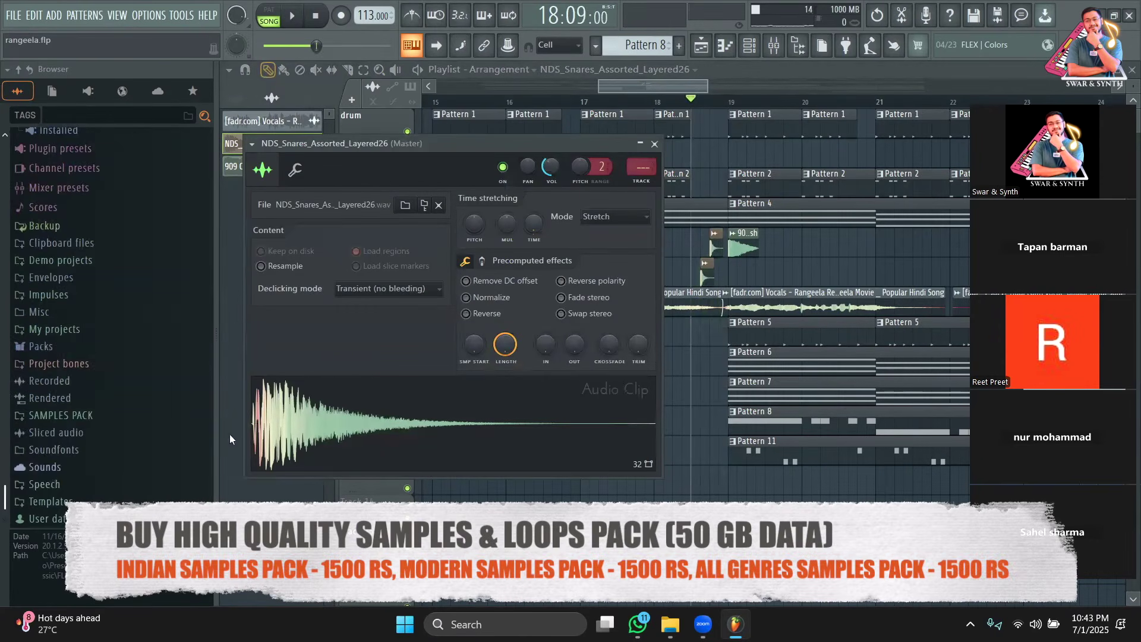
{"action": "key", "text": "Escape"}
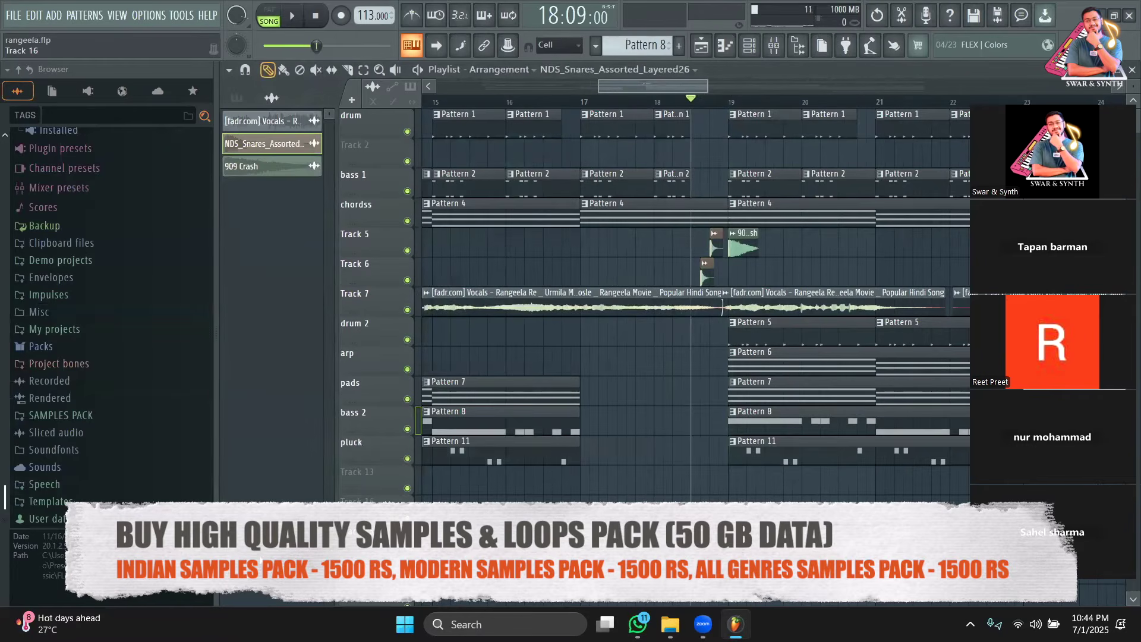
Step: Resume song playback and review the Unsorted instrument channels in the channel rack, closing the rack when done
{"action": "key", "text": "space"}
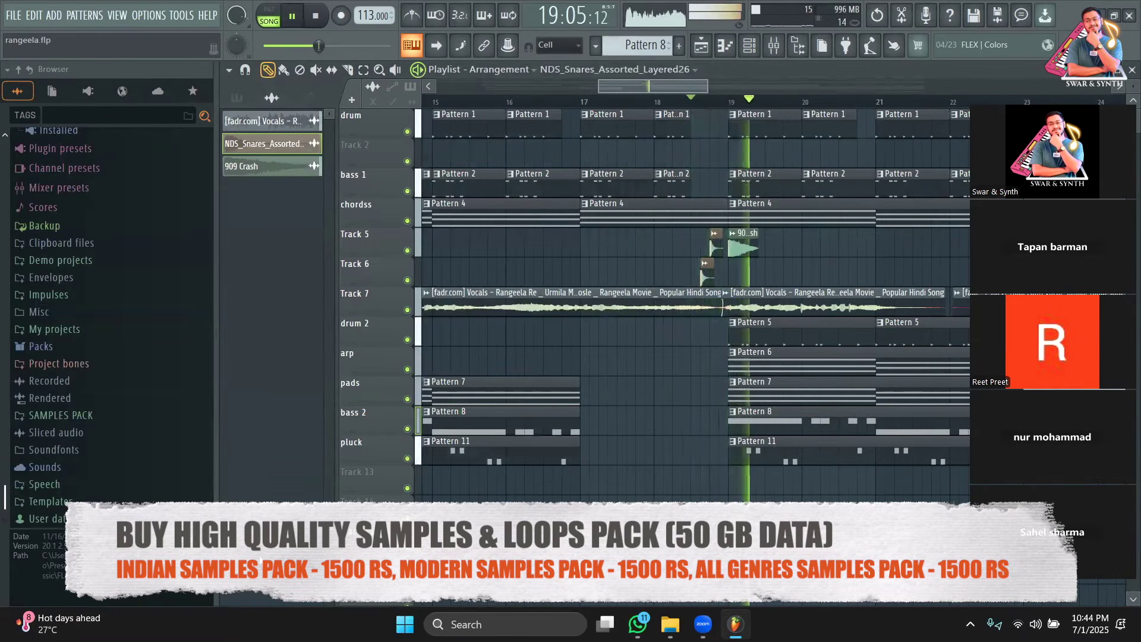
{"action": "left_click", "coordinate": [749, 45]}
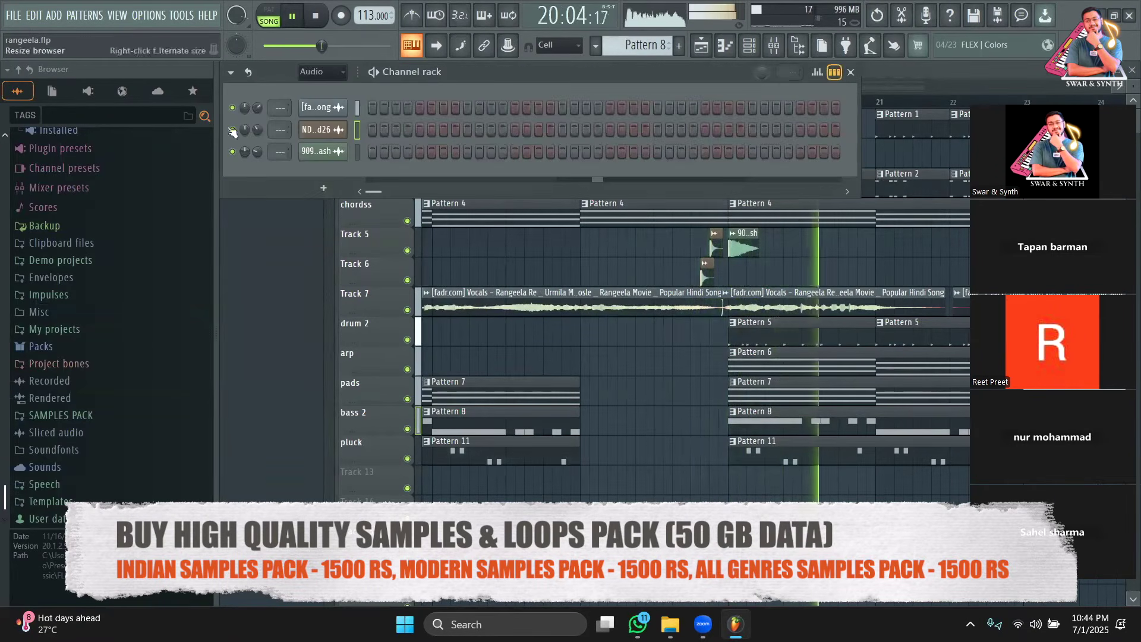
{"action": "left_click", "coordinate": [314, 73]}
{"action": "left_click", "coordinate": [313, 115]}
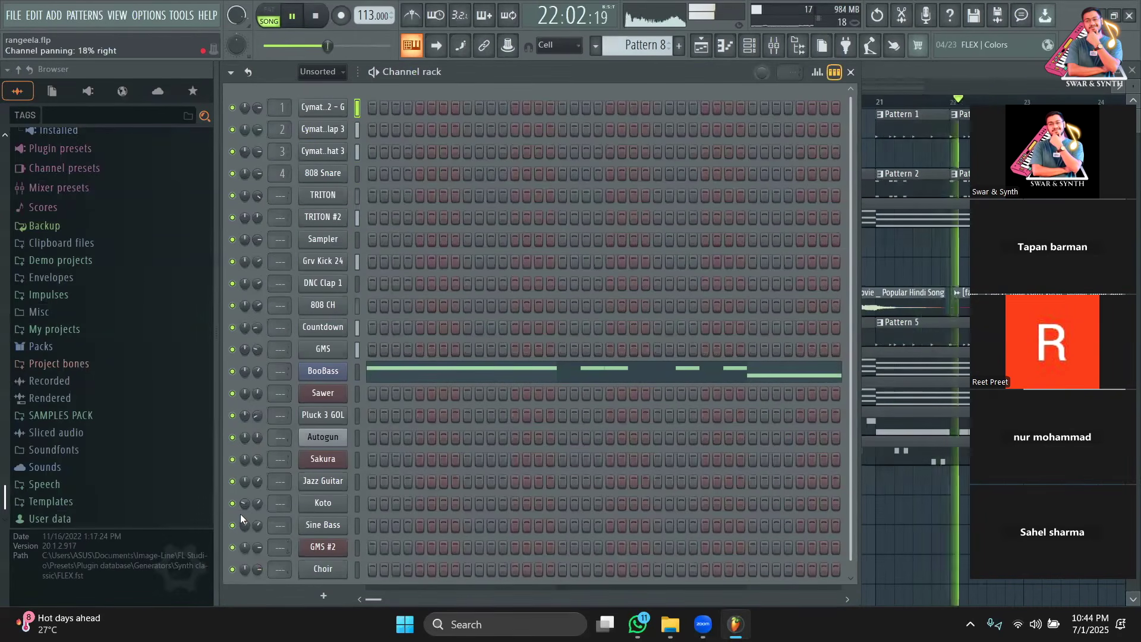
{"action": "left_click_drag", "start_coordinate": [250, 553], "coordinate": [251, 603]}
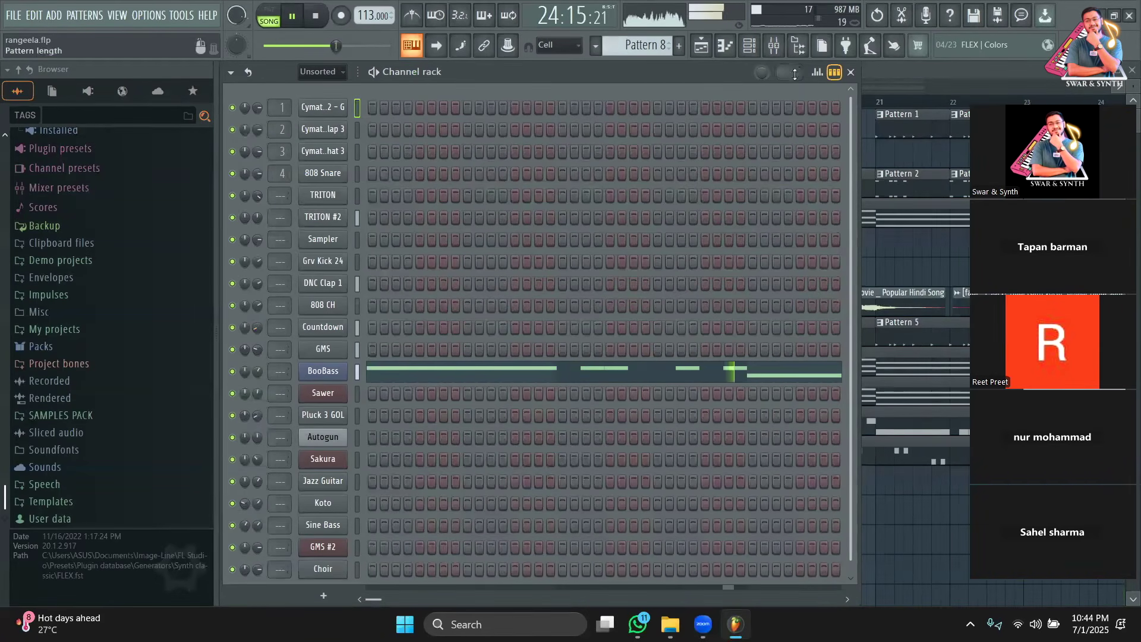
{"action": "left_click", "coordinate": [850, 72]}
Step: Follow the arrangement to bar 35, and examine the Jazz Guitar notes of the melo 2 pattern in the piano roll
{"action": "left_click_drag", "start_coordinate": [707, 86], "coordinate": [855, 91]}
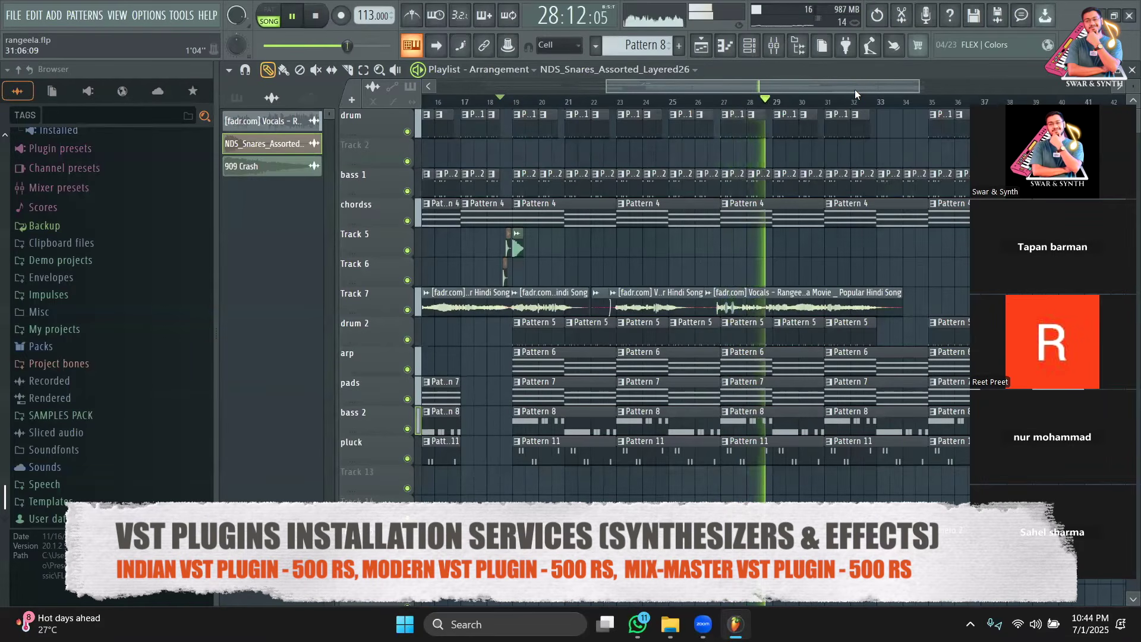
{"action": "left_click_drag", "start_coordinate": [855, 90], "coordinate": [911, 86]}
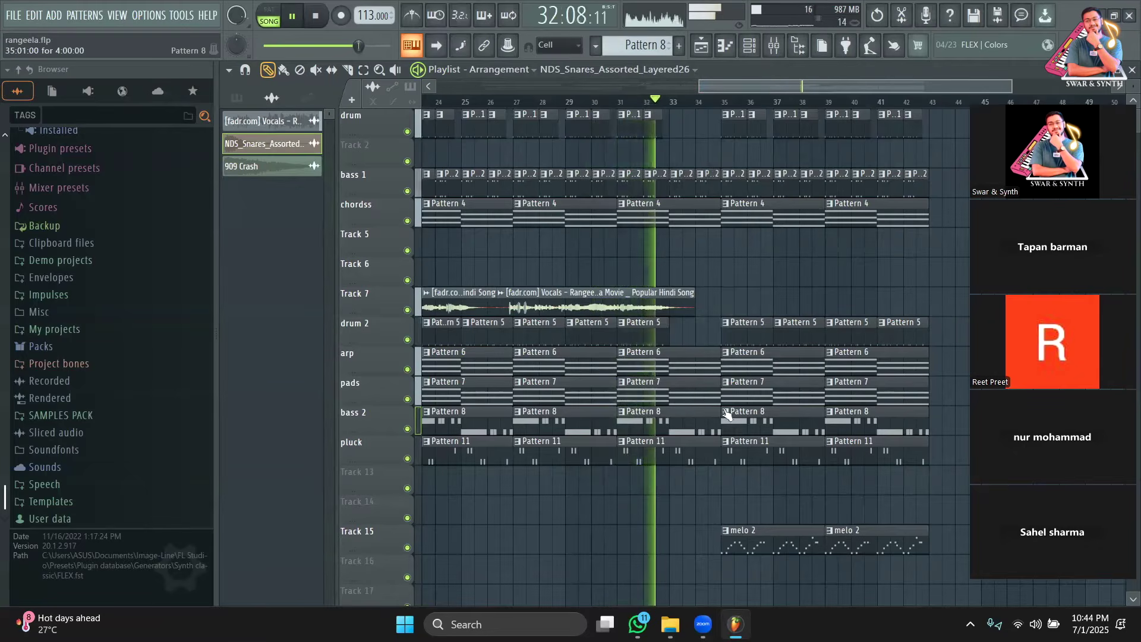
{"action": "double_click", "coordinate": [793, 433]}
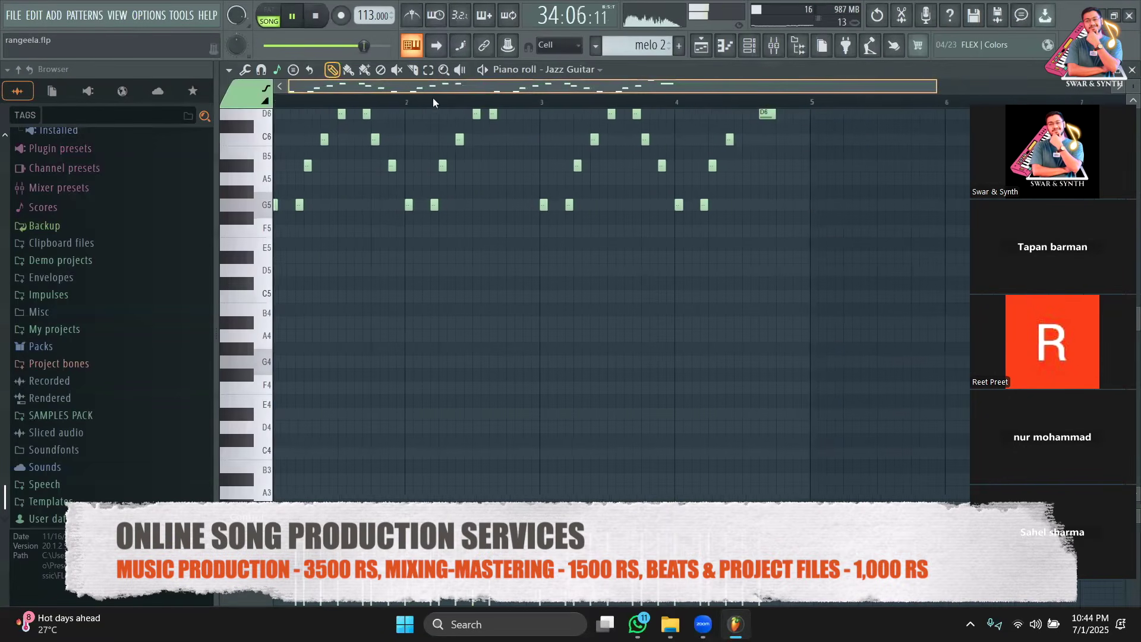
{"action": "scroll", "coordinate": [632, 209], "scroll_direction": "up", "scroll_amount": 5}
{"action": "left_click_drag", "start_coordinate": [937, 87], "coordinate": [770, 87]}
{"action": "key", "text": "space"}
{"action": "scroll", "coordinate": [856, 226], "scroll_direction": "down", "scroll_amount": 1}
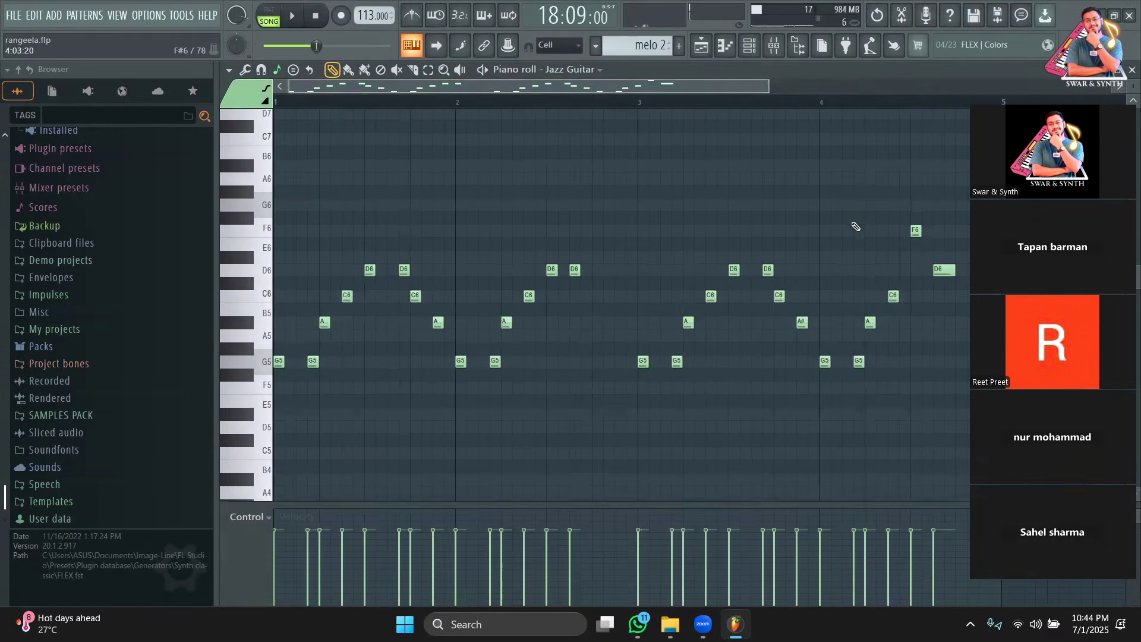
{"action": "scroll", "coordinate": [856, 227], "scroll_direction": "down", "scroll_amount": 1}
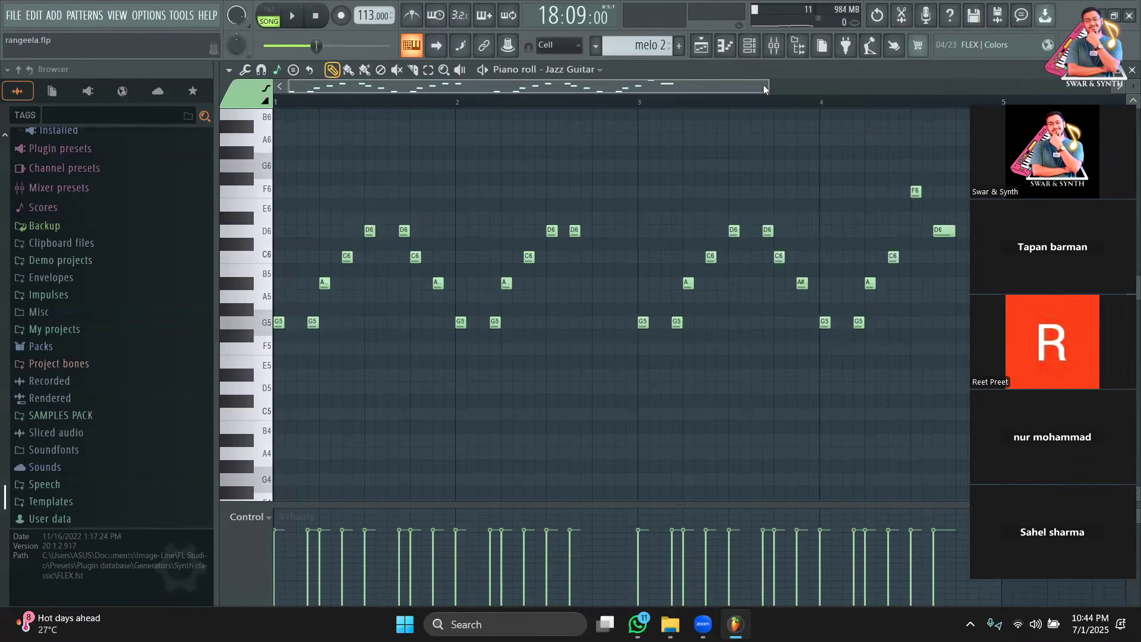
{"action": "left_click_drag", "start_coordinate": [764, 89], "coordinate": [735, 89]}
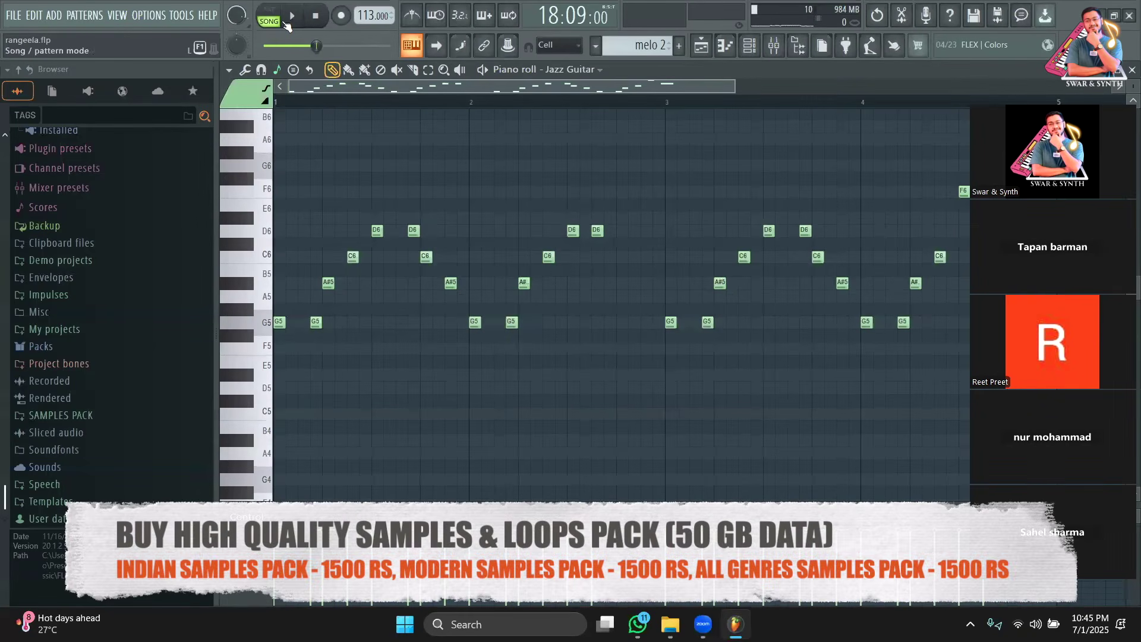
Step: Switch playback to pattern mode and play the melo 2 melody through to its last notes
{"action": "key", "text": "l"}
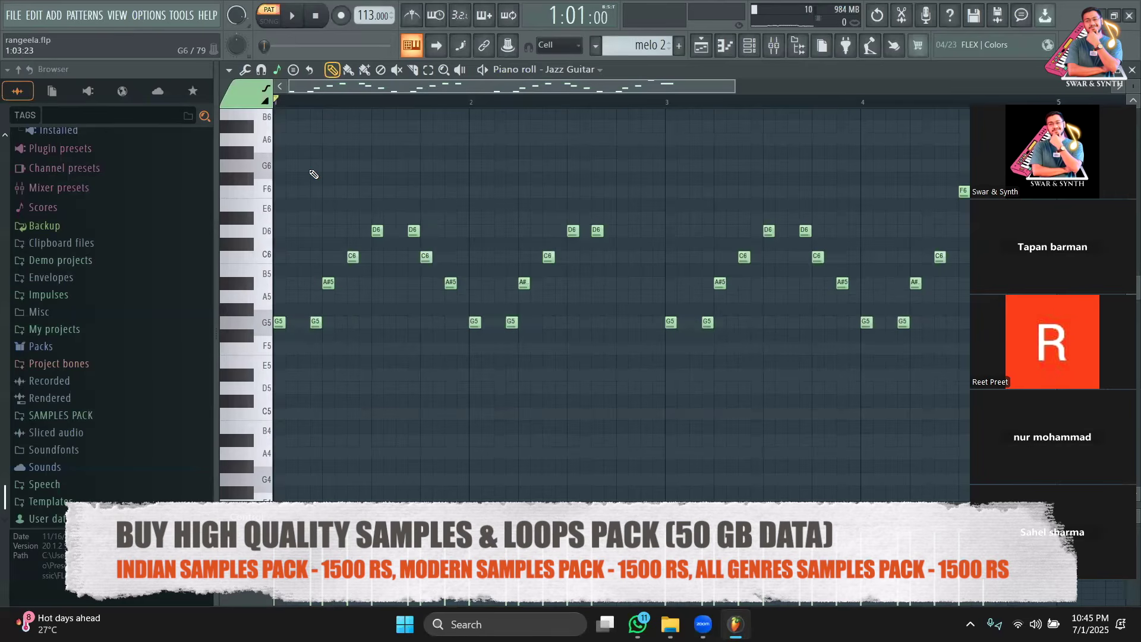
{"action": "key", "text": "space"}
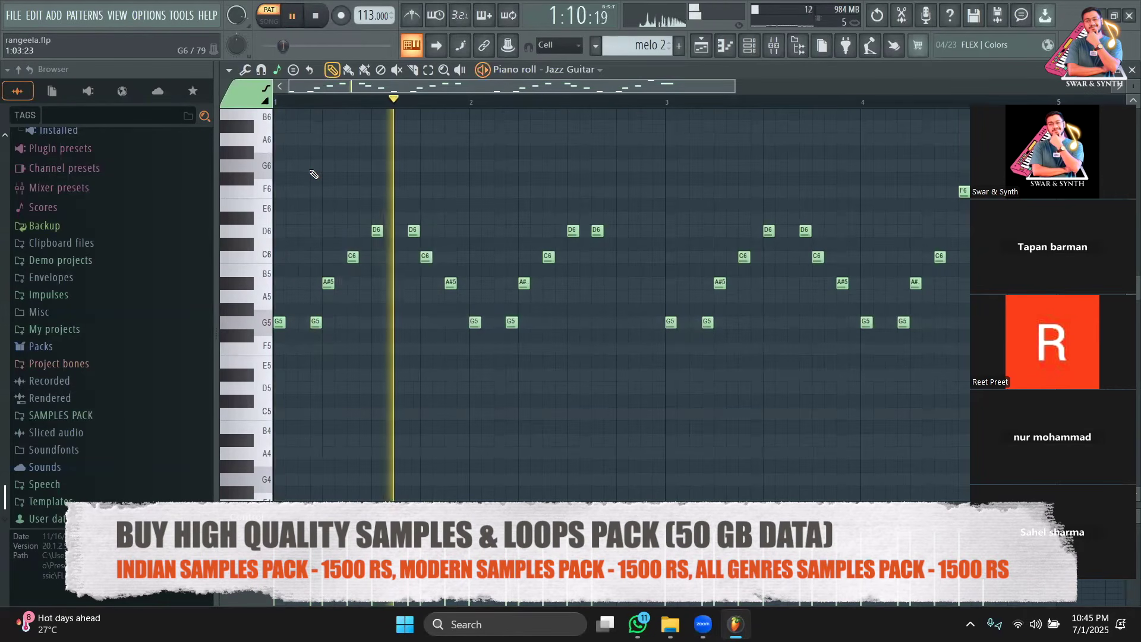
{"action": "left_click_drag", "start_coordinate": [475, 85], "coordinate": [520, 89]}
{"action": "left_click_drag", "start_coordinate": [527, 89], "coordinate": [604, 94]}
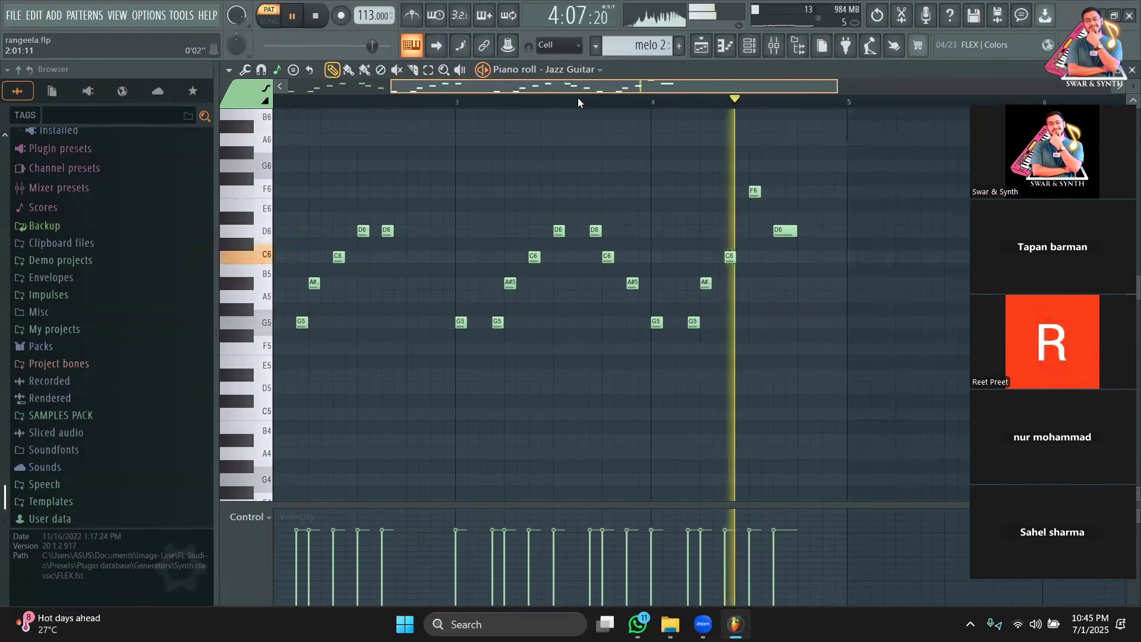
Step: Inspect the Jazz Guitar, Koto and Sine Bass synths that play the melo 2 pattern
{"action": "key", "text": "F6"}
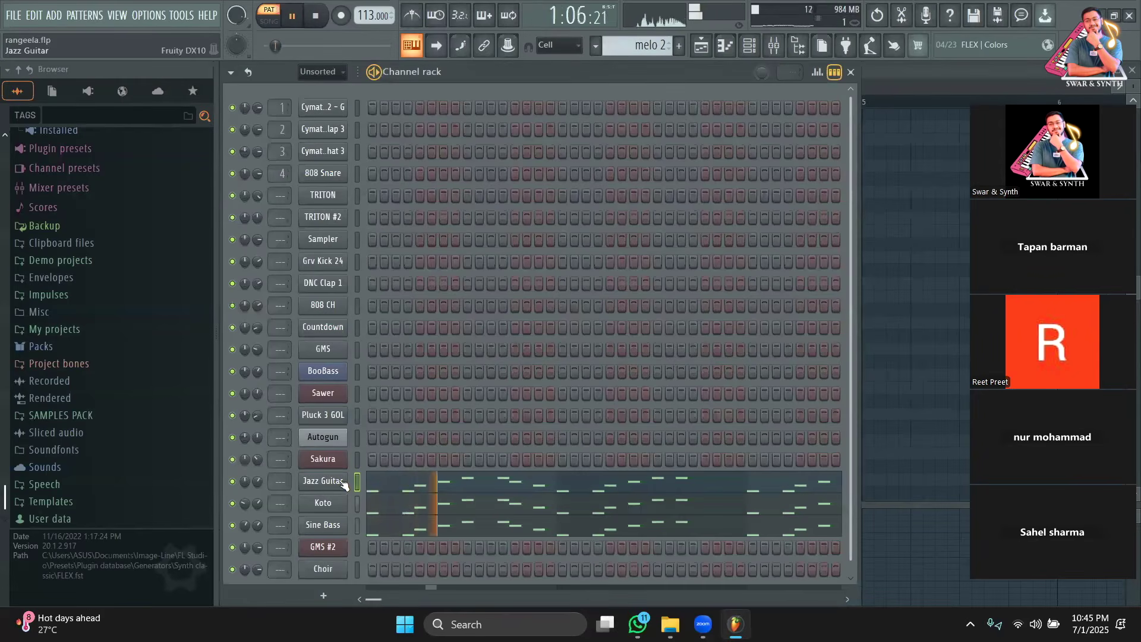
{"action": "left_click", "coordinate": [323, 480]}
{"action": "key", "text": "space"}
{"action": "left_click_drag", "start_coordinate": [536, 246], "coordinate": [572, 138]}
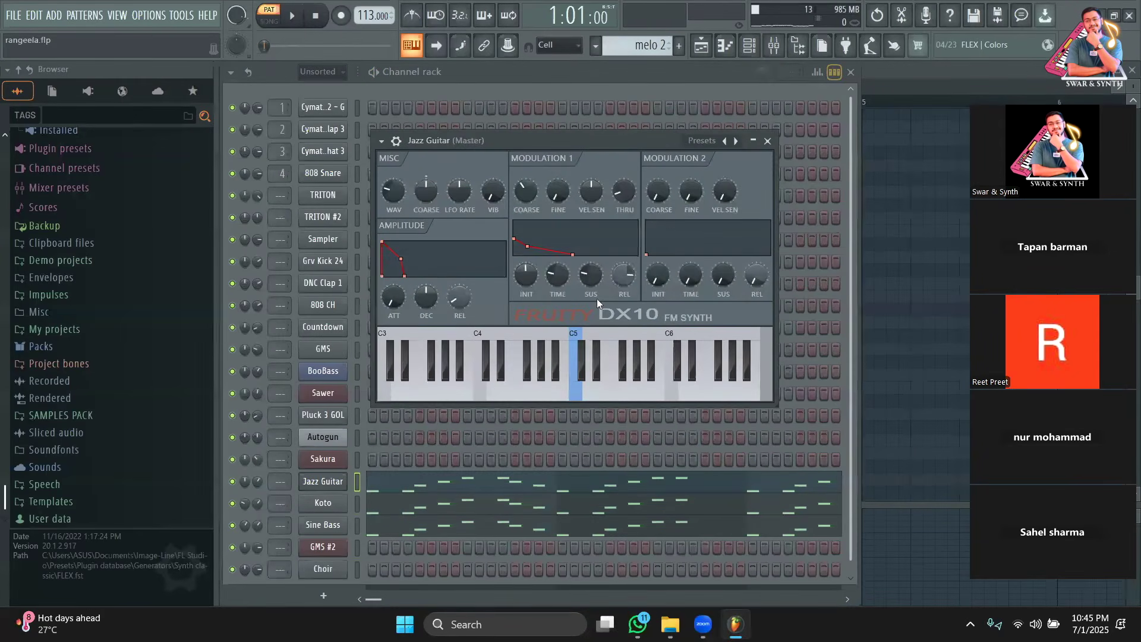
{"action": "left_click", "coordinate": [343, 502]}
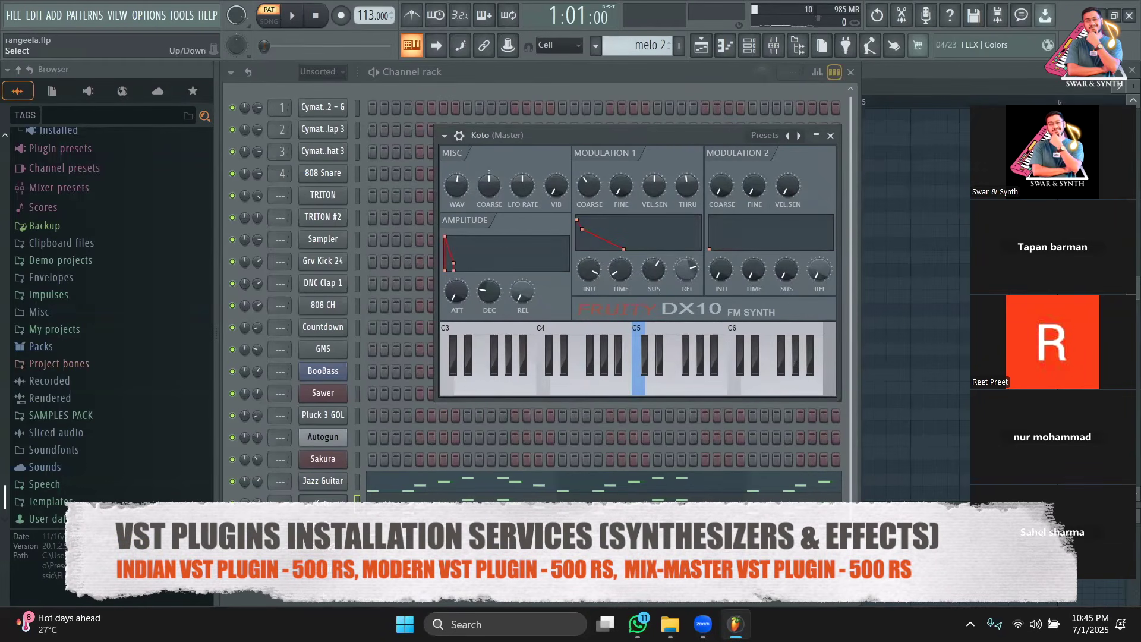
{"action": "left_click", "coordinate": [333, 525]}
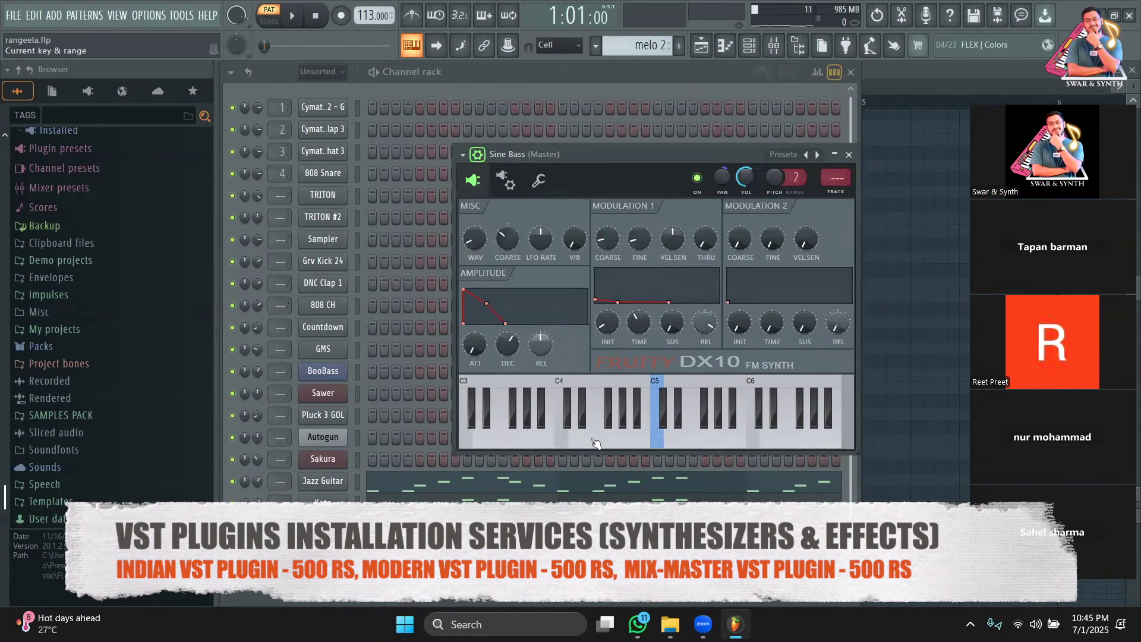
Step: Play melo 2 to hear its three layered synths together, and reopen the Koto synth
{"action": "key", "text": "space"}
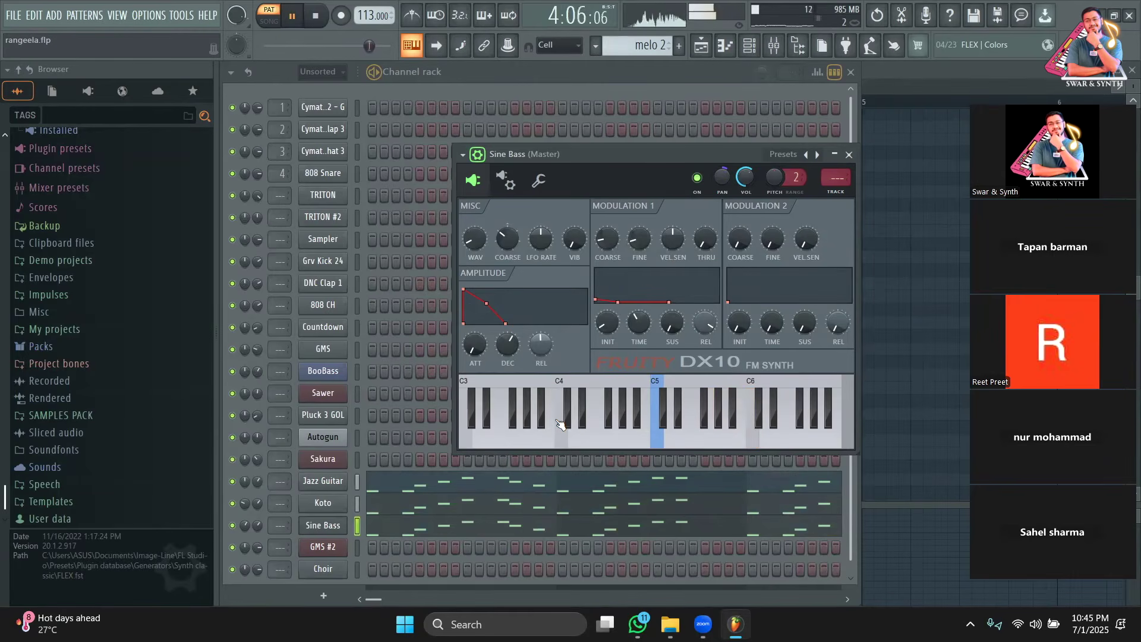
{"action": "key", "text": "space"}
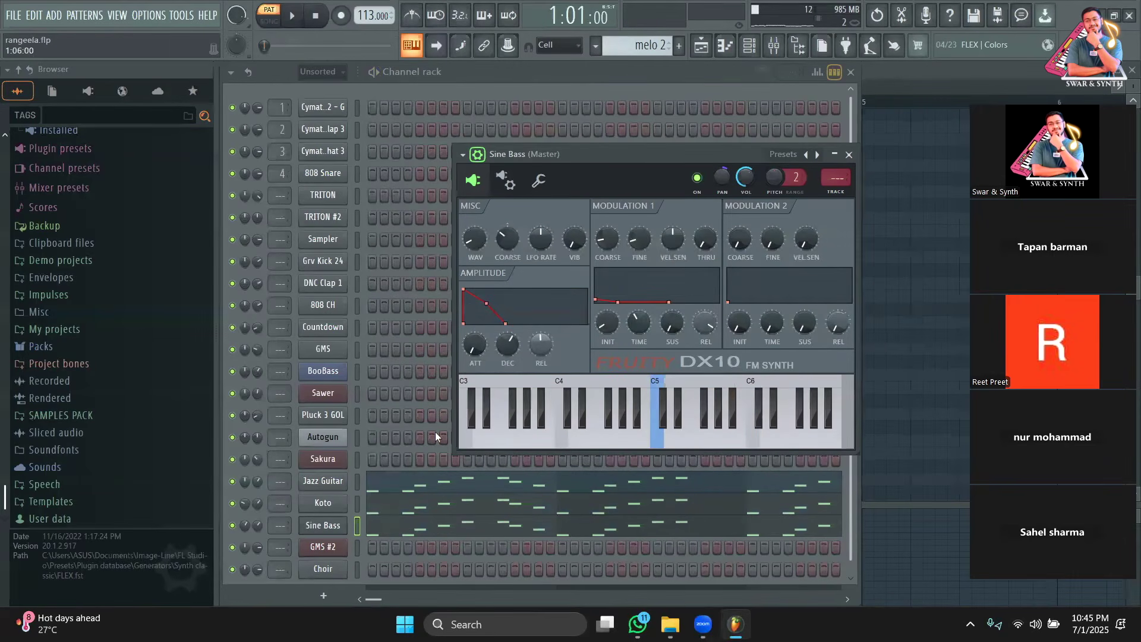
{"action": "left_click", "coordinate": [309, 525]}
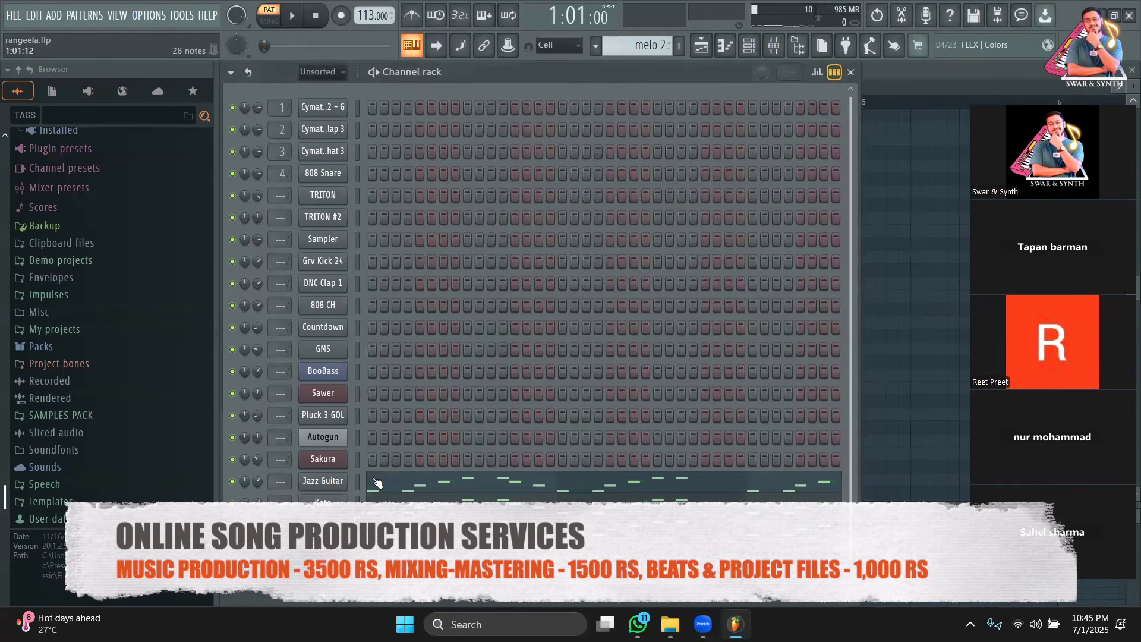
{"action": "left_click", "coordinate": [335, 510]}
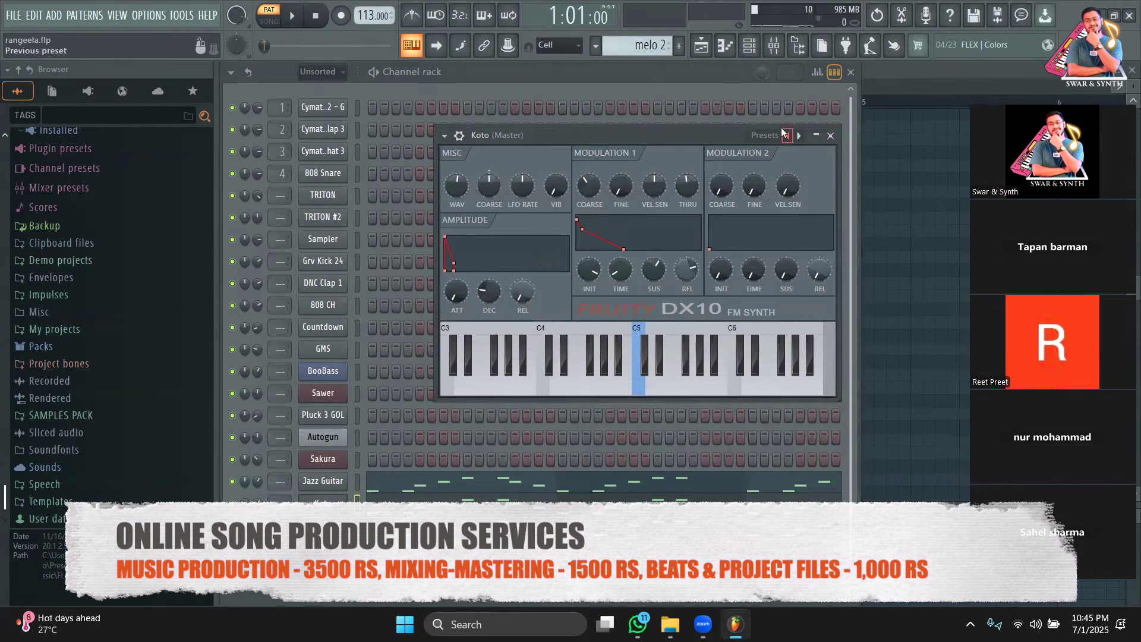
Step: Look through the Koto synth's preset list, and browse the synth plugins in the generators library, including the Synth special category
{"action": "left_click", "coordinate": [770, 132]}
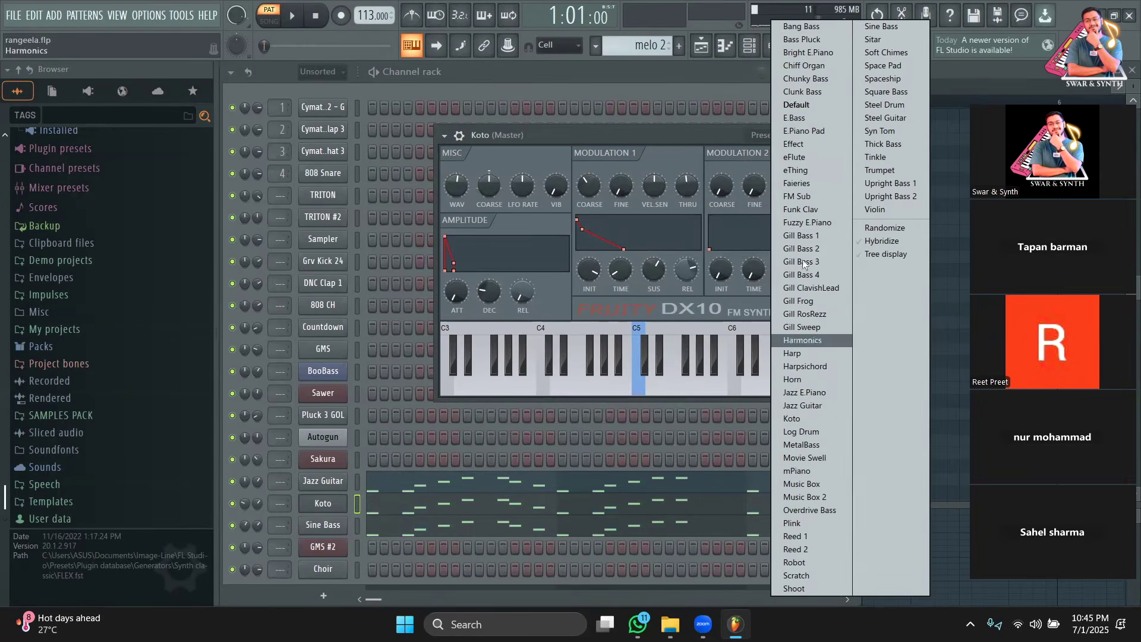
{"action": "left_click", "coordinate": [679, 129]}
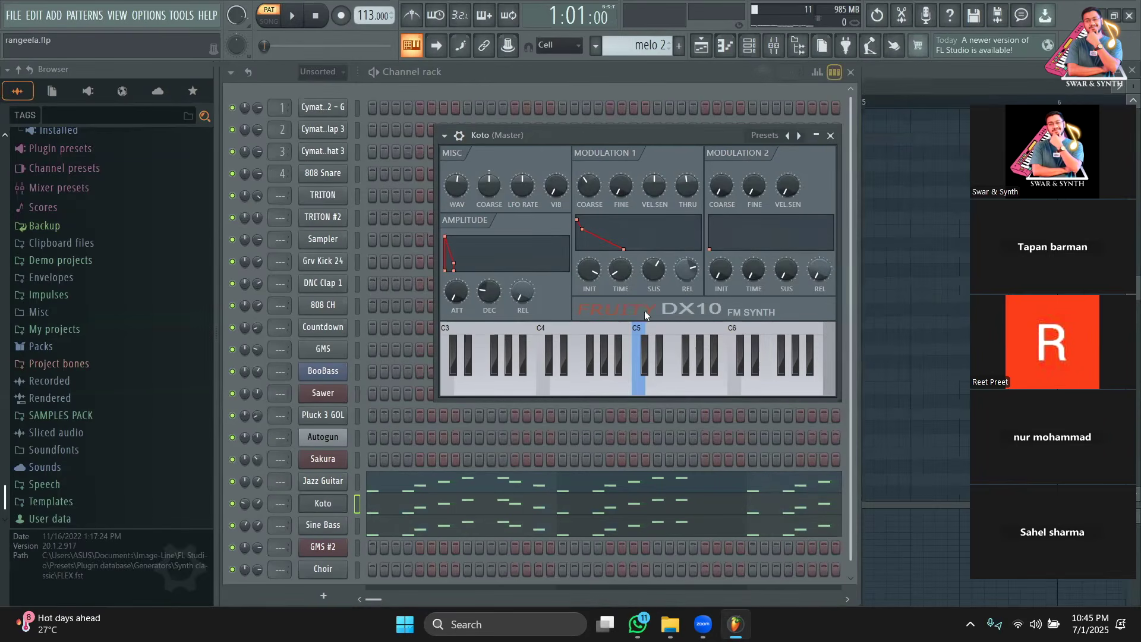
{"action": "scroll", "coordinate": [123, 305], "scroll_direction": "up", "scroll_amount": 10}
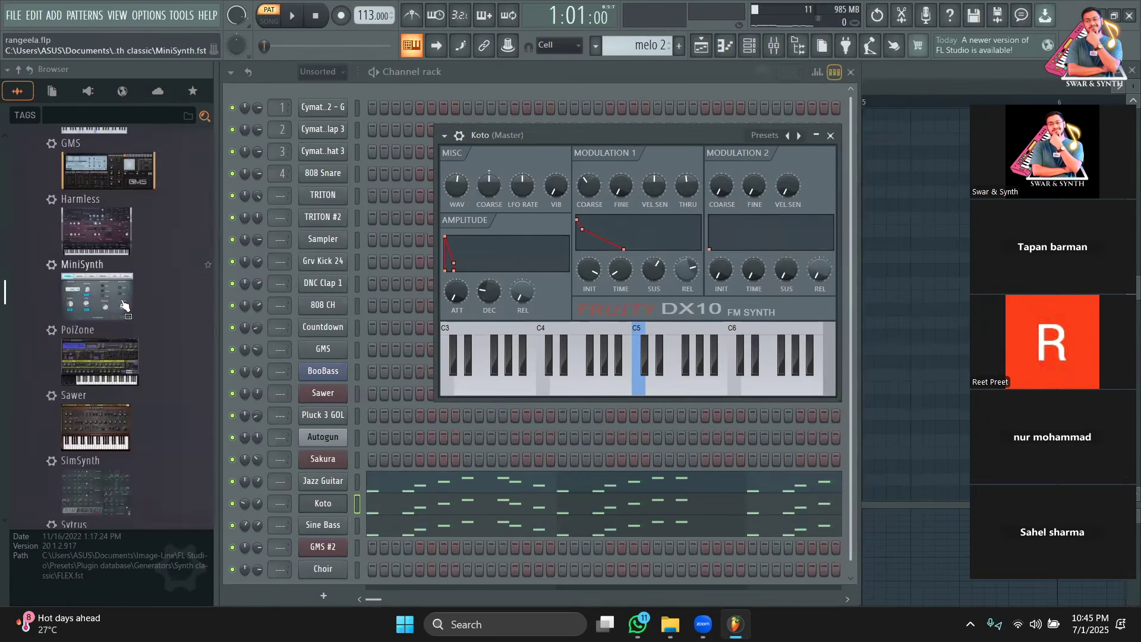
{"action": "left_click", "coordinate": [118, 452]}
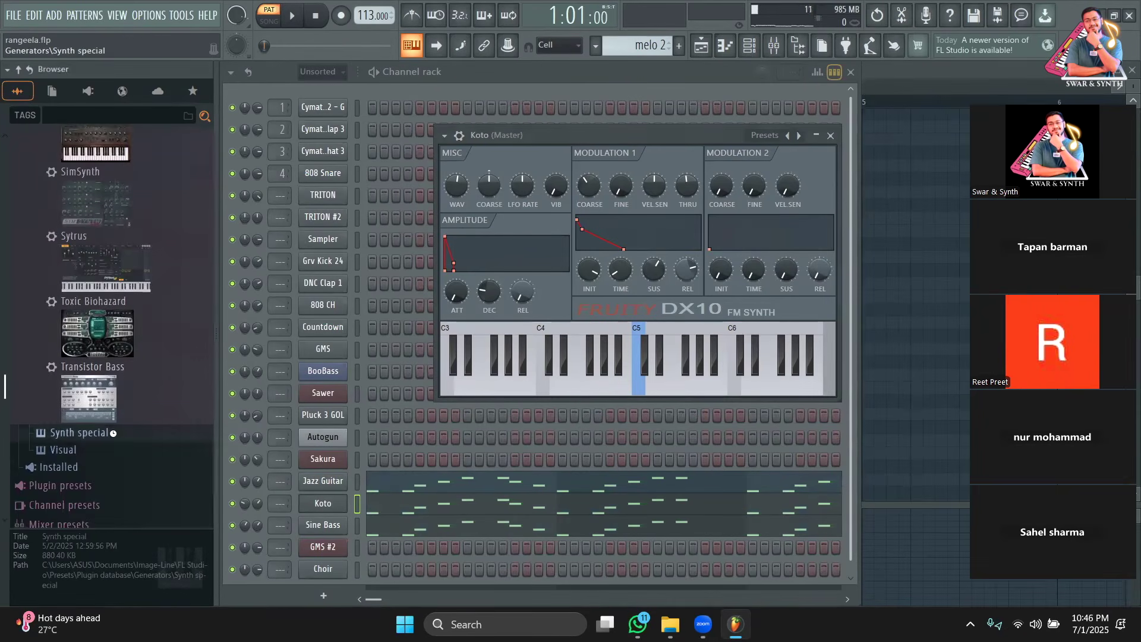
{"action": "scroll", "coordinate": [118, 439], "scroll_direction": "down", "scroll_amount": 5}
Step: Play the melo 2 pattern with its Jazz Guitar notes shown in the piano roll, following it to the last notes
{"action": "left_click", "coordinate": [463, 486]}
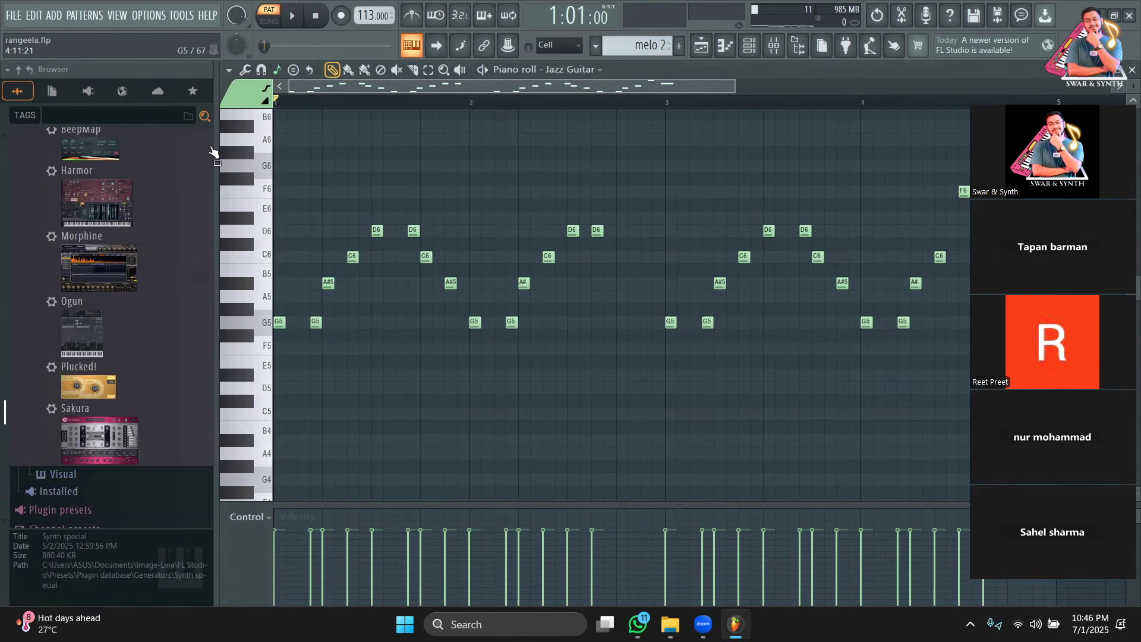
{"action": "left_click", "coordinate": [299, 26]}
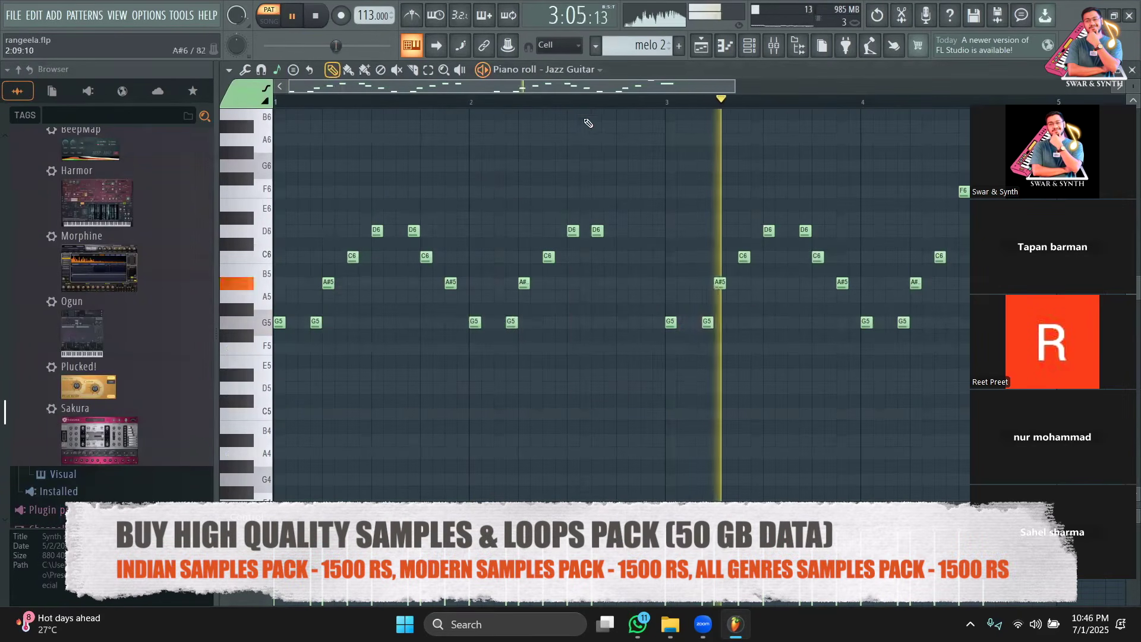
{"action": "left_click_drag", "start_coordinate": [591, 89], "coordinate": [852, 61]}
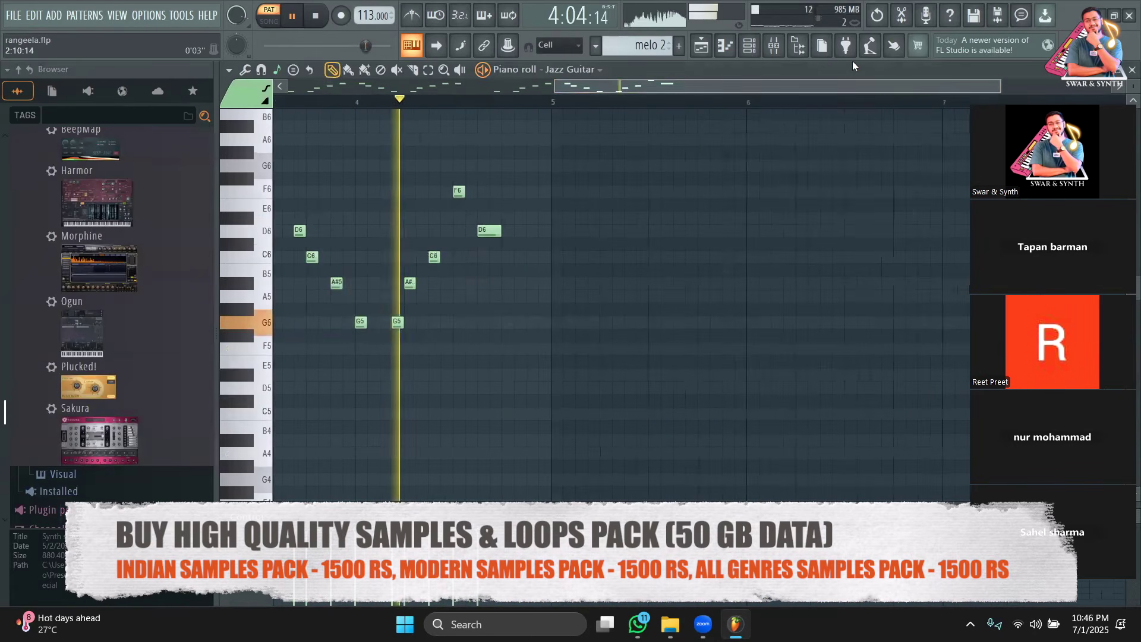
{"action": "key", "text": "space"}
Step: Return to the playlist and play the full arrangement in song mode from bar 34 through the melo 2 section
{"action": "left_click", "coordinate": [702, 47]}
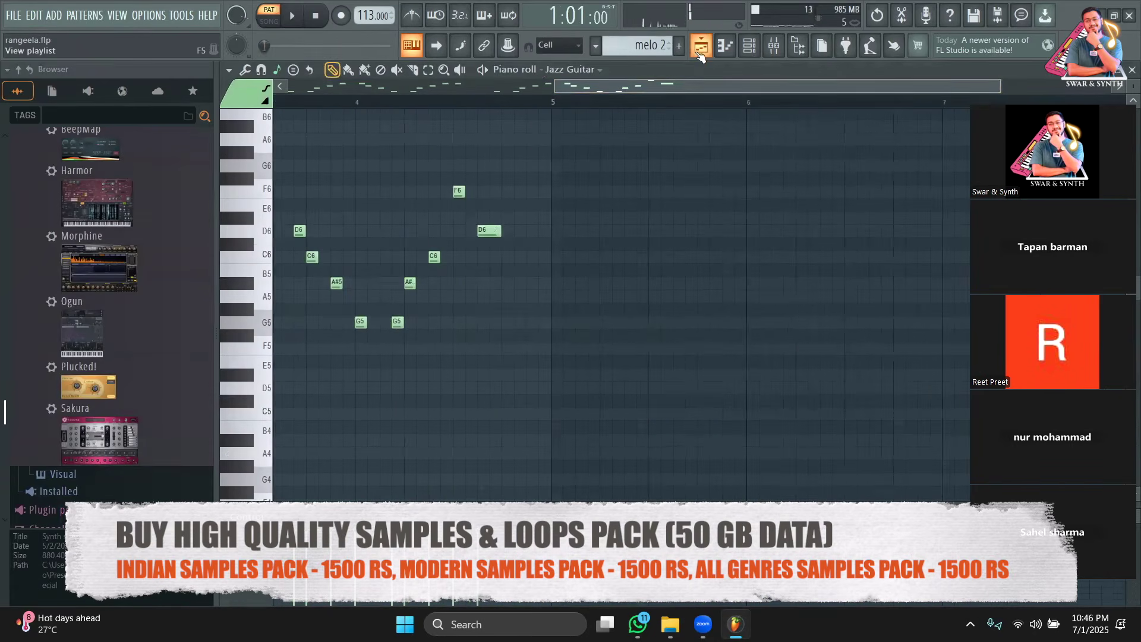
{"action": "left_click", "coordinate": [737, 103]}
{"action": "left_click", "coordinate": [708, 102]}
{"action": "key", "text": "space"}
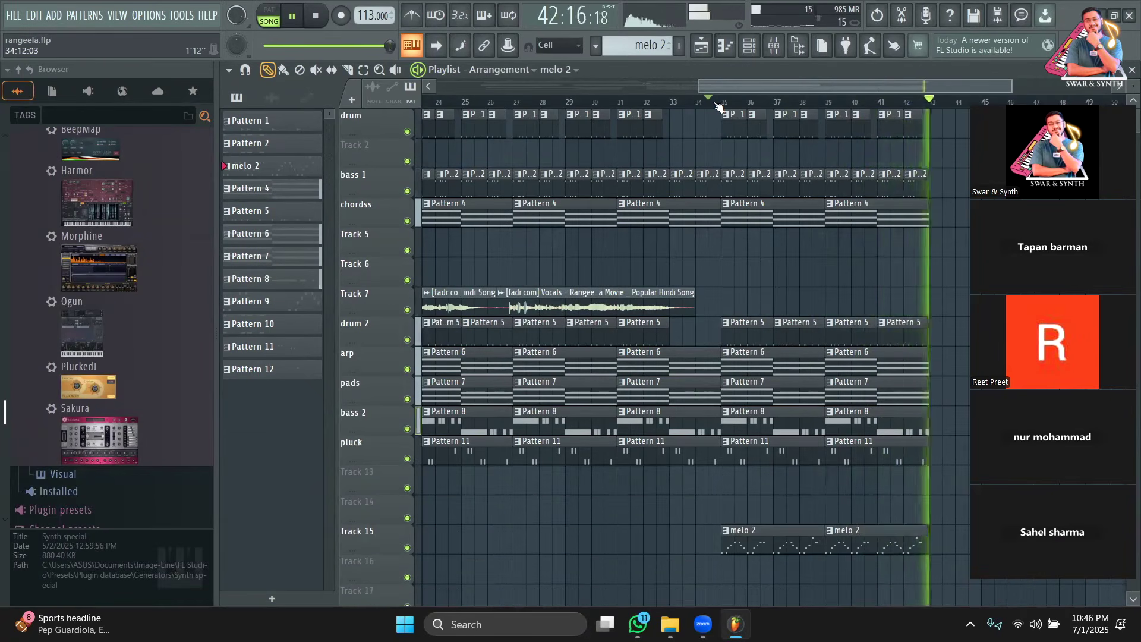
{"action": "key", "text": "space"}
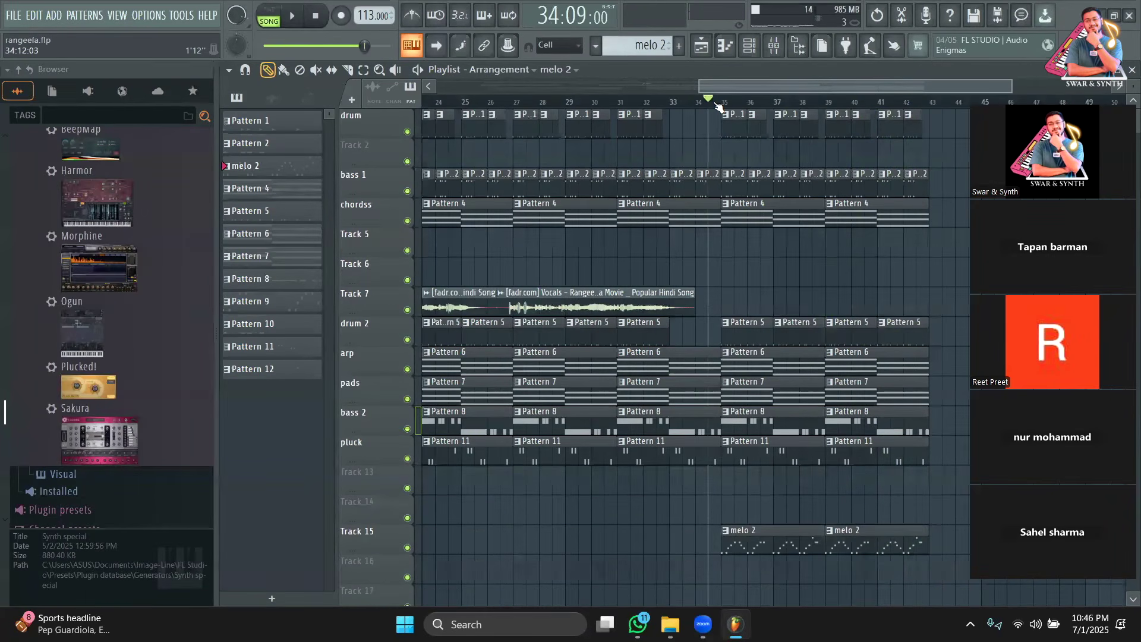
Step: Solo Track 15 and play its melo 2 clips from bar 35
{"action": "scroll", "coordinate": [486, 488], "scroll_direction": "down", "scroll_amount": 2}
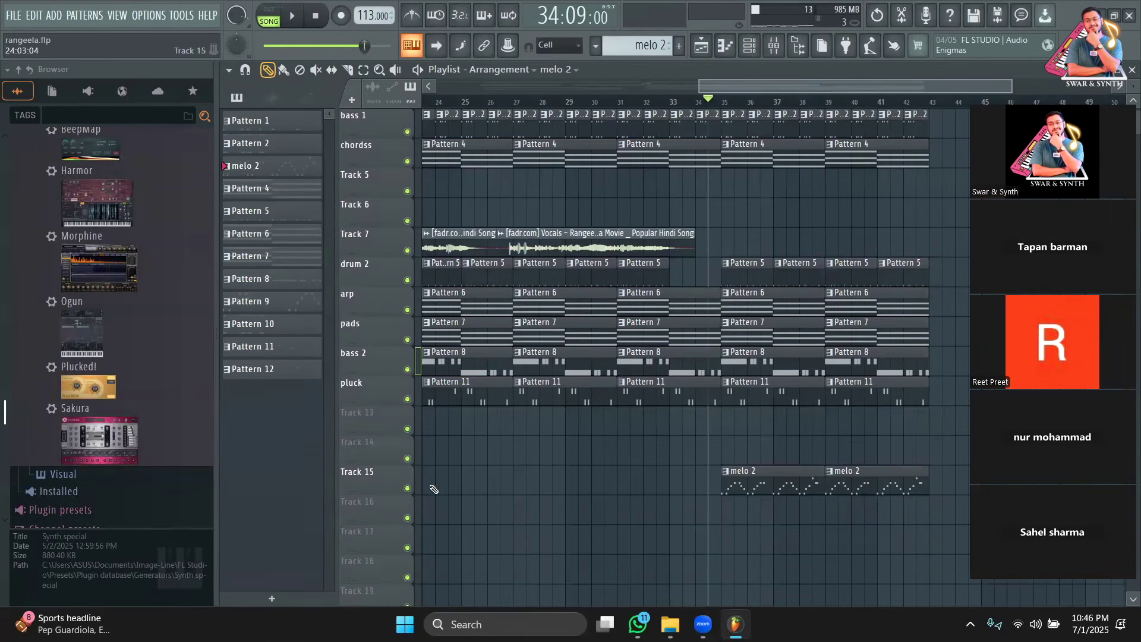
{"action": "left_click", "coordinate": [408, 488], "text": "ctrl"}
{"action": "left_click", "coordinate": [725, 104]}
{"action": "key", "text": "space"}
Step: Rename Track 15 as melody, stop playback and take the track out of solo
{"action": "right_click", "coordinate": [355, 474]}
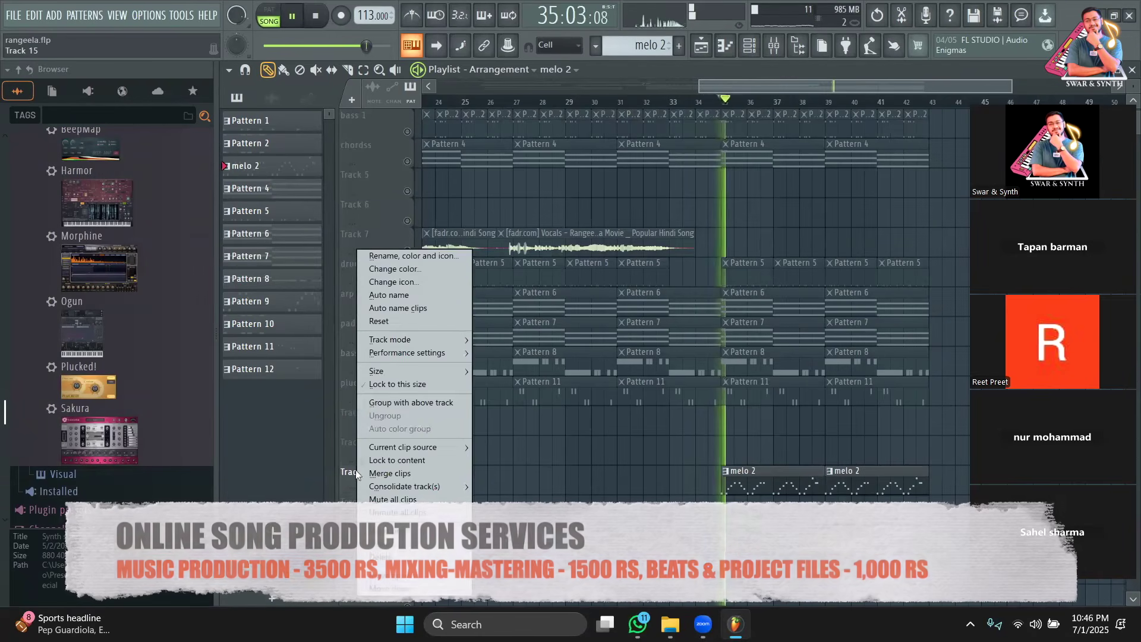
{"action": "left_click", "coordinate": [412, 256]}
{"action": "type", "text": "melody"}
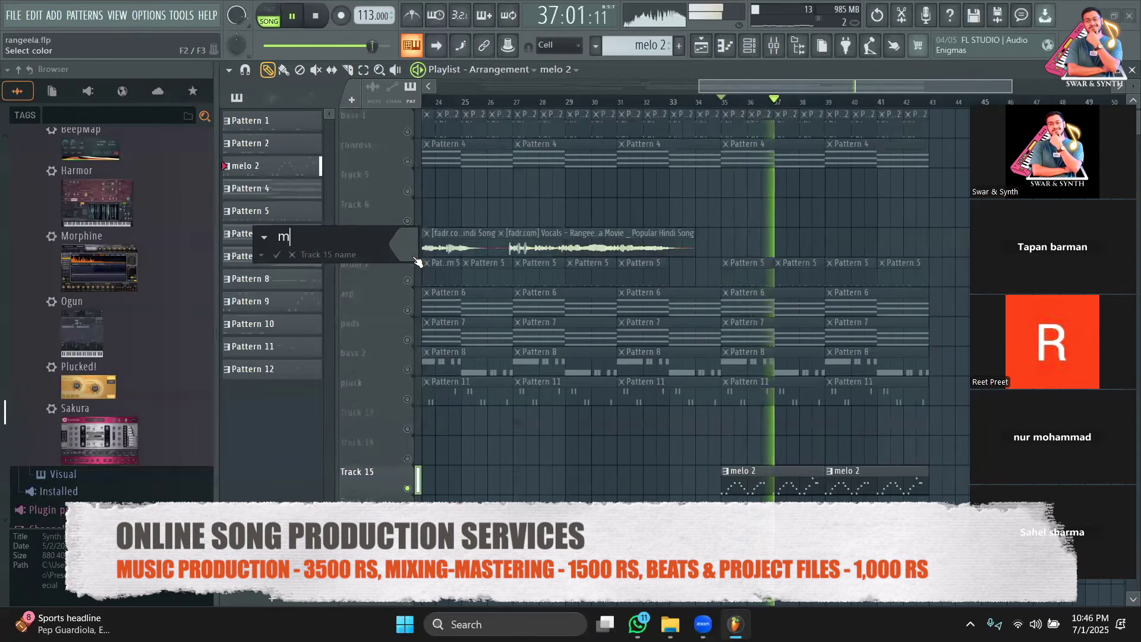
{"action": "key", "text": "Return"}
{"action": "key", "text": "space"}
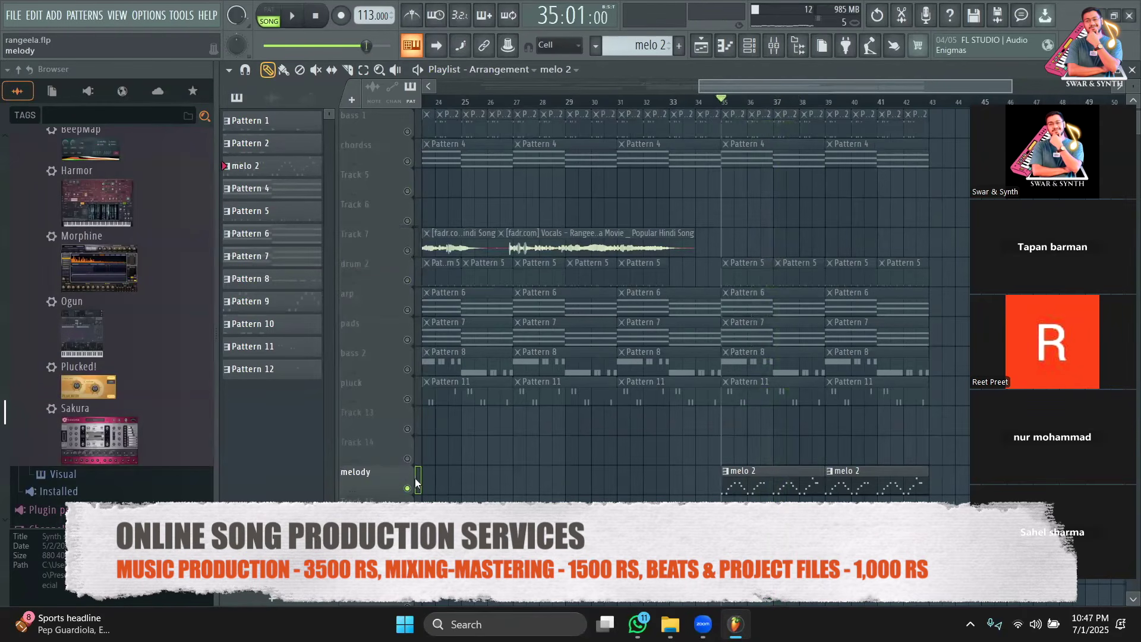
{"action": "right_click", "coordinate": [410, 485]}
{"action": "right_click", "coordinate": [408, 489]}
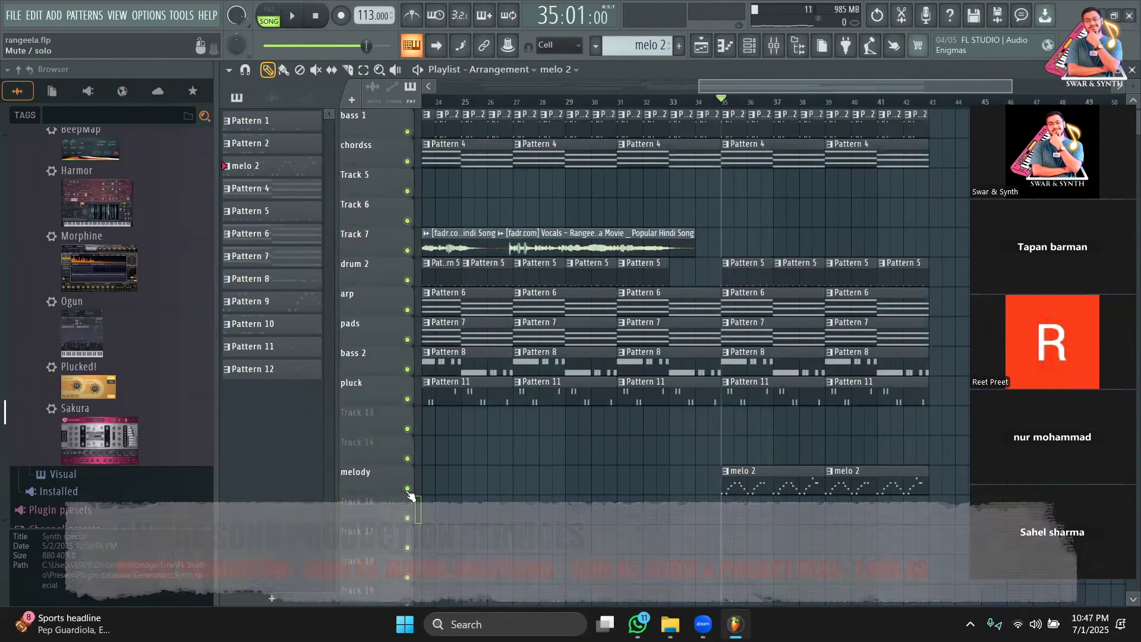
Step: Examine the arrangement from bar 1, checking every track row from chordss down to the empty tracks below melody
{"action": "left_click_drag", "start_coordinate": [699, 86], "coordinate": [438, 87]}
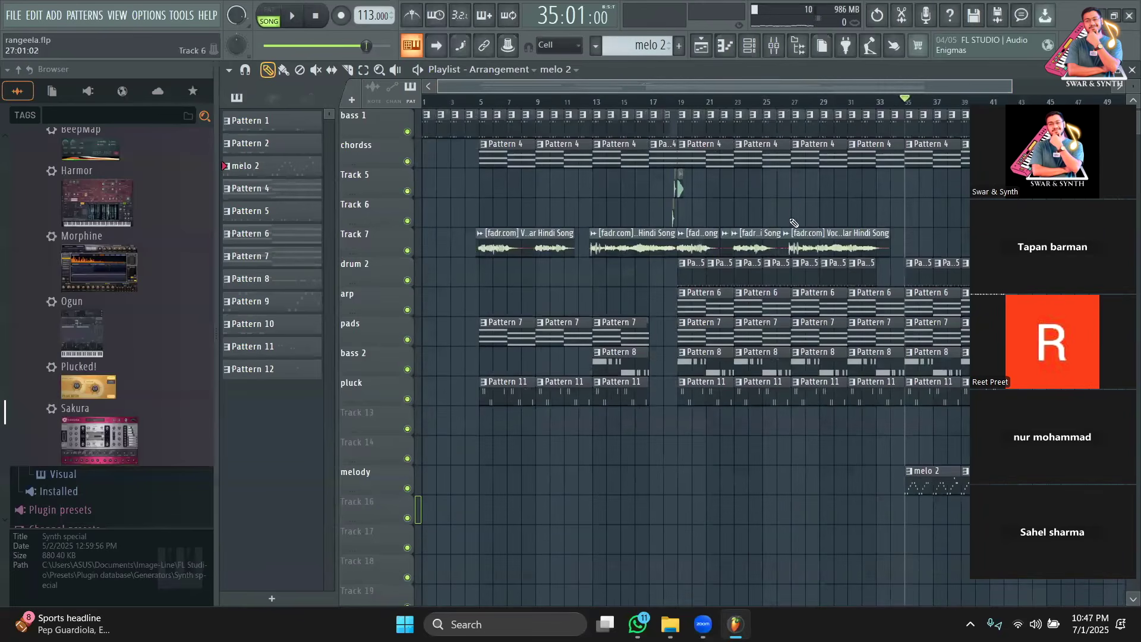
{"action": "scroll", "coordinate": [779, 268], "scroll_direction": "up", "scroll_amount": 2}
{"action": "scroll", "coordinate": [748, 161], "scroll_direction": "down", "scroll_amount": 10}
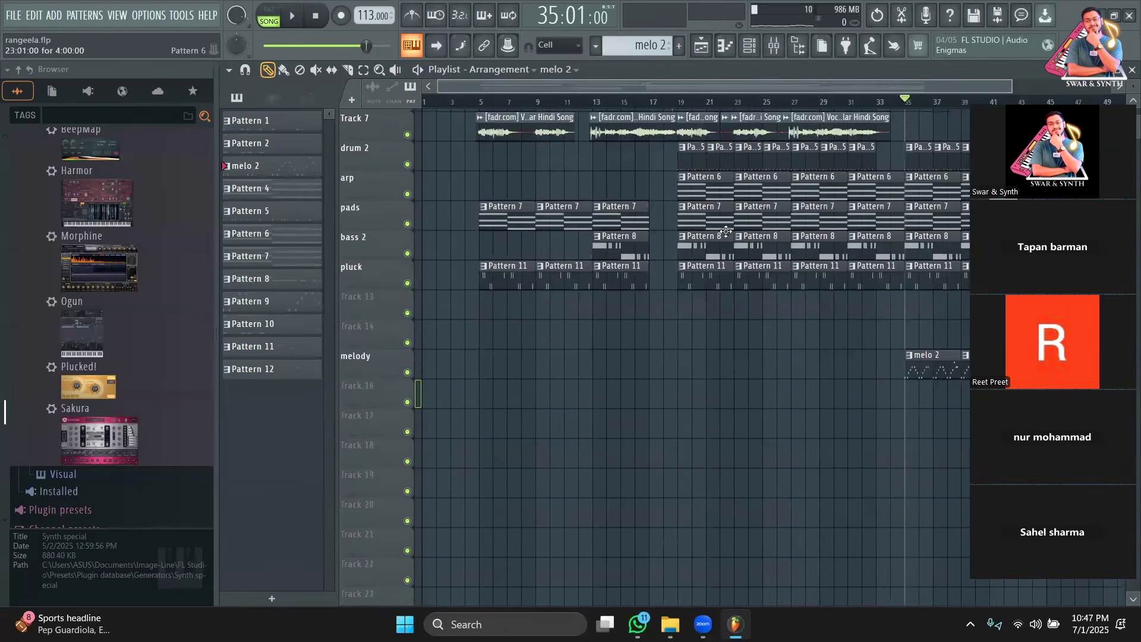
{"action": "scroll", "coordinate": [719, 461], "scroll_direction": "down", "scroll_amount": 8}
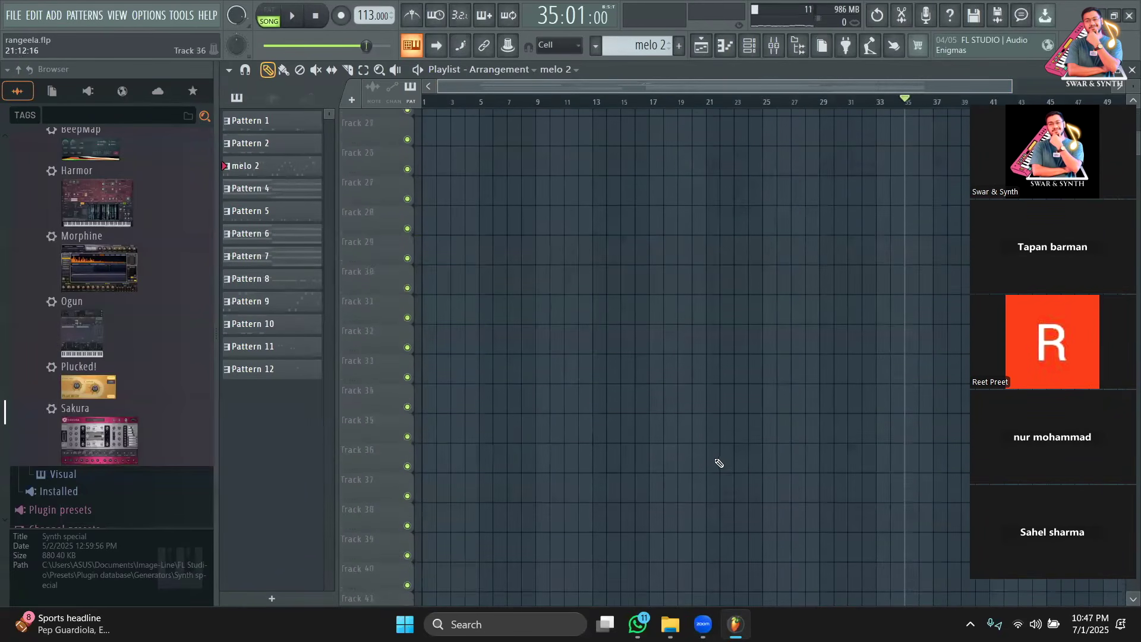
{"action": "scroll", "coordinate": [751, 390], "scroll_direction": "up", "scroll_amount": 16}
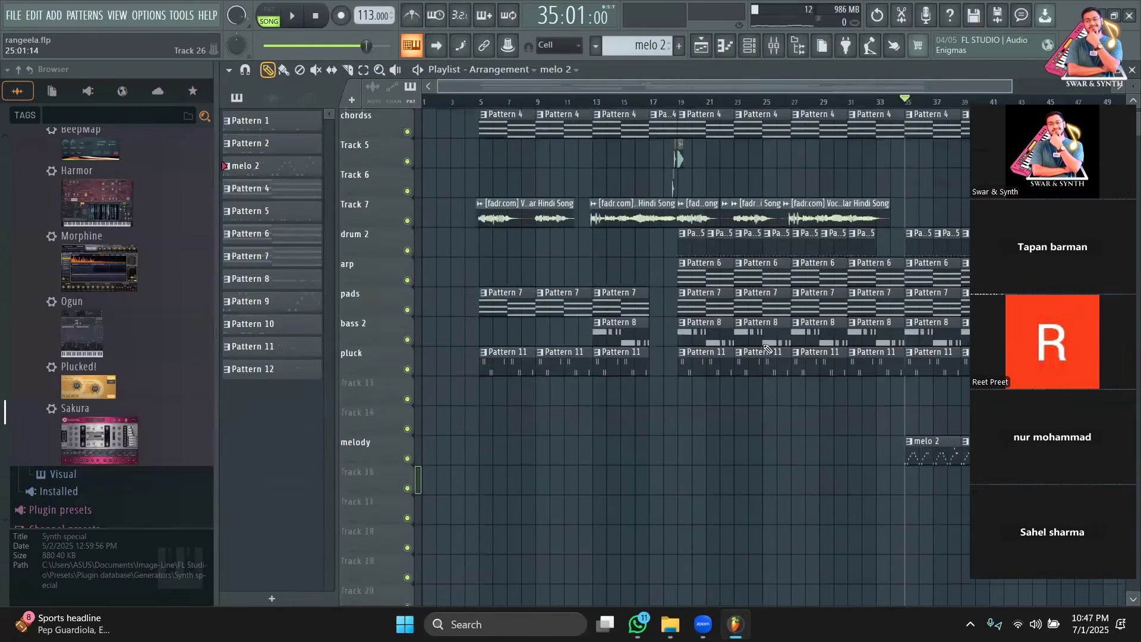
{"action": "scroll", "coordinate": [766, 349], "scroll_direction": "up", "scroll_amount": 3}
{"action": "left_click_drag", "start_coordinate": [1013, 86], "coordinate": [1029, 87]}
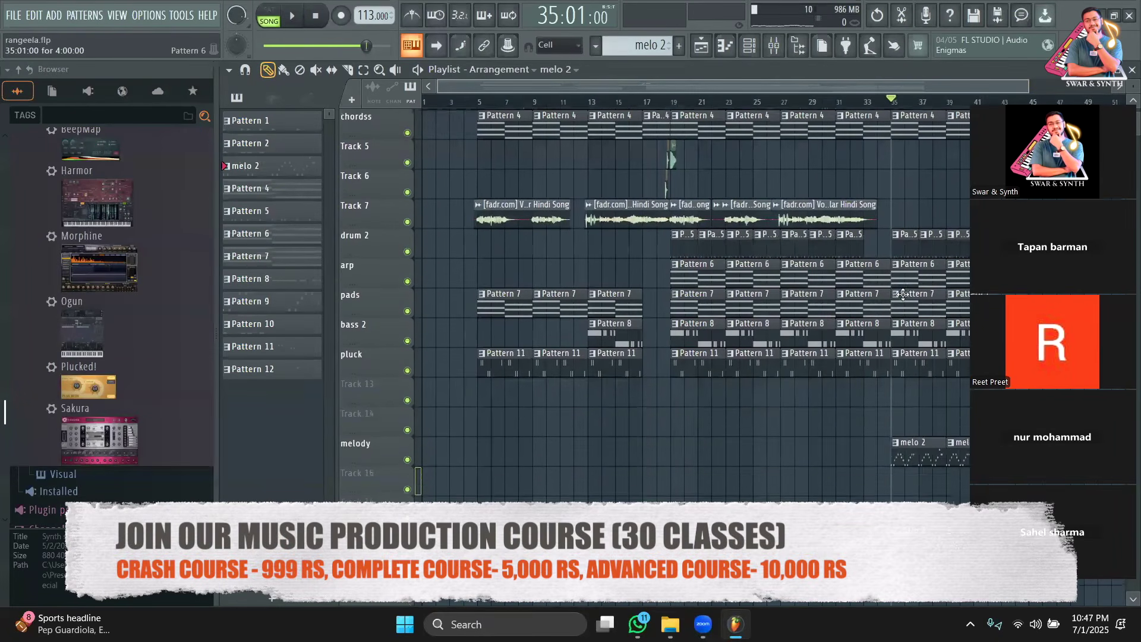
{"action": "scroll", "coordinate": [830, 288], "scroll_direction": "down", "scroll_amount": 13}
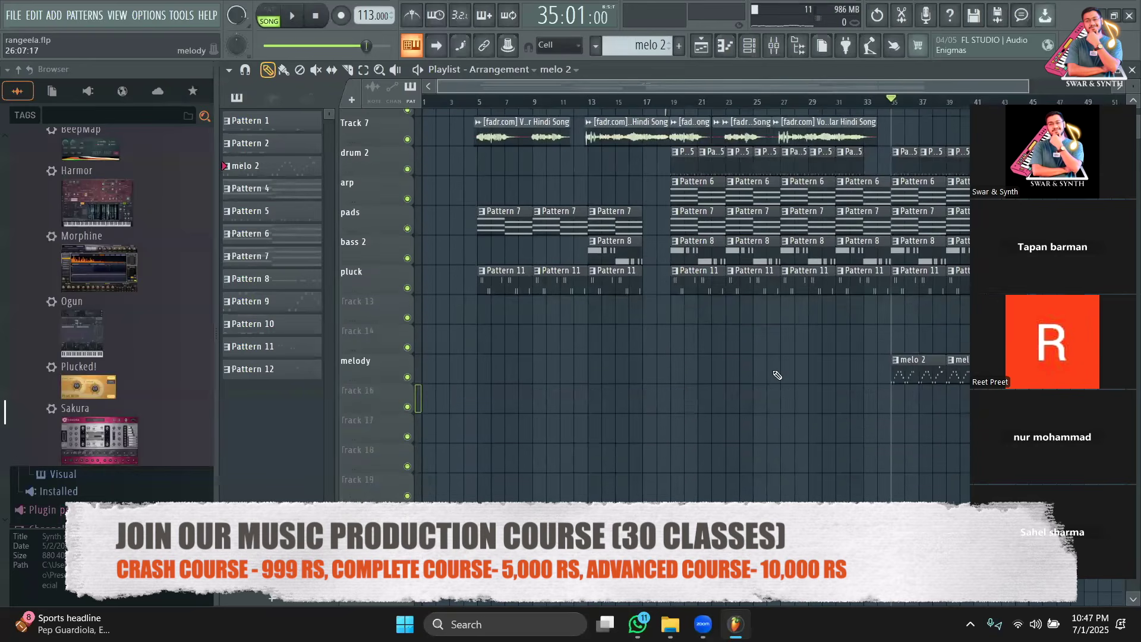
{"action": "scroll", "coordinate": [617, 347], "scroll_direction": "down", "scroll_amount": 5}
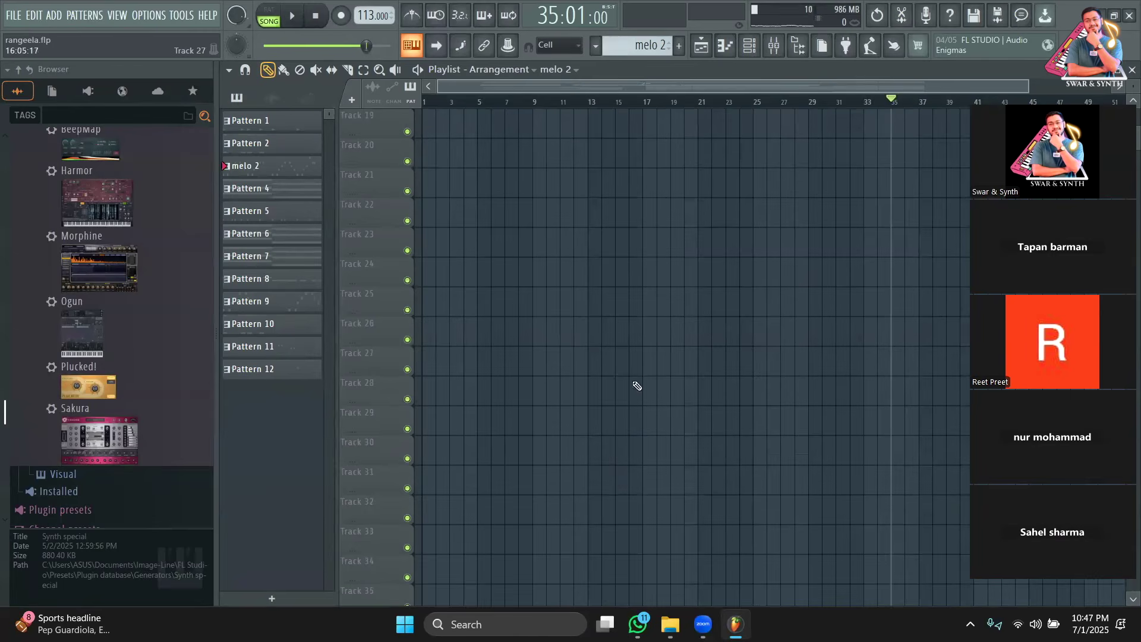
{"action": "scroll", "coordinate": [675, 275], "scroll_direction": "up", "scroll_amount": 15}
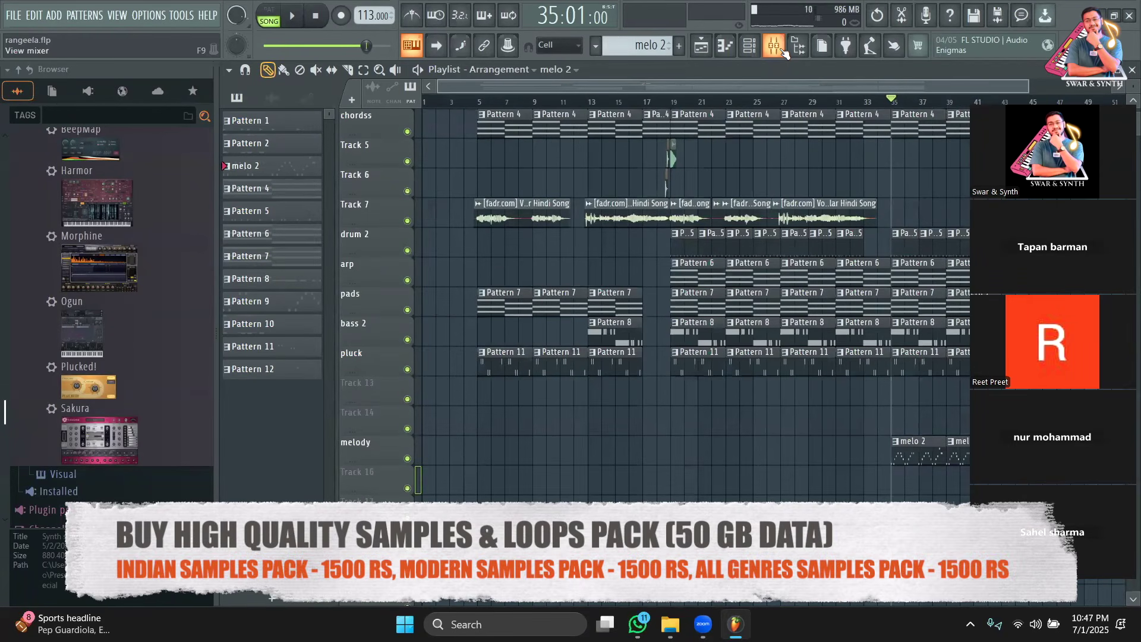
Step: Examine the arrangement up to its last clips near bar 43, and return the playhead to the start of the song
{"action": "scroll", "coordinate": [701, 76], "scroll_direction": "up", "scroll_amount": 2}
{"action": "left_click_drag", "start_coordinate": [704, 88], "coordinate": [1007, 84]}
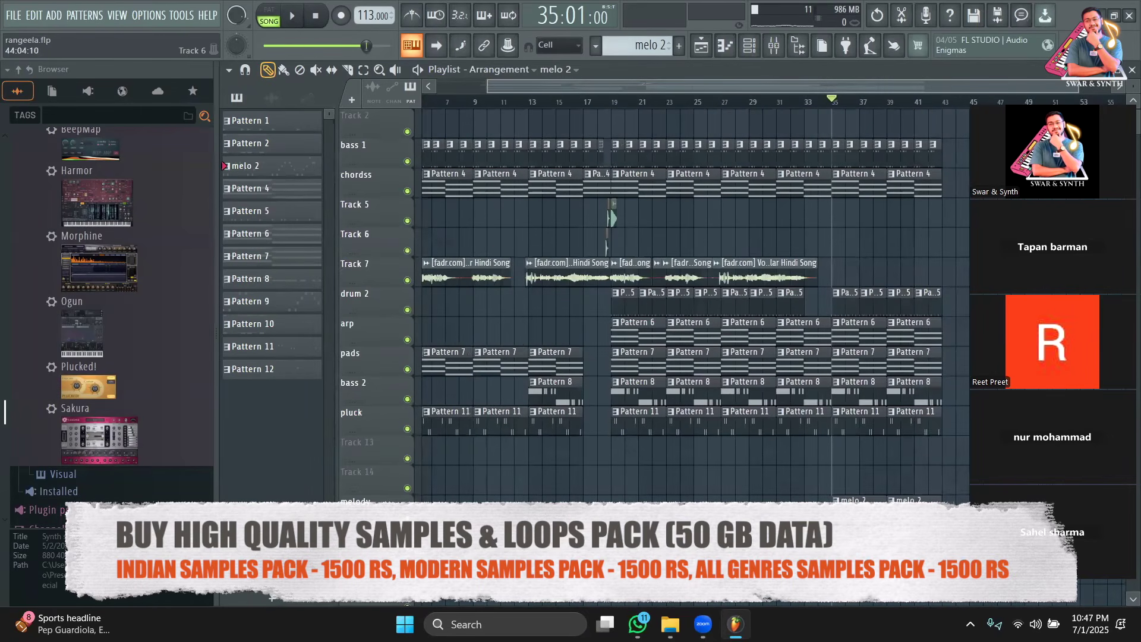
{"action": "left_click_drag", "start_coordinate": [970, 90], "coordinate": [1033, 90]}
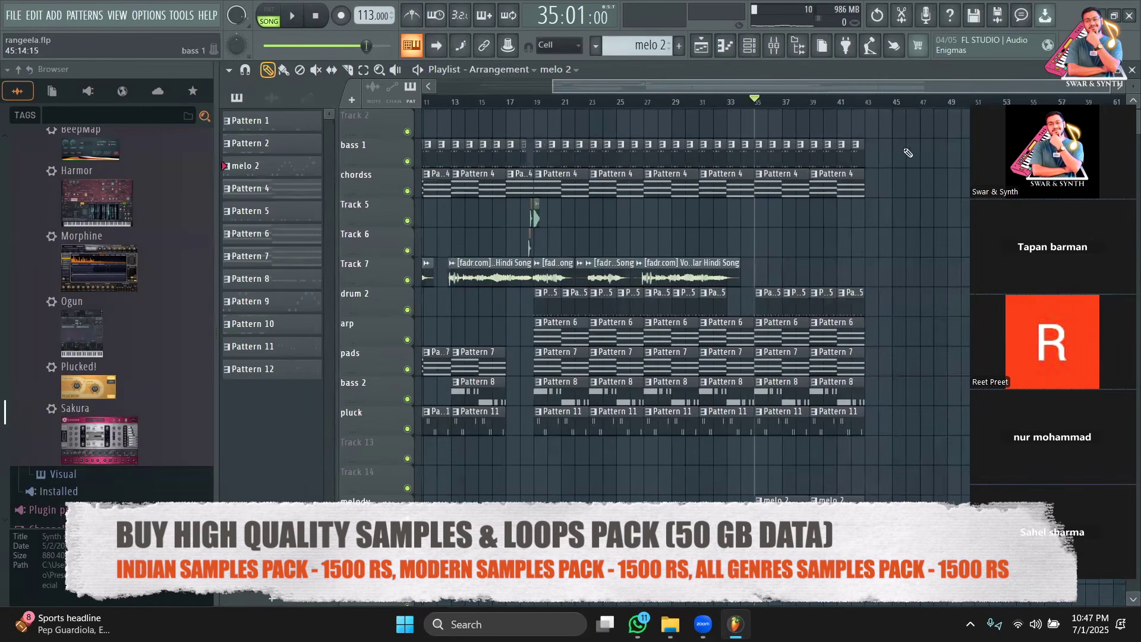
{"action": "left_click_drag", "start_coordinate": [906, 90], "coordinate": [1048, 90]}
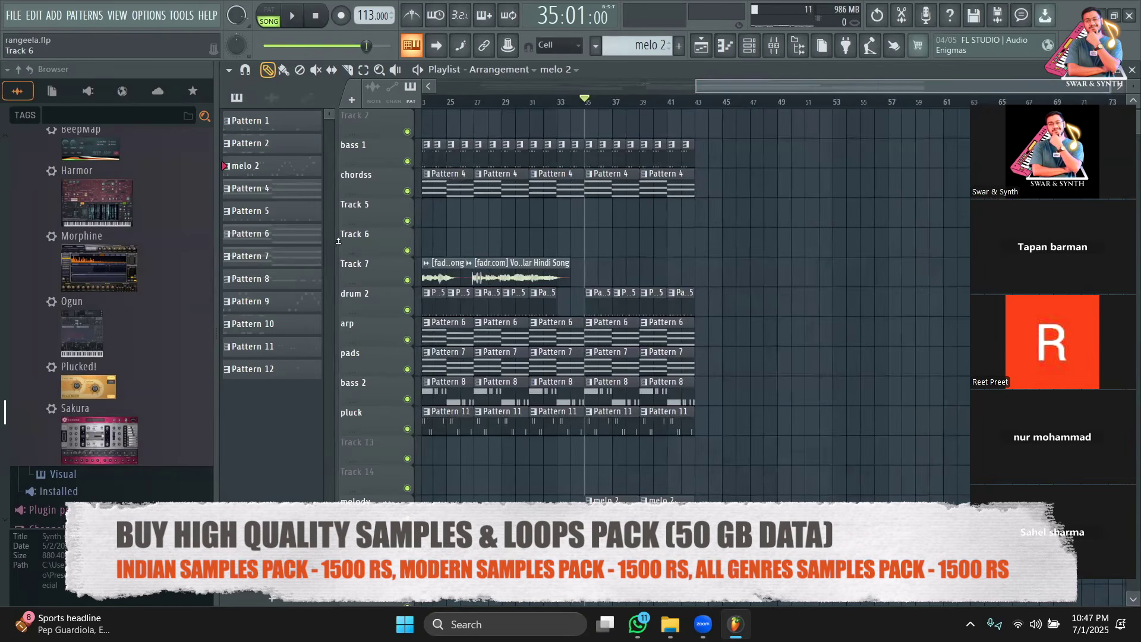
{"action": "left_click_drag", "start_coordinate": [829, 89], "coordinate": [535, 95]}
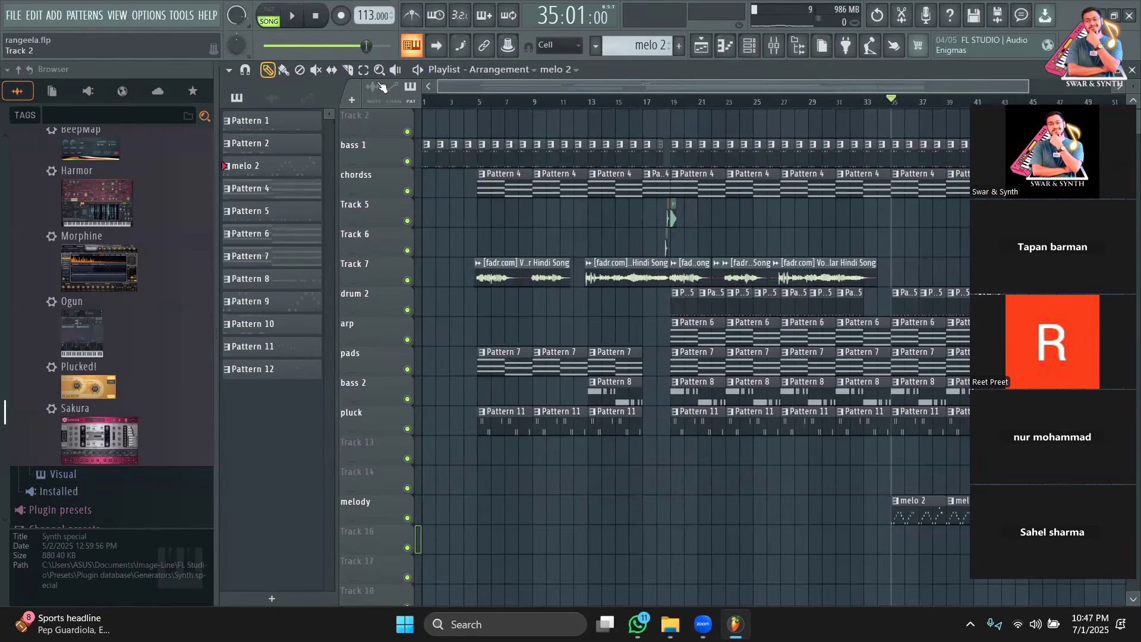
{"action": "key", "text": "Home"}
{"action": "scroll", "coordinate": [628, 216], "scroll_direction": "up", "scroll_amount": 1}
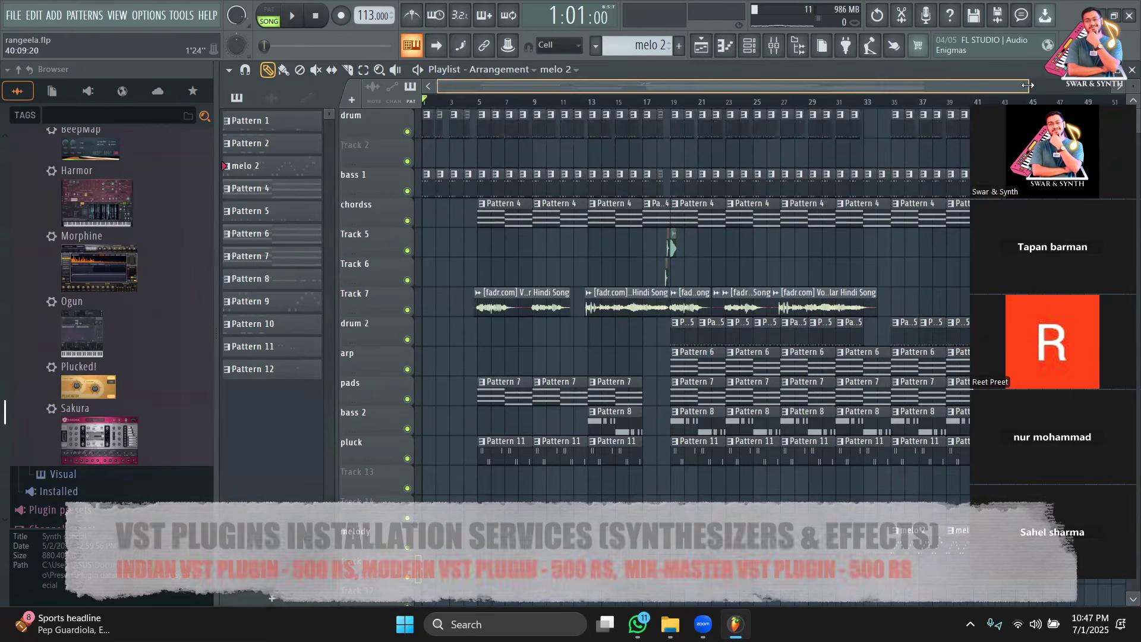
{"action": "left_click_drag", "start_coordinate": [1028, 88], "coordinate": [1021, 88]}
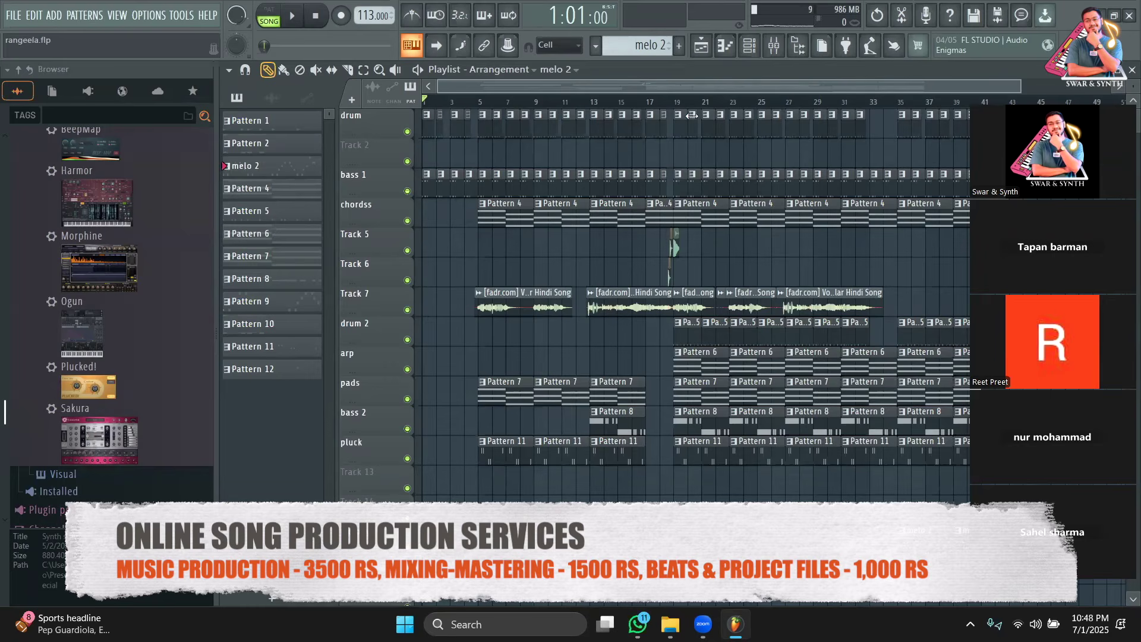
Step: Switch to File Explorer, find the fadr.com Rangeela Re vocals file in Downloads, and return to FL Studio
{"action": "mouse_move", "coordinate": [670, 624]}
{"action": "left_click", "coordinate": [844, 517]}
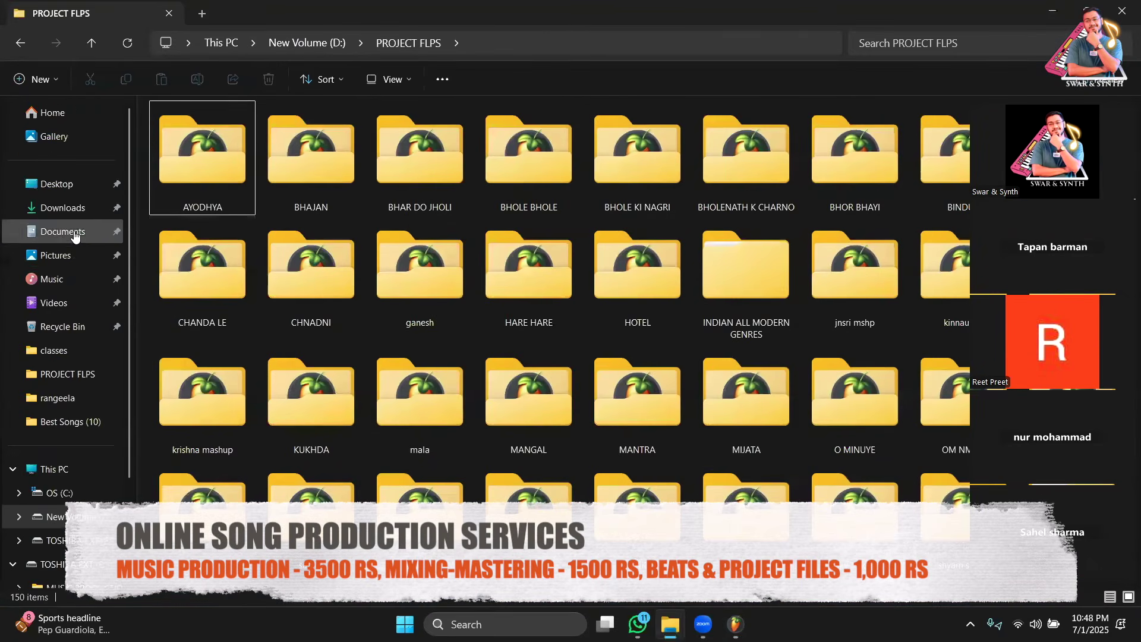
{"action": "left_click", "coordinate": [66, 208]}
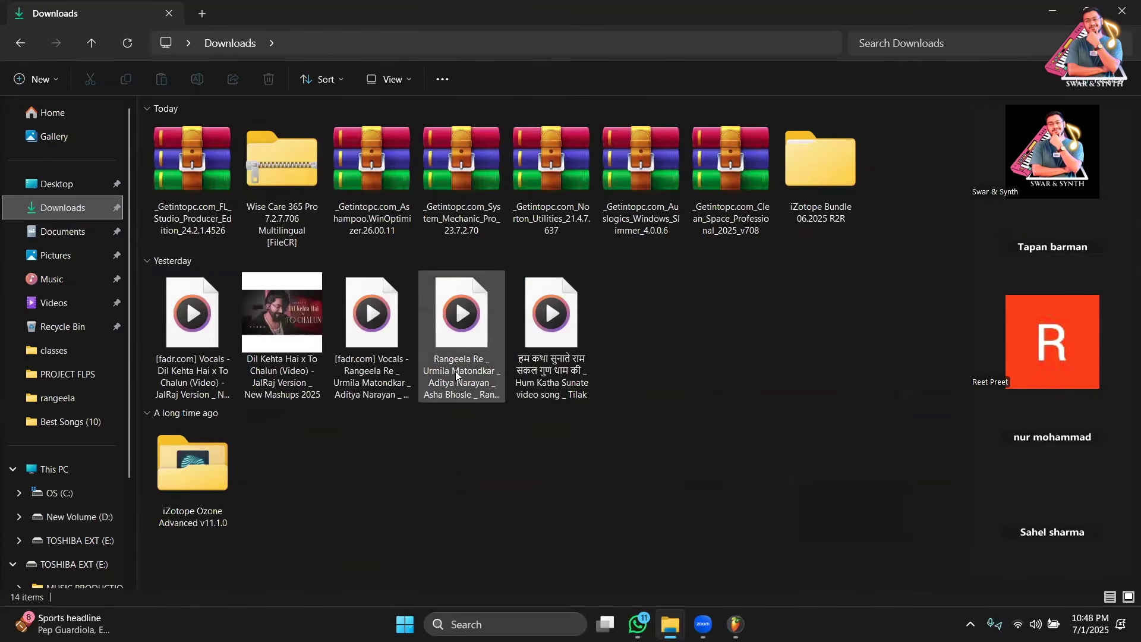
{"action": "left_click", "coordinate": [398, 382]}
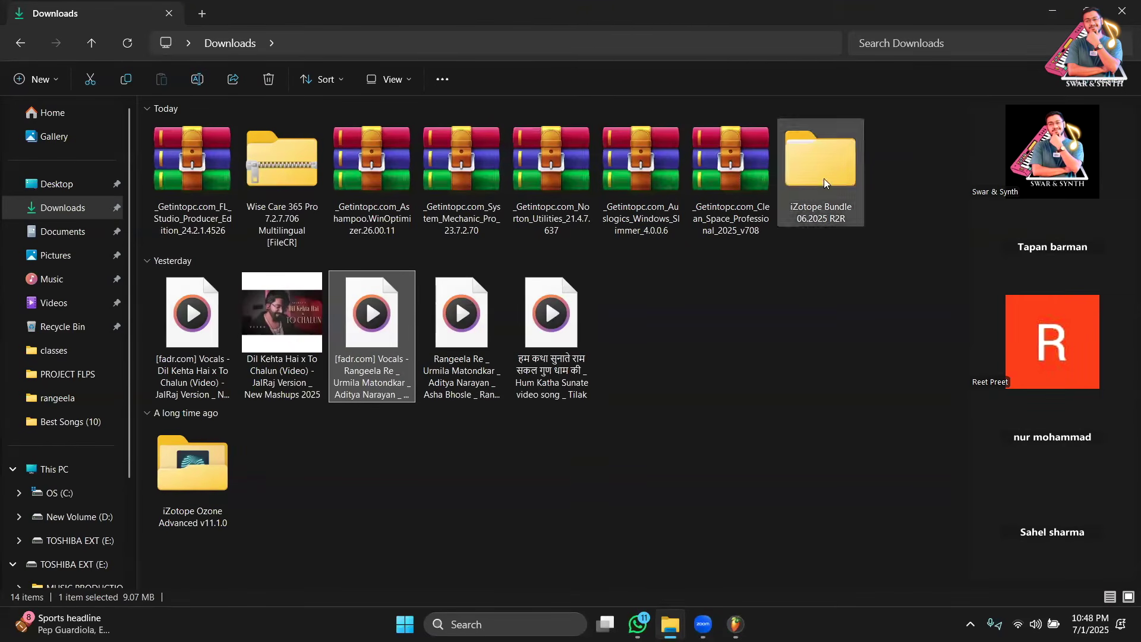
{"action": "left_click", "coordinate": [1052, 18]}
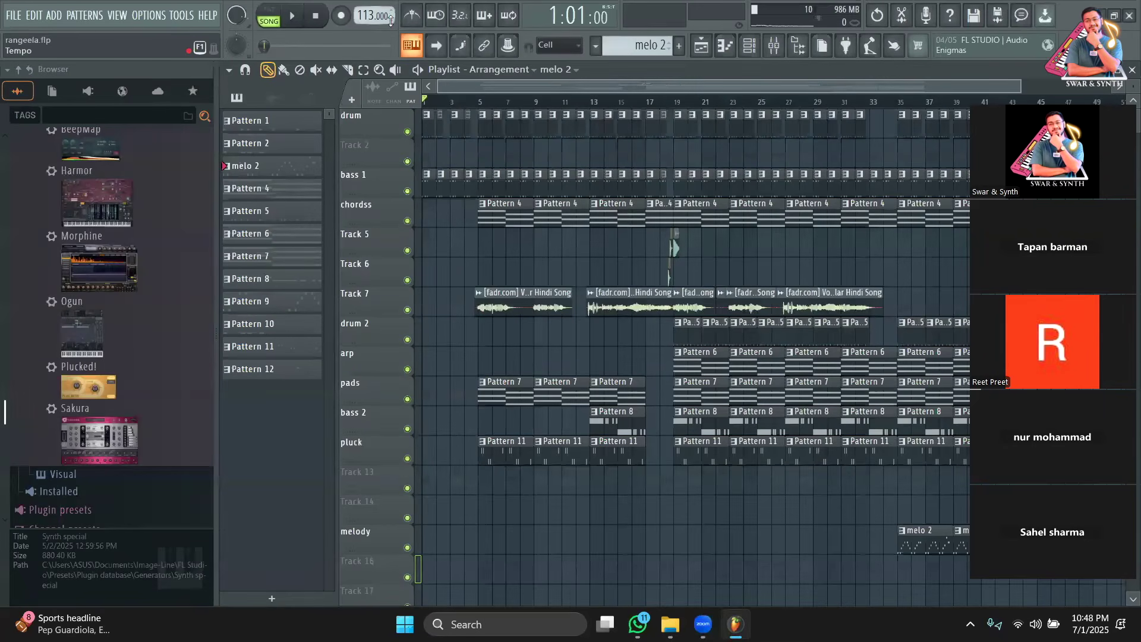
Step: Open Pattern 4 from its clip on the chordss track and return to the playlist
{"action": "double_click", "coordinate": [682, 223]}
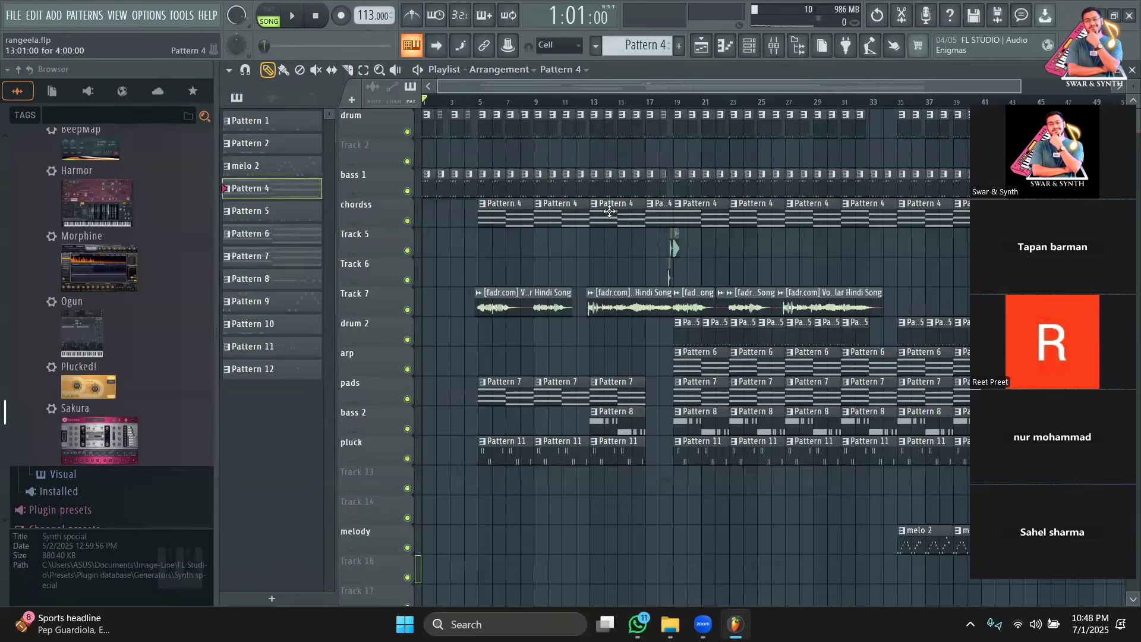
{"action": "left_click", "coordinate": [704, 46]}
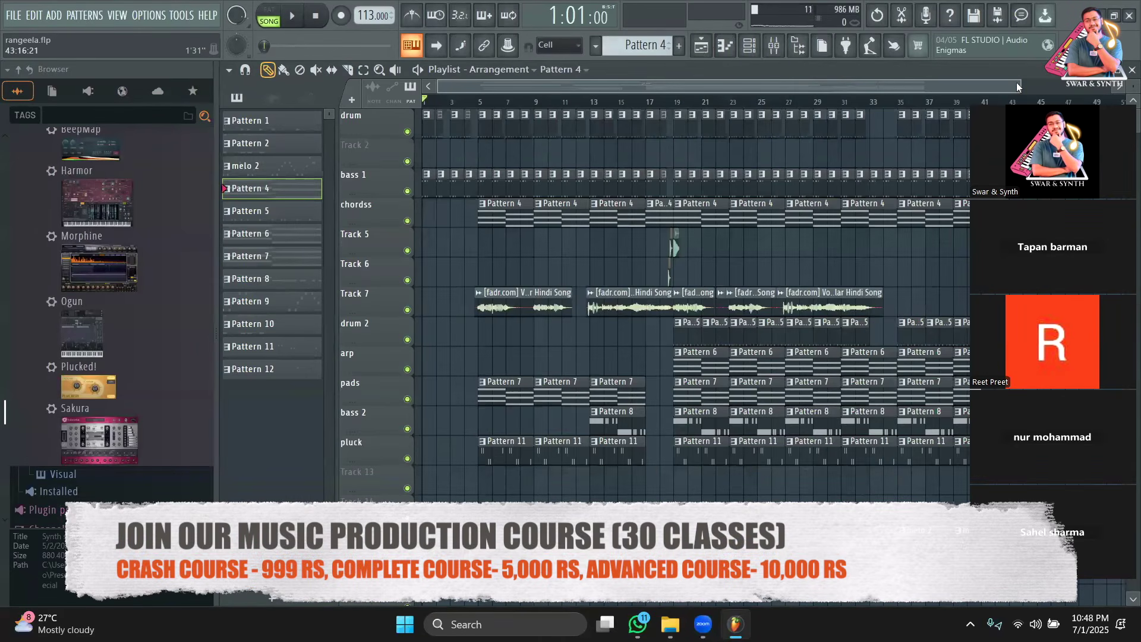
Step: Play the arrangement from bar 1 to about bar 12, and return to the start of the song
{"action": "left_click_drag", "start_coordinate": [1021, 85], "coordinate": [1042, 80]}
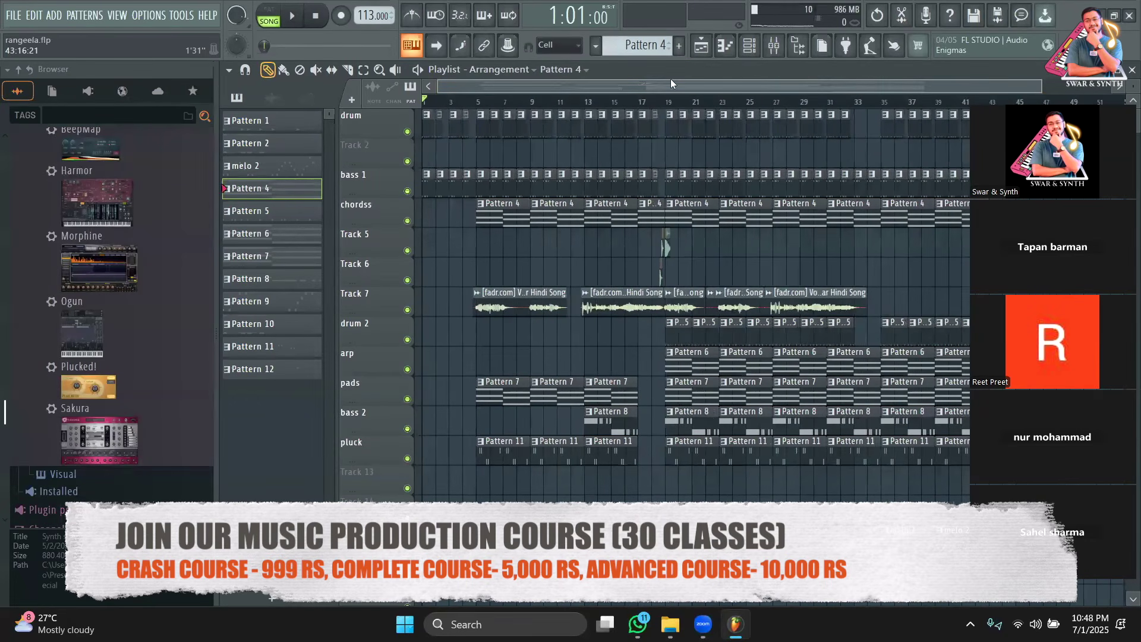
{"action": "key", "text": "space"}
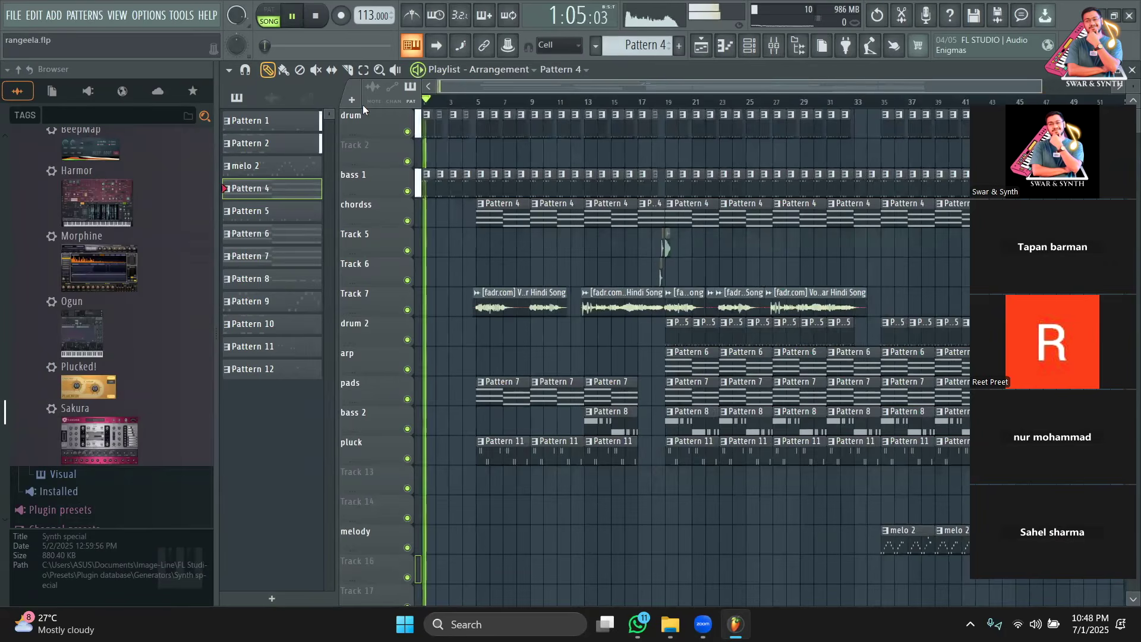
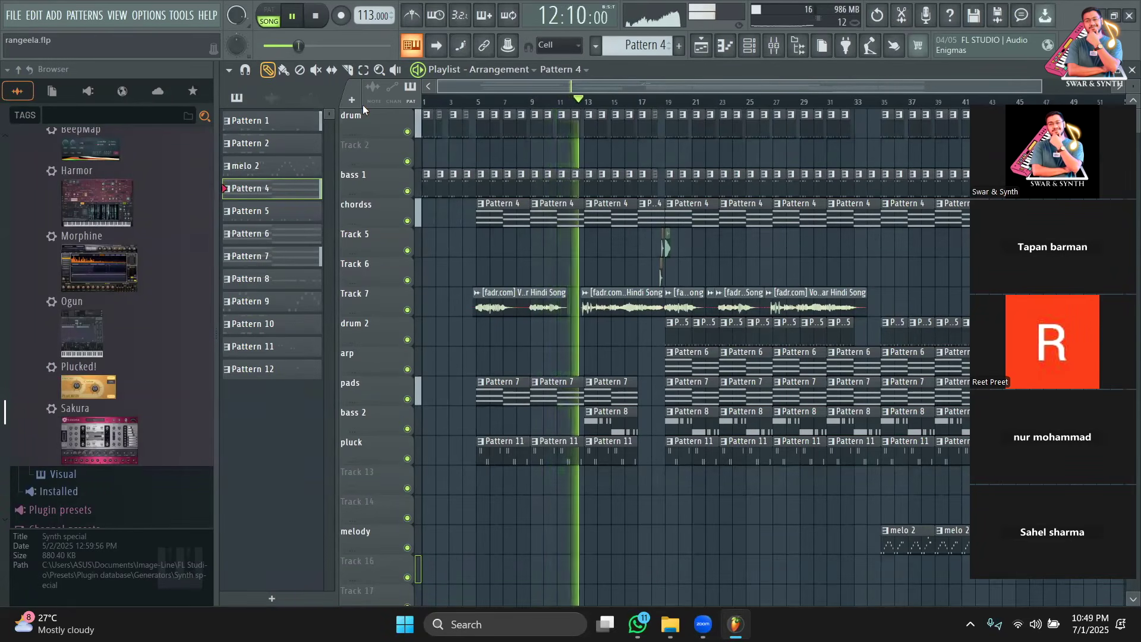
{"action": "key", "text": "space"}
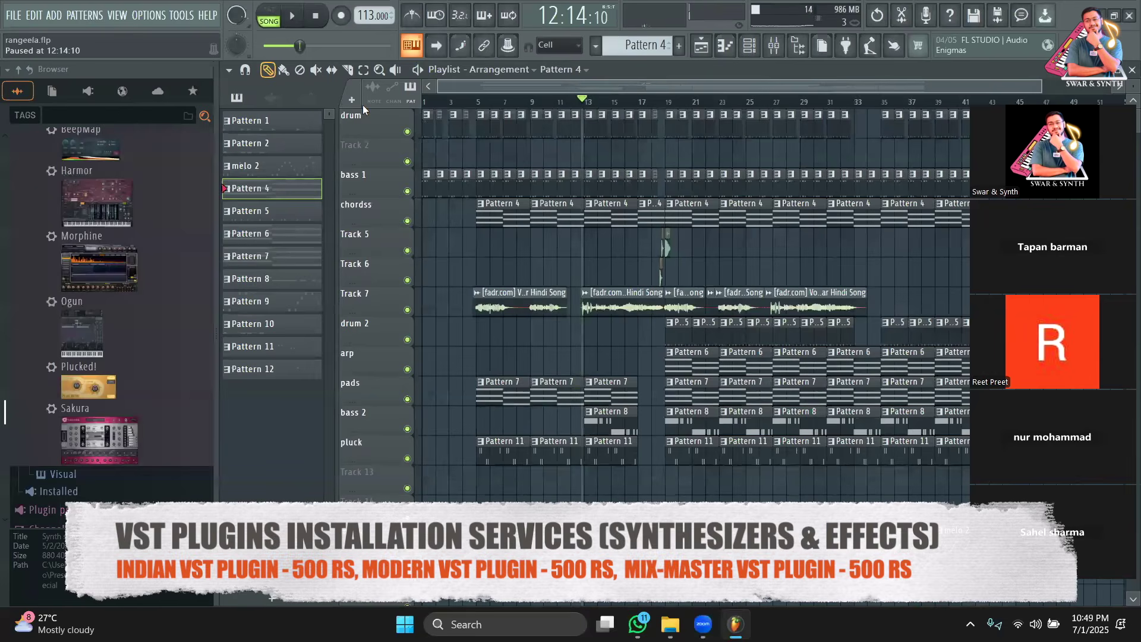
{"action": "key", "text": "space"}
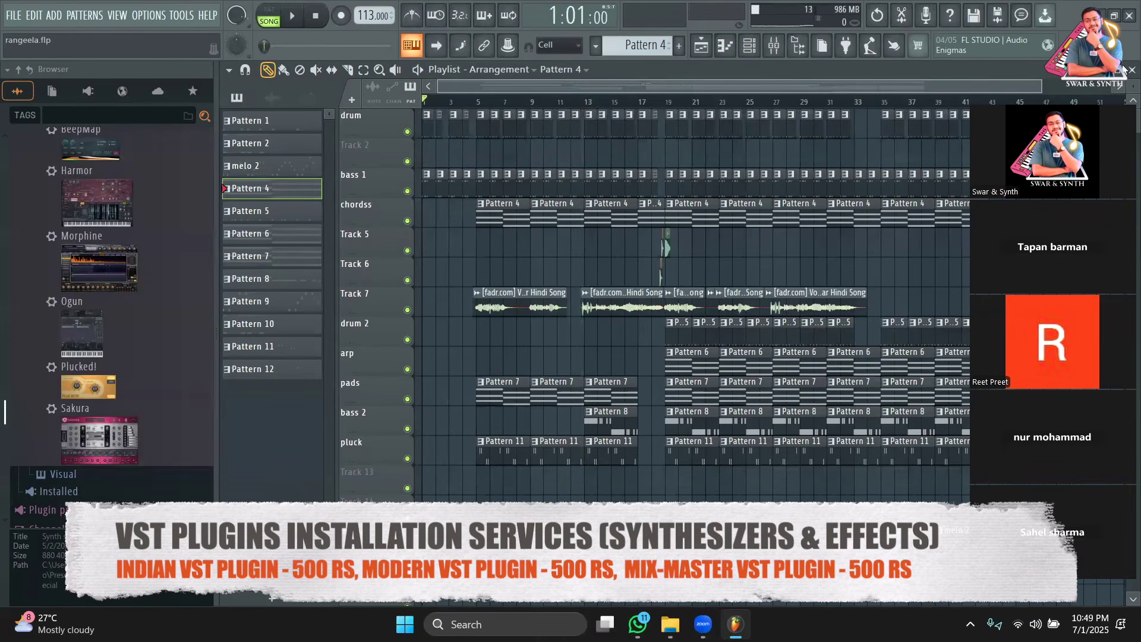
Step: Examine the first 16 bars of the bass 1, chordss, Track 7 vocal and pads rows up close
{"action": "scroll", "coordinate": [1131, 89], "scroll_direction": "up", "scroll_amount": 3}
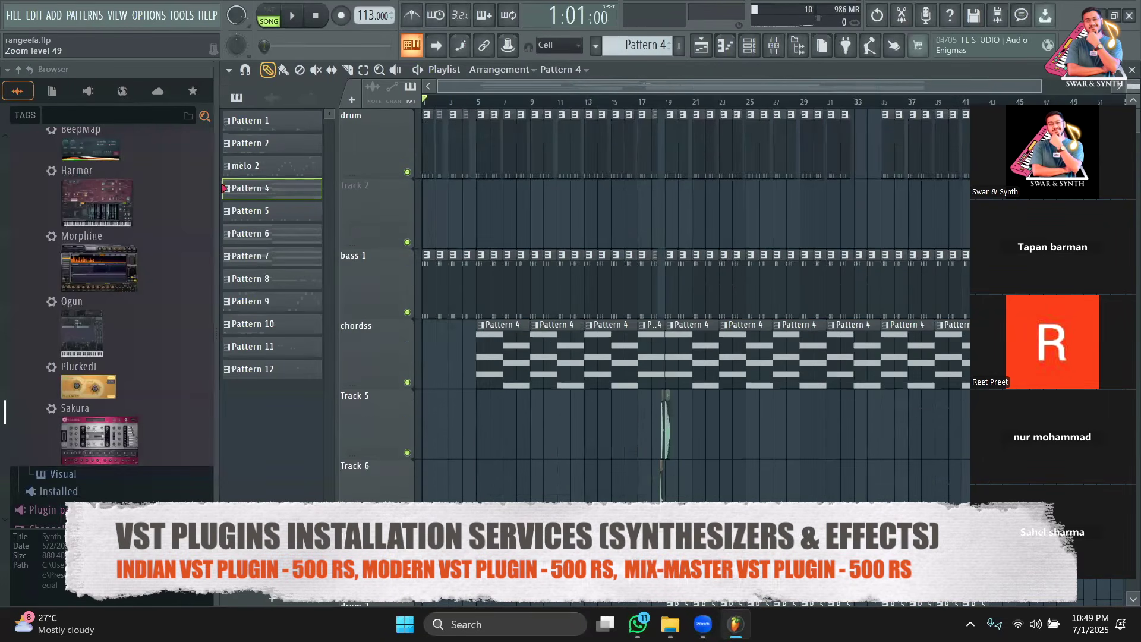
{"action": "scroll", "coordinate": [1131, 89], "scroll_direction": "down", "scroll_amount": 2}
{"action": "left_click_drag", "start_coordinate": [1132, 89], "coordinate": [1131, 85]}
{"action": "left_click_drag", "start_coordinate": [1042, 87], "coordinate": [591, 88]}
{"action": "scroll", "coordinate": [642, 191], "scroll_direction": "down", "scroll_amount": 1}
{"action": "scroll", "coordinate": [642, 191], "scroll_direction": "down", "scroll_amount": 1}
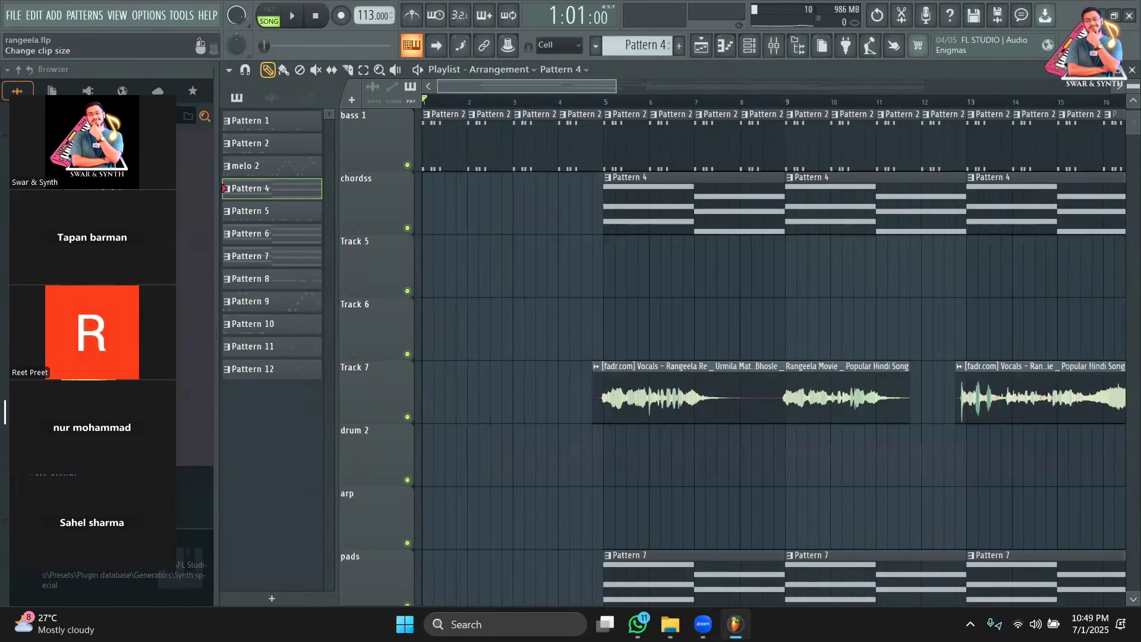
{"action": "mouse_move", "coordinate": [1133, 87]}
{"action": "left_mouse_down"}
{"action": "mouse_move", "coordinate": [1134, 103]}
{"action": "mouse_move", "coordinate": [1133, 76]}
{"action": "left_mouse_up"}
{"action": "scroll", "coordinate": [1062, 173], "scroll_direction": "down", "scroll_amount": 2}
{"action": "scroll", "coordinate": [1064, 174], "scroll_direction": "up", "scroll_amount": 3}
Step: Play the song from the start, follow the chordss, vocal, pads and pluck rows, and pause in bar 10
{"action": "key", "text": "space"}
{"action": "scroll", "coordinate": [728, 223], "scroll_direction": "down", "scroll_amount": 1}
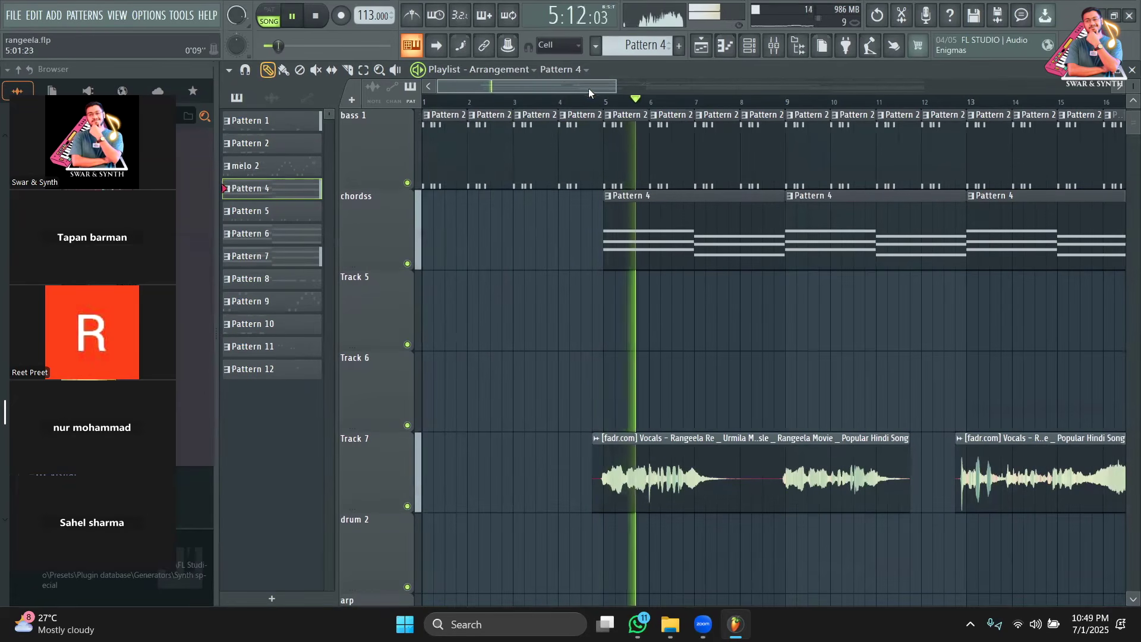
{"action": "left_click_drag", "start_coordinate": [587, 90], "coordinate": [605, 91]}
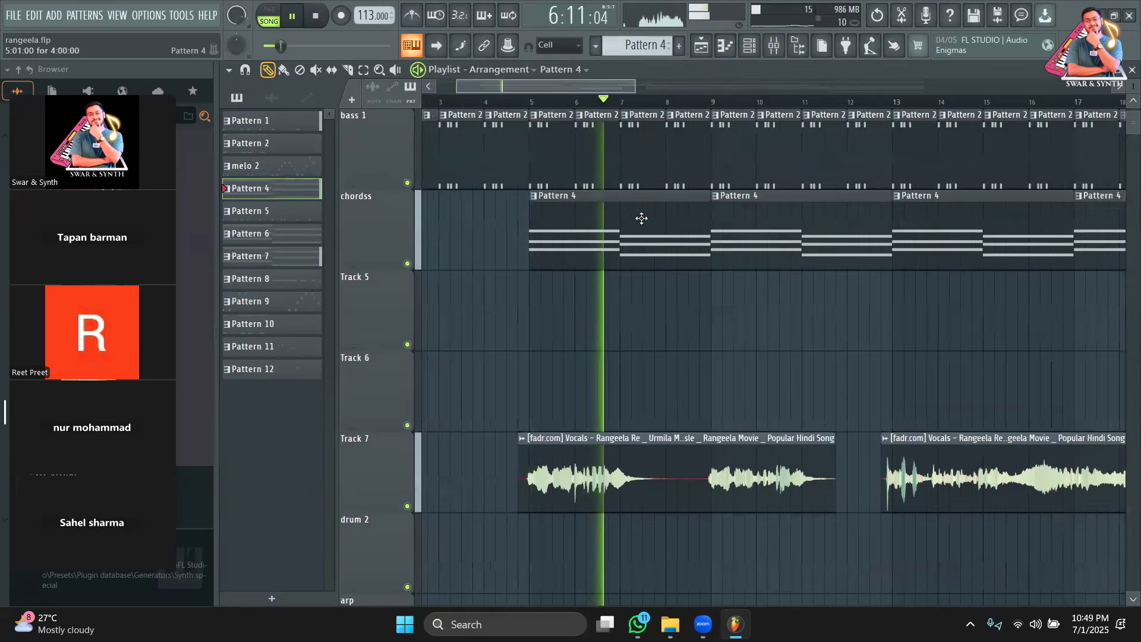
{"action": "scroll", "coordinate": [654, 239], "scroll_direction": "down", "scroll_amount": 4}
{"action": "scroll", "coordinate": [653, 239], "scroll_direction": "down", "scroll_amount": 4}
{"action": "scroll", "coordinate": [662, 260], "scroll_direction": "up", "scroll_amount": 5}
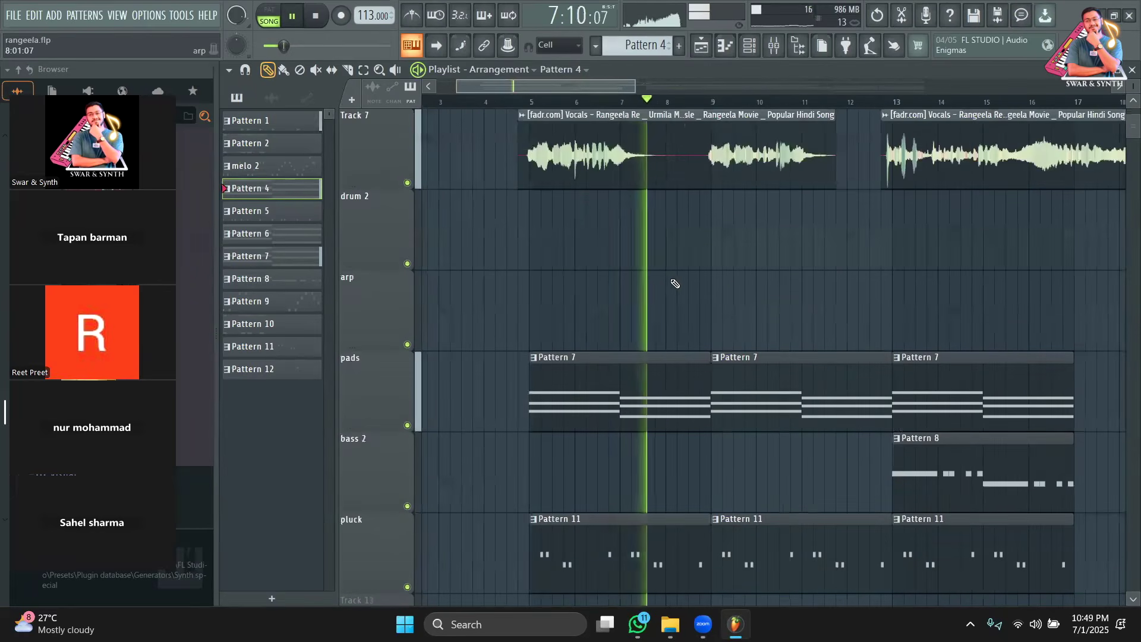
{"action": "scroll", "coordinate": [726, 277], "scroll_direction": "up", "scroll_amount": 5}
{"action": "scroll", "coordinate": [726, 279], "scroll_direction": "down", "scroll_amount": 3}
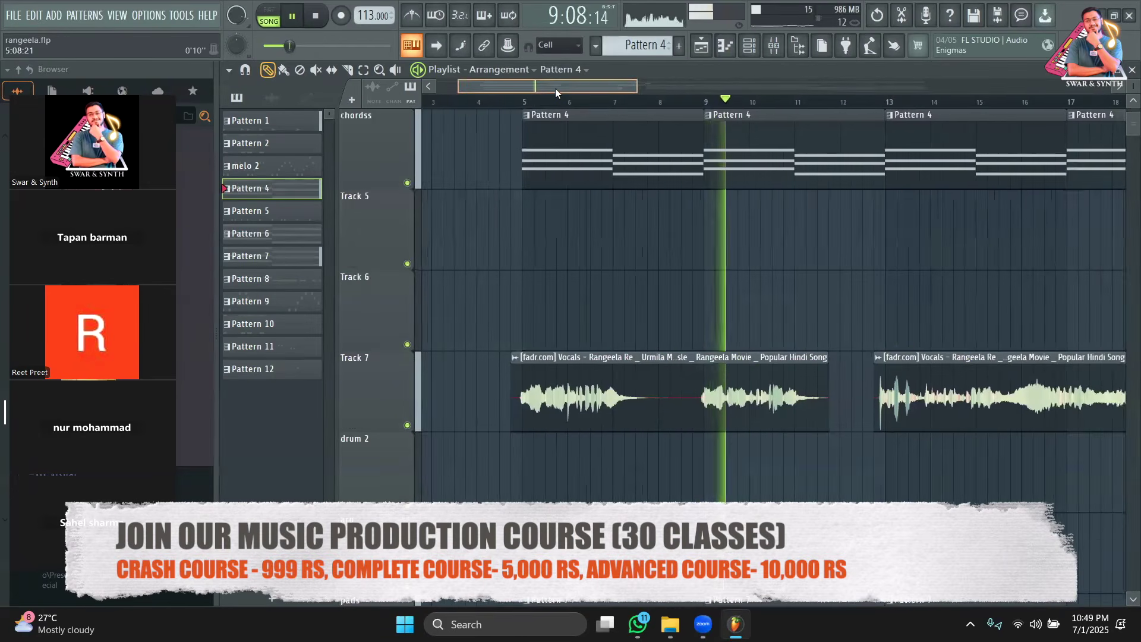
{"action": "left_click_drag", "start_coordinate": [555, 89], "coordinate": [565, 90]}
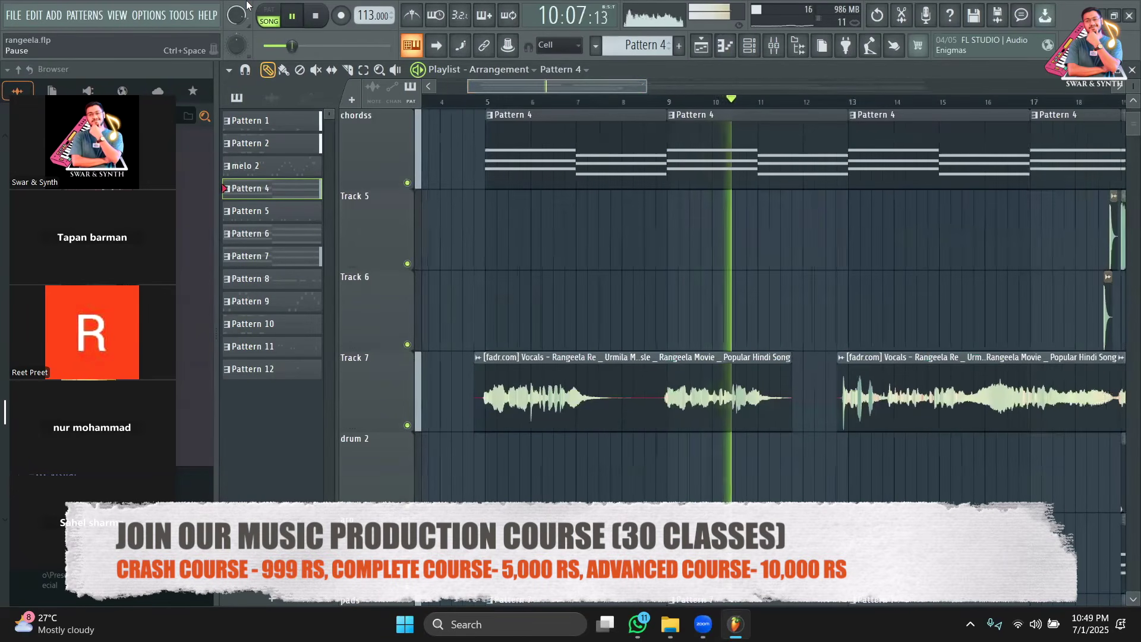
{"action": "key", "text": "space"}
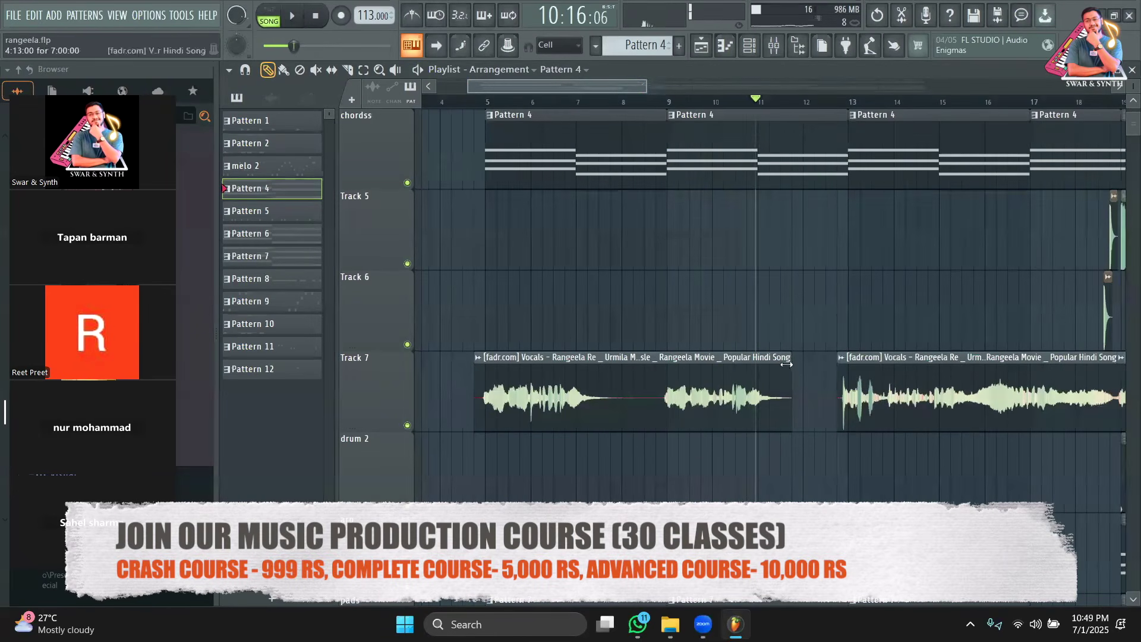
Step: Extend the first Track 7 vocal clip to the next clip, and slice out its silent tail and the silent gap after bar 8
{"action": "left_click_drag", "start_coordinate": [789, 355], "coordinate": [839, 361]}
{"action": "left_click", "coordinate": [348, 70]}
{"action": "left_click_drag", "start_coordinate": [815, 393], "coordinate": [815, 455]}
{"action": "left_click_drag", "start_coordinate": [802, 411], "coordinate": [802, 427]}
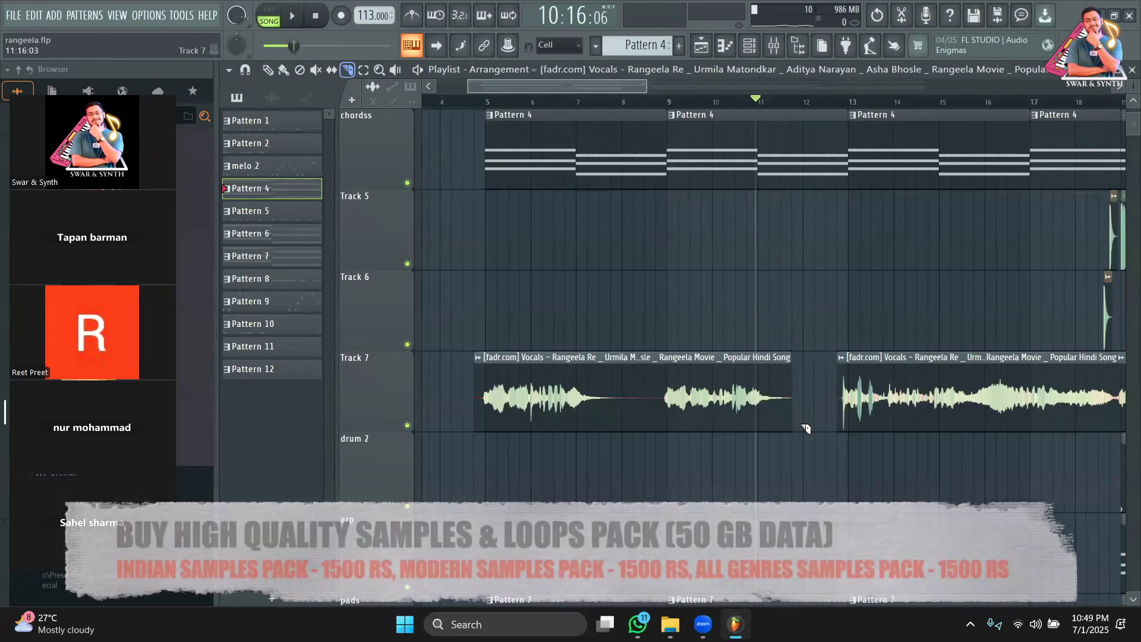
{"action": "left_click_drag", "start_coordinate": [643, 416], "coordinate": [644, 445]}
{"action": "left_click_drag", "start_coordinate": [655, 364], "coordinate": [632, 440]}
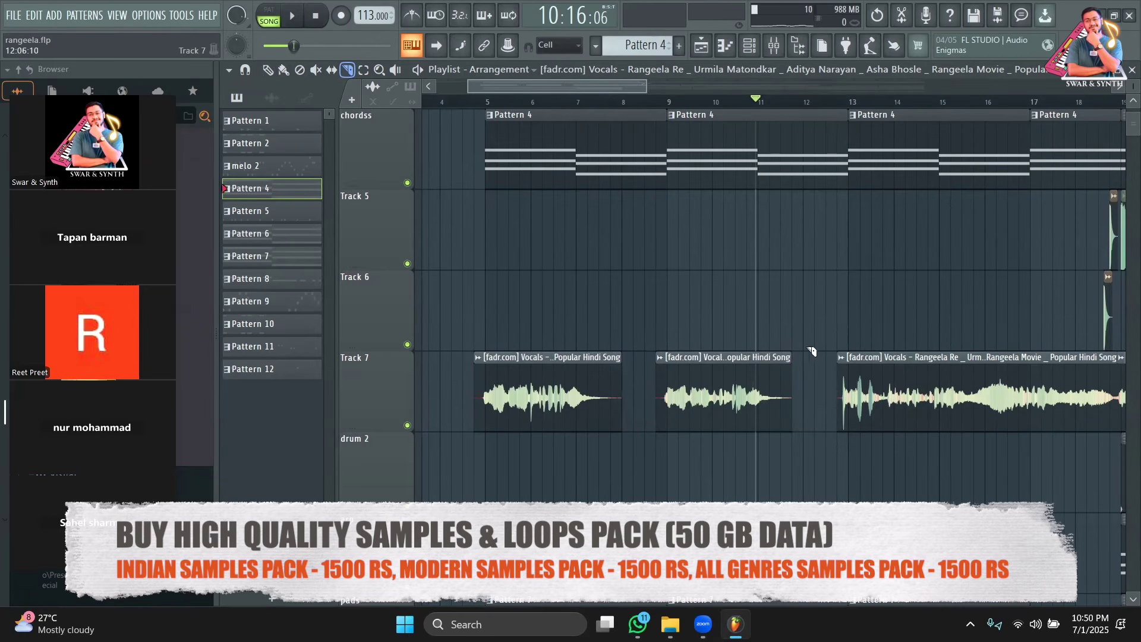
Step: Extend the end of the vocal clip near bar 9 to meet the next vocal clip, and resume playback
{"action": "left_click", "coordinate": [268, 70]}
{"action": "left_click", "coordinate": [785, 377]}
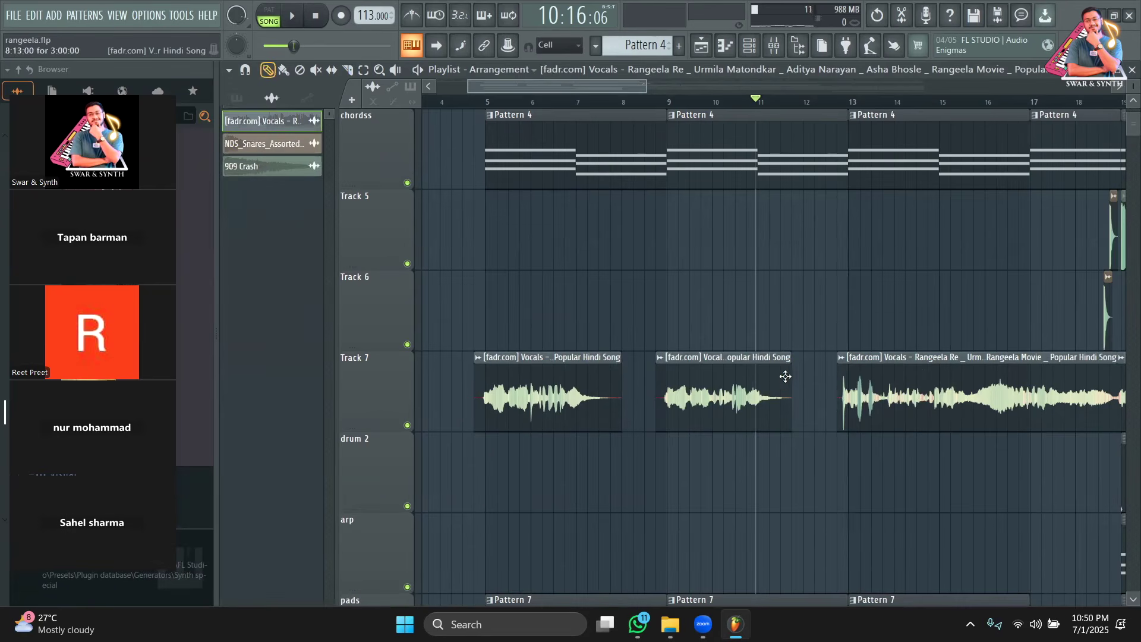
{"action": "left_click_drag", "start_coordinate": [790, 365], "coordinate": [839, 364]}
{"action": "left_click", "coordinate": [292, 17]}
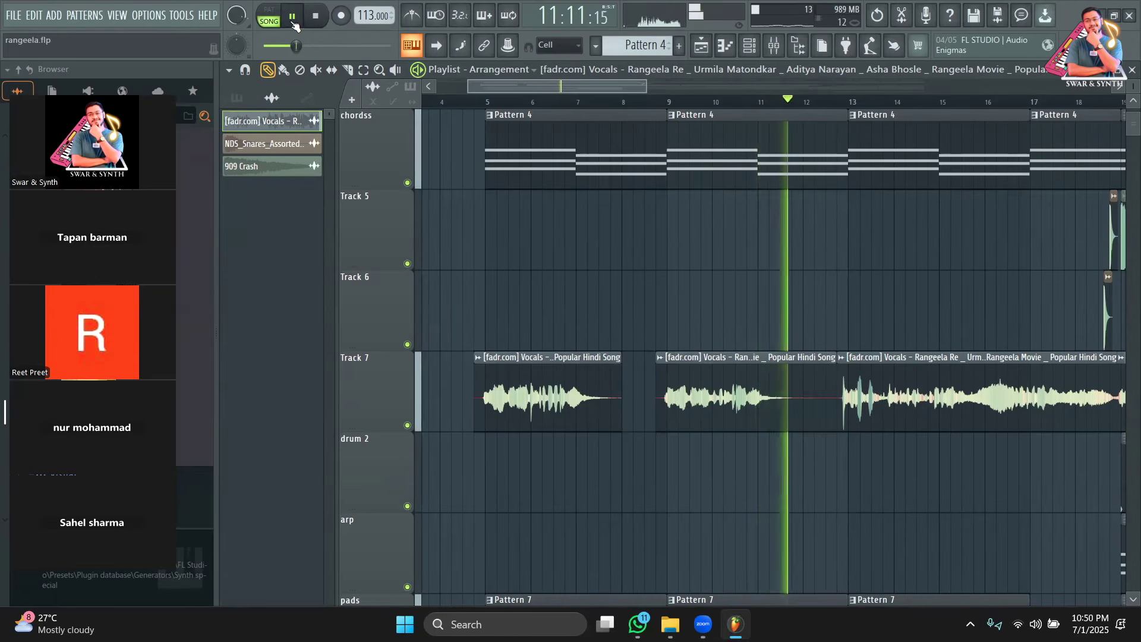
Step: Delete the short vocal piece near bar 22, trim the end of the vocal clip before it, and pause playback
{"action": "left_click_drag", "start_coordinate": [516, 87], "coordinate": [560, 87]}
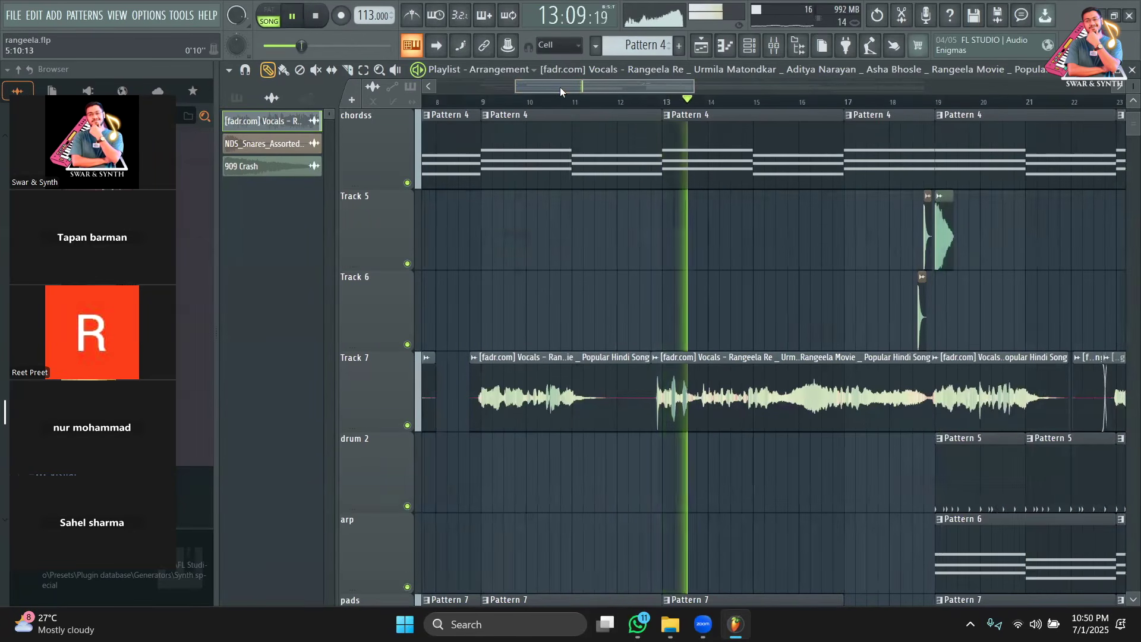
{"action": "left_click_drag", "start_coordinate": [566, 88], "coordinate": [595, 95]}
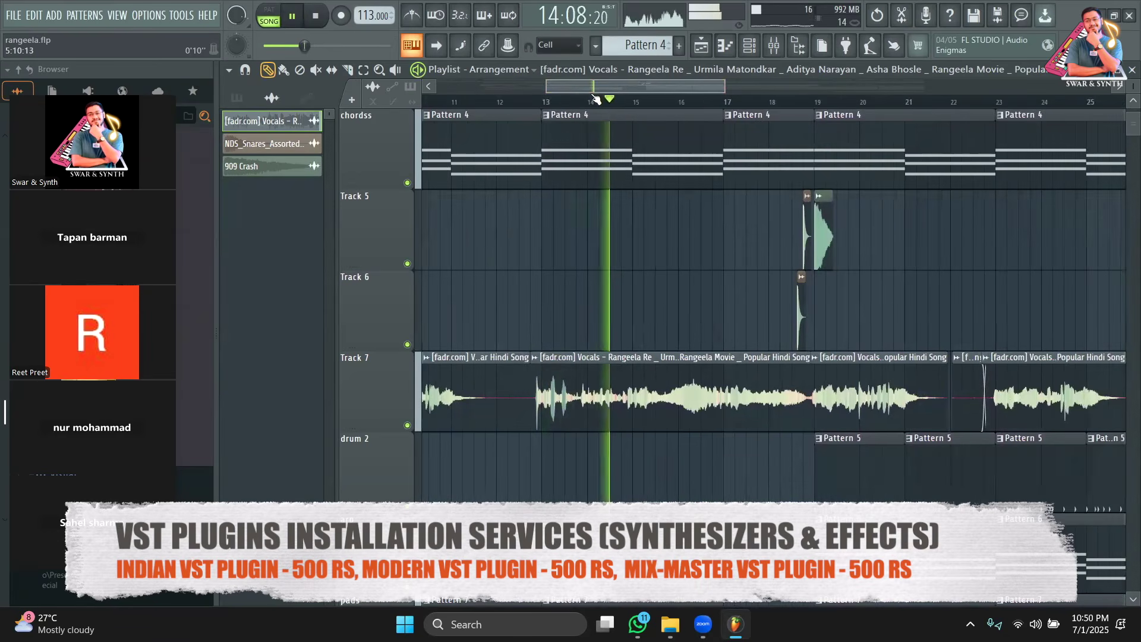
{"action": "right_click", "coordinate": [964, 407]}
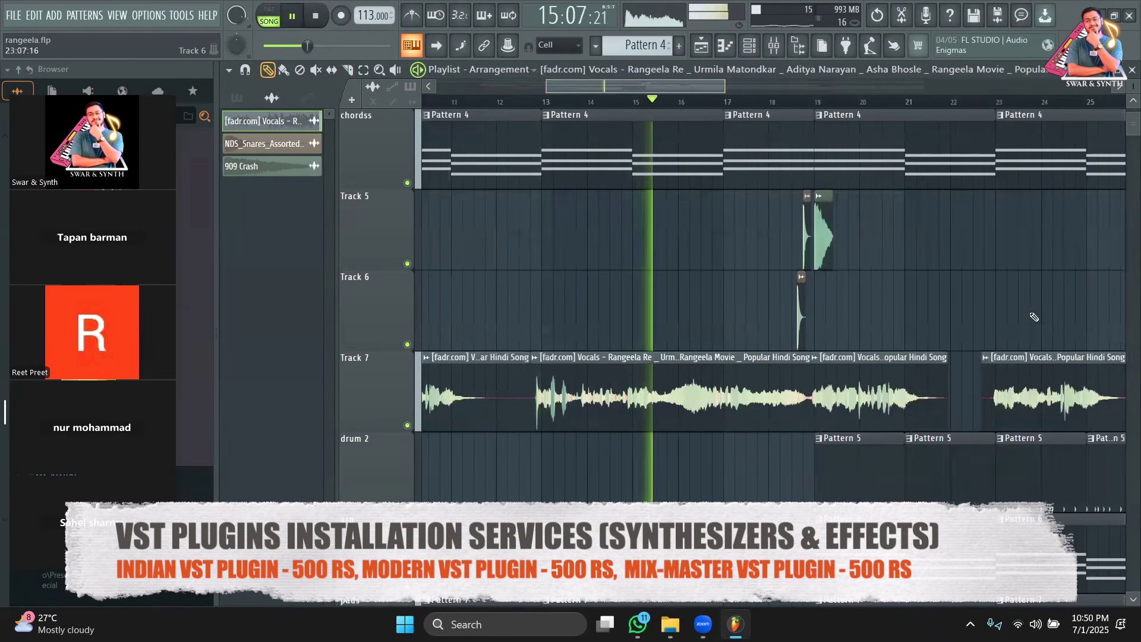
{"action": "mouse_move", "coordinate": [944, 364]}
{"action": "left_mouse_down"}
{"action": "mouse_move", "coordinate": [1077, 362]}
{"action": "mouse_move", "coordinate": [930, 359]}
{"action": "left_mouse_up"}
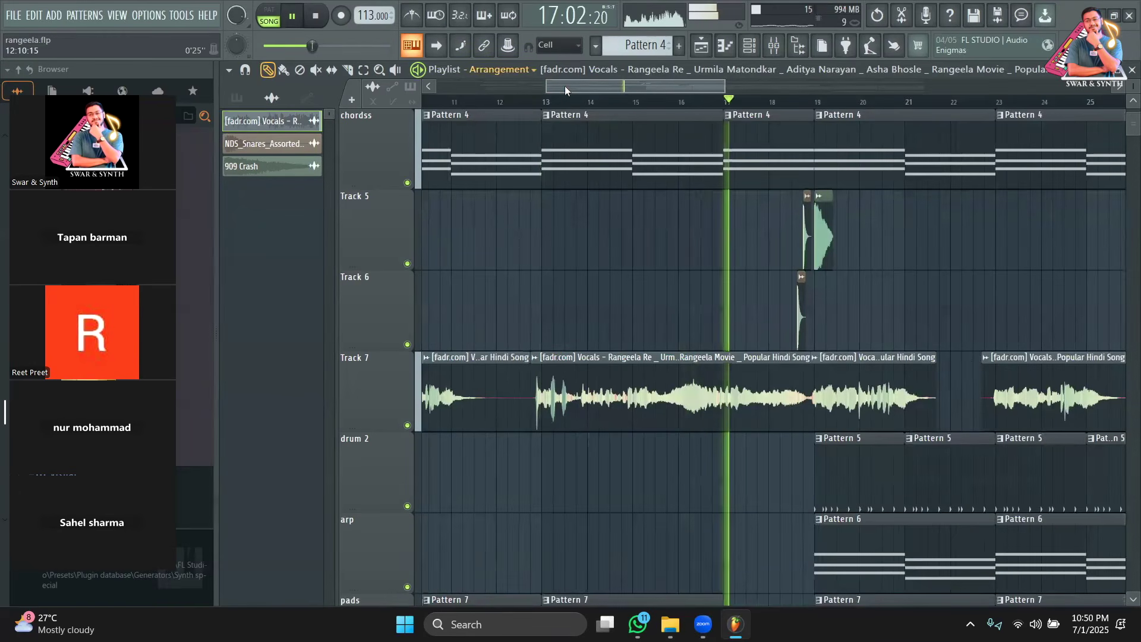
{"action": "key", "text": "space"}
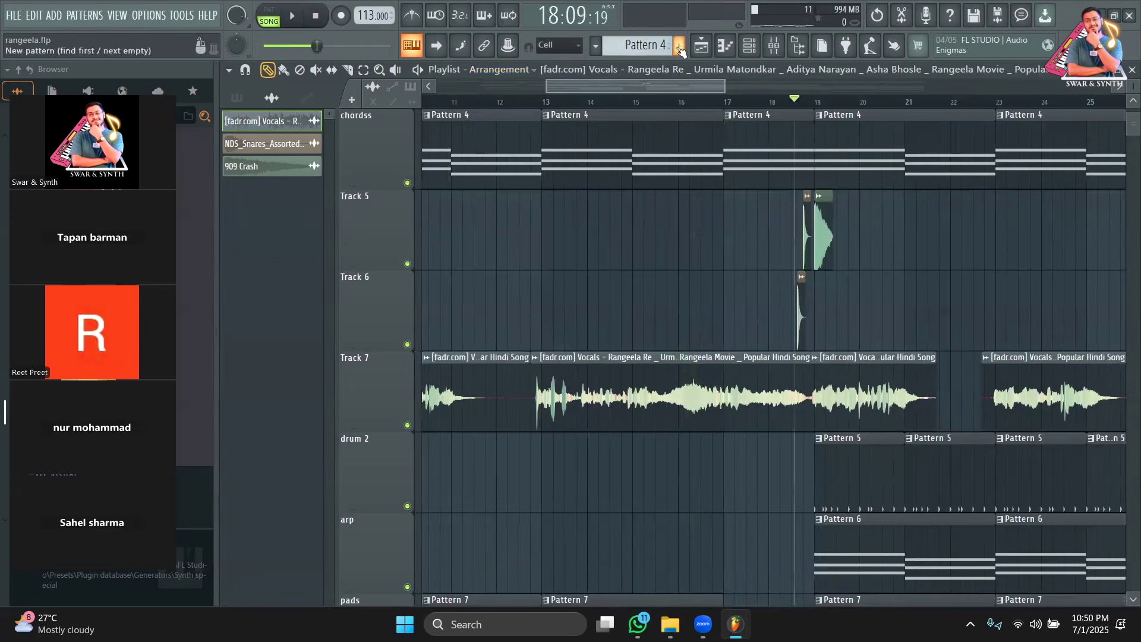
Step: Place the playhead at bar 17 and examine all track rows across the transition into bar 19
{"action": "left_click", "coordinate": [806, 101]}
{"action": "left_click", "coordinate": [826, 104]}
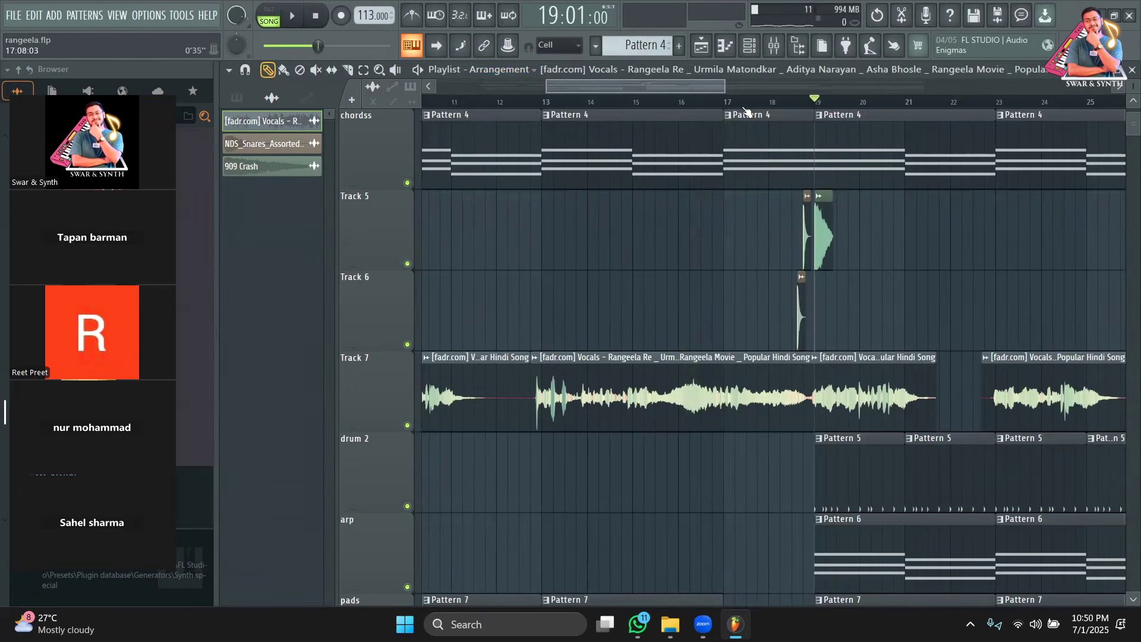
{"action": "left_click_drag", "start_coordinate": [682, 85], "coordinate": [722, 86]}
{"action": "left_click", "coordinate": [675, 106]}
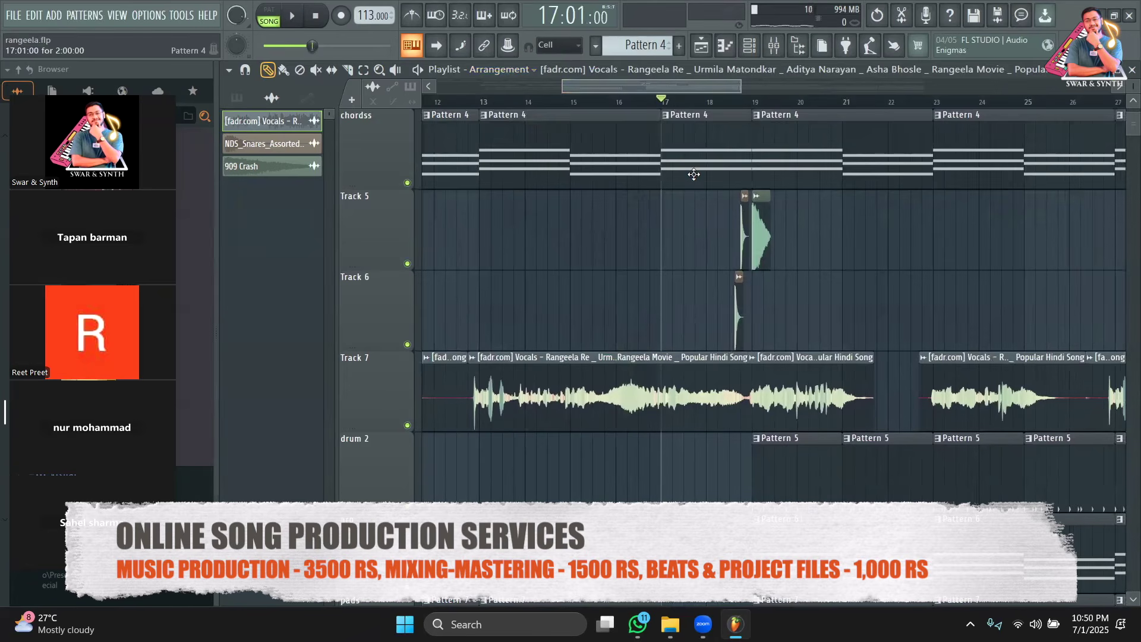
{"action": "scroll", "coordinate": [694, 175], "scroll_direction": "down", "scroll_amount": 4}
{"action": "scroll", "coordinate": [693, 174], "scroll_direction": "down", "scroll_amount": 3}
{"action": "scroll", "coordinate": [693, 174], "scroll_direction": "up", "scroll_amount": 10}
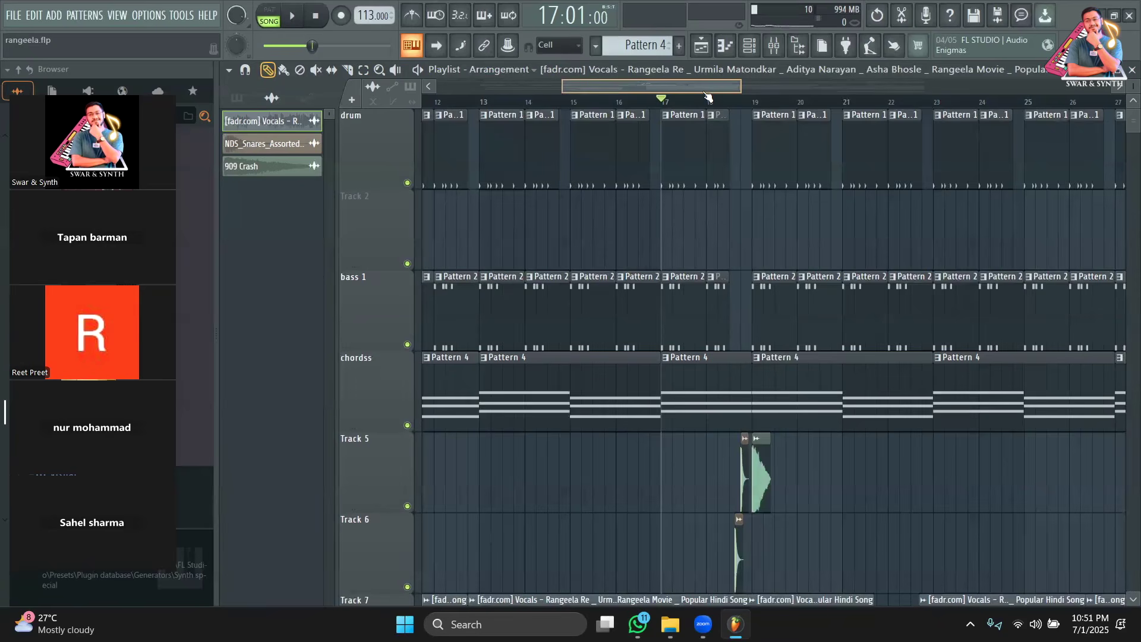
Step: Extend the start of the vocal clip near bar 9 back to the preceding clip, and slice off the silent section before it
{"action": "left_click_drag", "start_coordinate": [654, 86], "coordinate": [531, 87]}
{"action": "scroll", "coordinate": [682, 254], "scroll_direction": "down", "scroll_amount": 4}
{"action": "scroll", "coordinate": [540, 222], "scroll_direction": "up", "scroll_amount": 3}
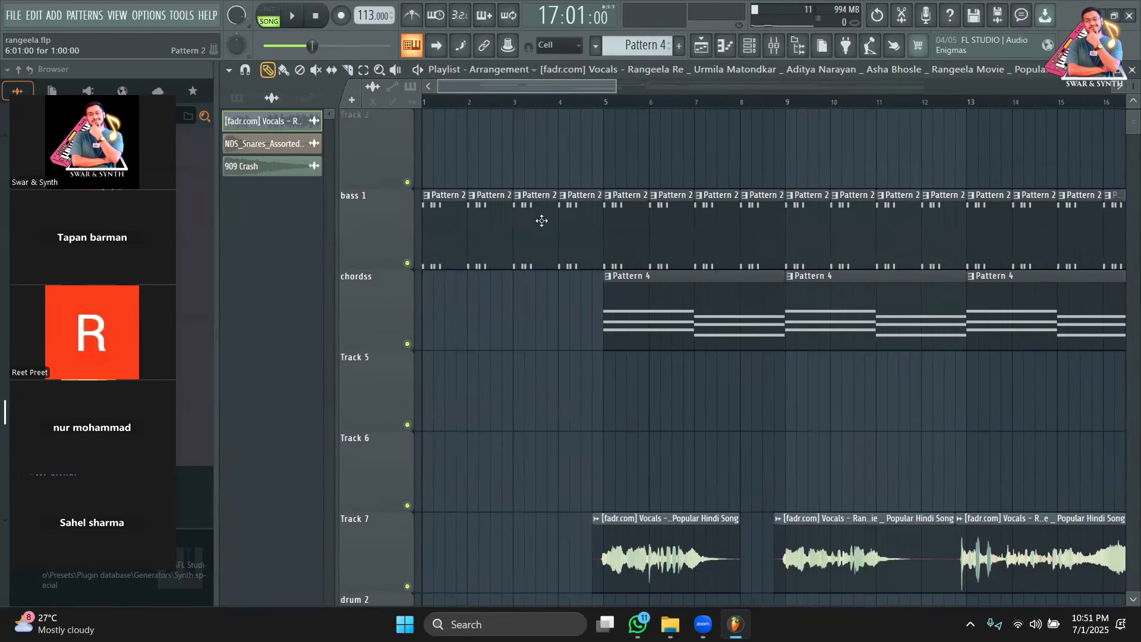
{"action": "left_click_drag", "start_coordinate": [617, 85], "coordinate": [625, 85]}
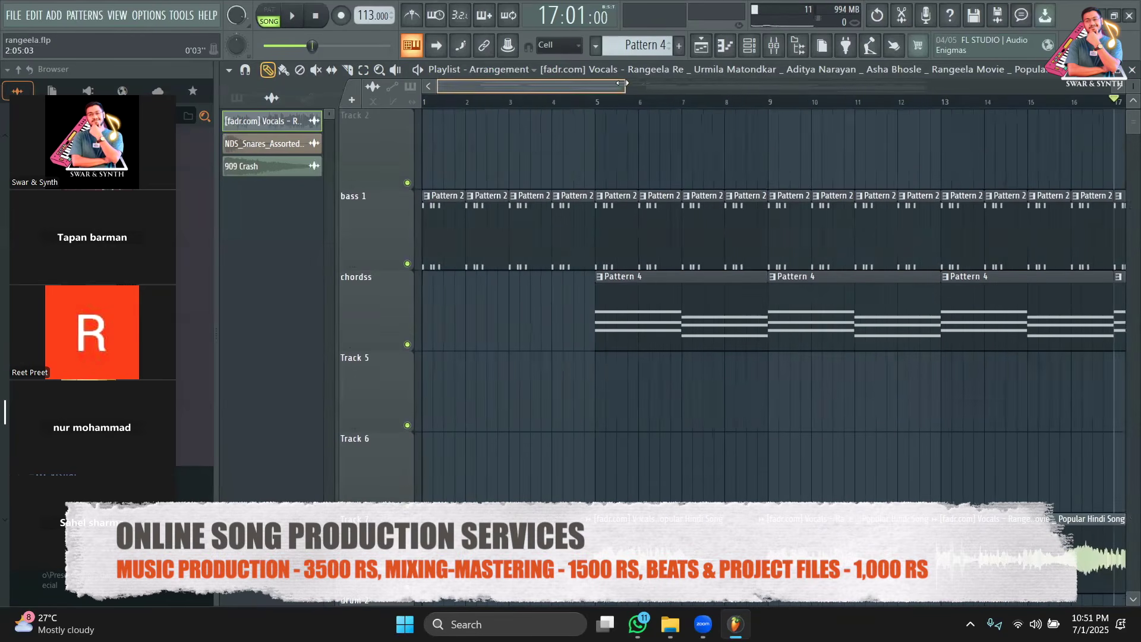
{"action": "scroll", "coordinate": [661, 238], "scroll_direction": "down", "scroll_amount": 2}
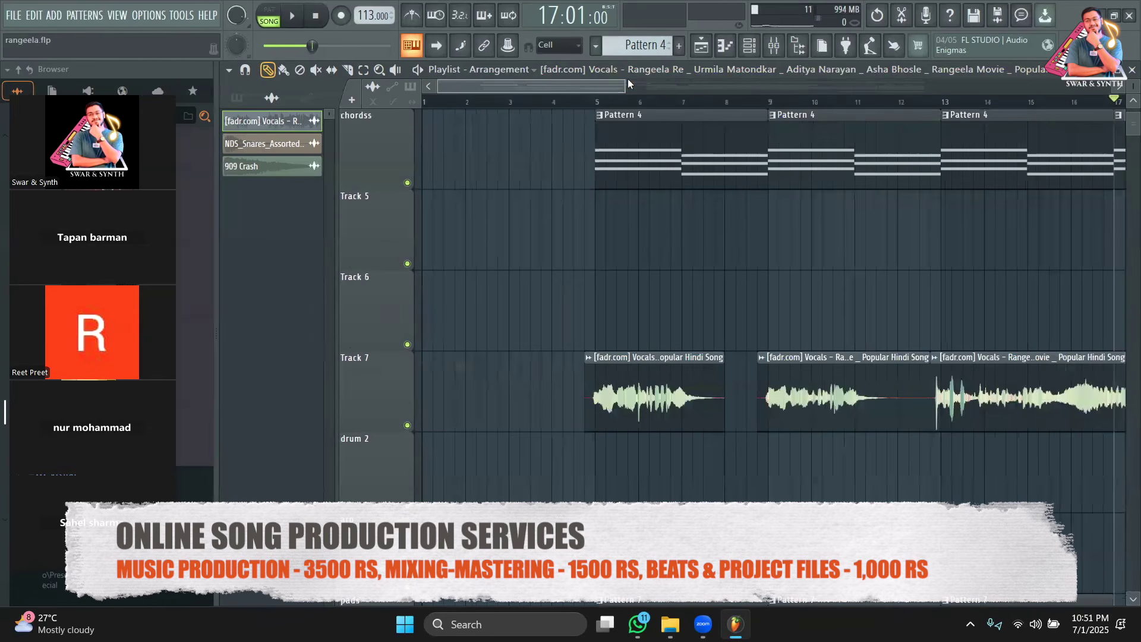
{"action": "mouse_move", "coordinate": [625, 86]}
{"action": "left_mouse_down"}
{"action": "mouse_move", "coordinate": [873, 89]}
{"action": "mouse_move", "coordinate": [624, 89]}
{"action": "left_mouse_up"}
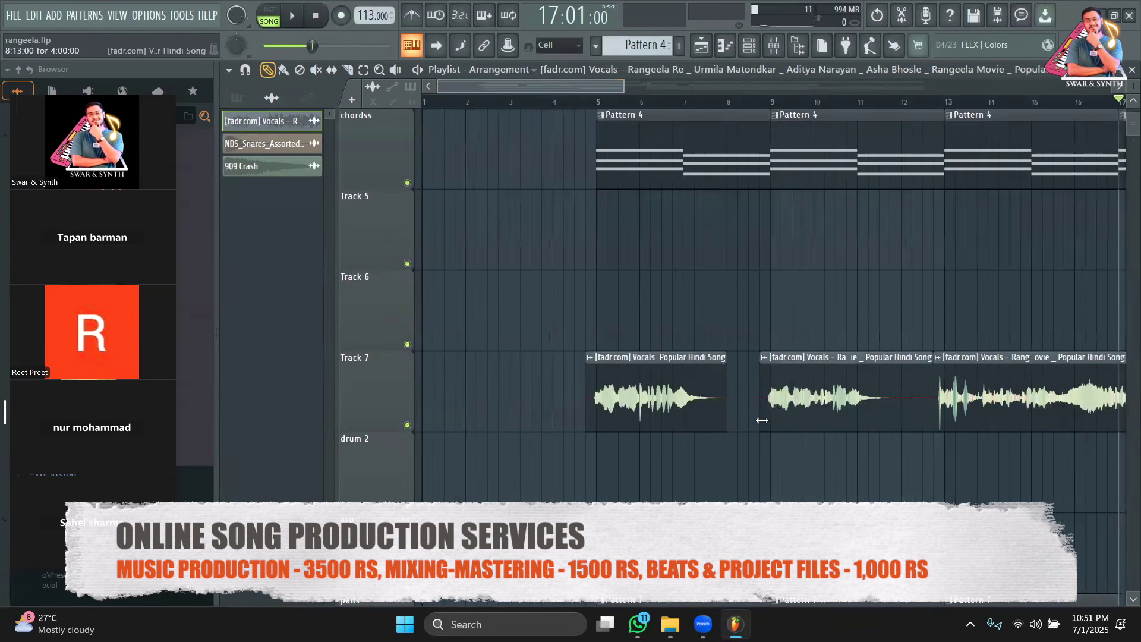
{"action": "left_click_drag", "start_coordinate": [761, 424], "coordinate": [730, 424]}
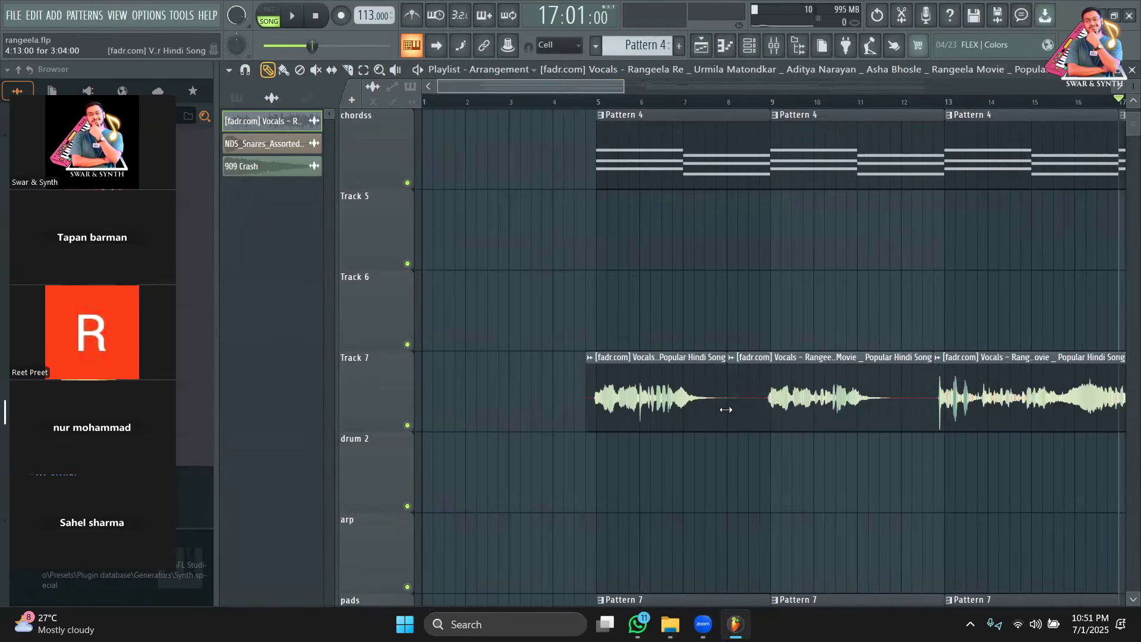
{"action": "left_click", "coordinate": [348, 71]}
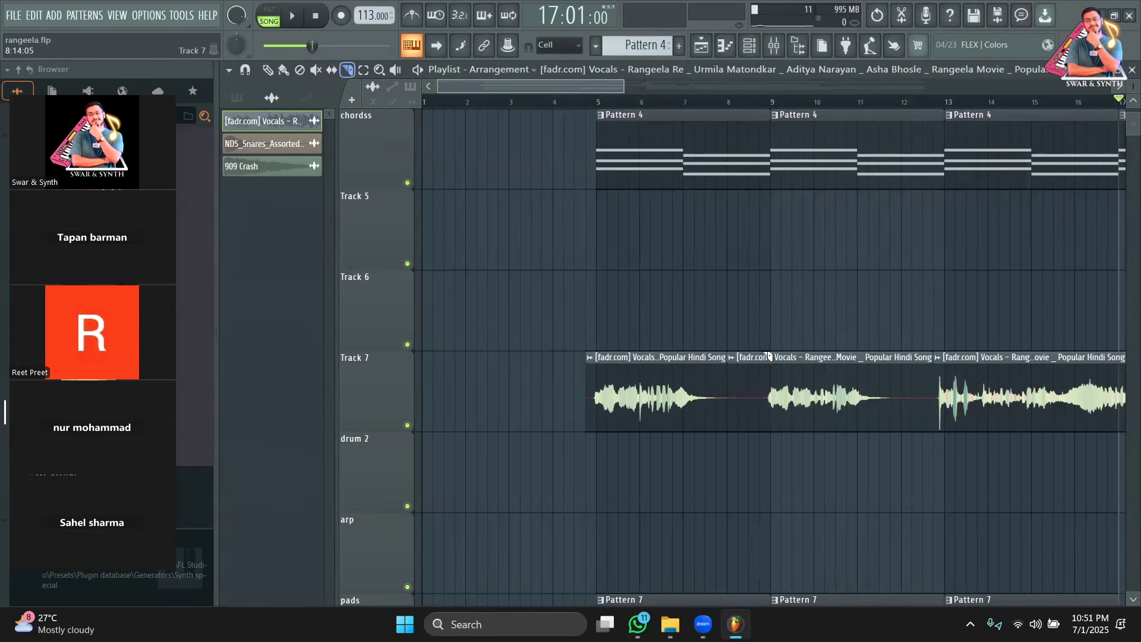
{"action": "left_click_drag", "start_coordinate": [771, 435], "coordinate": [771, 434]}
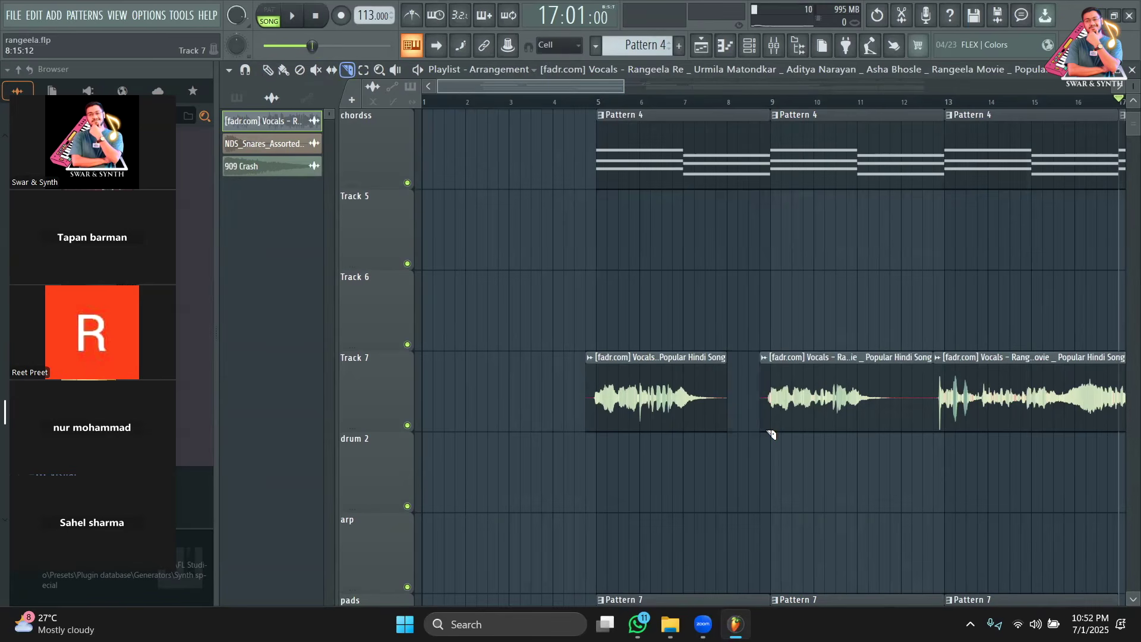
Step: Slice the silent tail of the vocal clip ending before bar 13, removing the piece just after bar 12
{"action": "left_click_drag", "start_coordinate": [573, 89], "coordinate": [619, 91]}
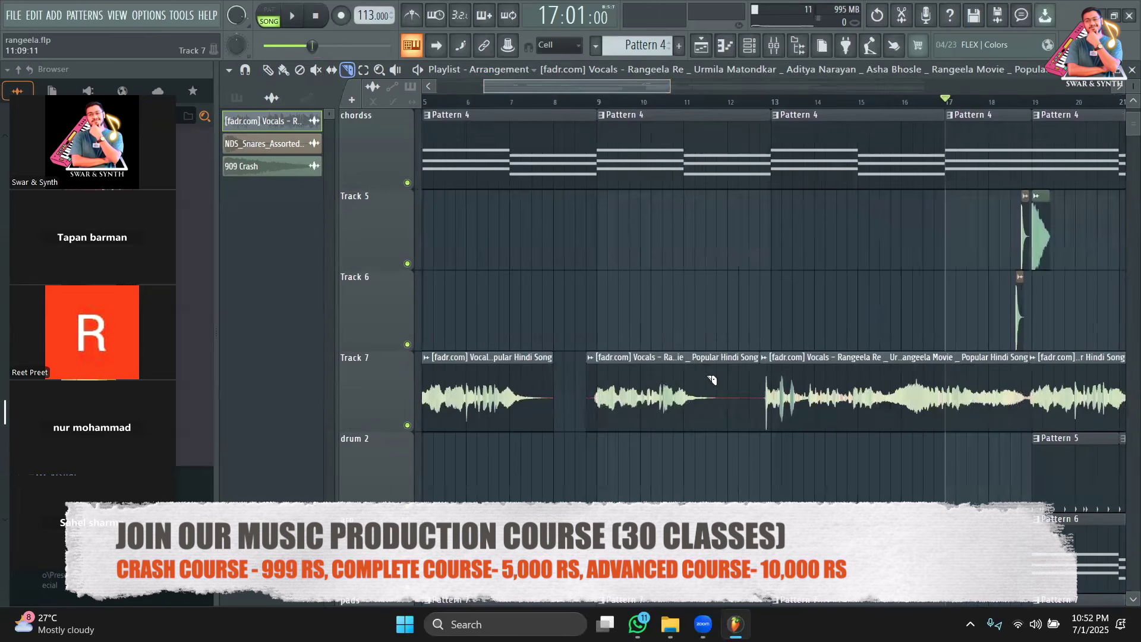
{"action": "left_click_drag", "start_coordinate": [732, 443], "coordinate": [736, 472]}
{"action": "left_click_drag", "start_coordinate": [752, 350], "coordinate": [754, 411]}
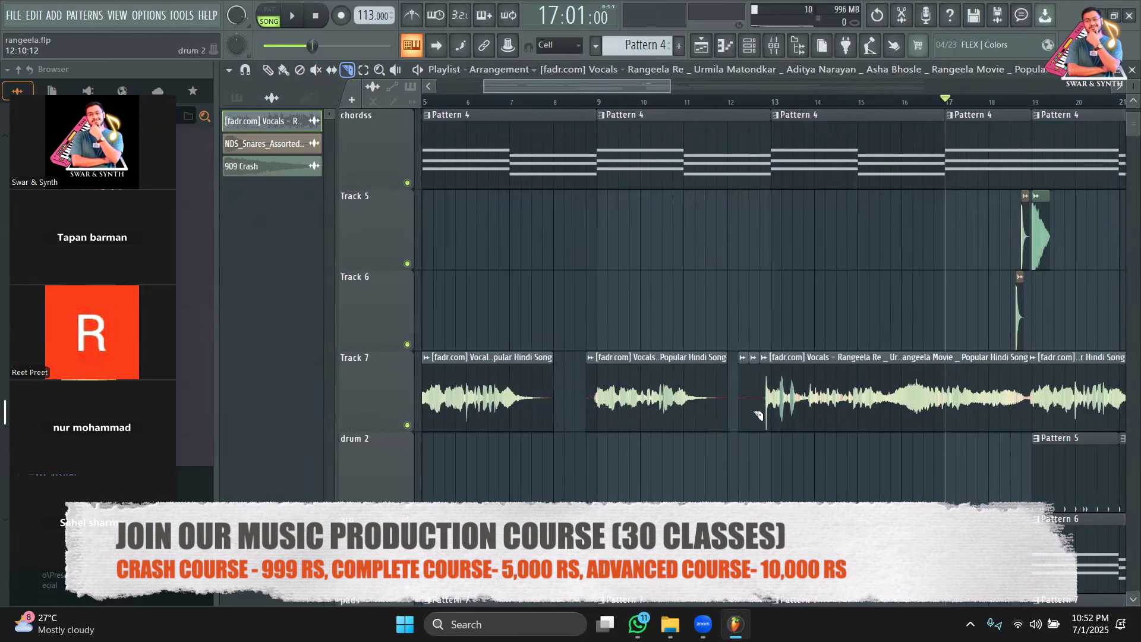
{"action": "left_click_drag", "start_coordinate": [643, 84], "coordinate": [683, 87]}
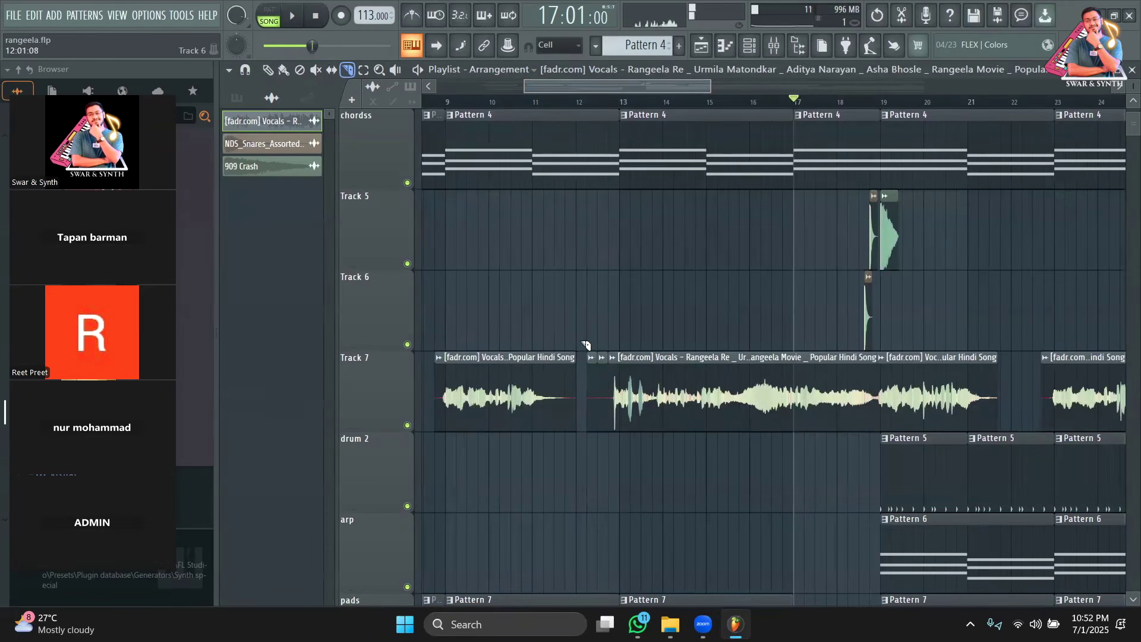
Step: Play the arrangement from just before bar 19 and examine the drum, arp, pads, bass and vocal rows through bar 21
{"action": "key", "text": "space"}
{"action": "key", "text": "space"}
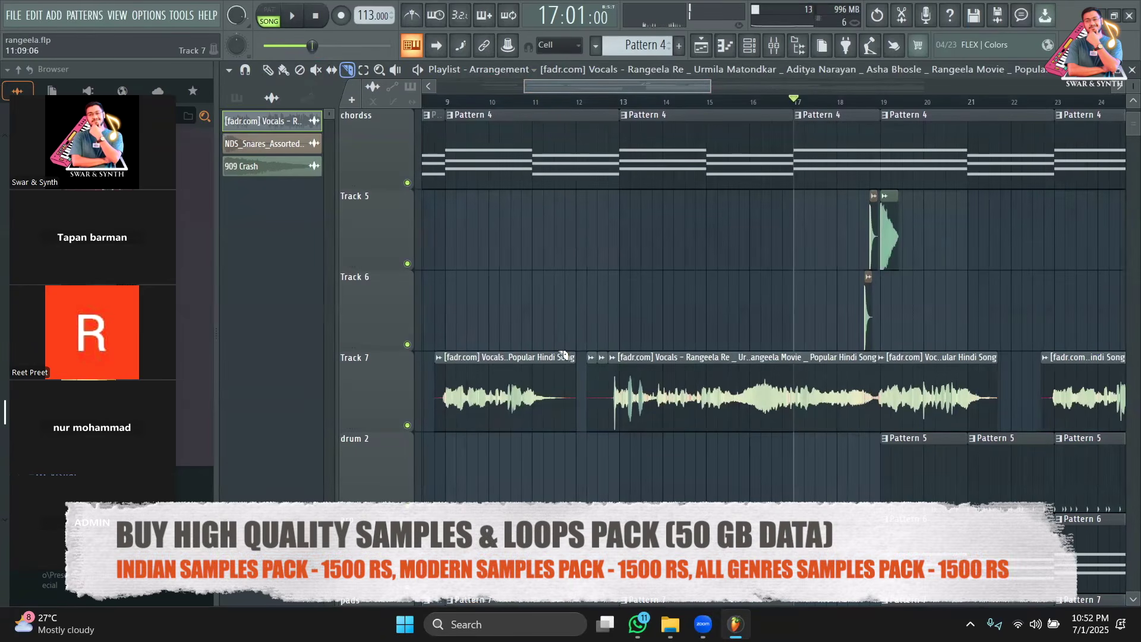
{"action": "left_click_drag", "start_coordinate": [689, 89], "coordinate": [733, 87]}
{"action": "key", "text": "space"}
{"action": "left_click", "coordinate": [724, 99]}
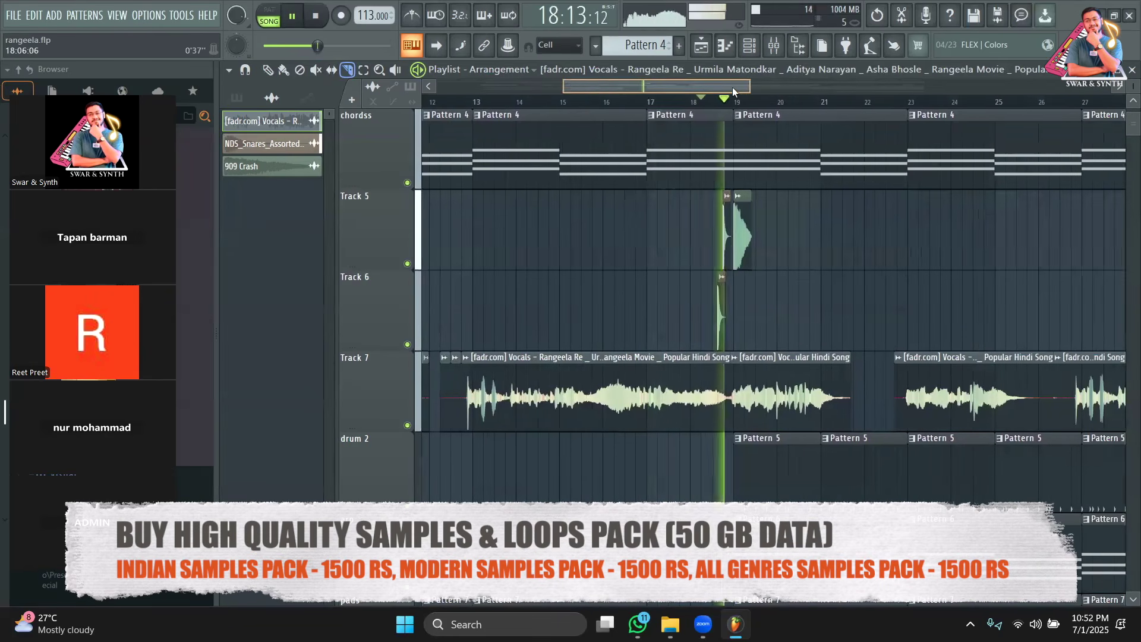
{"action": "scroll", "coordinate": [767, 243], "scroll_direction": "down", "scroll_amount": 5}
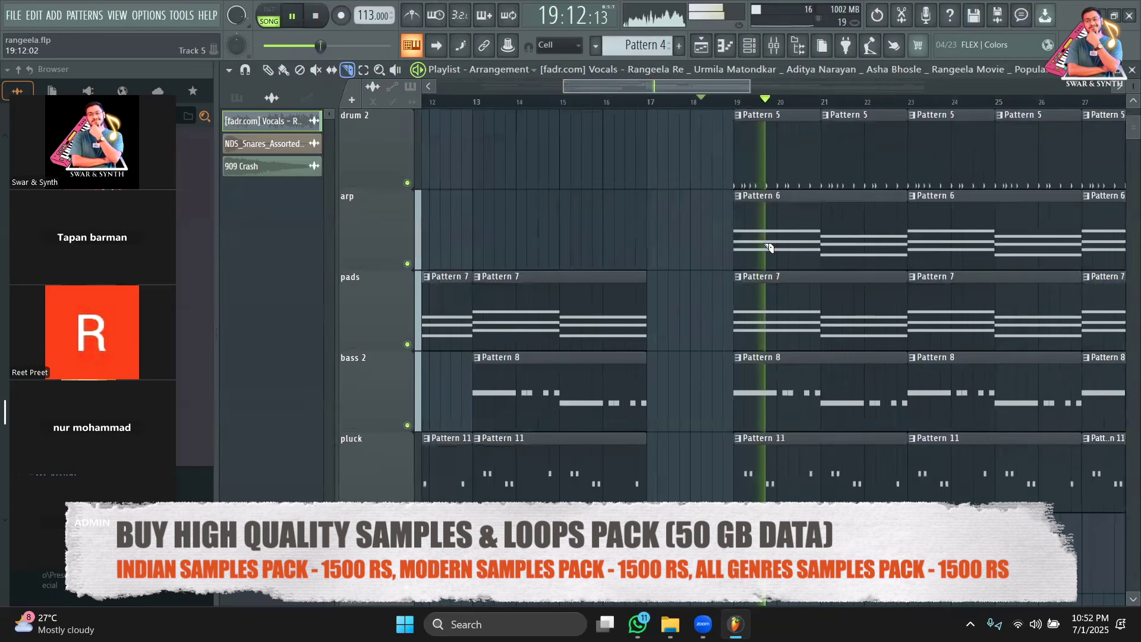
{"action": "scroll", "coordinate": [765, 245], "scroll_direction": "up", "scroll_amount": 5}
{"action": "left_click_drag", "start_coordinate": [673, 92], "coordinate": [724, 90]}
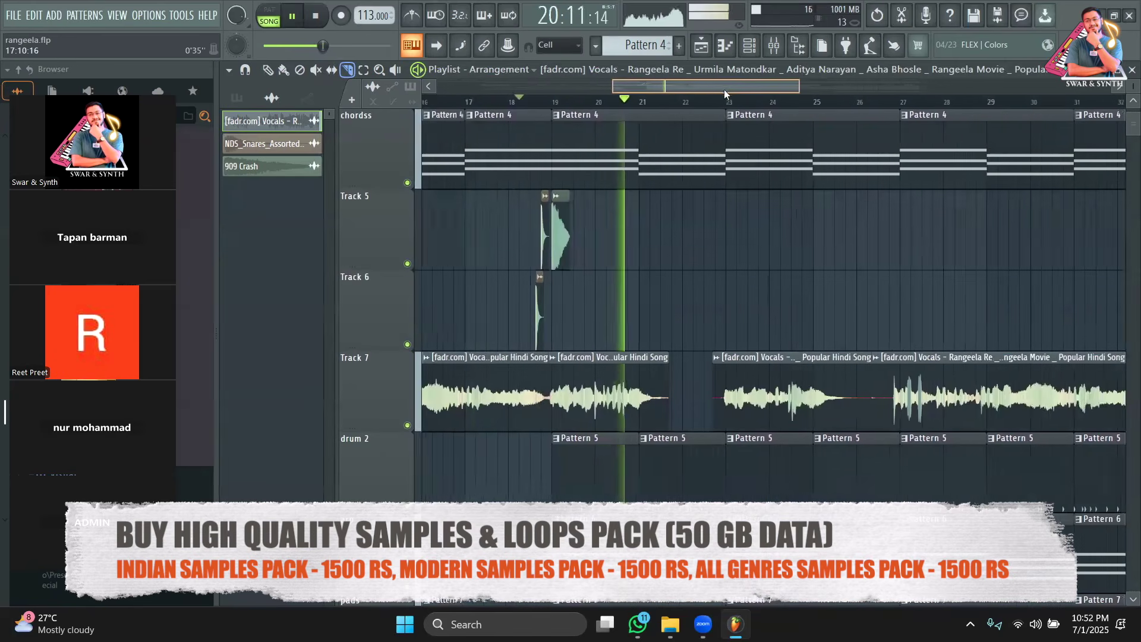
{"action": "scroll", "coordinate": [731, 177], "scroll_direction": "down", "scroll_amount": 3}
{"action": "scroll", "coordinate": [731, 177], "scroll_direction": "down", "scroll_amount": 2}
{"action": "scroll", "coordinate": [731, 175], "scroll_direction": "up", "scroll_amount": 5}
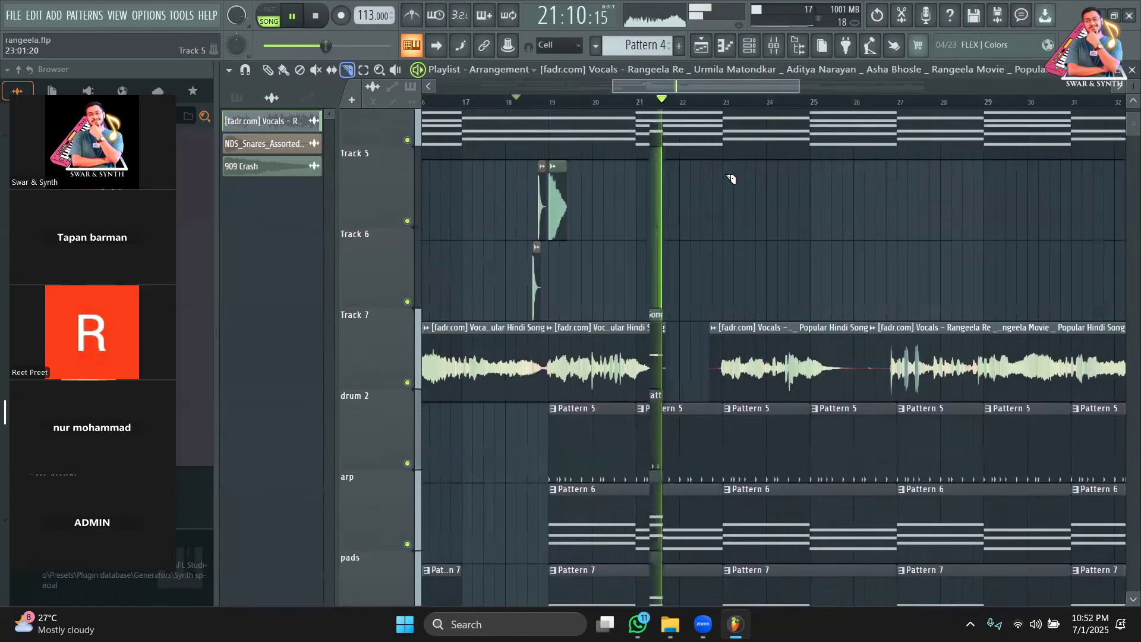
Step: Stop playback and place the playhead at the start of bar 19, with the surrounding clips enlarged
{"action": "mouse_move", "coordinate": [680, 79]}
{"action": "left_mouse_down"}
{"action": "mouse_move", "coordinate": [794, 96]}
{"action": "mouse_move", "coordinate": [784, 80]}
{"action": "mouse_move", "coordinate": [687, 86]}
{"action": "left_mouse_up"}
{"action": "scroll", "coordinate": [762, 118], "scroll_direction": "down", "scroll_amount": 4}
{"action": "scroll", "coordinate": [761, 195], "scroll_direction": "up", "scroll_amount": 3}
{"action": "key", "text": "space"}
{"action": "scroll", "coordinate": [729, 176], "scroll_direction": "down", "scroll_amount": 3}
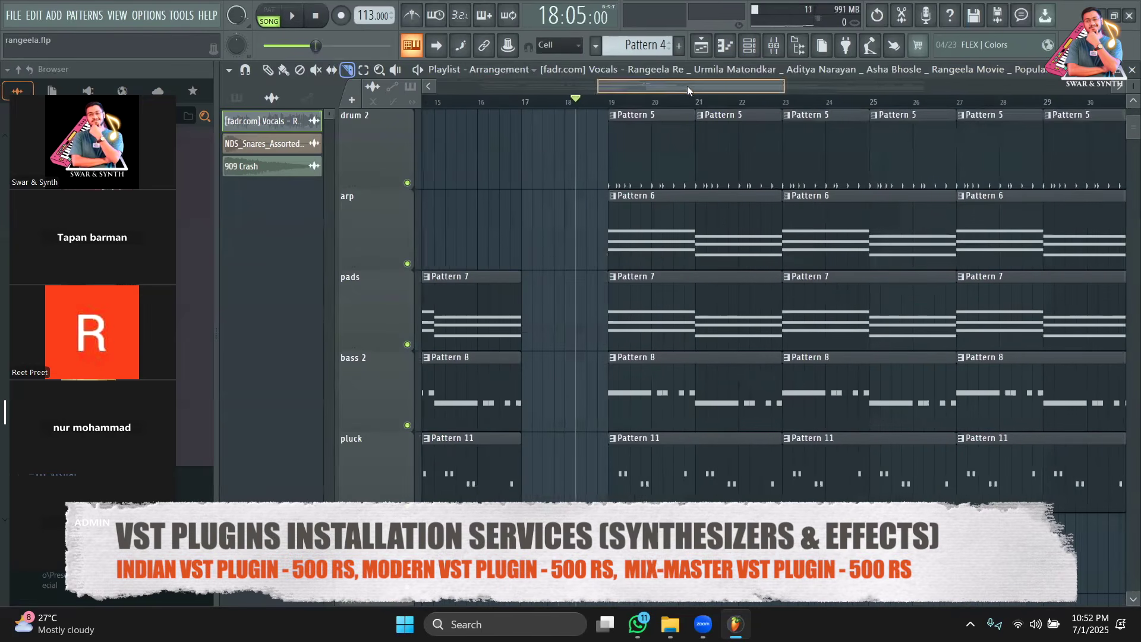
{"action": "scroll", "coordinate": [688, 241], "scroll_direction": "up", "scroll_amount": 3}
{"action": "left_click", "coordinate": [592, 105]}
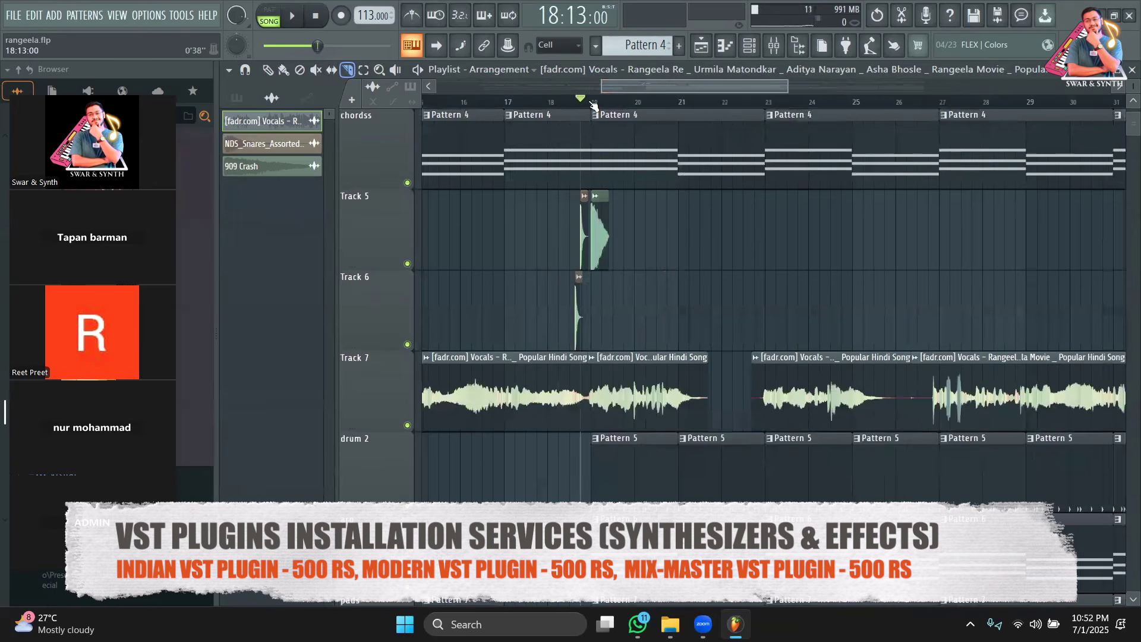
{"action": "left_click", "coordinate": [593, 104]}
{"action": "left_click_drag", "start_coordinate": [787, 88], "coordinate": [711, 89]}
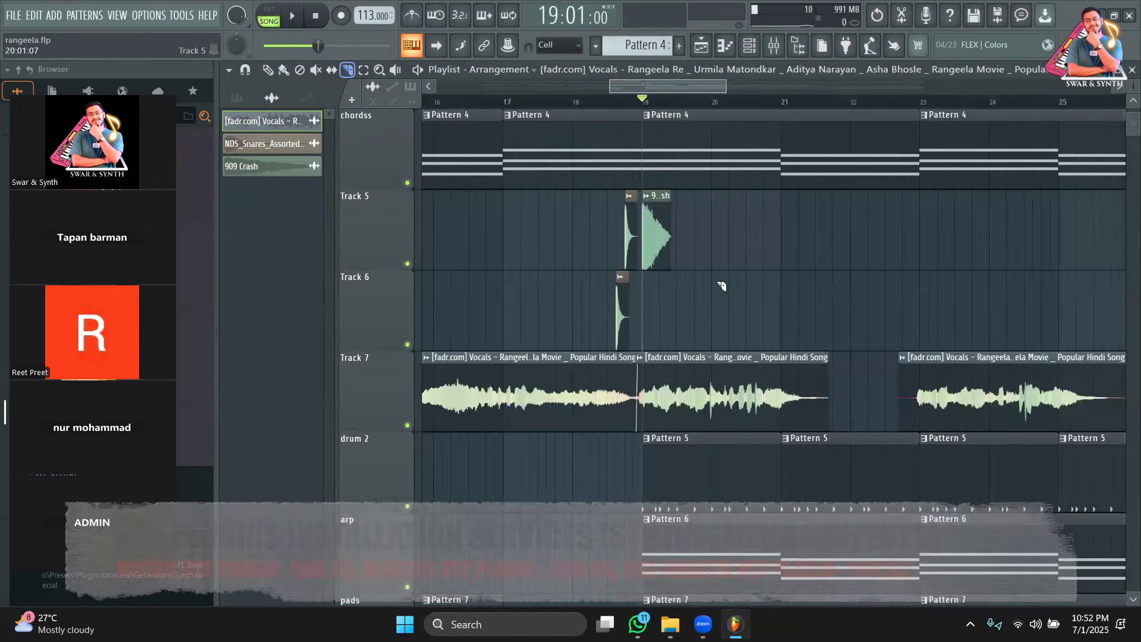
Step: Solo the vocal track, Track 7, and play it from bar 19
{"action": "scroll", "coordinate": [721, 283], "scroll_direction": "down", "scroll_amount": 4}
{"action": "scroll", "coordinate": [723, 309], "scroll_direction": "up", "scroll_amount": 3}
{"action": "right_click", "coordinate": [408, 345]}
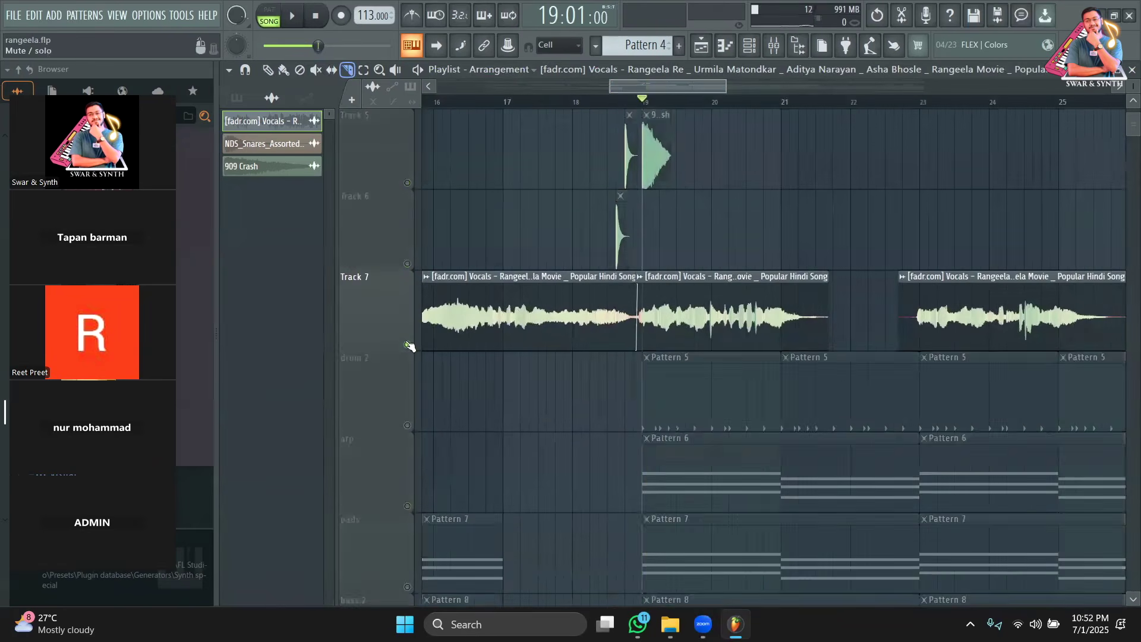
{"action": "key", "text": "space"}
{"action": "scroll", "coordinate": [526, 344], "scroll_direction": "up", "scroll_amount": 4}
{"action": "key", "text": "space"}
Step: Unmute the chordss, arp and pads tracks alongside the soloed vocals, and return to the Draw tool
{"action": "left_click", "coordinate": [407, 425]}
{"action": "key", "text": "space"}
{"action": "scroll", "coordinate": [712, 395], "scroll_direction": "down", "scroll_amount": 6}
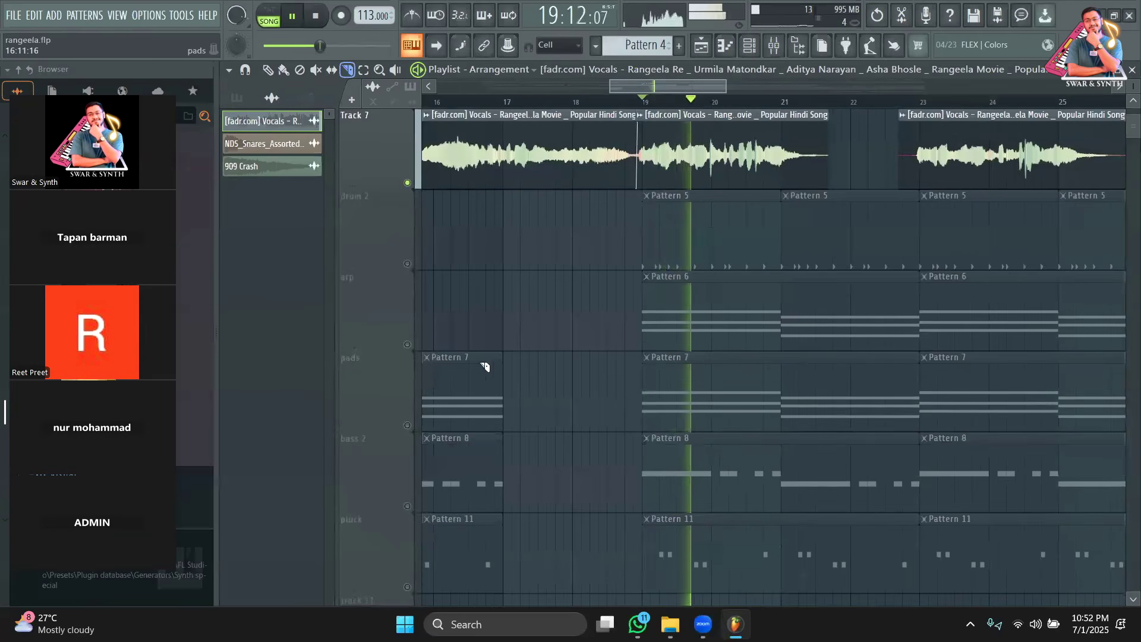
{"action": "key", "text": "space"}
{"action": "left_click", "coordinate": [407, 344]}
{"action": "left_click", "coordinate": [407, 425]}
{"action": "key", "text": "p"}
{"action": "scroll", "coordinate": [533, 286], "scroll_direction": "up", "scroll_amount": 3}
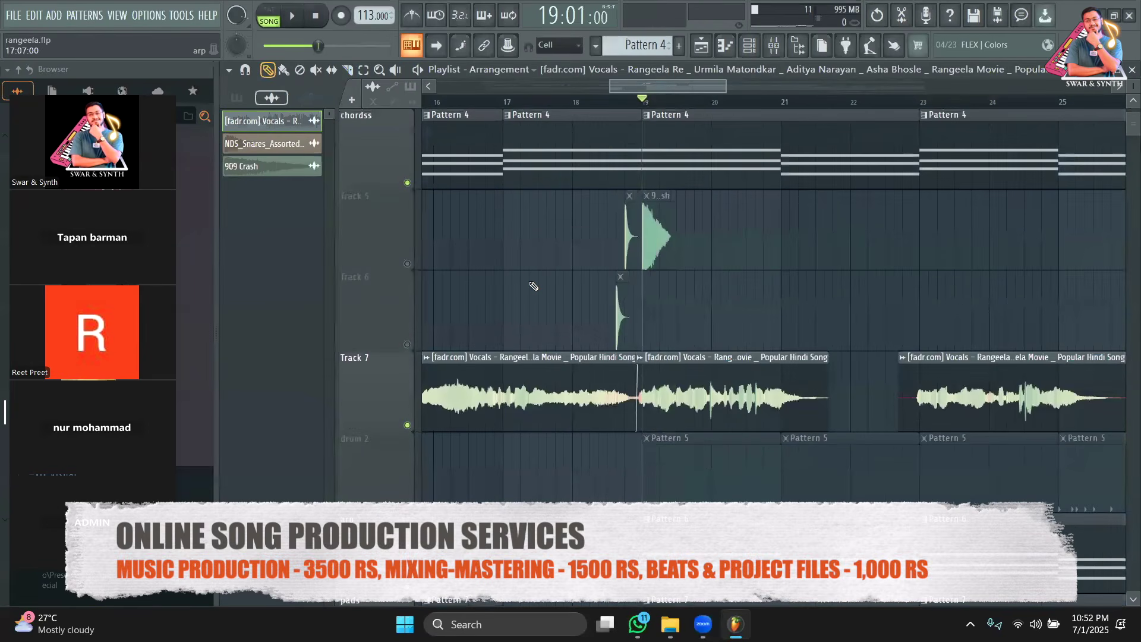
Step: Select bars 5 to 9 in the playlist timeline, play the start of that section, and clear the selection
{"action": "left_click_drag", "start_coordinate": [726, 90], "coordinate": [611, 90]}
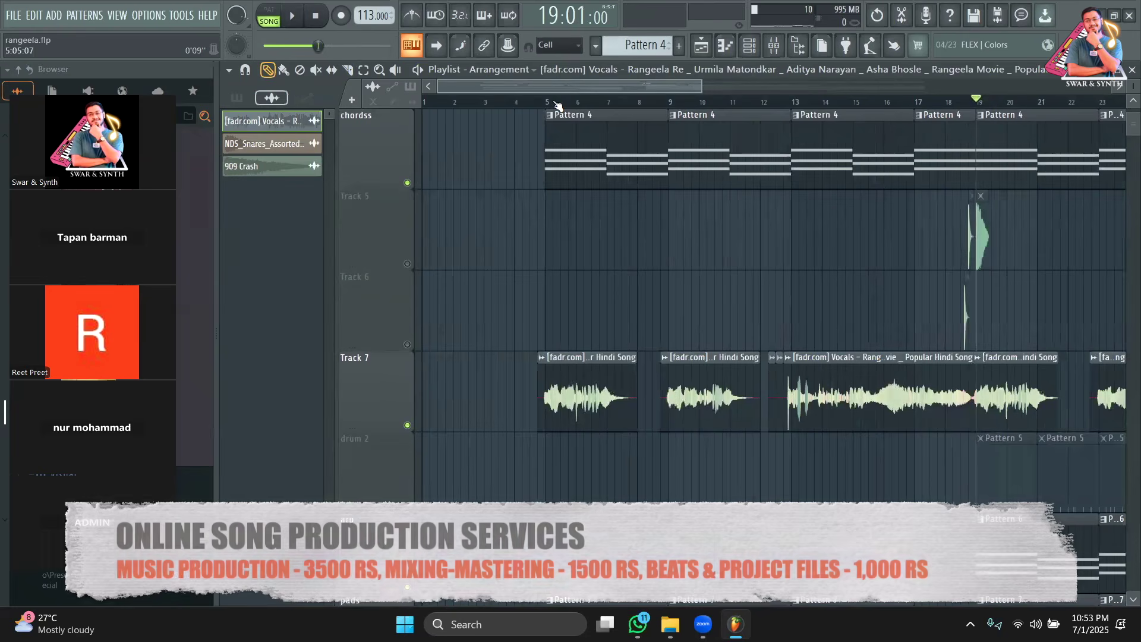
{"action": "left_click", "coordinate": [557, 105]}
{"action": "left_click_drag", "start_coordinate": [553, 105], "coordinate": [670, 107]}
{"action": "key", "text": "space"}
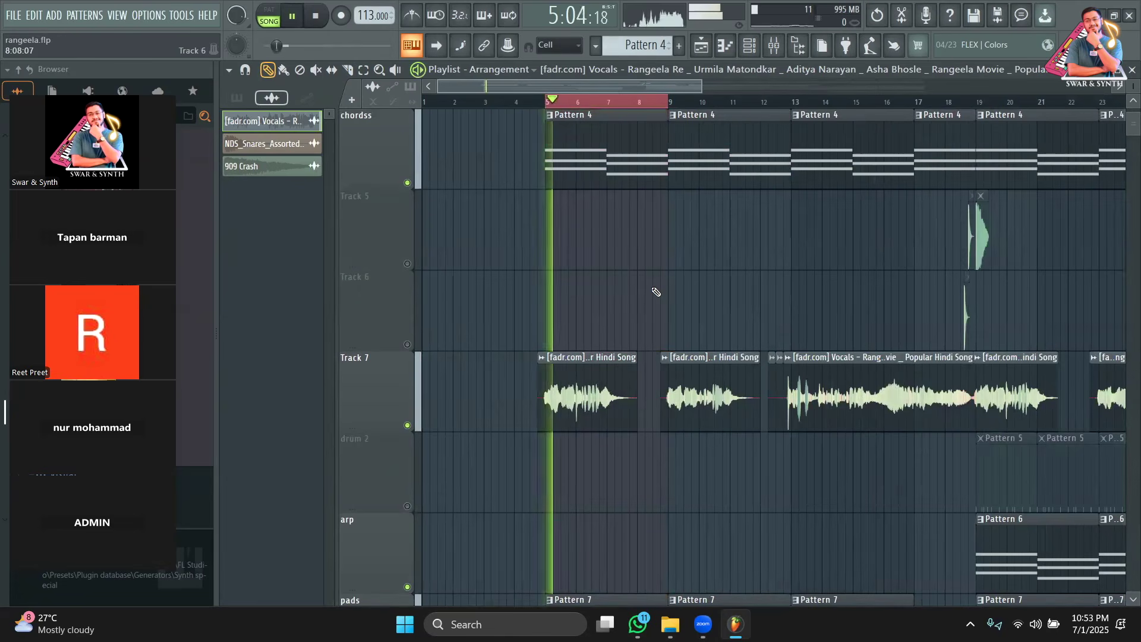
{"action": "key", "text": "space"}
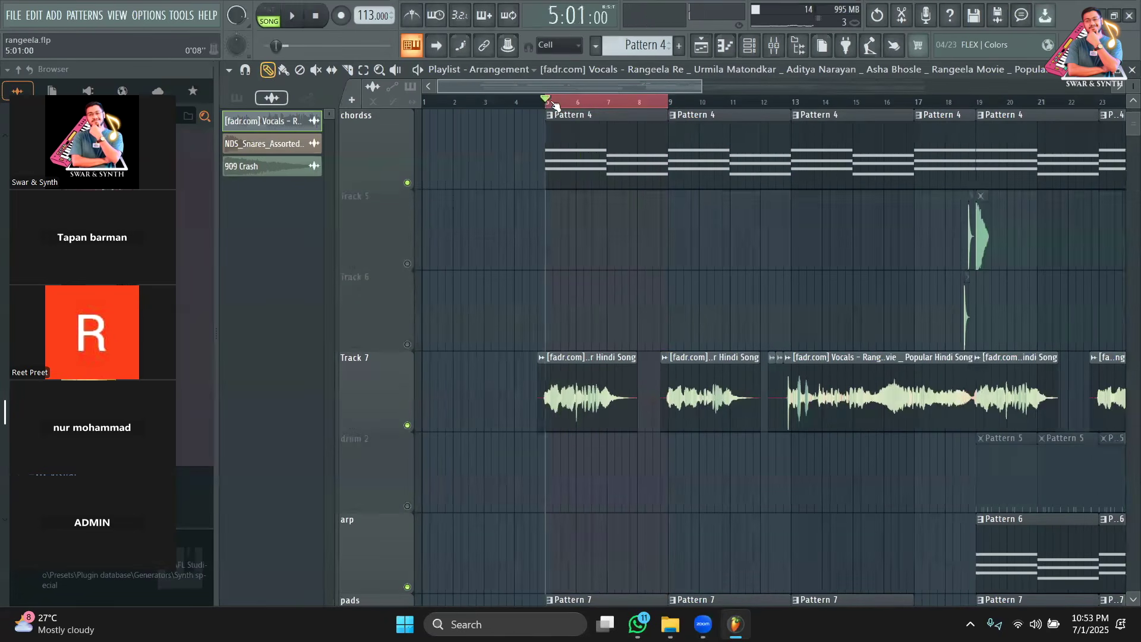
{"action": "left_click", "coordinate": [554, 105]}
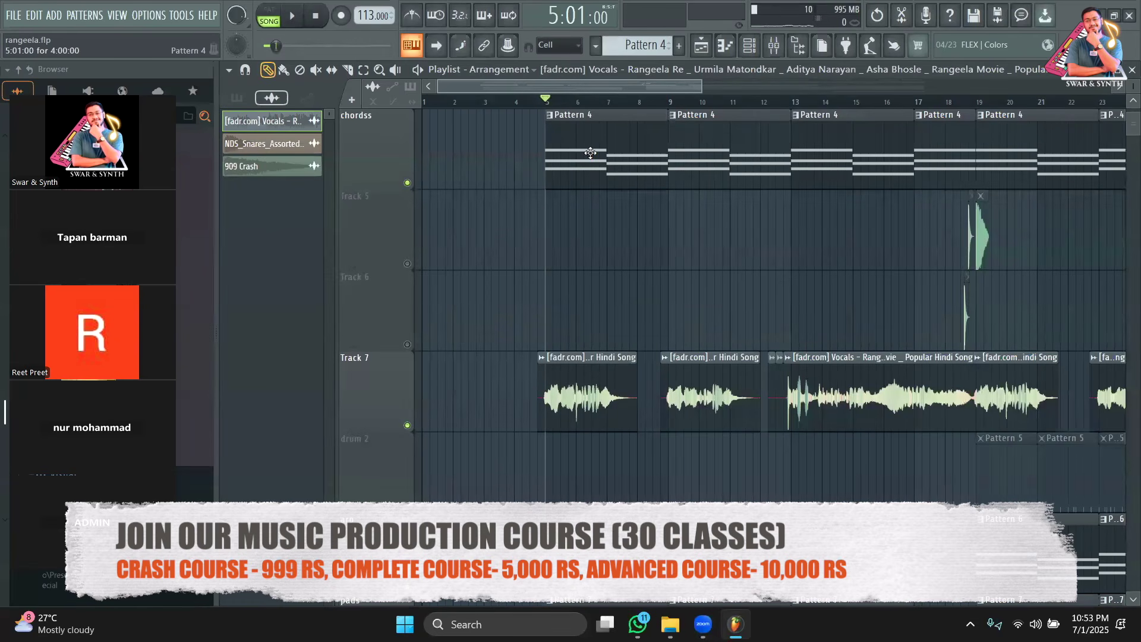
Step: Reselect bars 5 to 9, deselect the clips, listen to the section with chords under the vocals, and clear the range
{"action": "left_click_drag", "start_coordinate": [674, 105], "coordinate": [554, 123]}
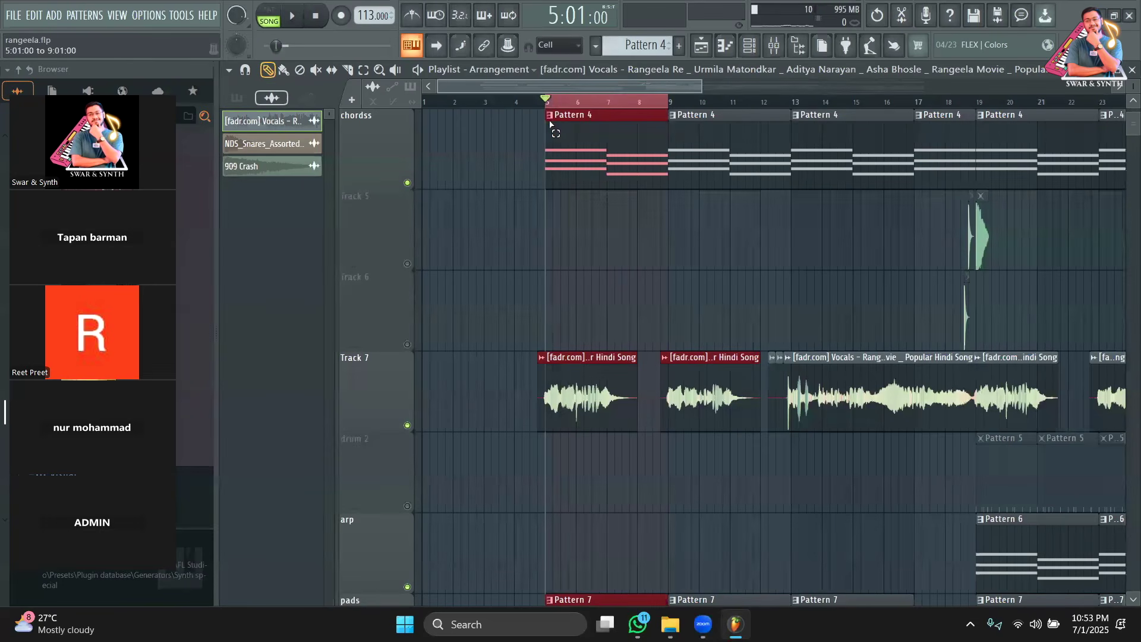
{"action": "left_click", "coordinate": [747, 269], "text": "ctrl"}
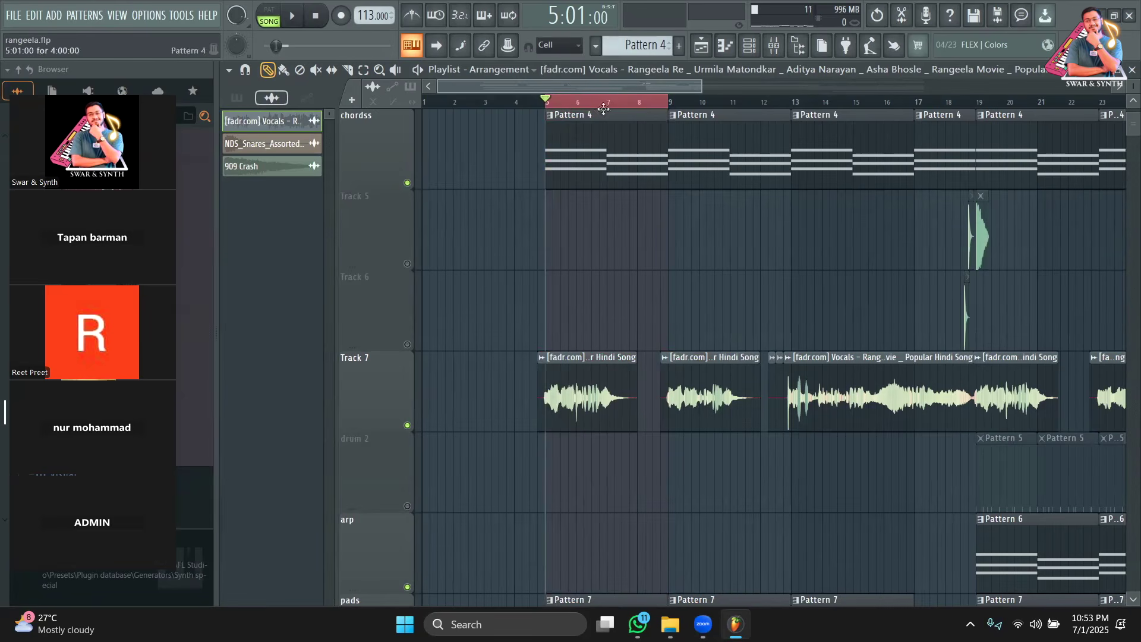
{"action": "key", "text": "space"}
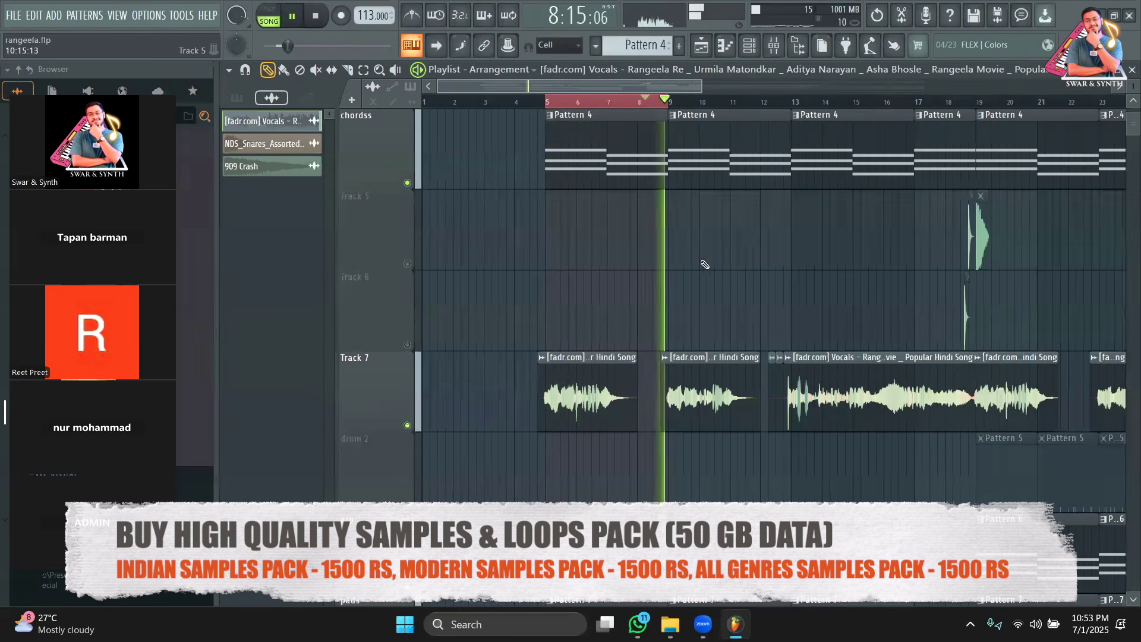
{"action": "key", "text": "space"}
{"action": "double_click", "coordinate": [553, 106]}
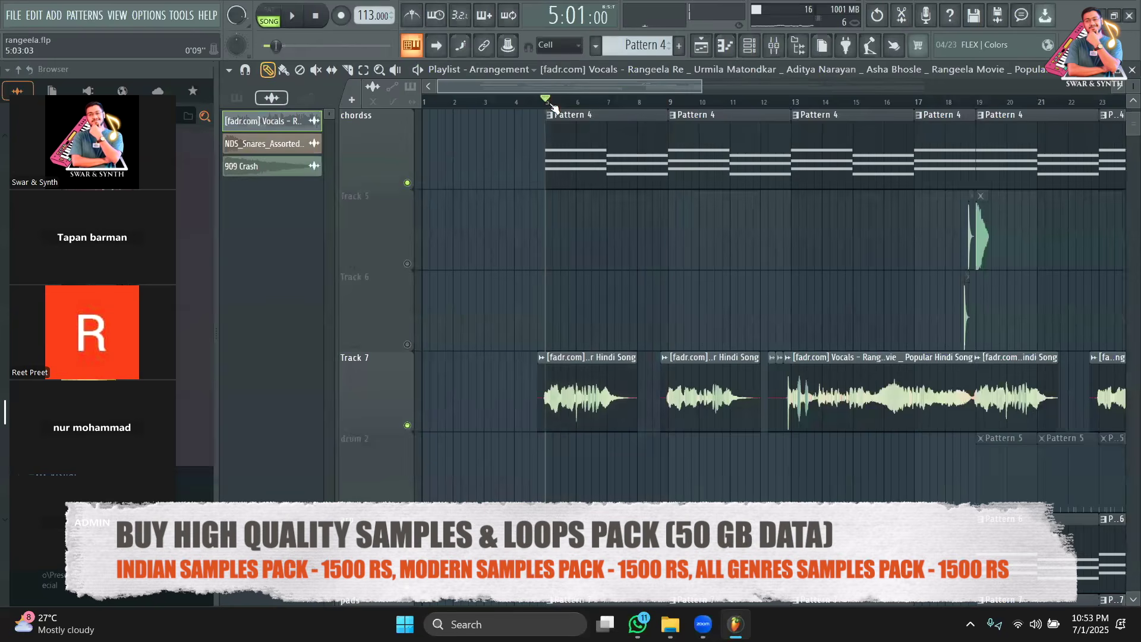
Step: Open the notes of the first Pattern 4 clip and try shifting its second chord, F4, A4 and C5, downward
{"action": "double_click", "coordinate": [588, 167]}
{"action": "left_click_drag", "start_coordinate": [608, 103], "coordinate": [523, 119]}
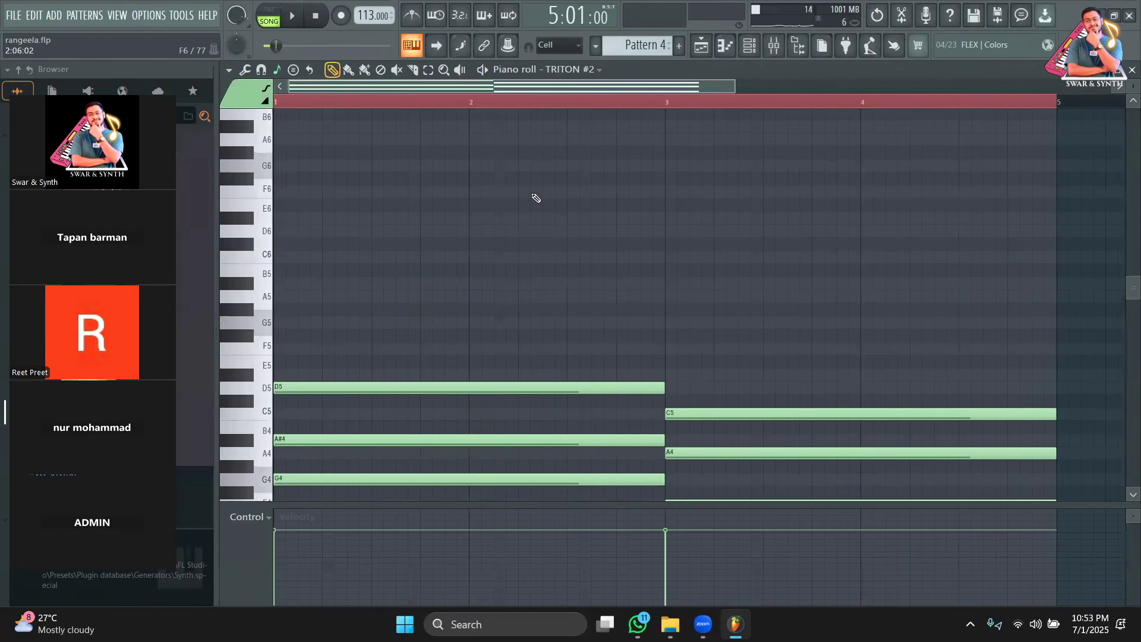
{"action": "scroll", "coordinate": [539, 196], "scroll_direction": "down", "scroll_amount": 4}
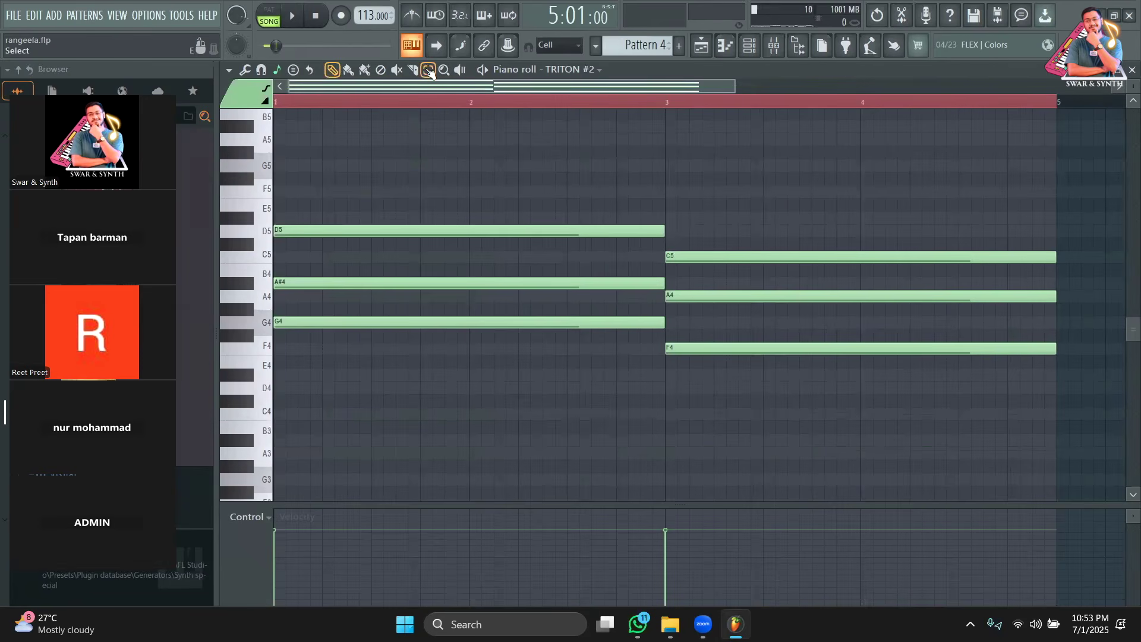
{"action": "left_click_drag", "start_coordinate": [832, 226], "coordinate": [811, 460]}
{"action": "left_click", "coordinate": [332, 69]}
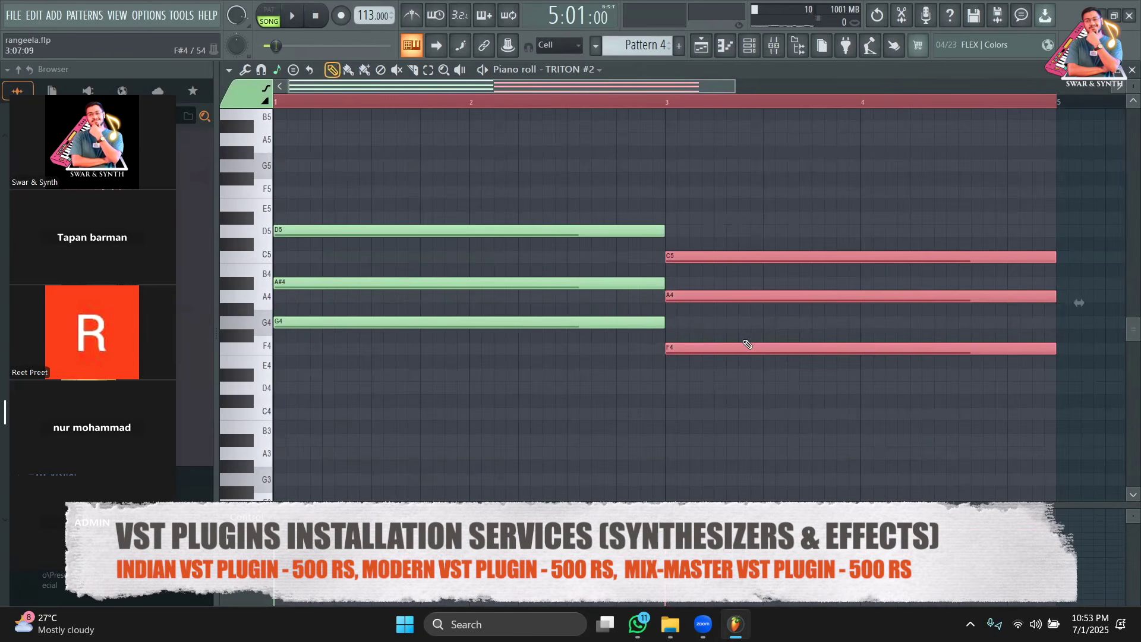
{"action": "left_click_drag", "start_coordinate": [745, 348], "coordinate": [744, 383]}
{"action": "mouse_move", "coordinate": [743, 345]}
{"action": "left_mouse_down"}
{"action": "mouse_move", "coordinate": [741, 303]}
{"action": "mouse_move", "coordinate": [743, 342]}
{"action": "left_mouse_up"}
{"action": "key", "text": "F5"}
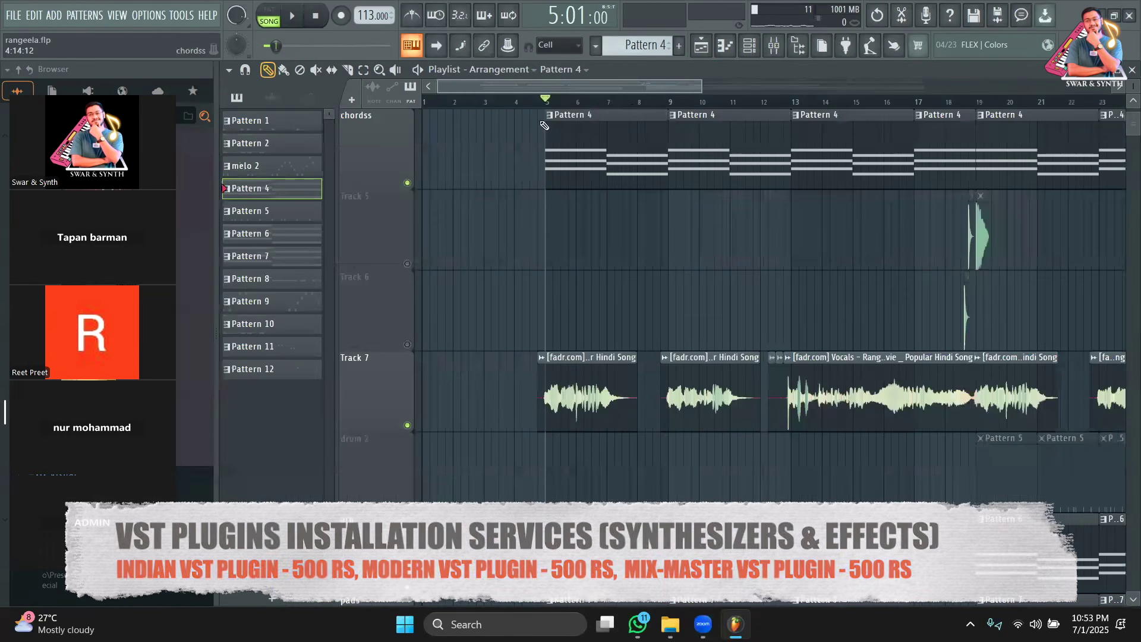
Step: Loop bars 5 to 9 during playback, and select the second chord, F4, A4 and C5, in Pattern 4
{"action": "left_click_drag", "start_coordinate": [666, 108], "coordinate": [561, 127]}
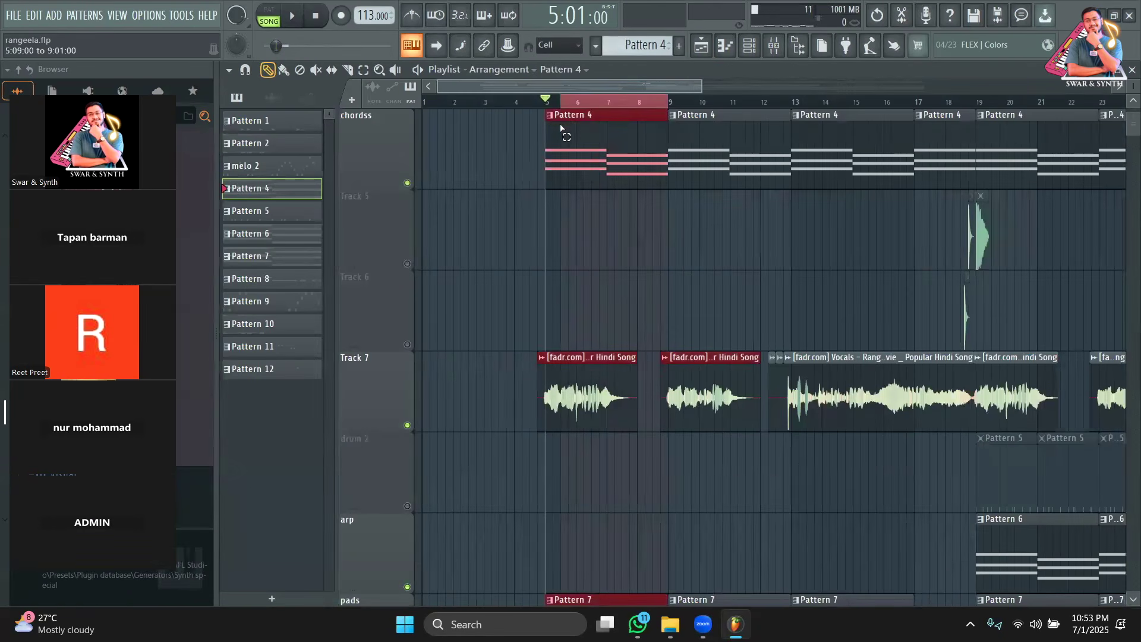
{"action": "key", "text": "space"}
{"action": "key", "text": "F7"}
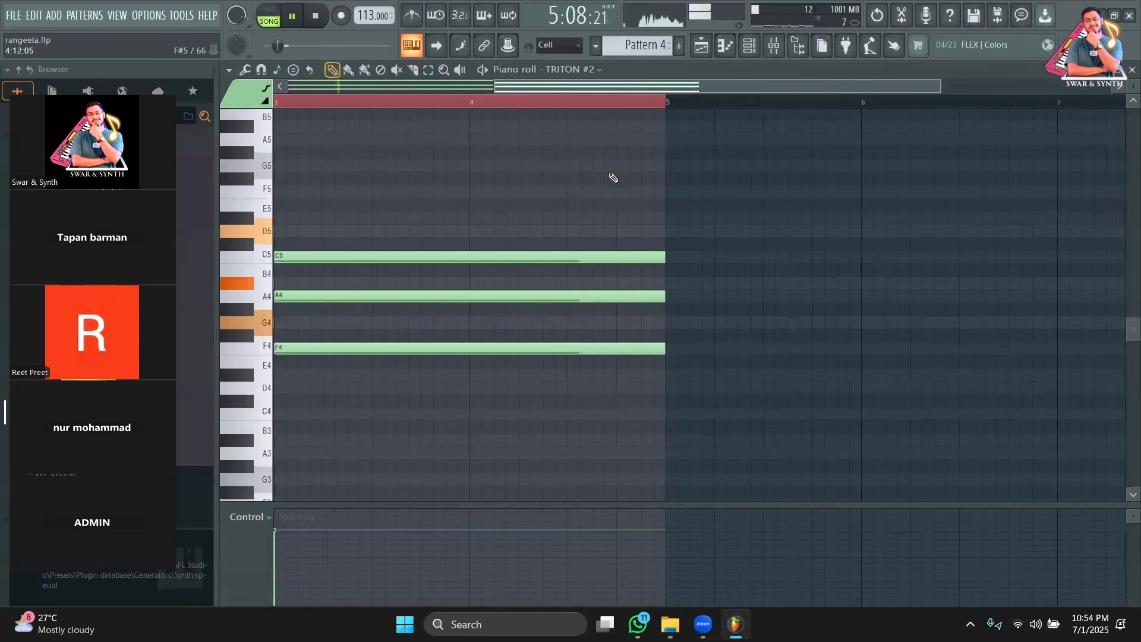
{"action": "left_click", "coordinate": [429, 70]}
{"action": "left_click_drag", "start_coordinate": [691, 90], "coordinate": [561, 93]}
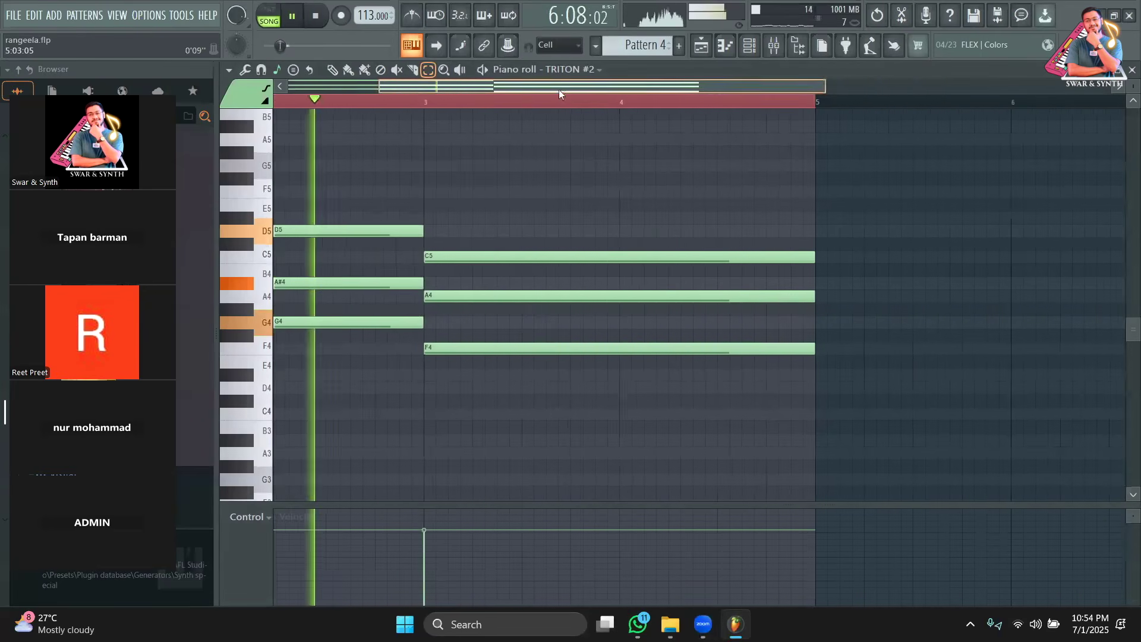
{"action": "left_click_drag", "start_coordinate": [686, 188], "coordinate": [688, 465]}
{"action": "key", "text": "space"}
{"action": "key", "text": "p"}
{"action": "left_click", "coordinate": [428, 106]}
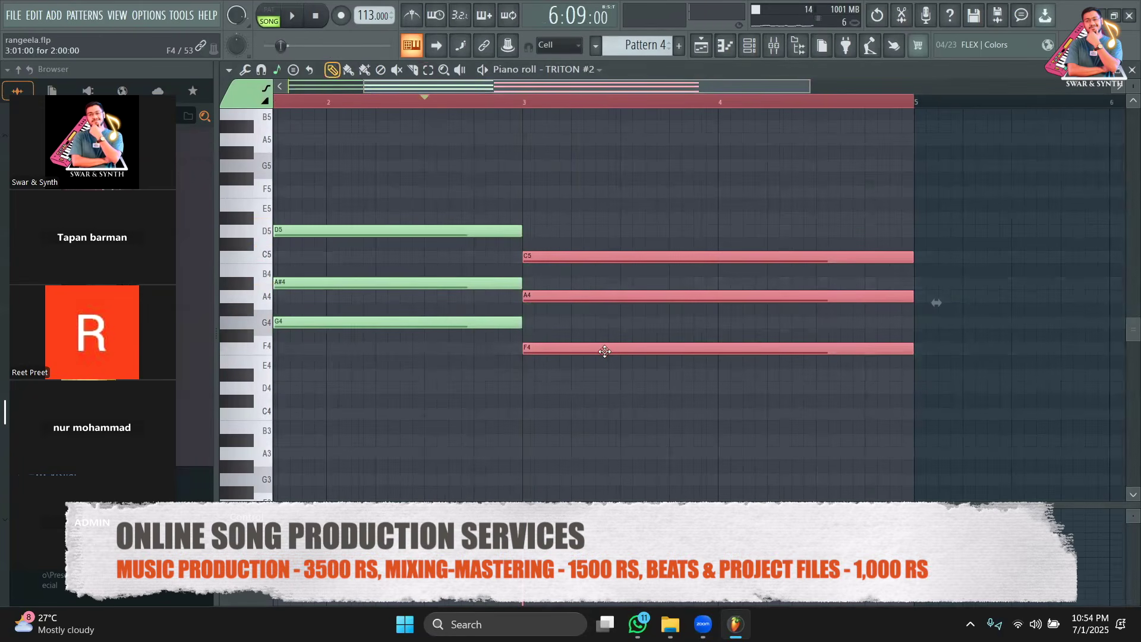
Step: Try Pattern 4's second chord at D#4, G4 and A#4, and at C5, D#5 and G5, playing each version
{"action": "left_click_drag", "start_coordinate": [605, 352], "coordinate": [607, 387]}
{"action": "key", "text": "space"}
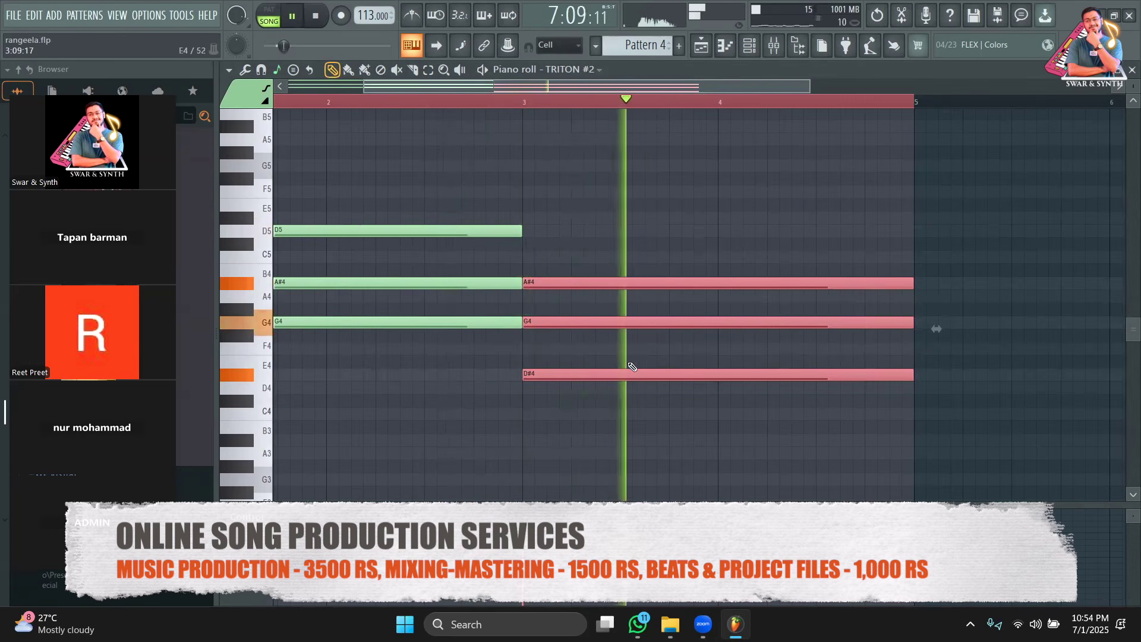
{"action": "key", "text": "space"}
{"action": "left_click_drag", "start_coordinate": [593, 377], "coordinate": [591, 238]}
{"action": "key", "text": "space"}
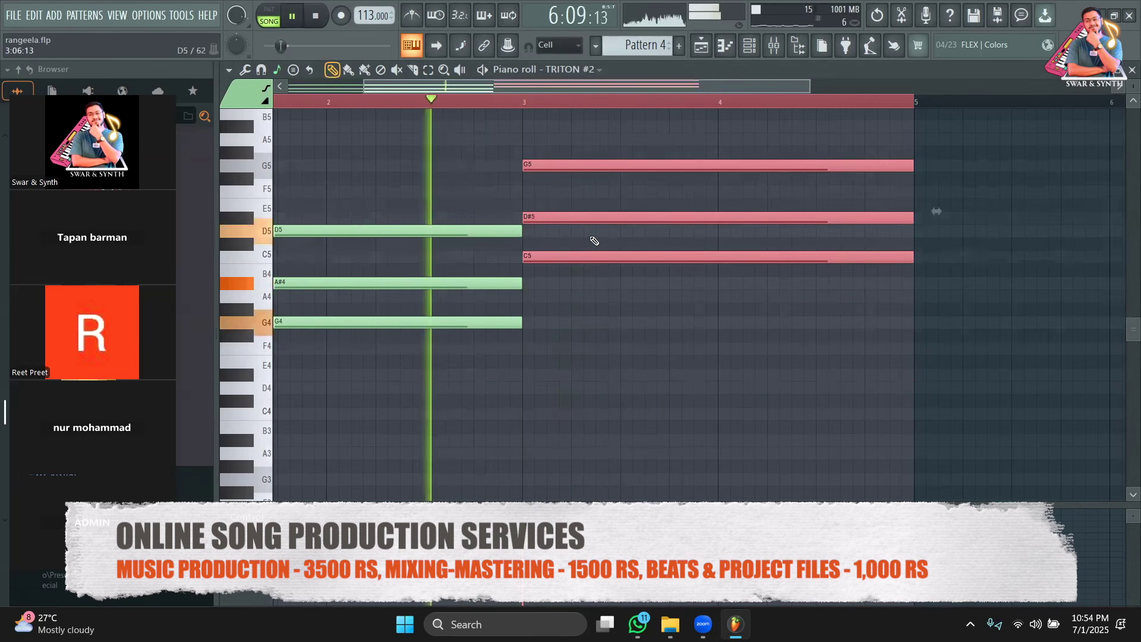
{"action": "key", "text": "space"}
Step: Audition the second chord again at D#4, G4 and A#4, and move it back to F4, A4 and C5
{"action": "left_click_drag", "start_coordinate": [597, 255], "coordinate": [591, 382]}
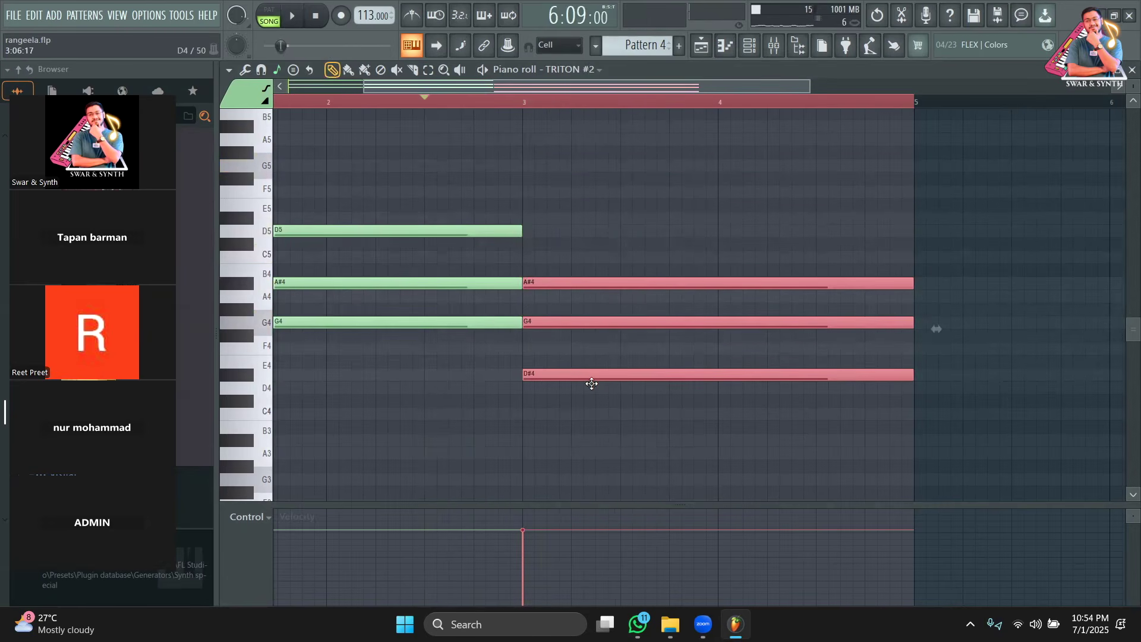
{"action": "key", "text": "space"}
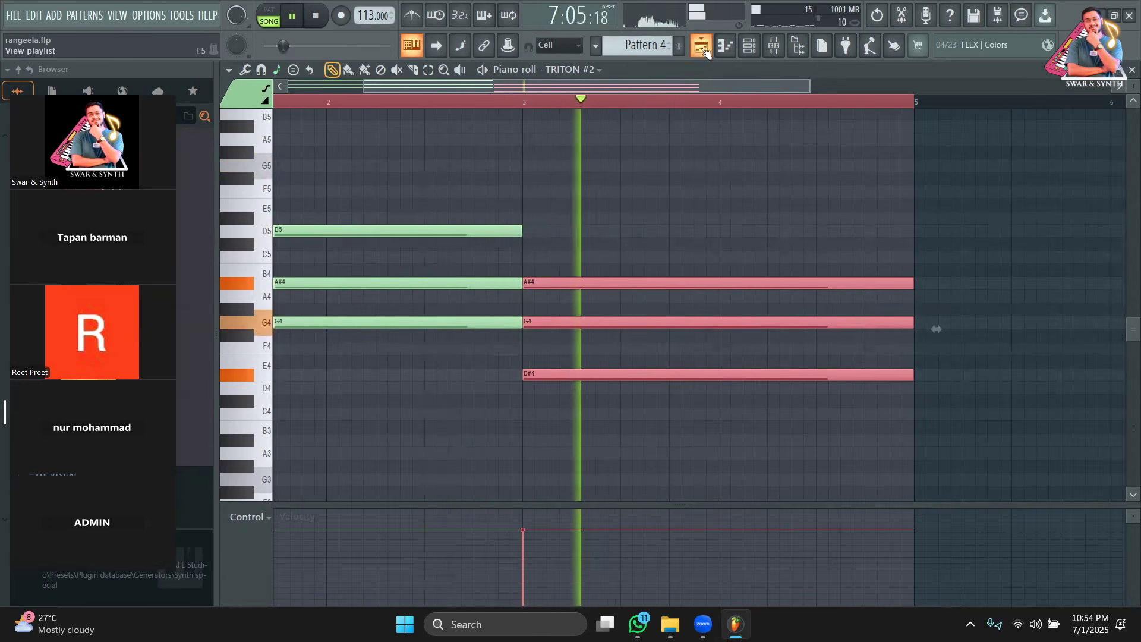
{"action": "left_click_drag", "start_coordinate": [563, 376], "coordinate": [569, 345]}
{"action": "key", "text": "space"}
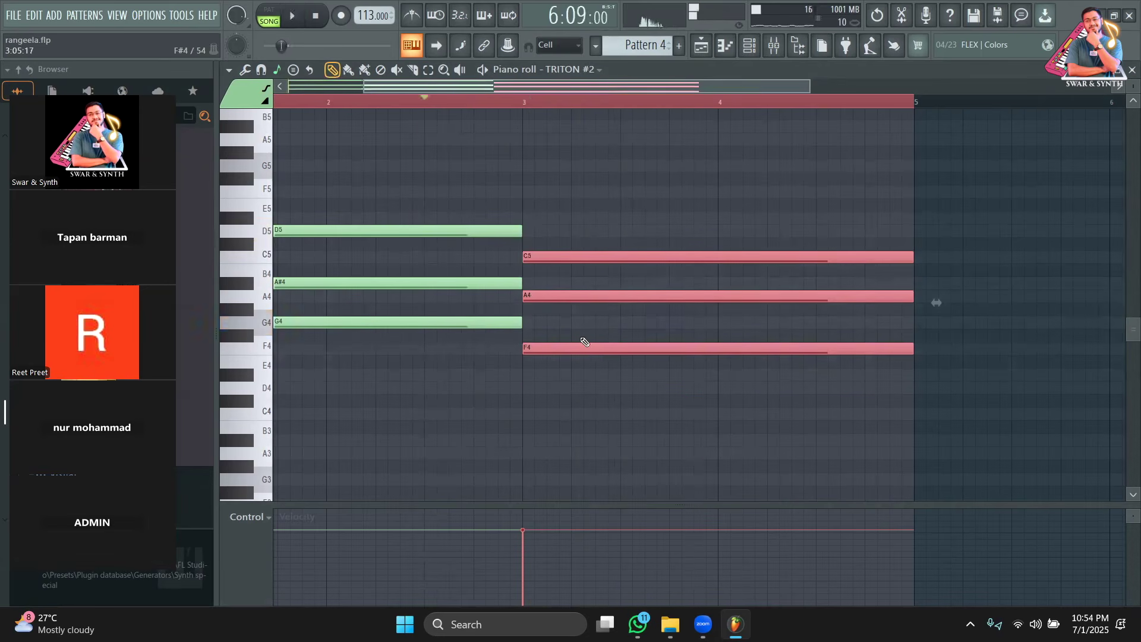
{"action": "key", "text": "space"}
Step: Return to the playlist, stop playback, clear the bars 5 to 9 selection, and unmute all tracks
{"action": "left_click", "coordinate": [702, 48]}
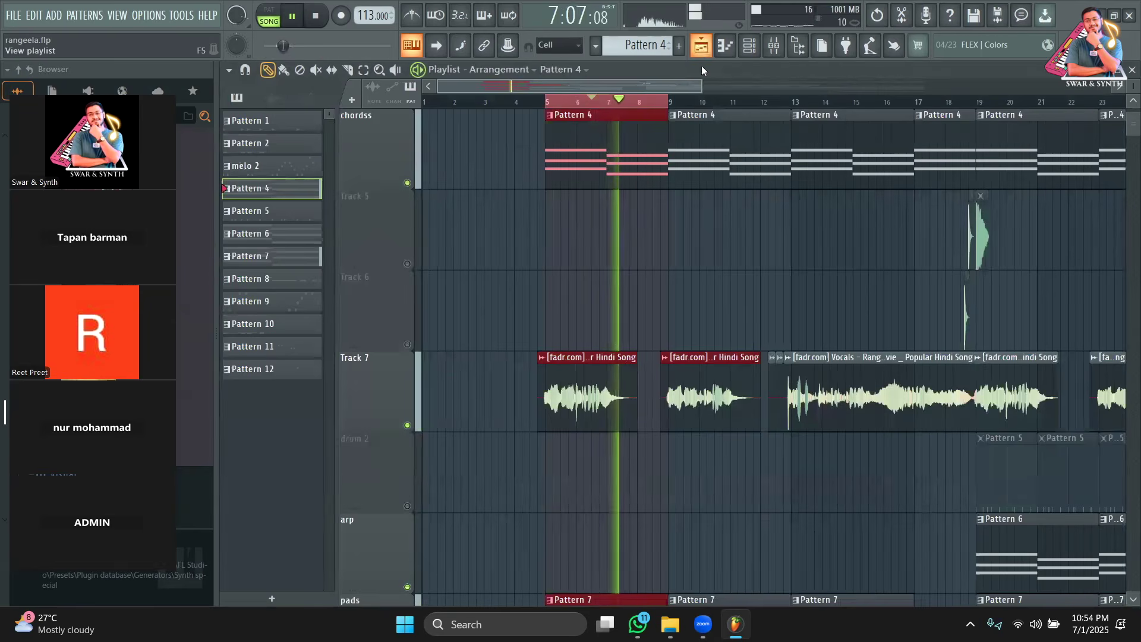
{"action": "key", "text": "space"}
{"action": "left_click", "coordinate": [553, 104]}
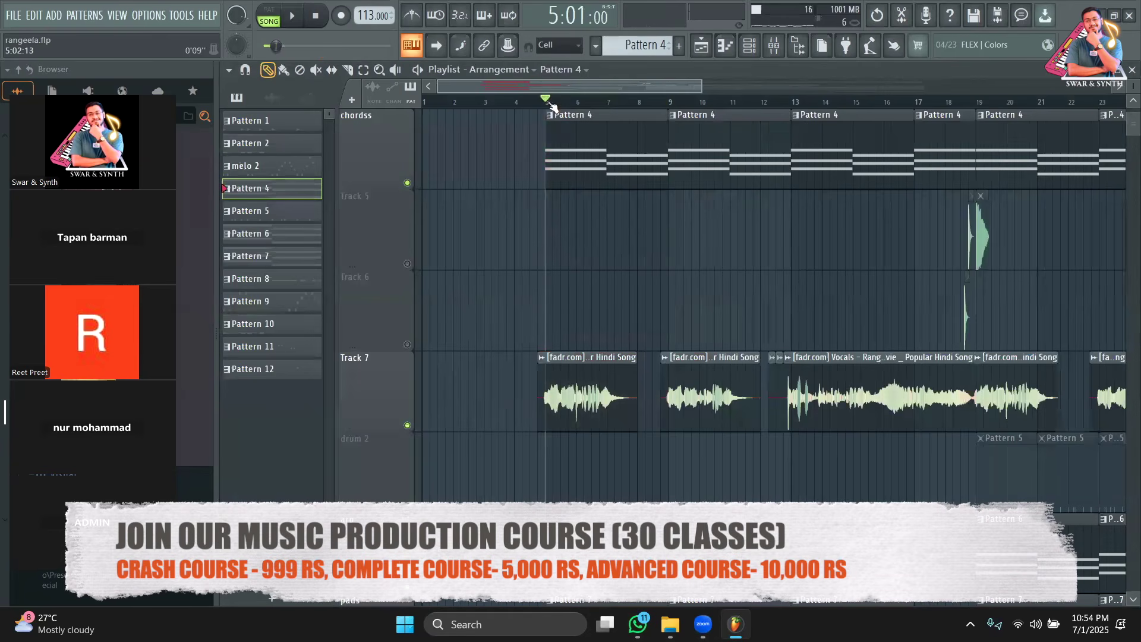
{"action": "left_click_drag", "start_coordinate": [701, 83], "coordinate": [1112, 89]}
{"action": "scroll", "coordinate": [800, 181], "scroll_direction": "down", "scroll_amount": 6}
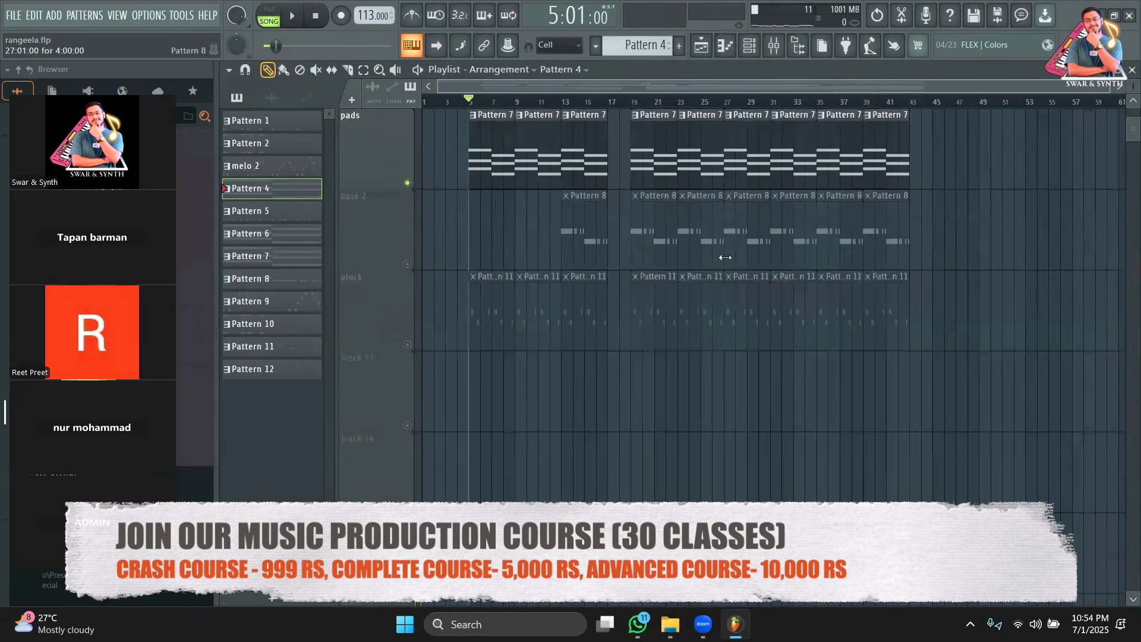
{"action": "scroll", "coordinate": [877, 276], "scroll_direction": "up", "scroll_amount": 5}
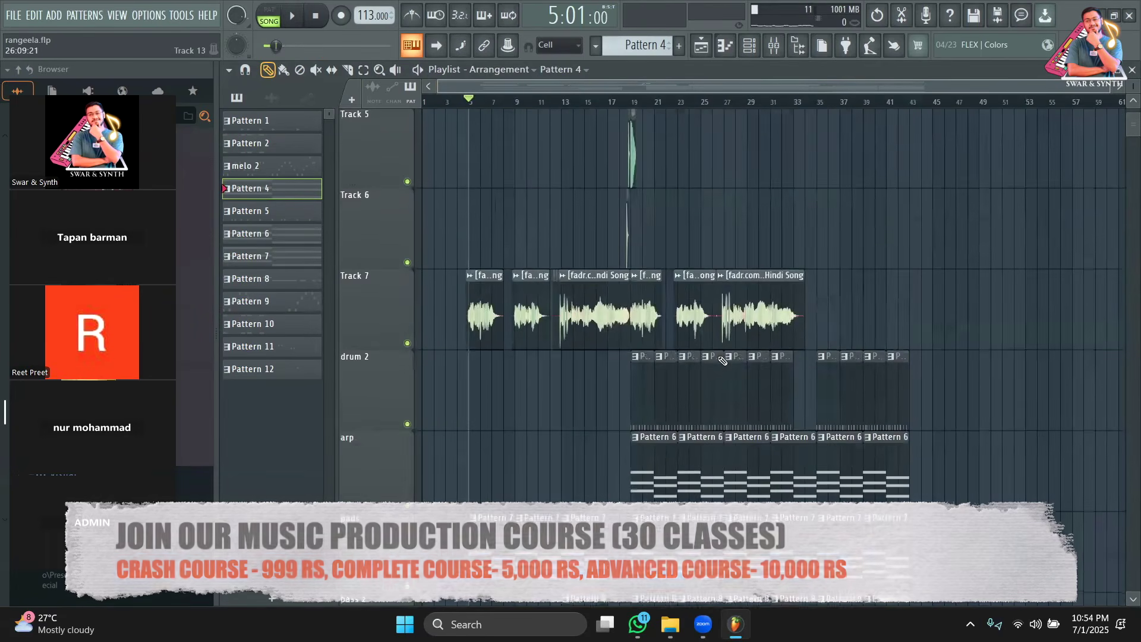
Step: Place the playhead at bar 35 and open the notes of the melo 2 Jazz Guitar clip there
{"action": "scroll", "coordinate": [878, 276], "scroll_direction": "down", "scroll_amount": 5}
{"action": "left_click_drag", "start_coordinate": [828, 97], "coordinate": [481, 86]}
{"action": "double_click", "coordinate": [854, 564]}
{"action": "scroll", "coordinate": [617, 222], "scroll_direction": "up", "scroll_amount": 5}
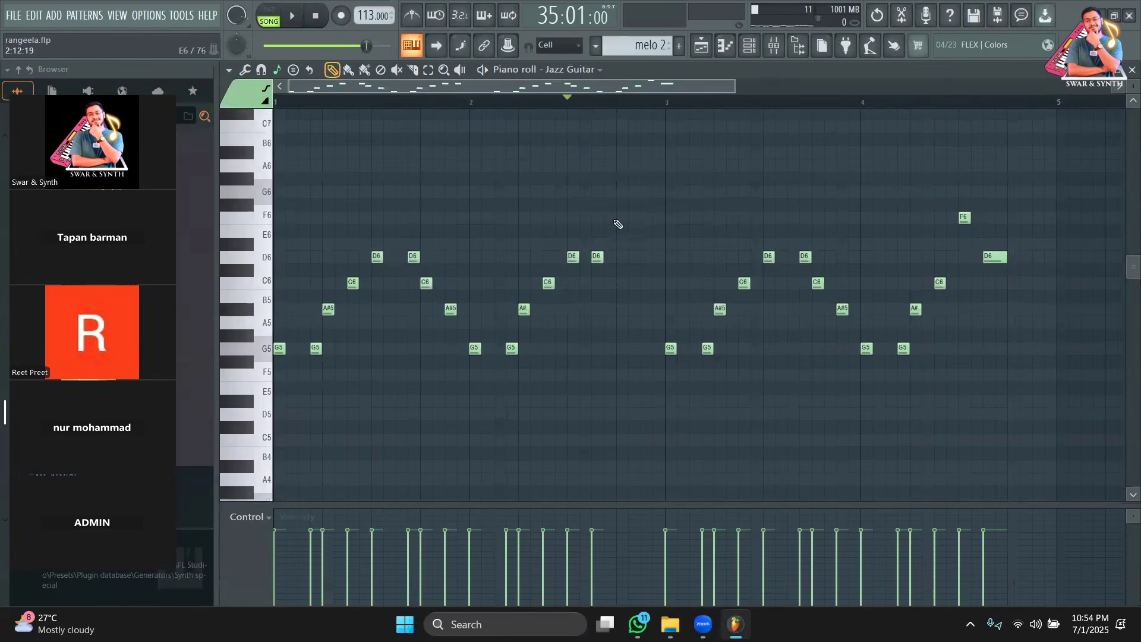
Step: Examine the opening notes of the melo 2 melody up close and place the playhead at 35:05:00
{"action": "scroll", "coordinate": [618, 224], "scroll_direction": "up", "scroll_amount": 2}
{"action": "left_click_drag", "start_coordinate": [735, 86], "coordinate": [675, 97]}
{"action": "scroll", "coordinate": [678, 170], "scroll_direction": "down", "scroll_amount": 3}
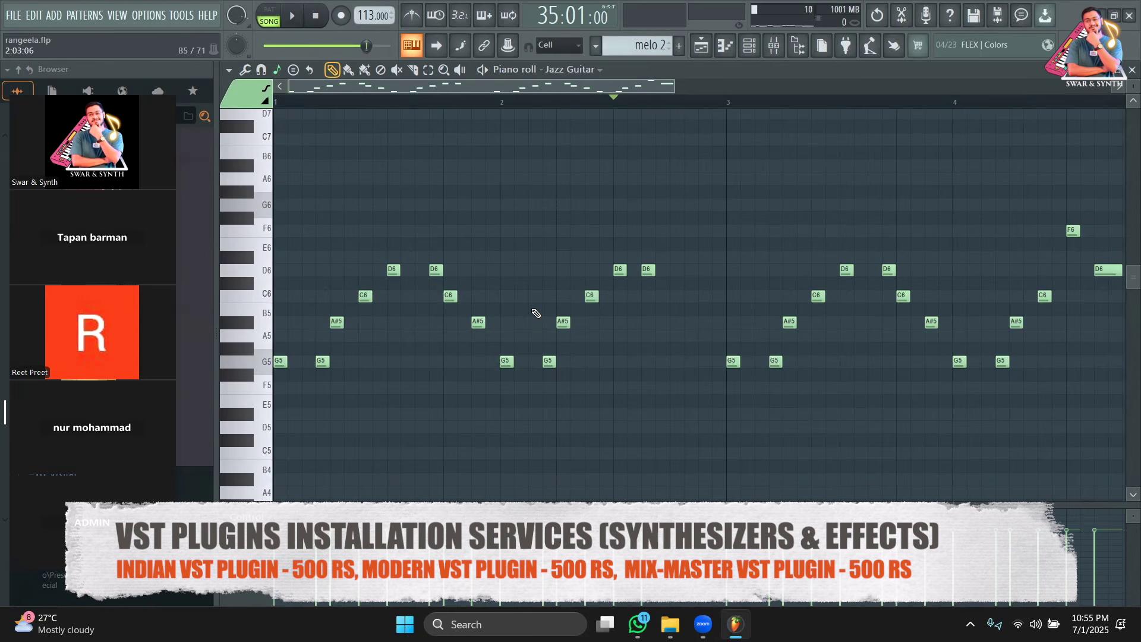
{"action": "left_click_drag", "start_coordinate": [679, 89], "coordinate": [535, 88]}
{"action": "left_click", "coordinate": [433, 97]}
{"action": "scroll", "coordinate": [402, 104], "scroll_direction": "left", "scroll_amount": 1}
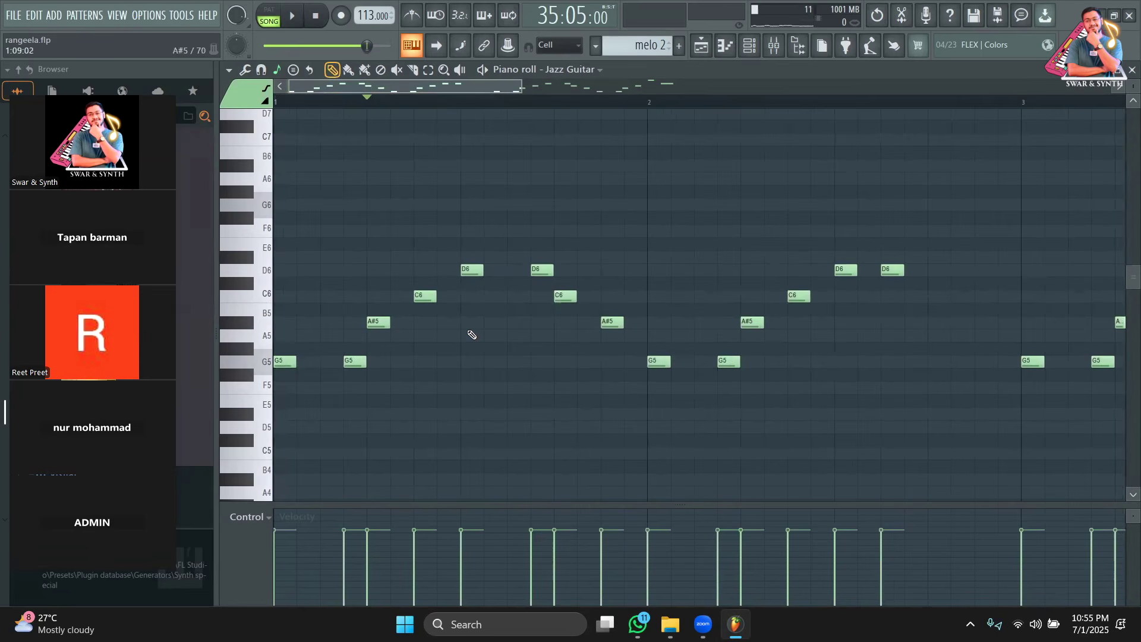